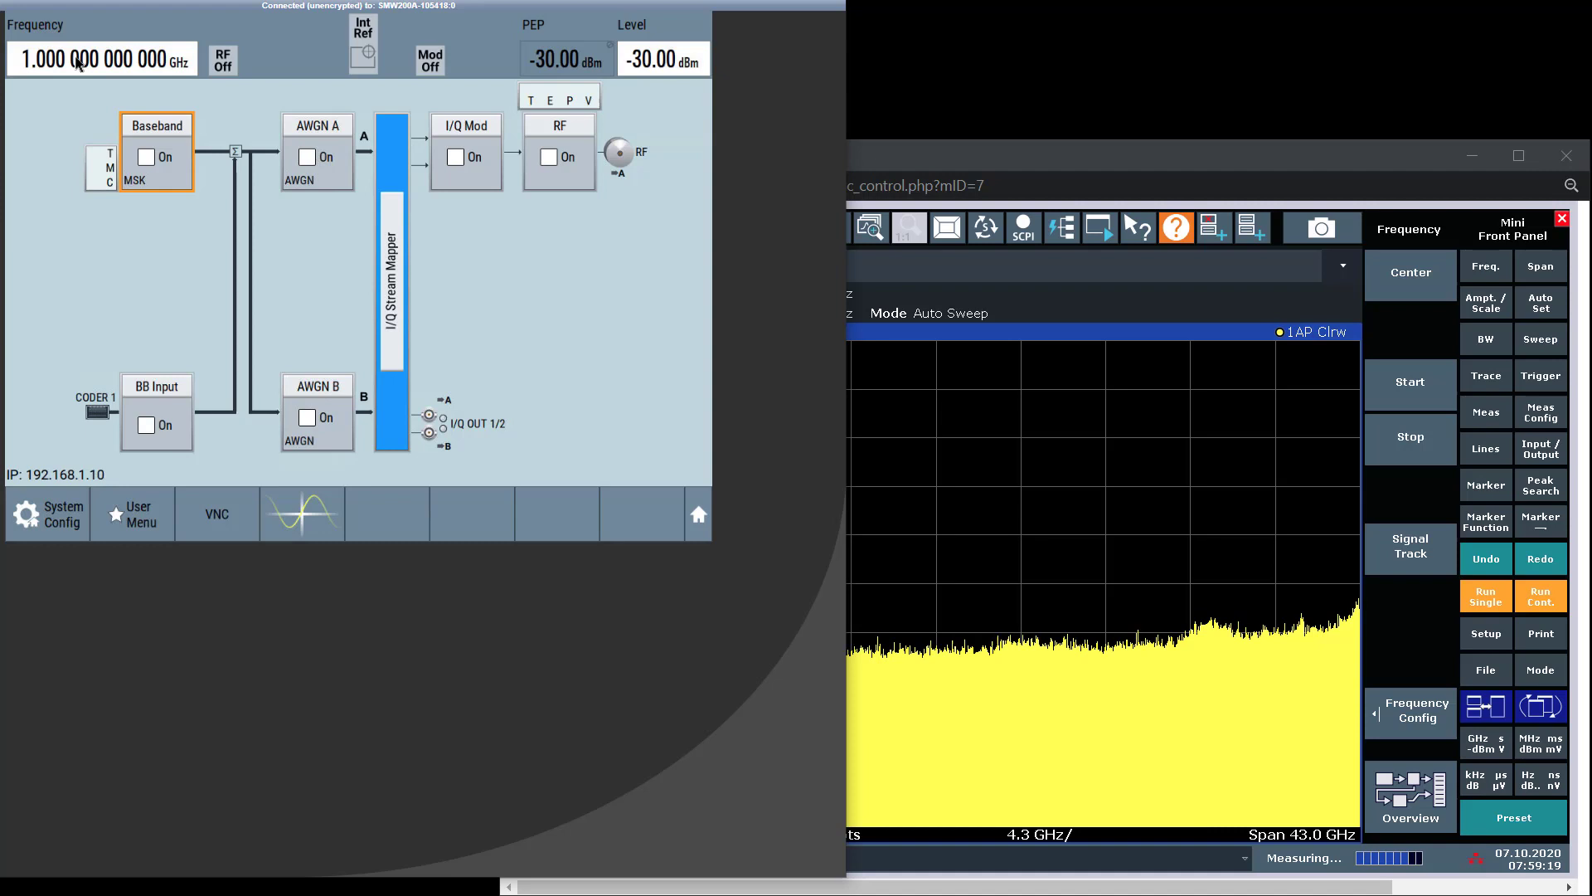
- Set the generator to 28 GHz at -10 dBm and switch the RF output on
click(48, 63)
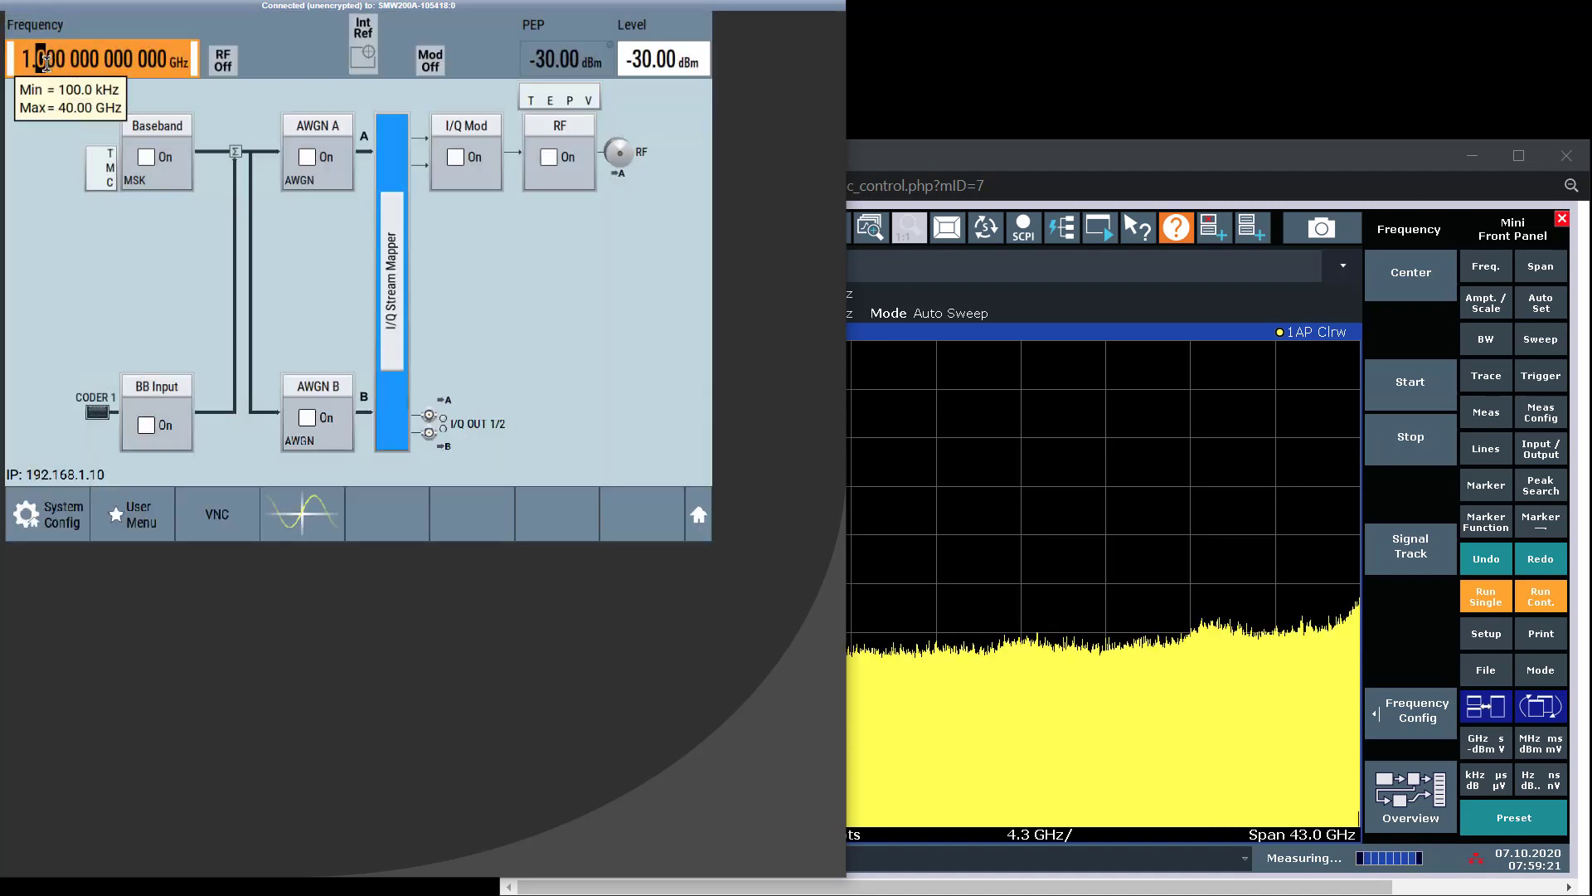
text(28)
click(661, 63)
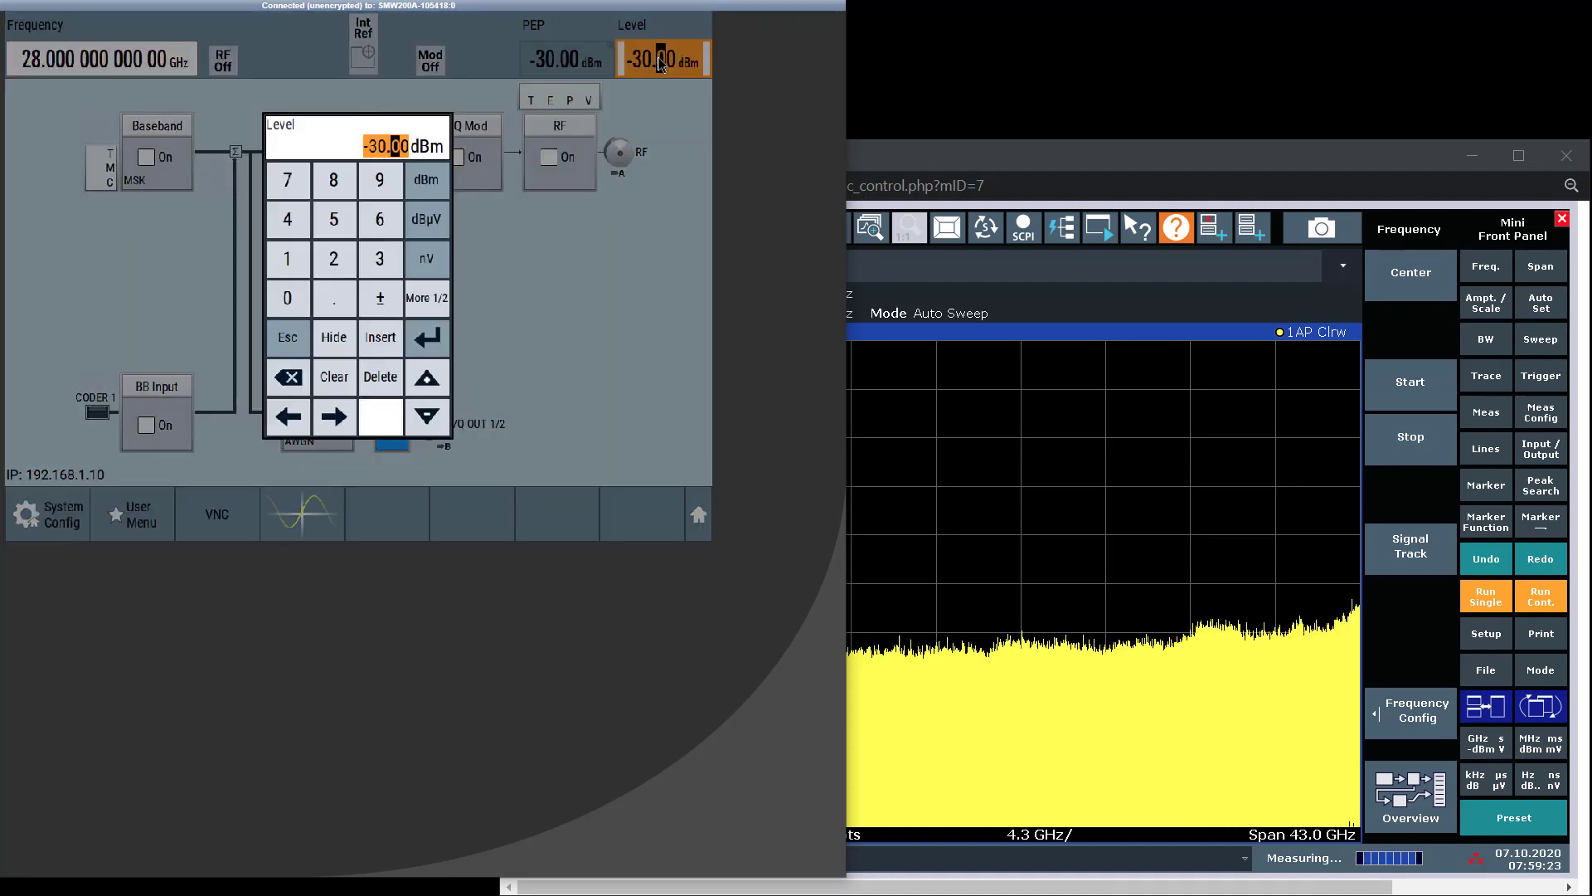
text(-10)
key(Return)
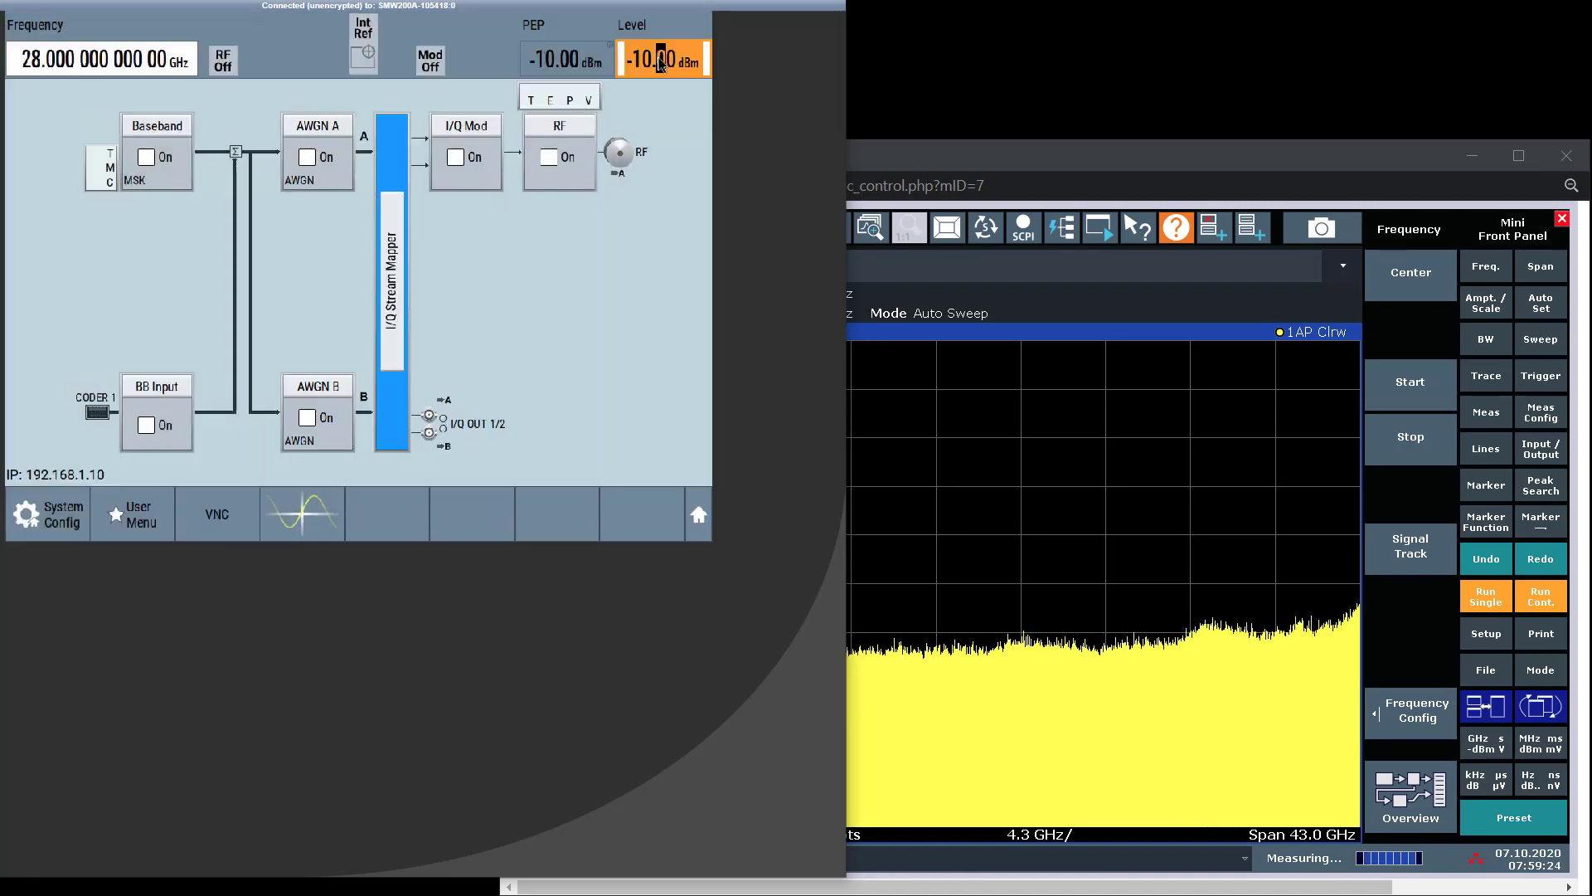
click(550, 159)
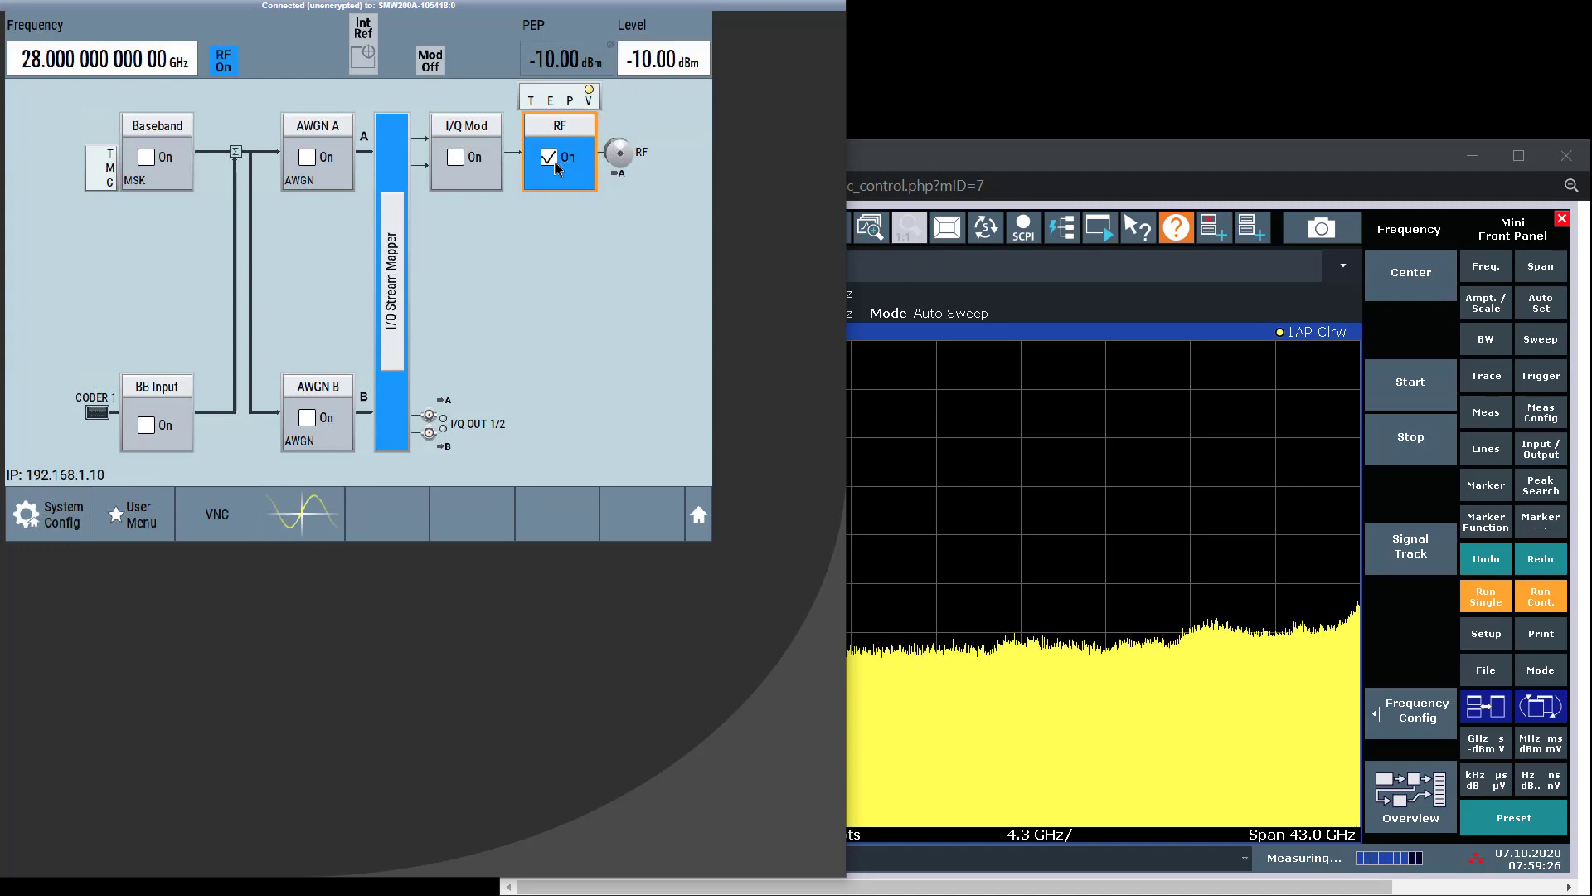
- Center the FSW analyzer at 28 GHz with a 500 MHz span
click(1096, 573)
click(1483, 272)
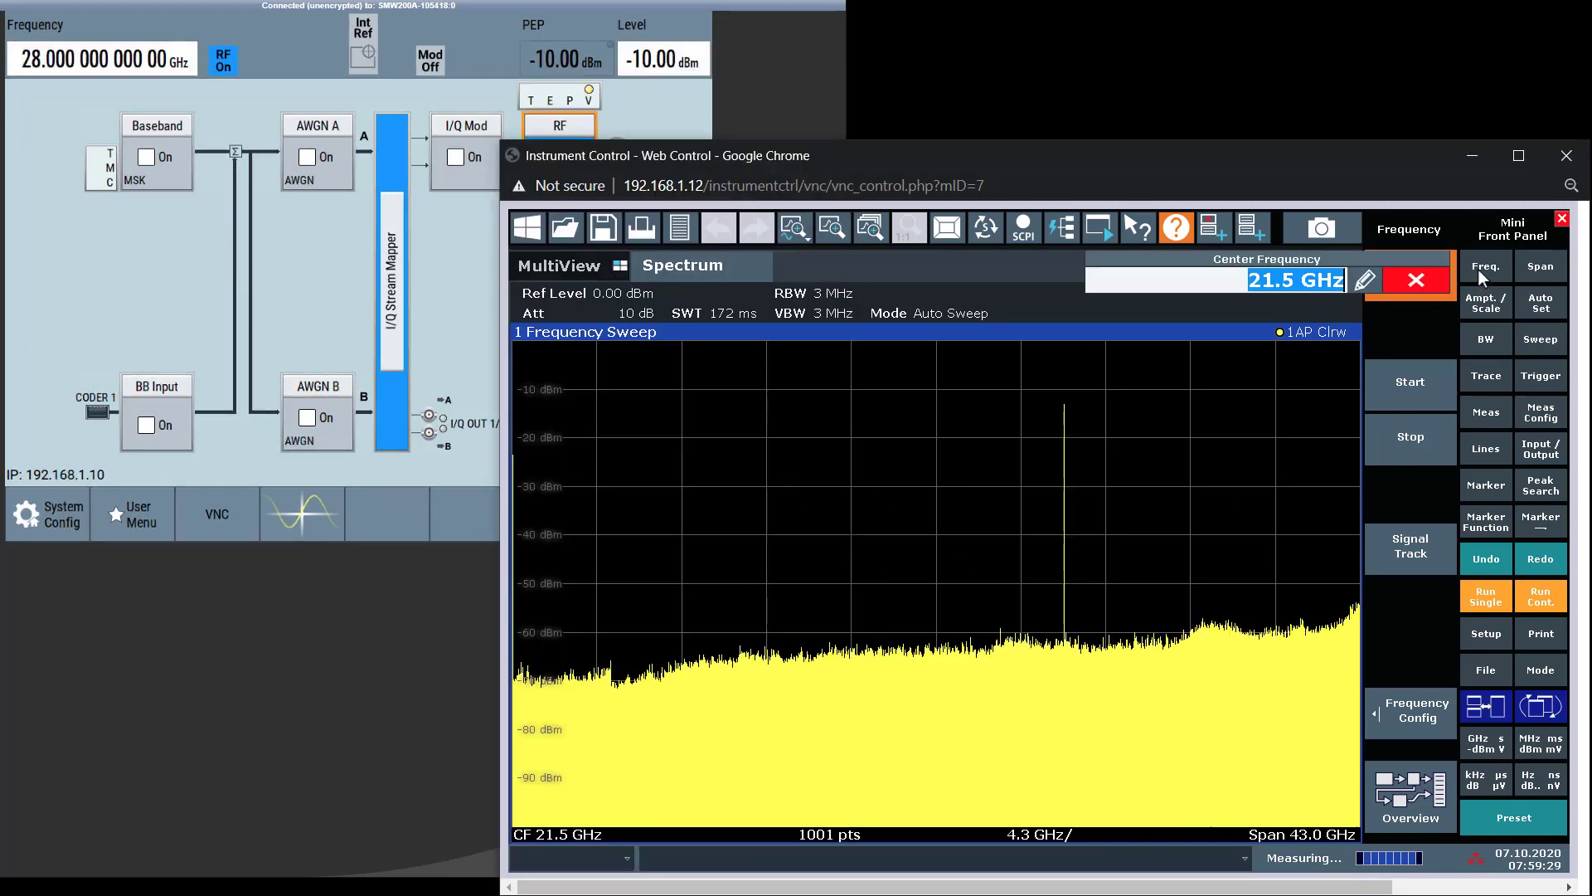
text(28)
key(Return)
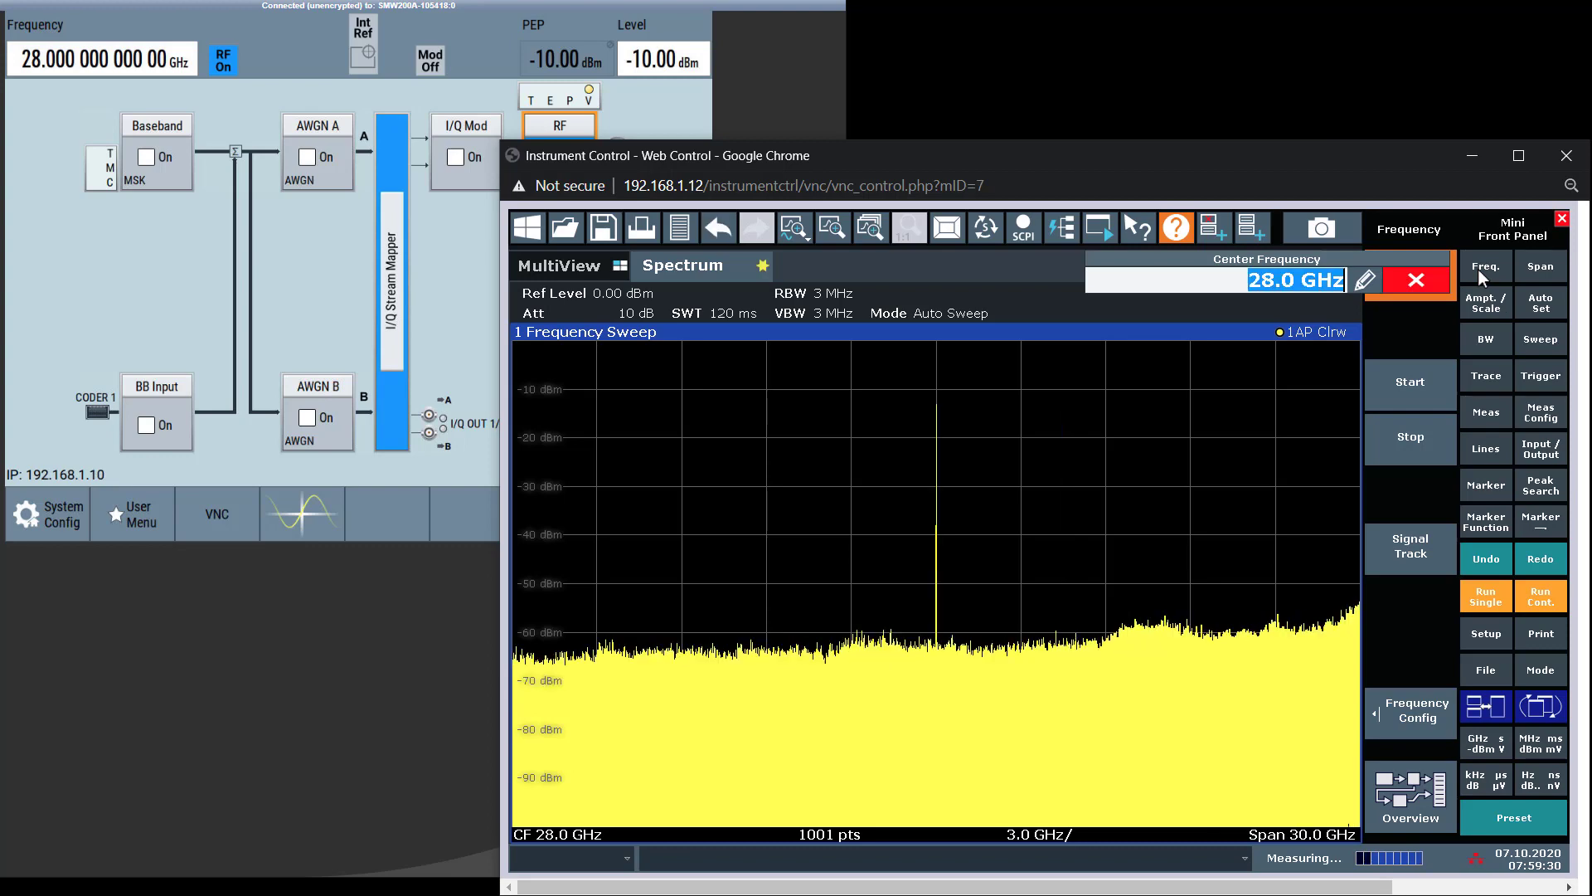
click(1542, 271)
text(500.0 M)
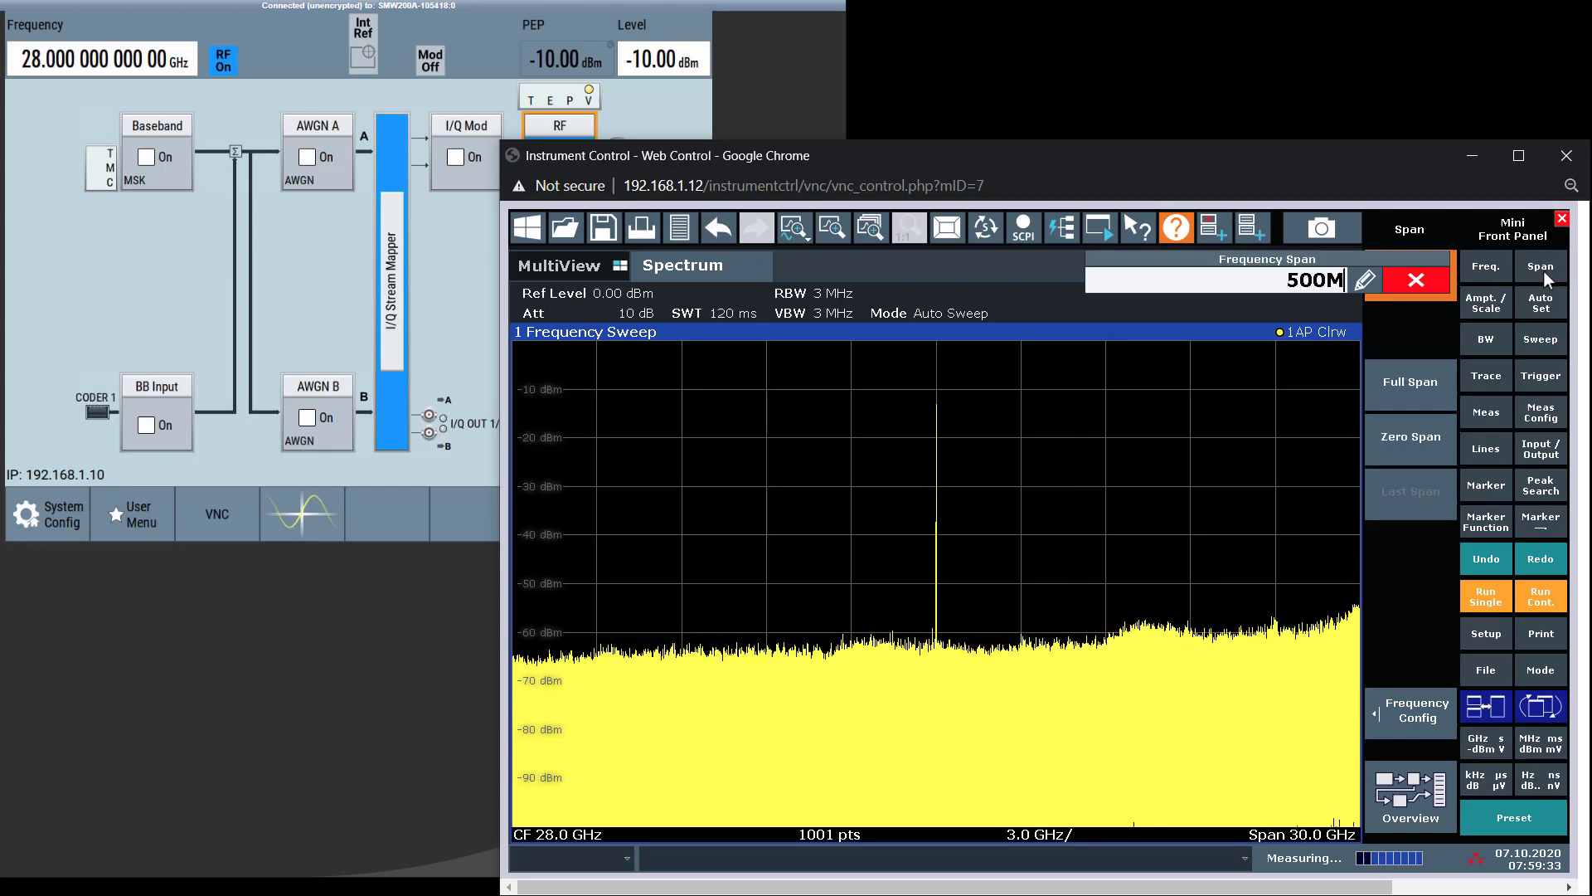
key(Return)
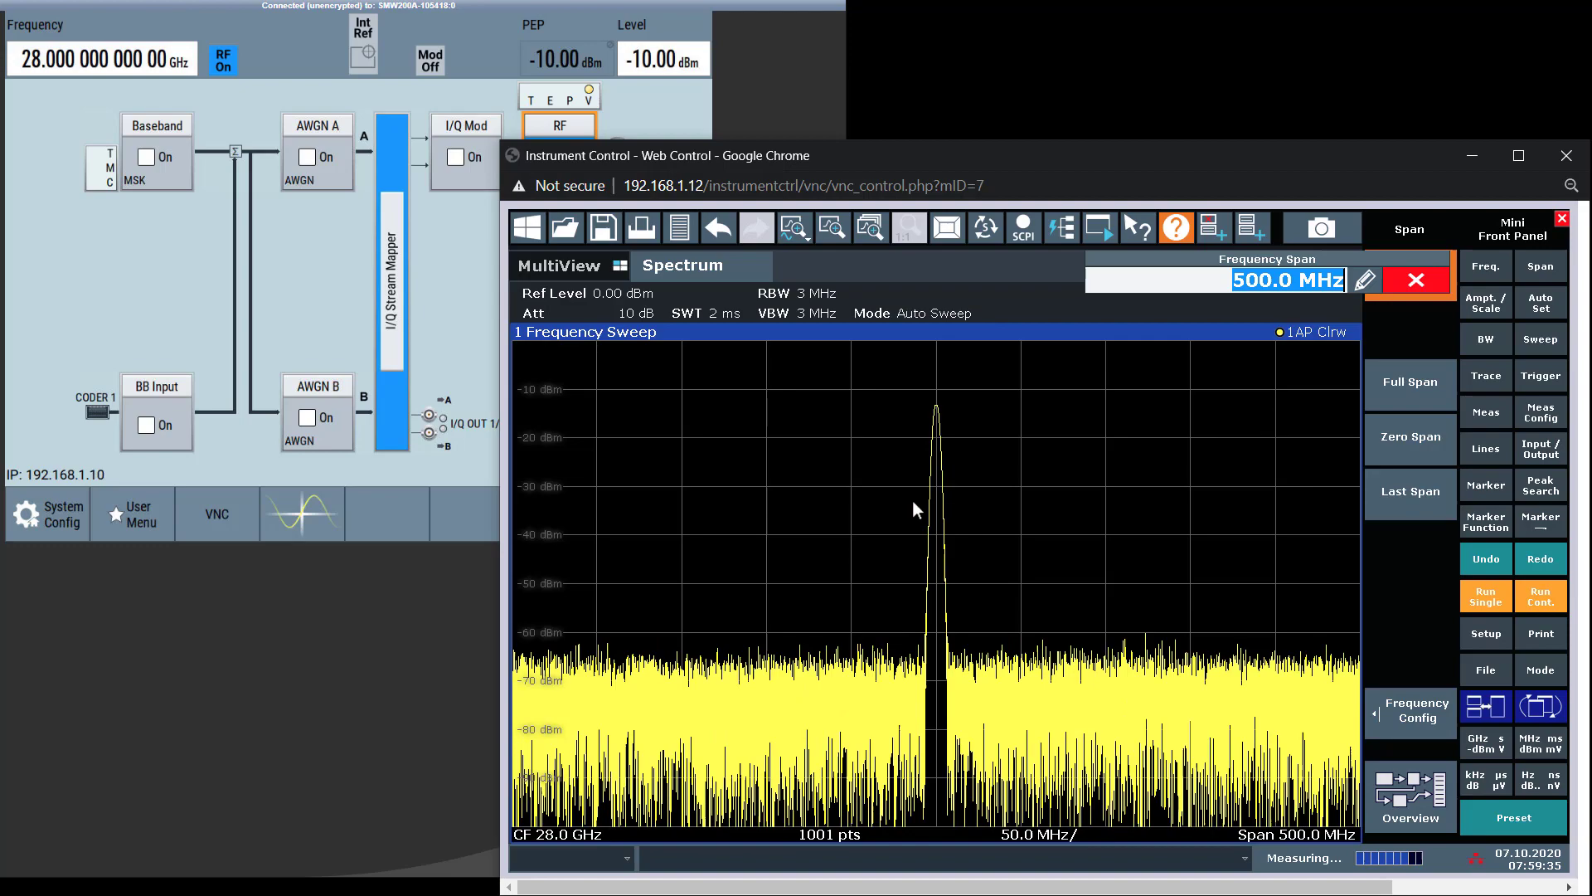
- Open the 5G NR baseband standard and set the link direction to Uplink
click(158, 141)
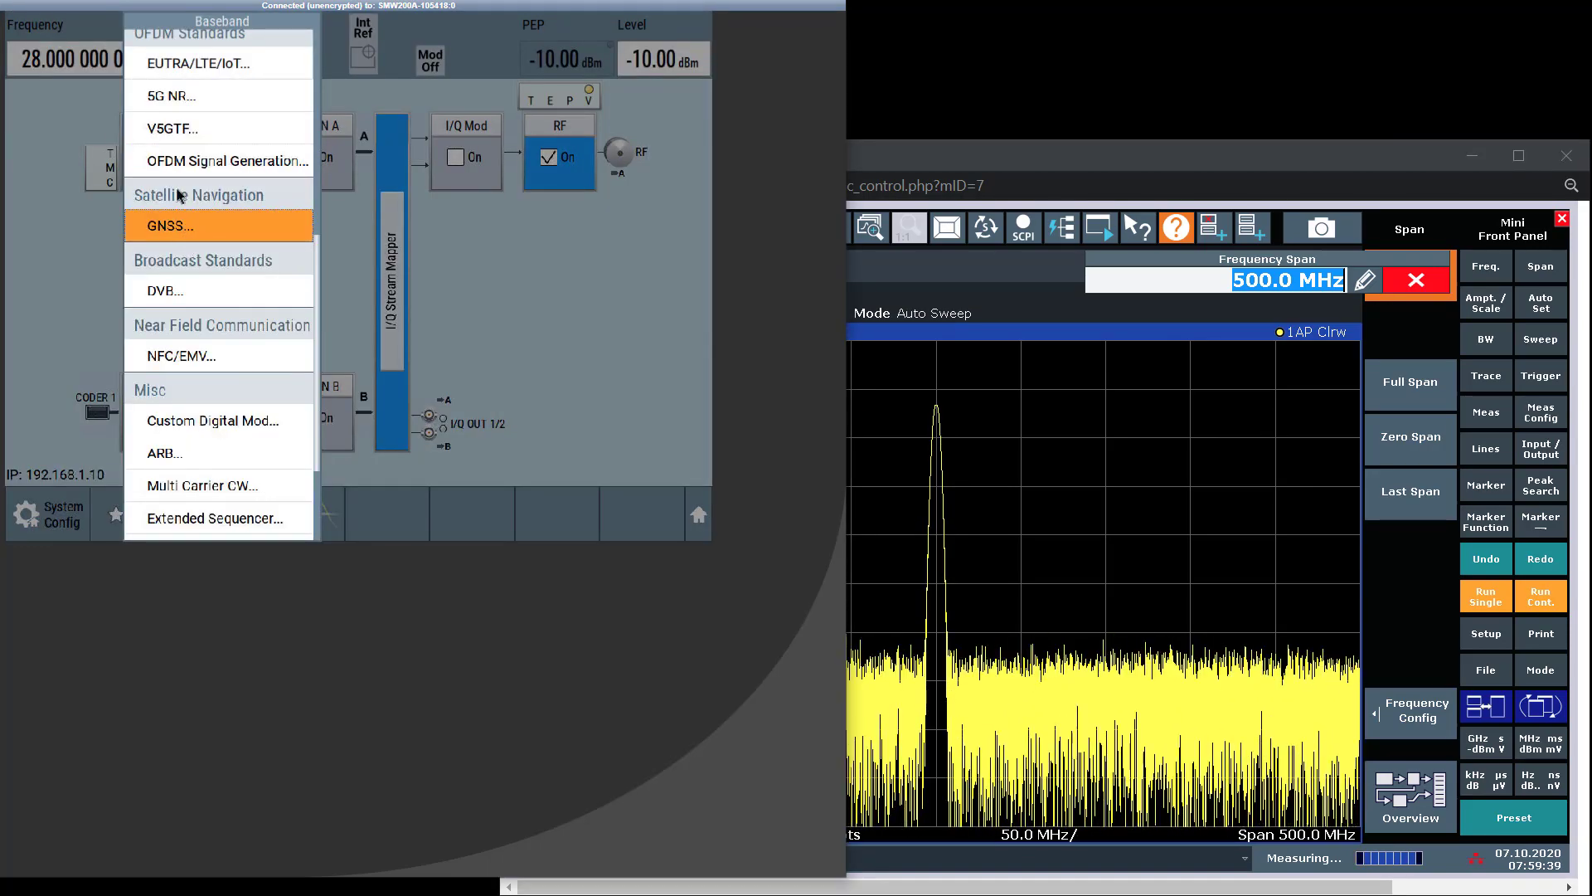
click(168, 98)
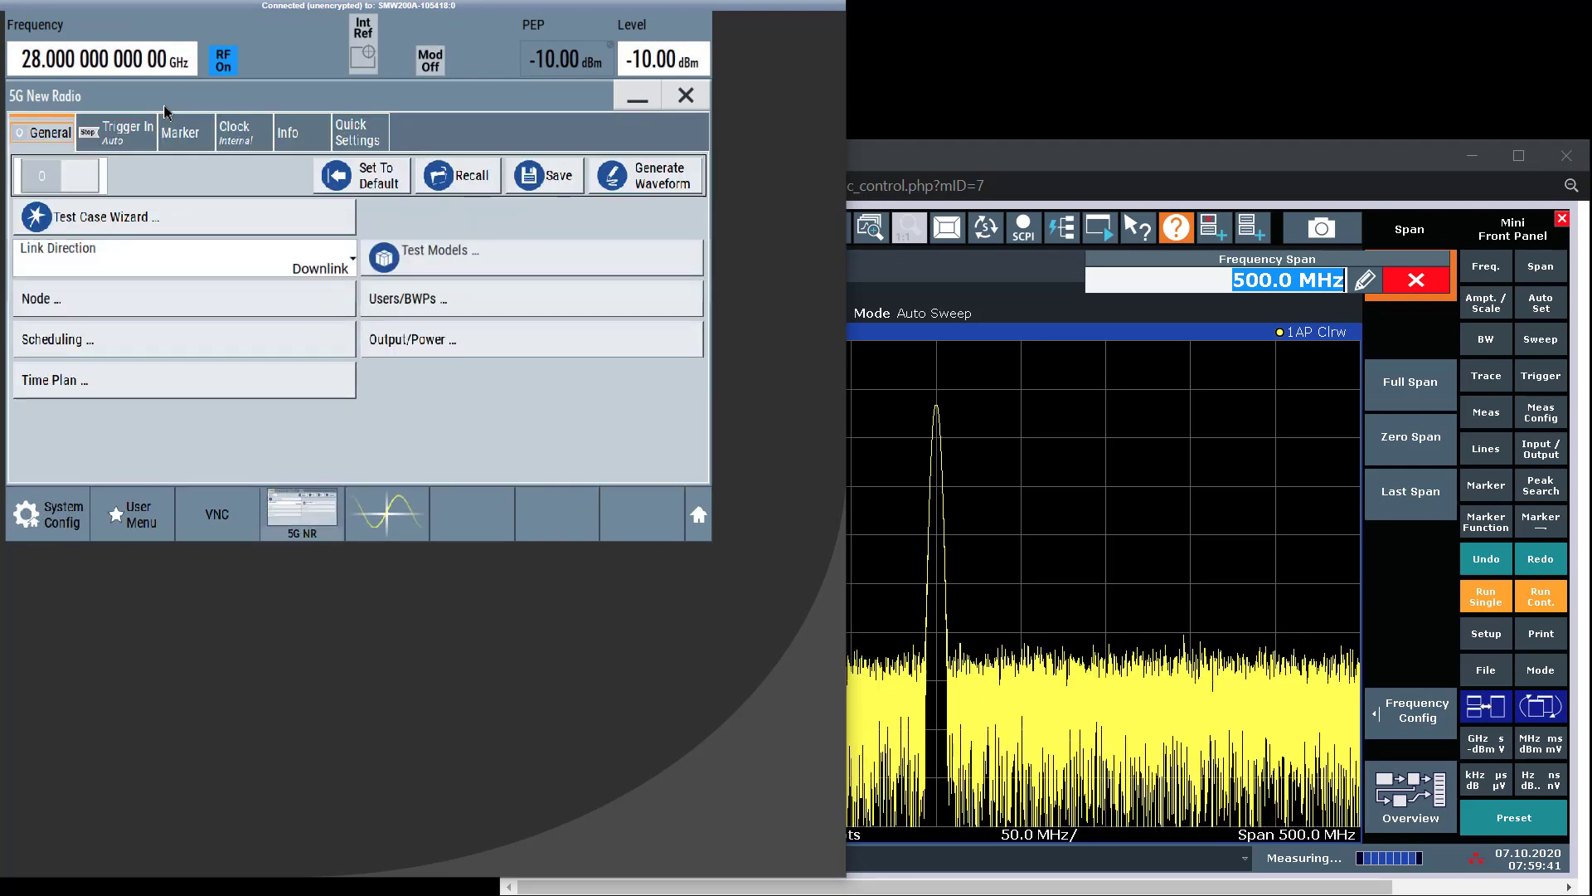
click(253, 268)
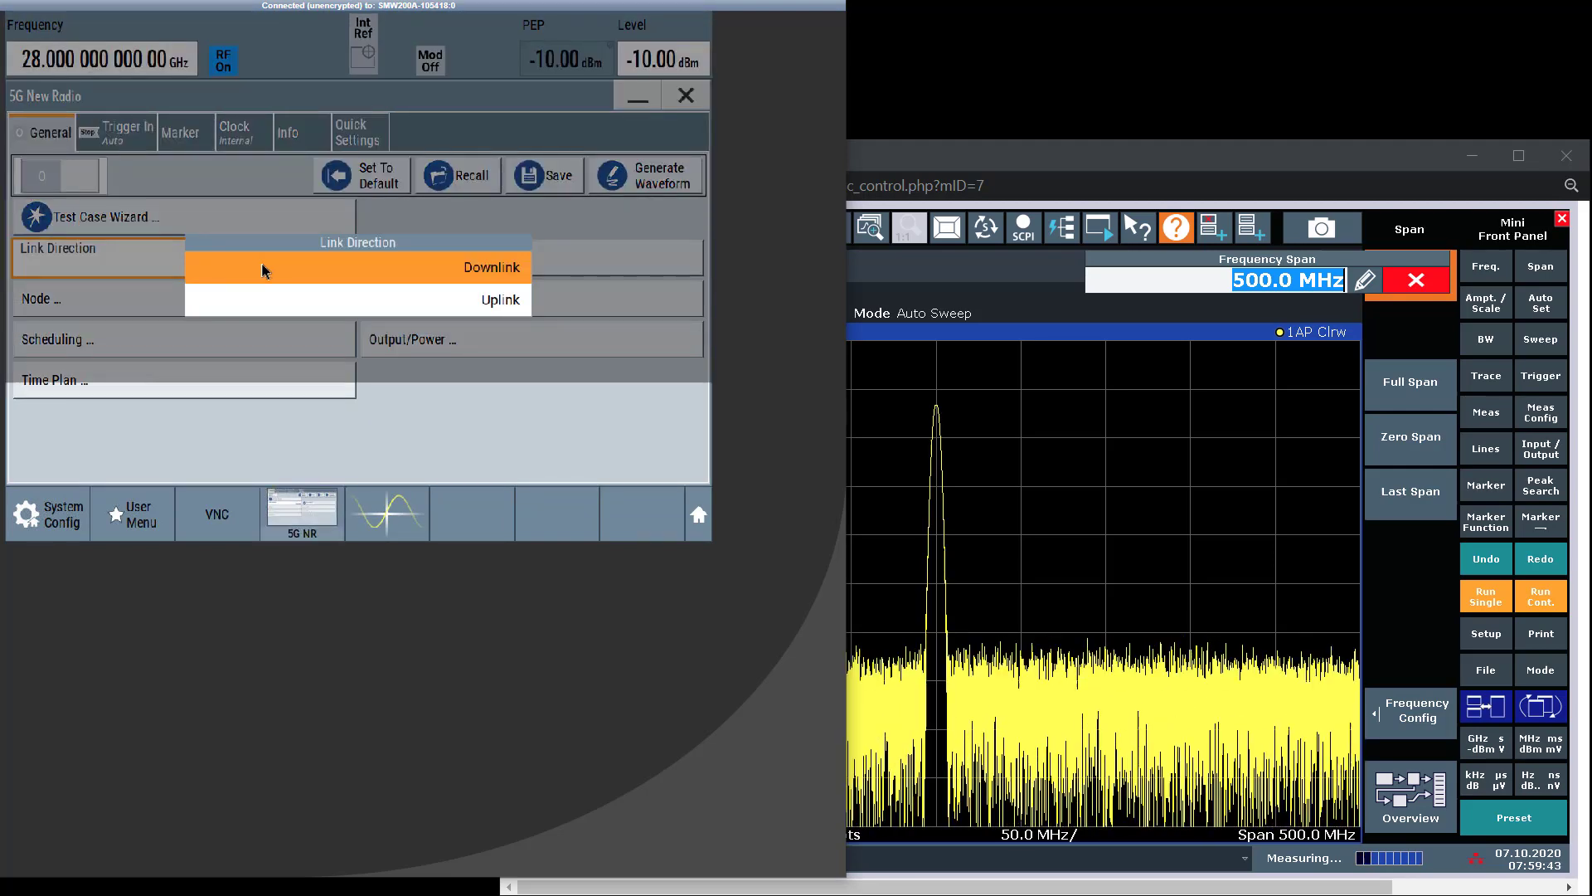
click(367, 296)
- Apply quick settings: TDD, FR2, 120 kHz subcarrier spacing, transform precoding, 16QAM
click(357, 133)
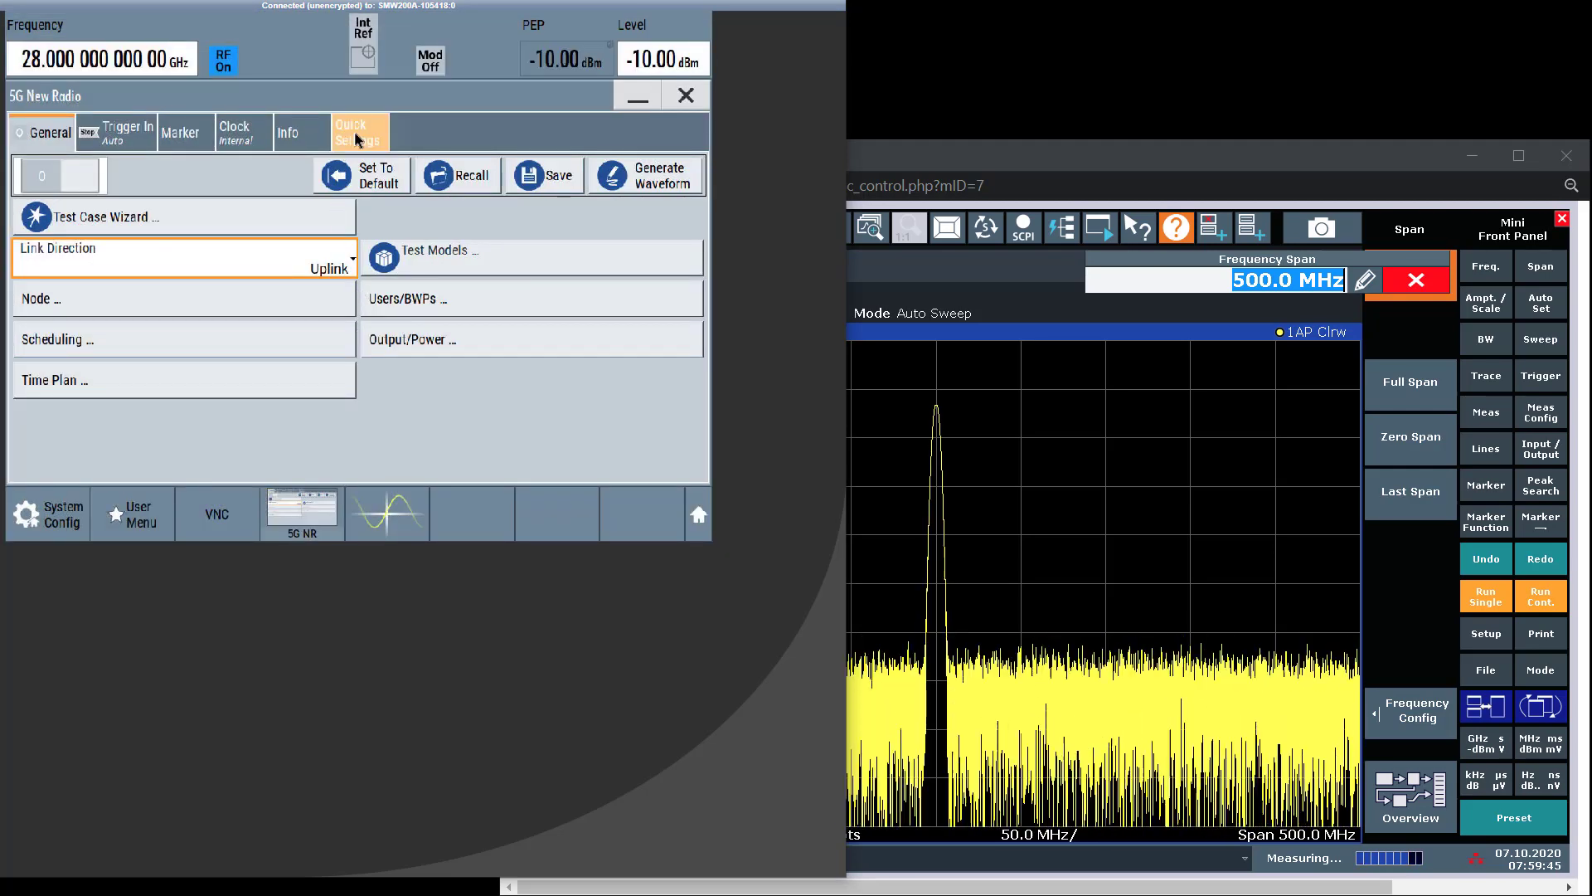
click(292, 172)
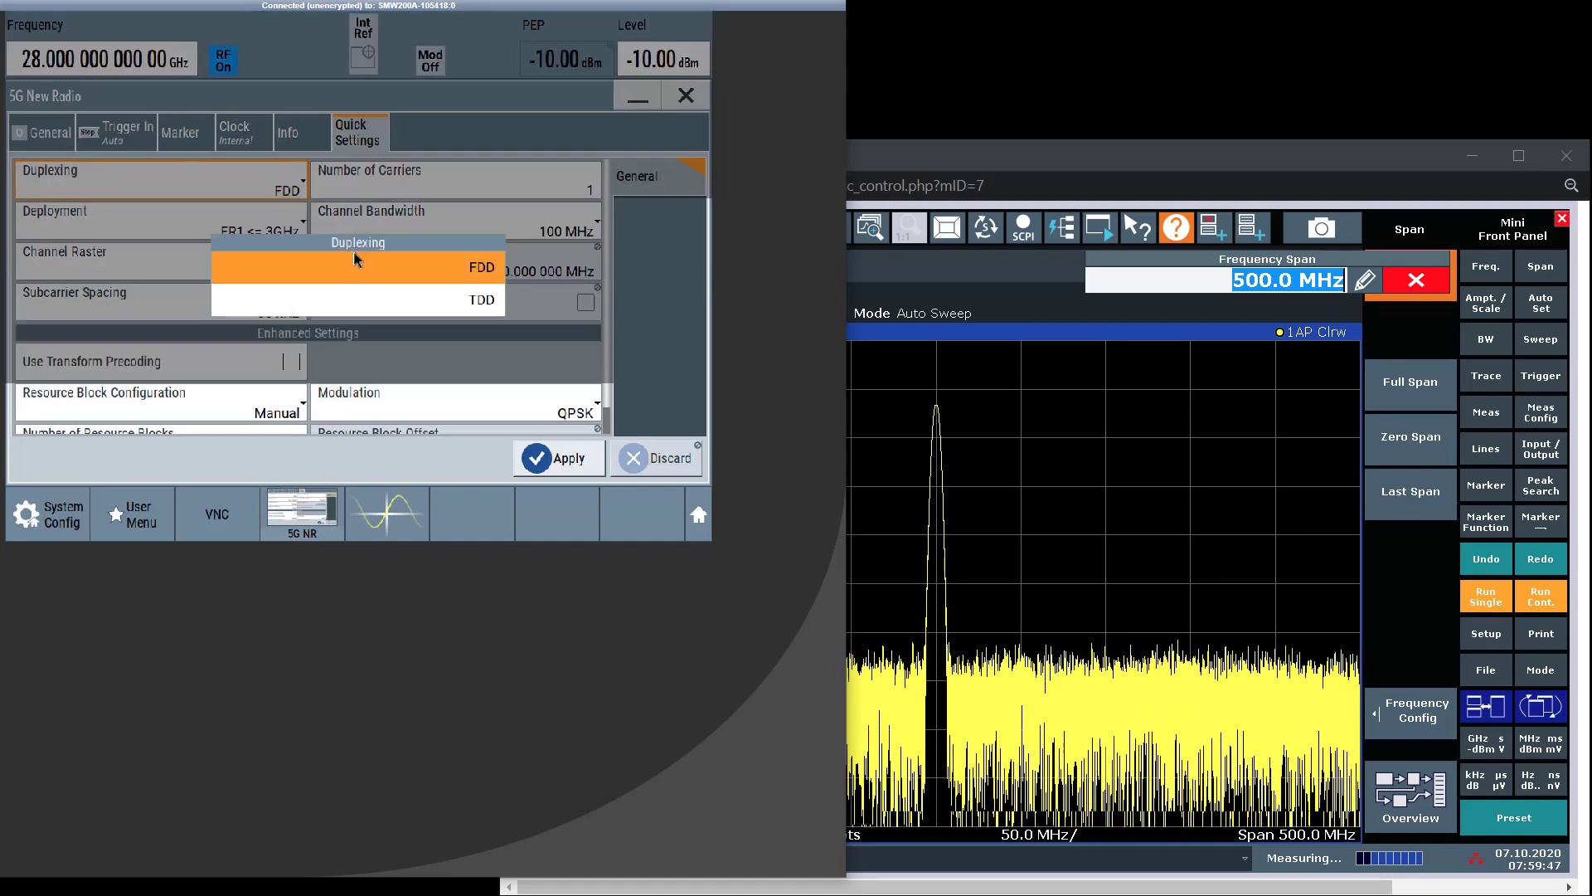
click(379, 300)
click(282, 222)
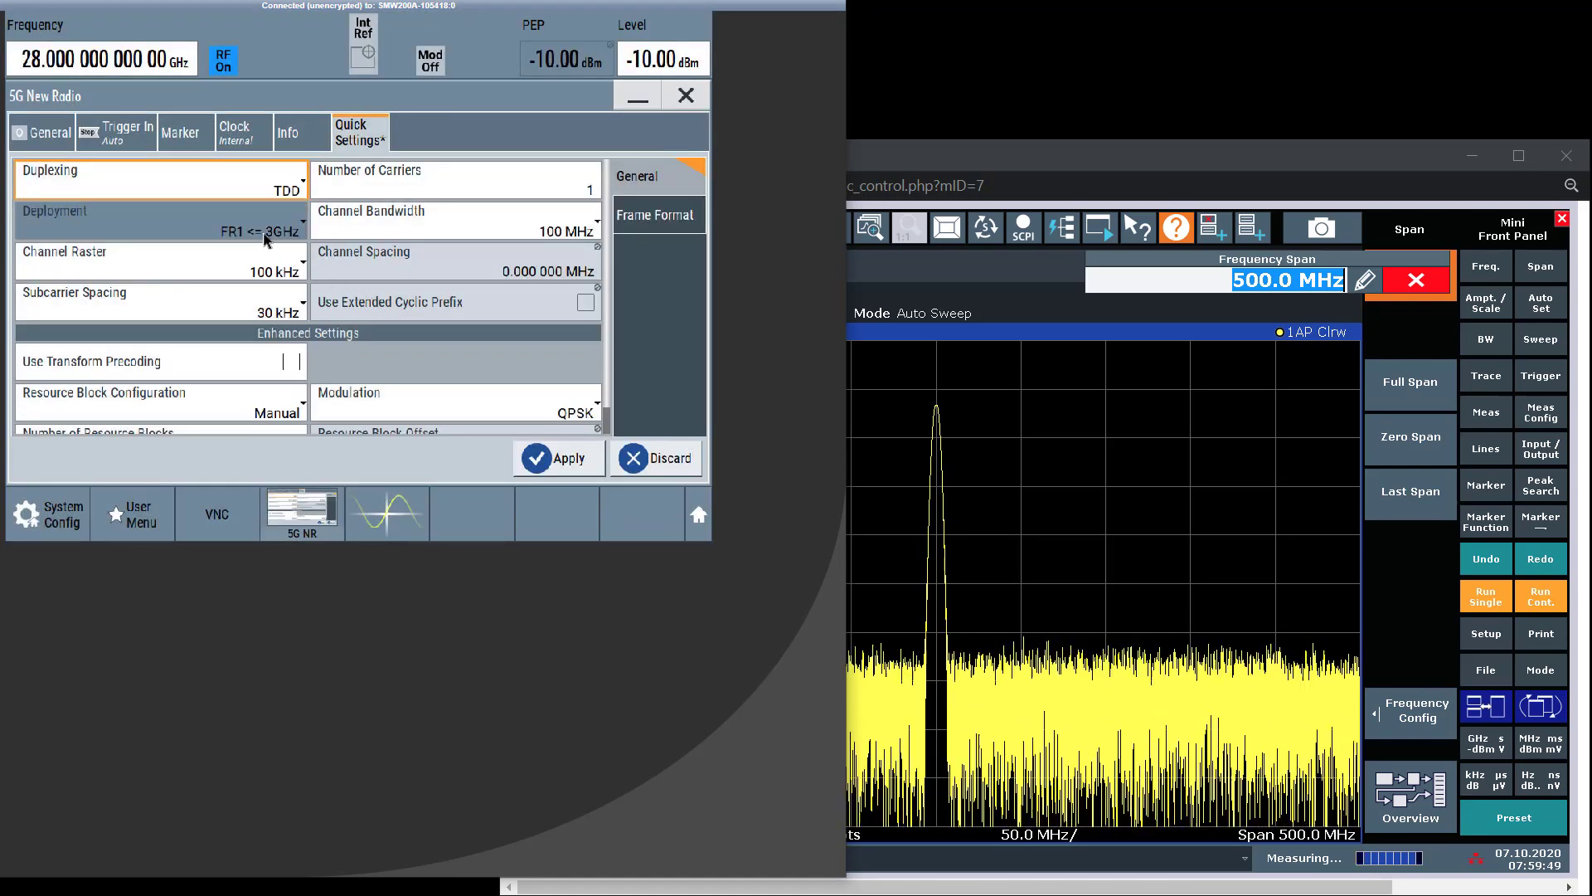
click(336, 319)
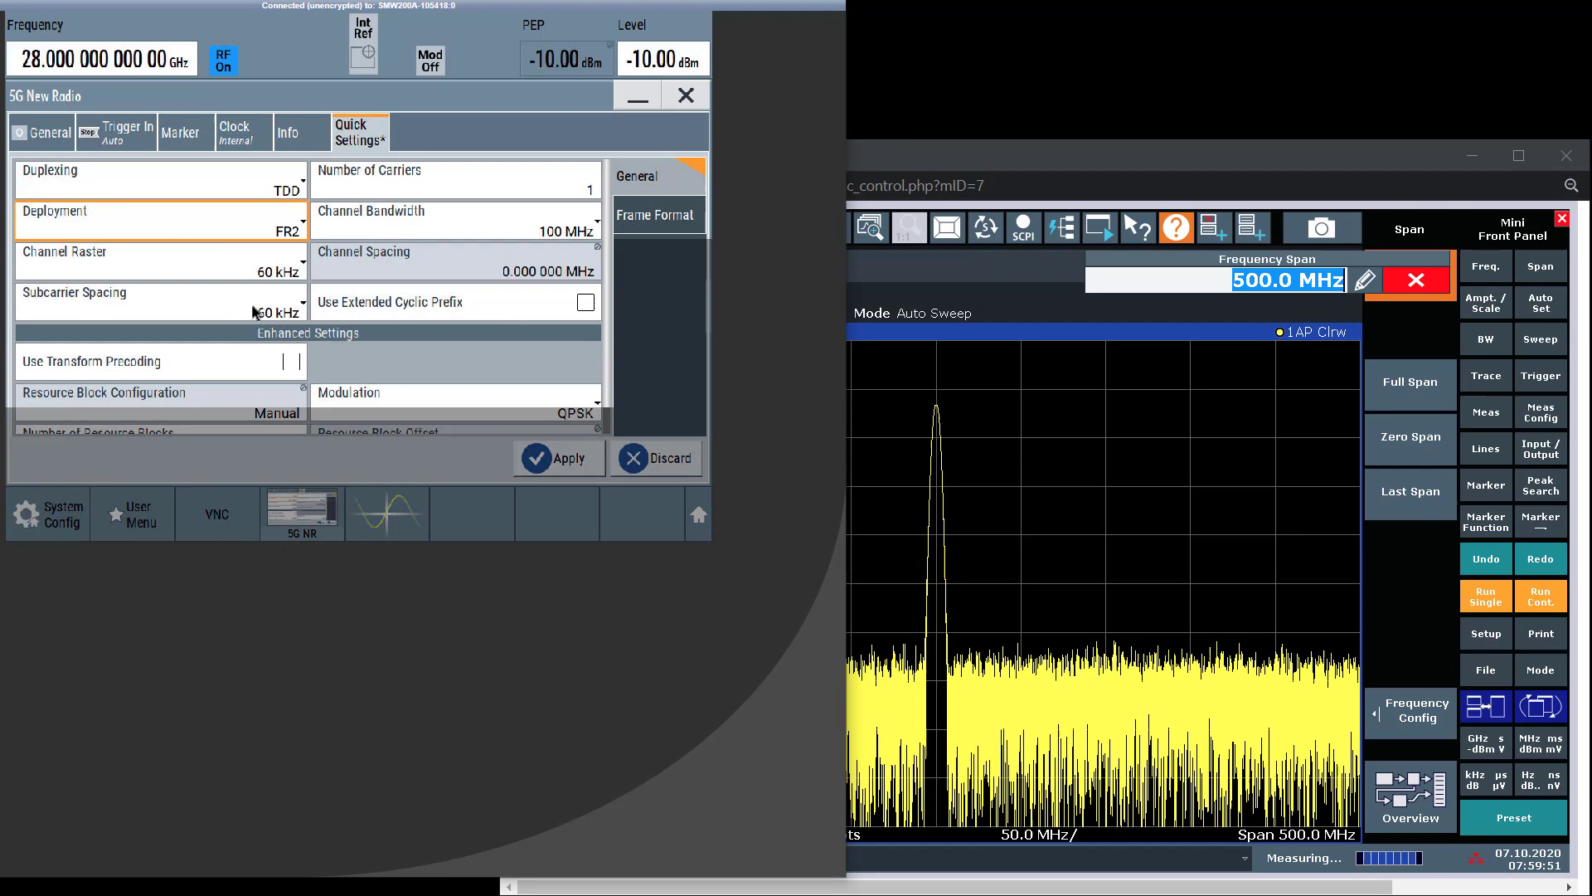
click(252, 307)
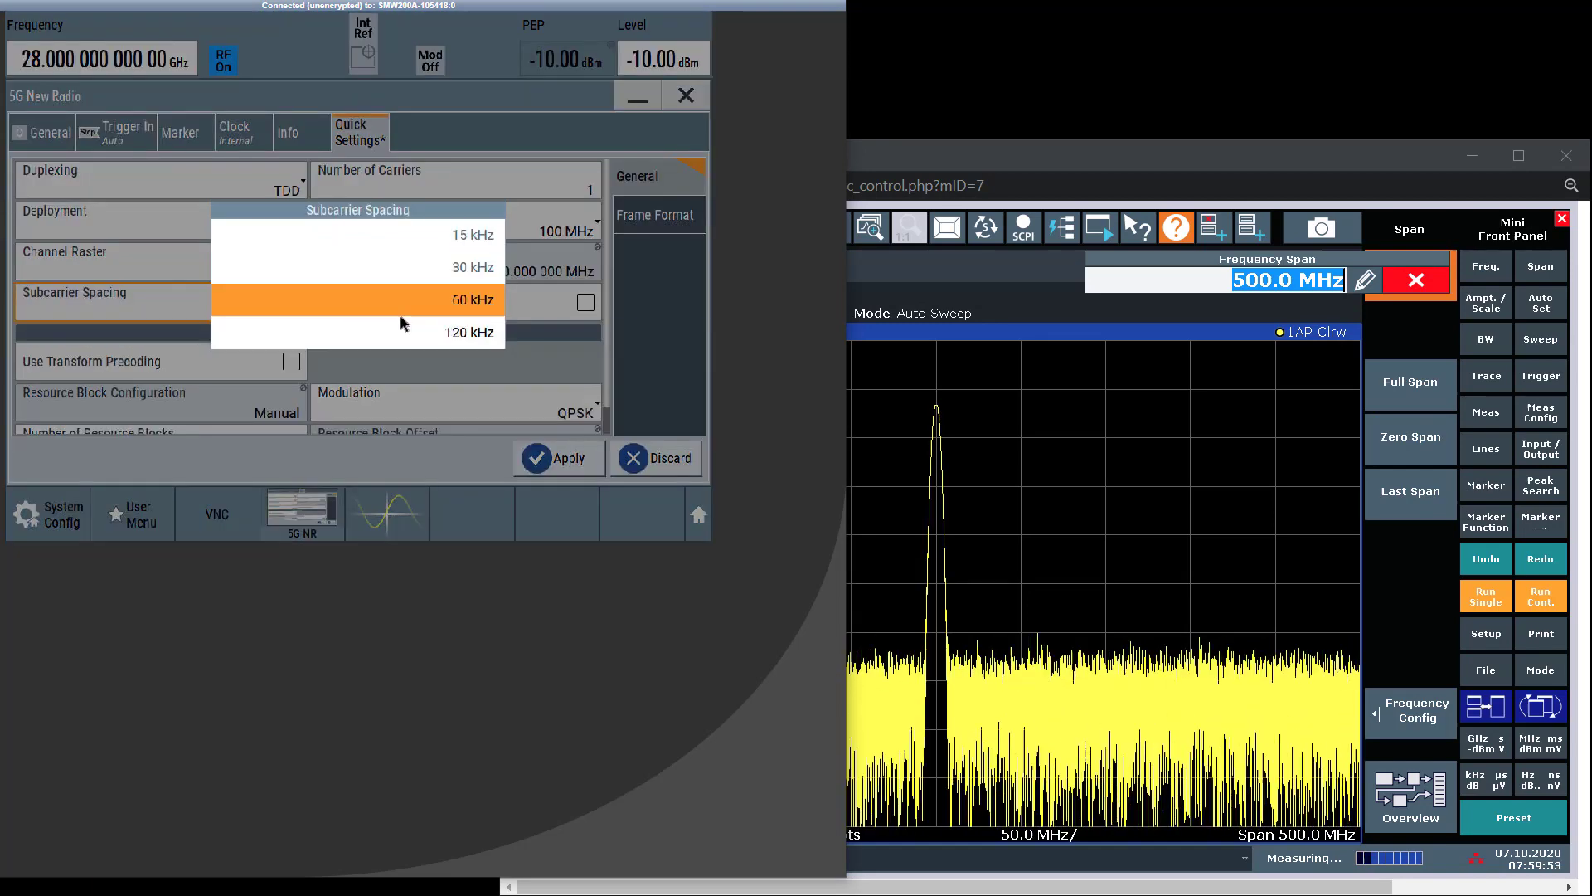
click(440, 334)
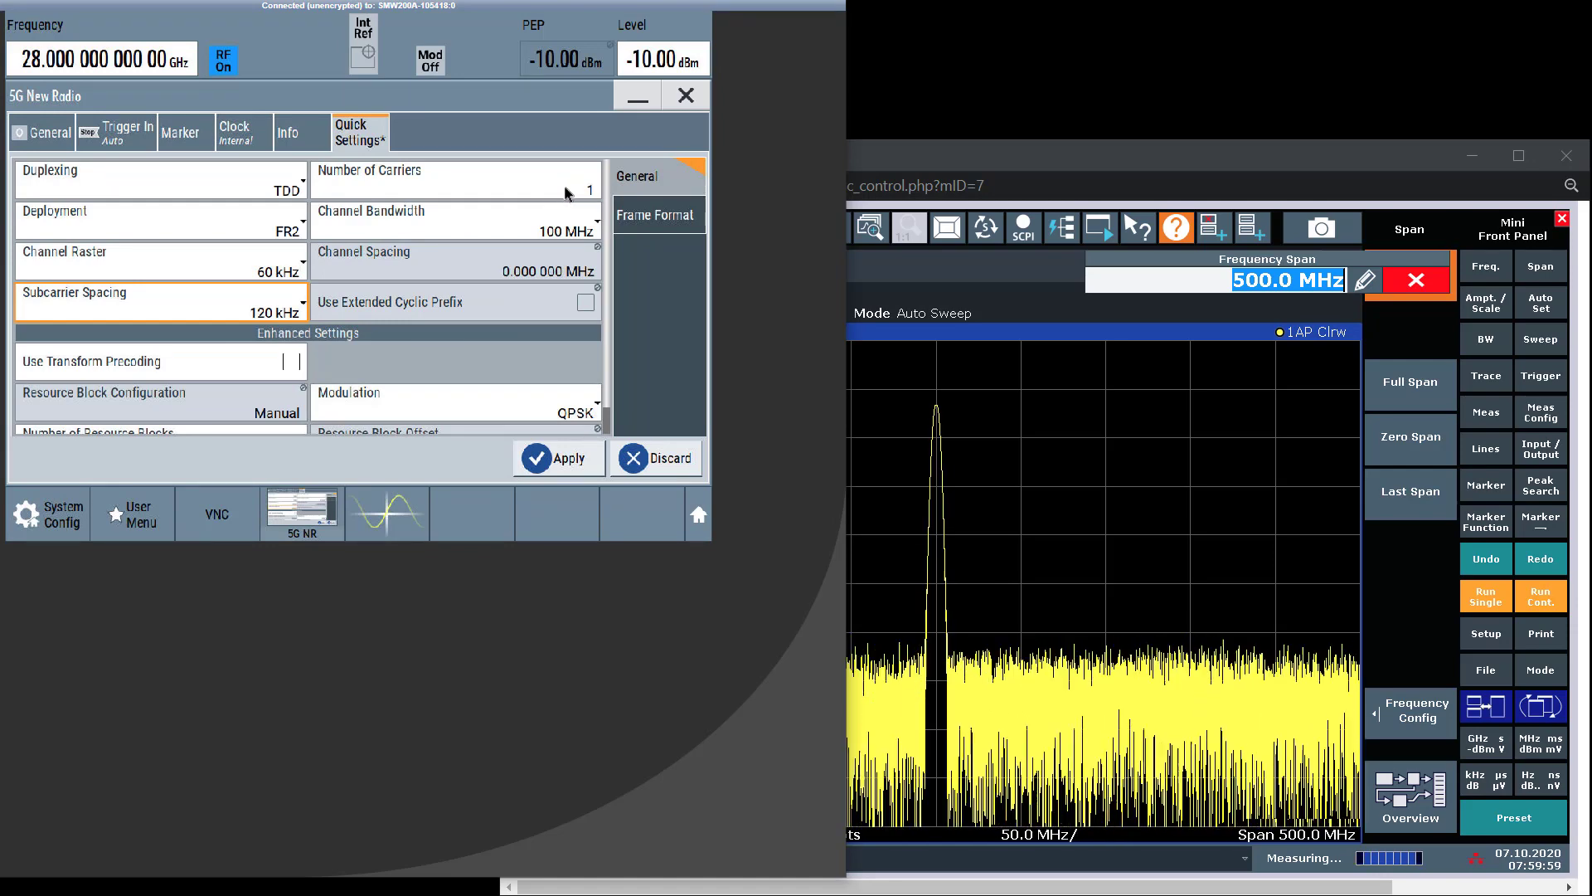
click(288, 364)
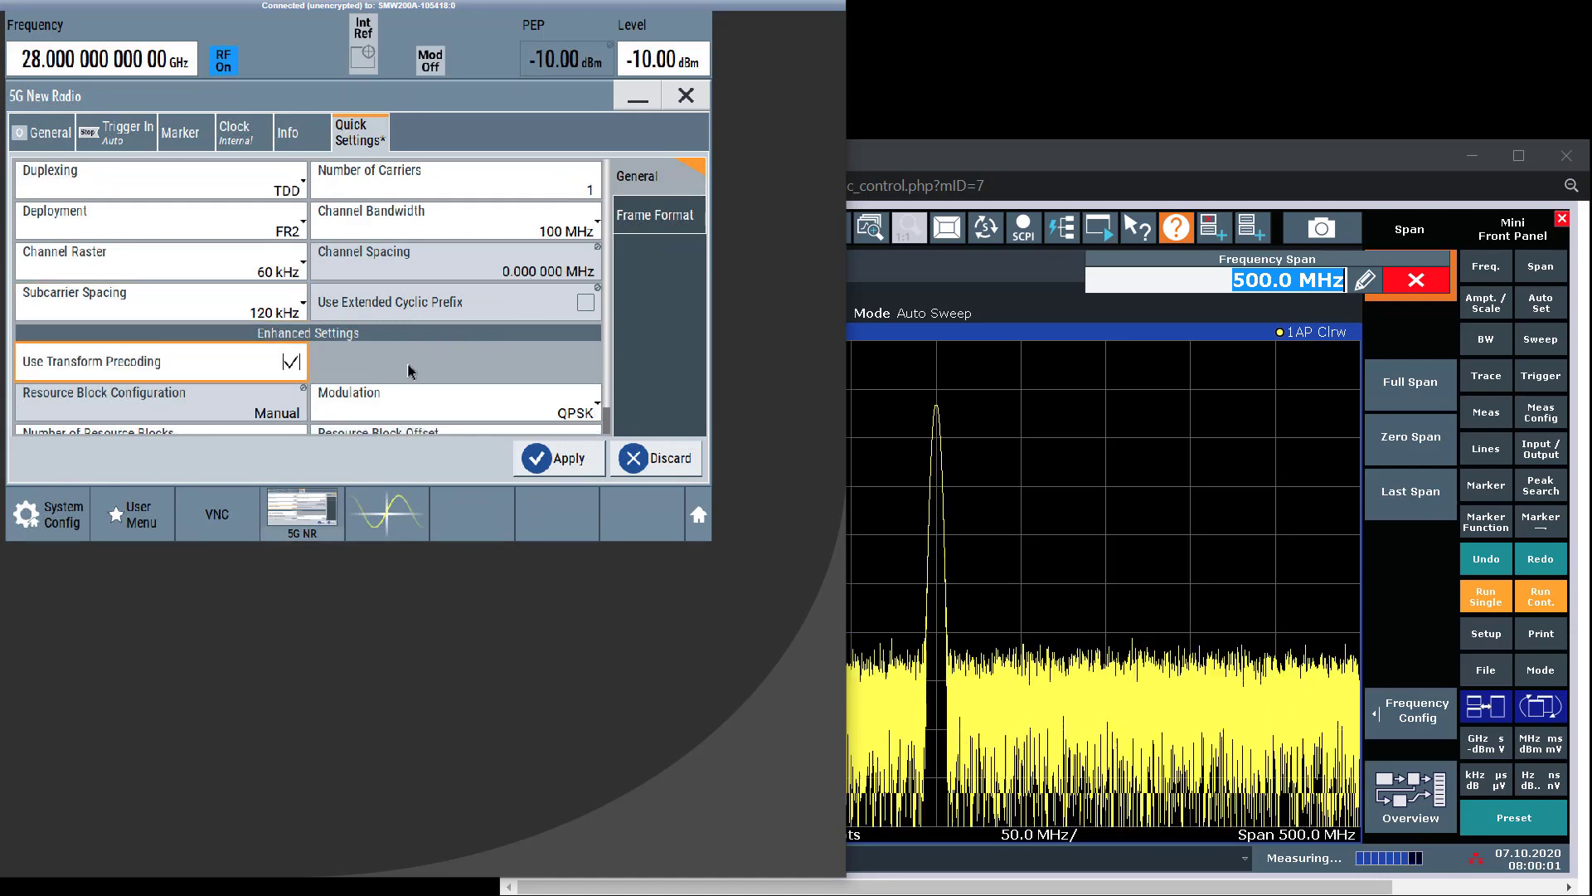
click(485, 397)
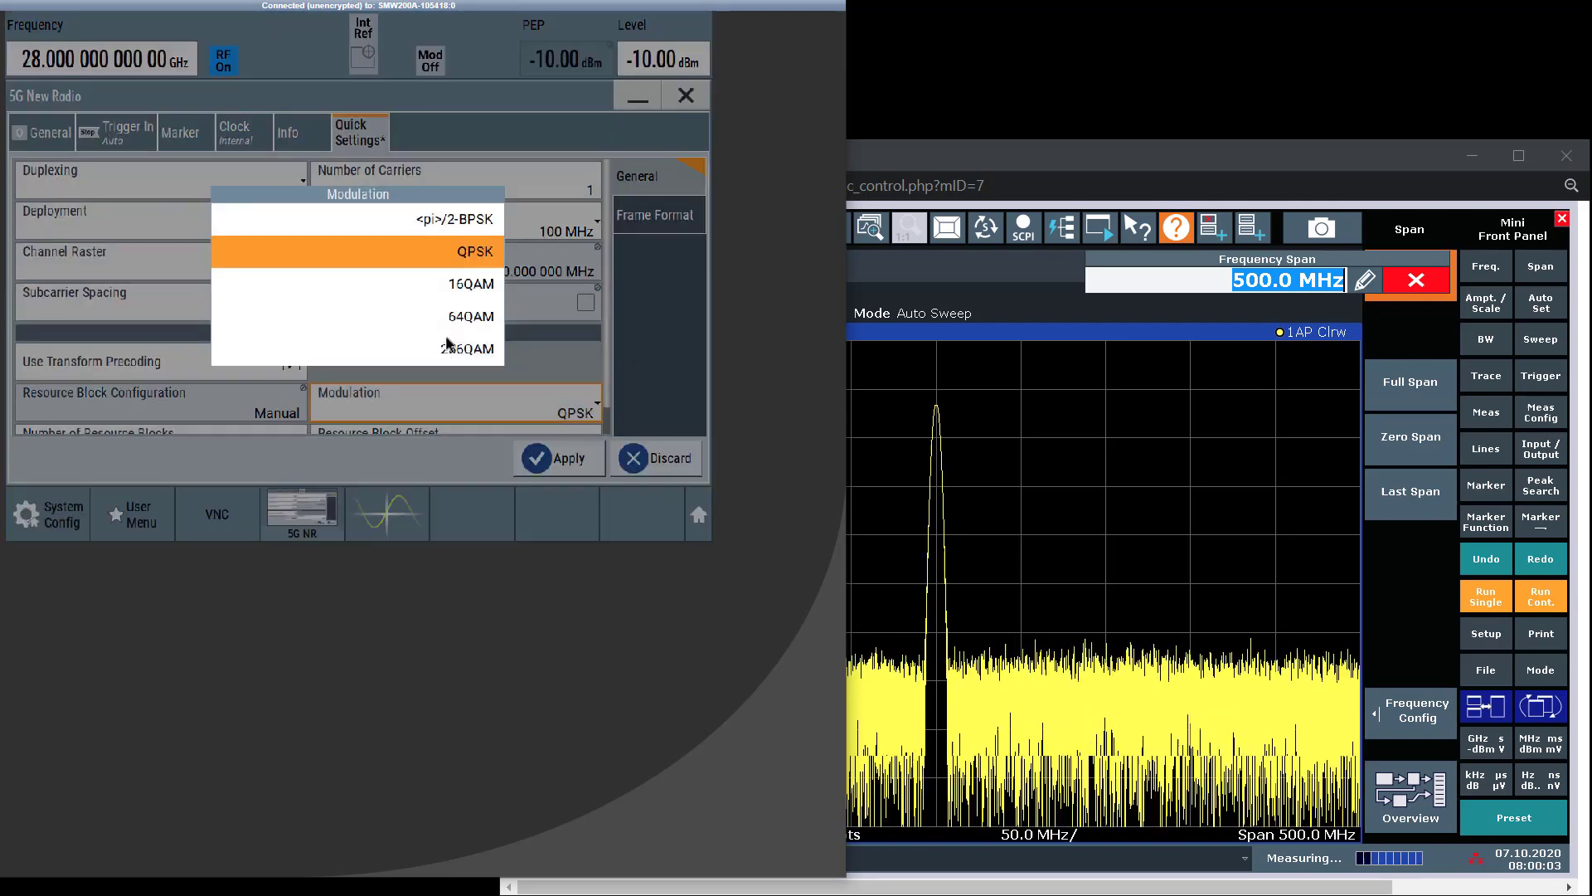
click(452, 264)
click(556, 471)
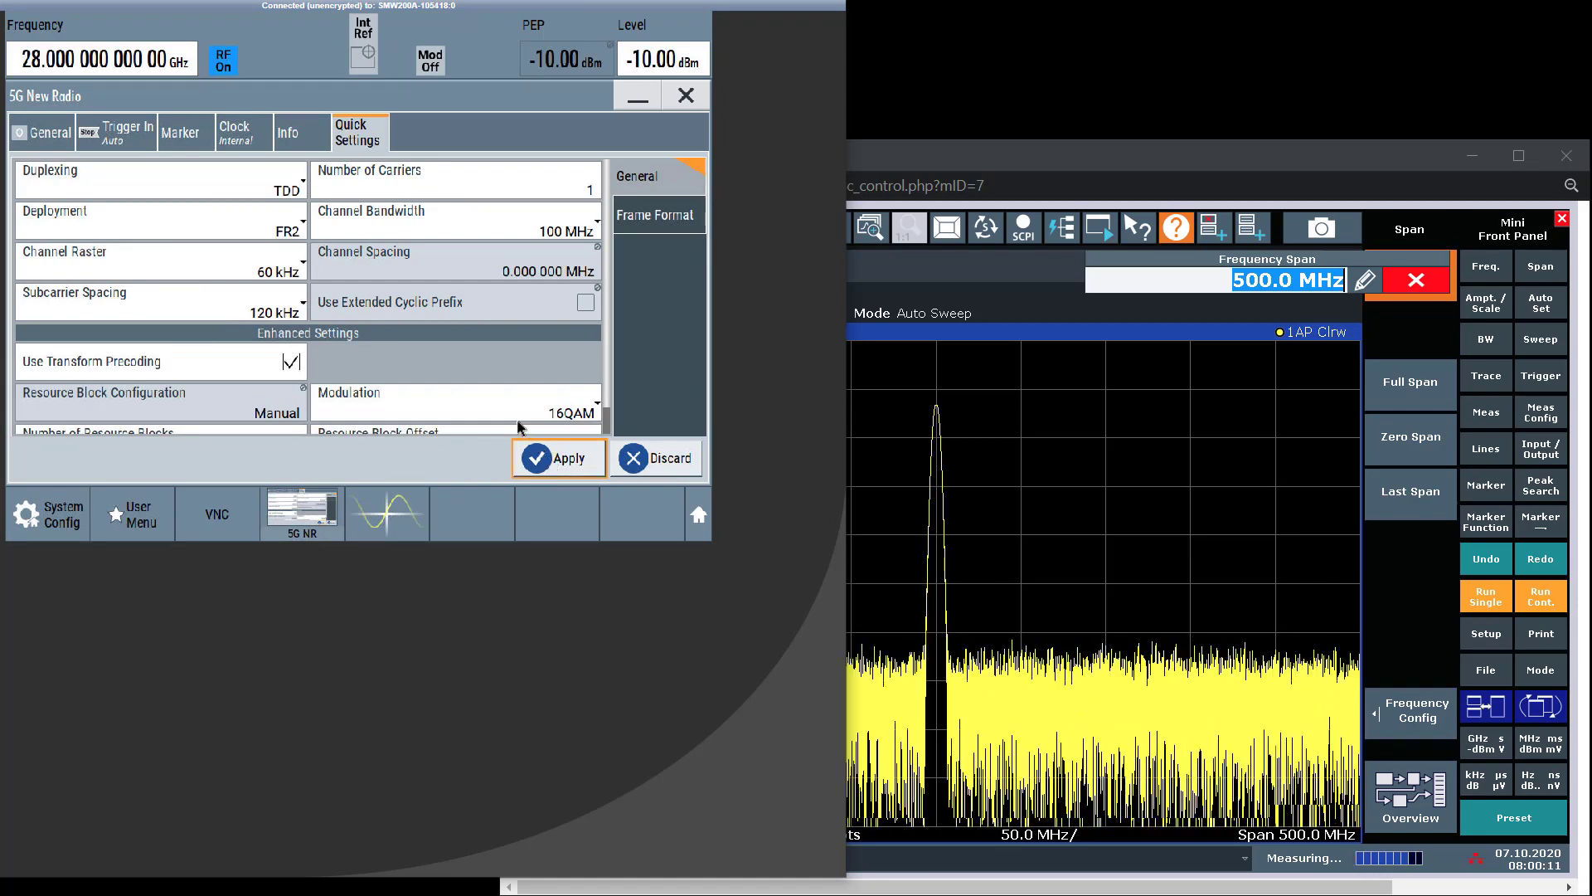
- Switch 5G NR signal generation on in the General settings
click(51, 135)
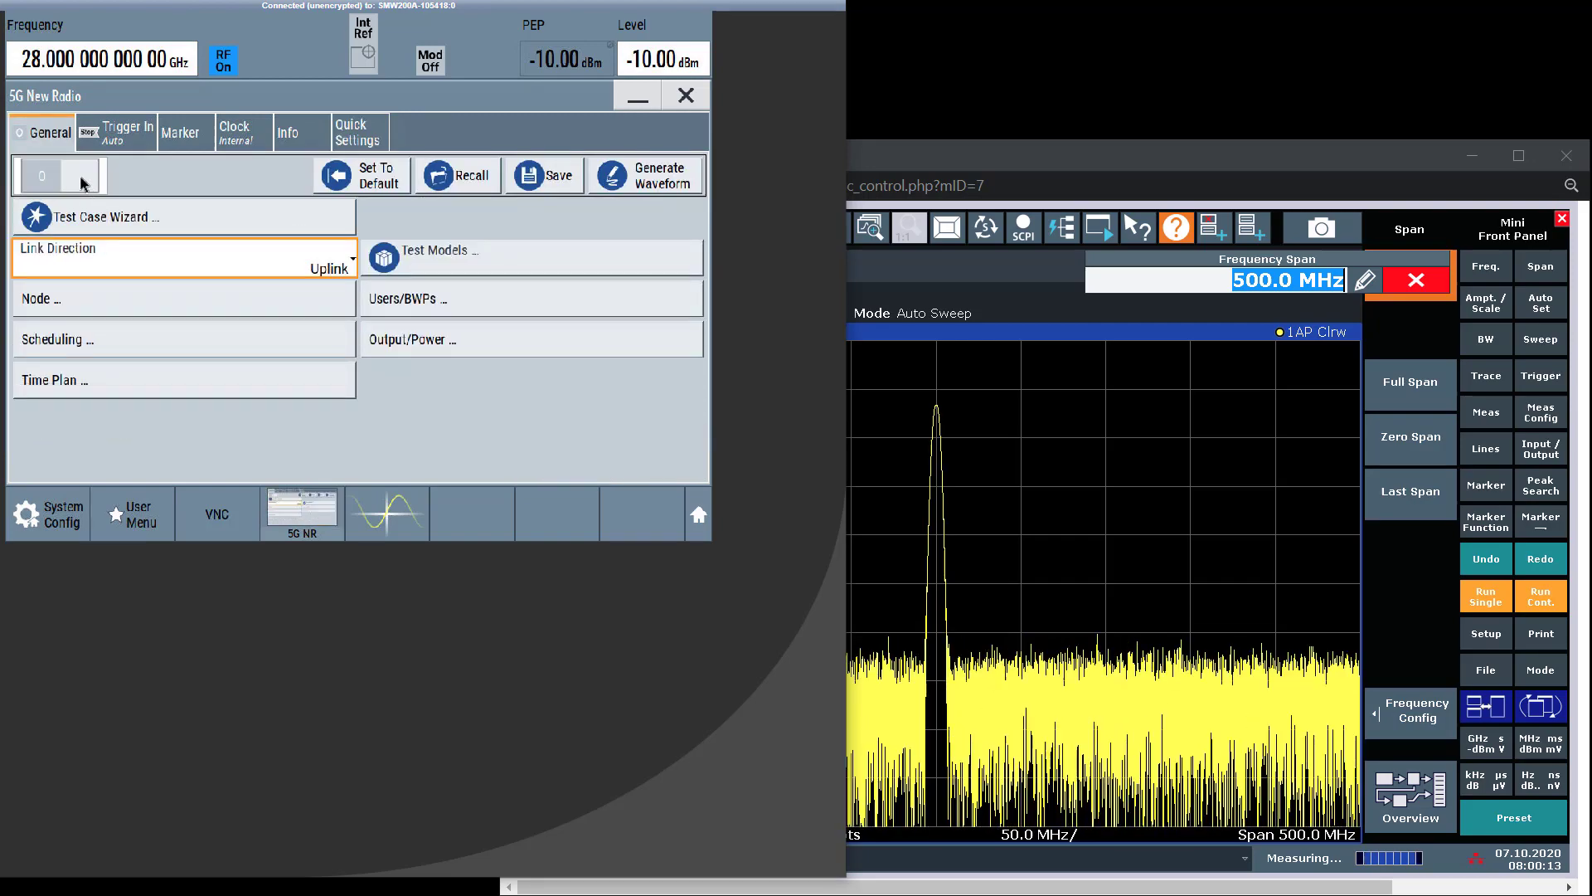
click(82, 181)
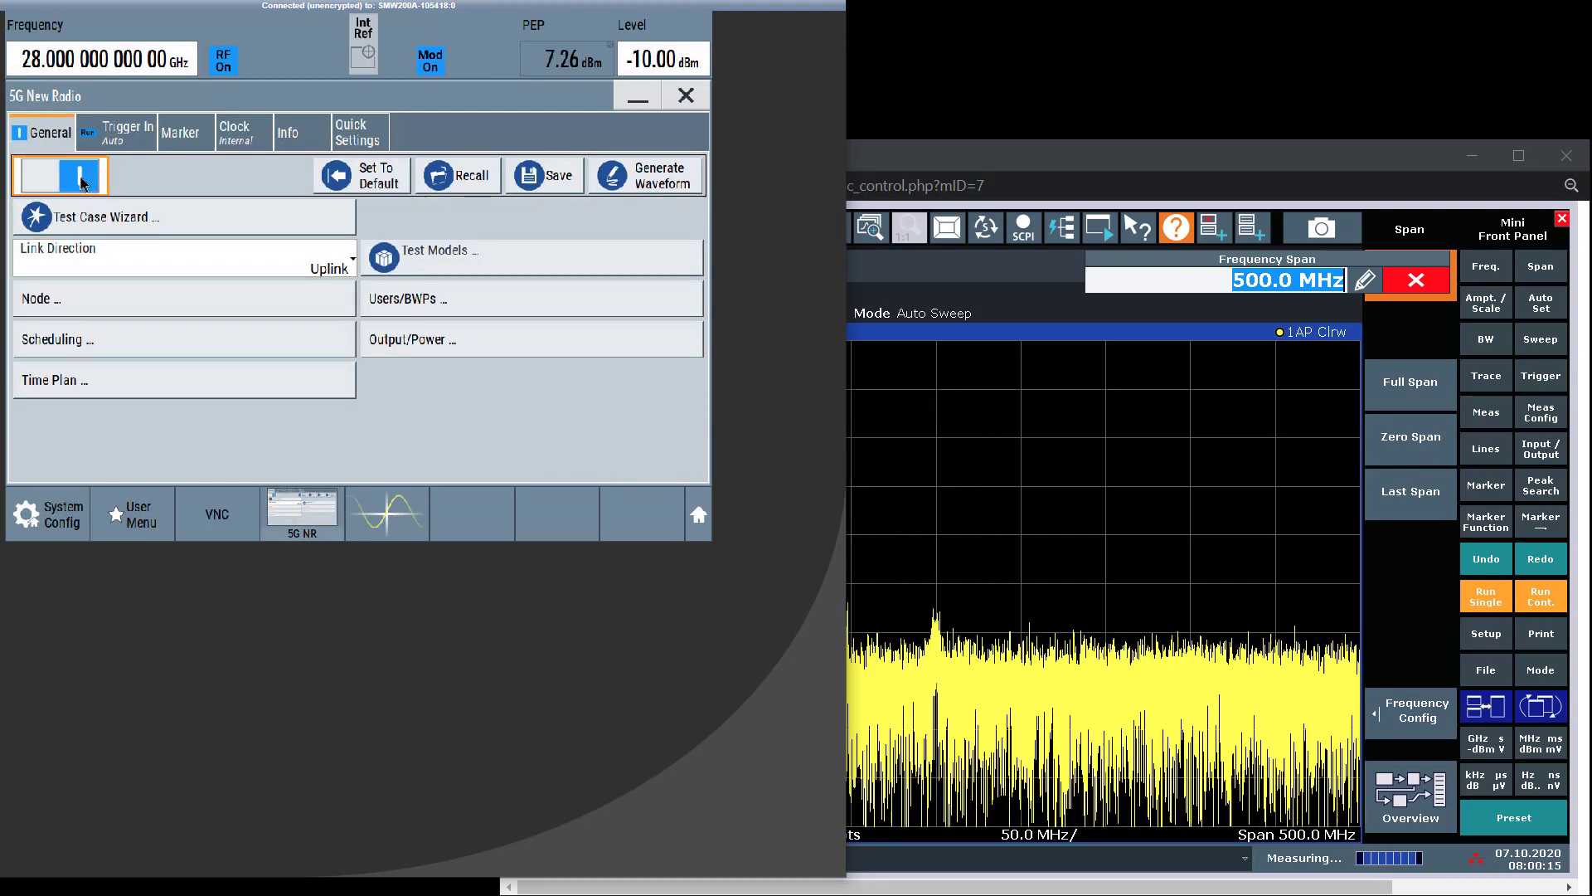
click(912, 448)
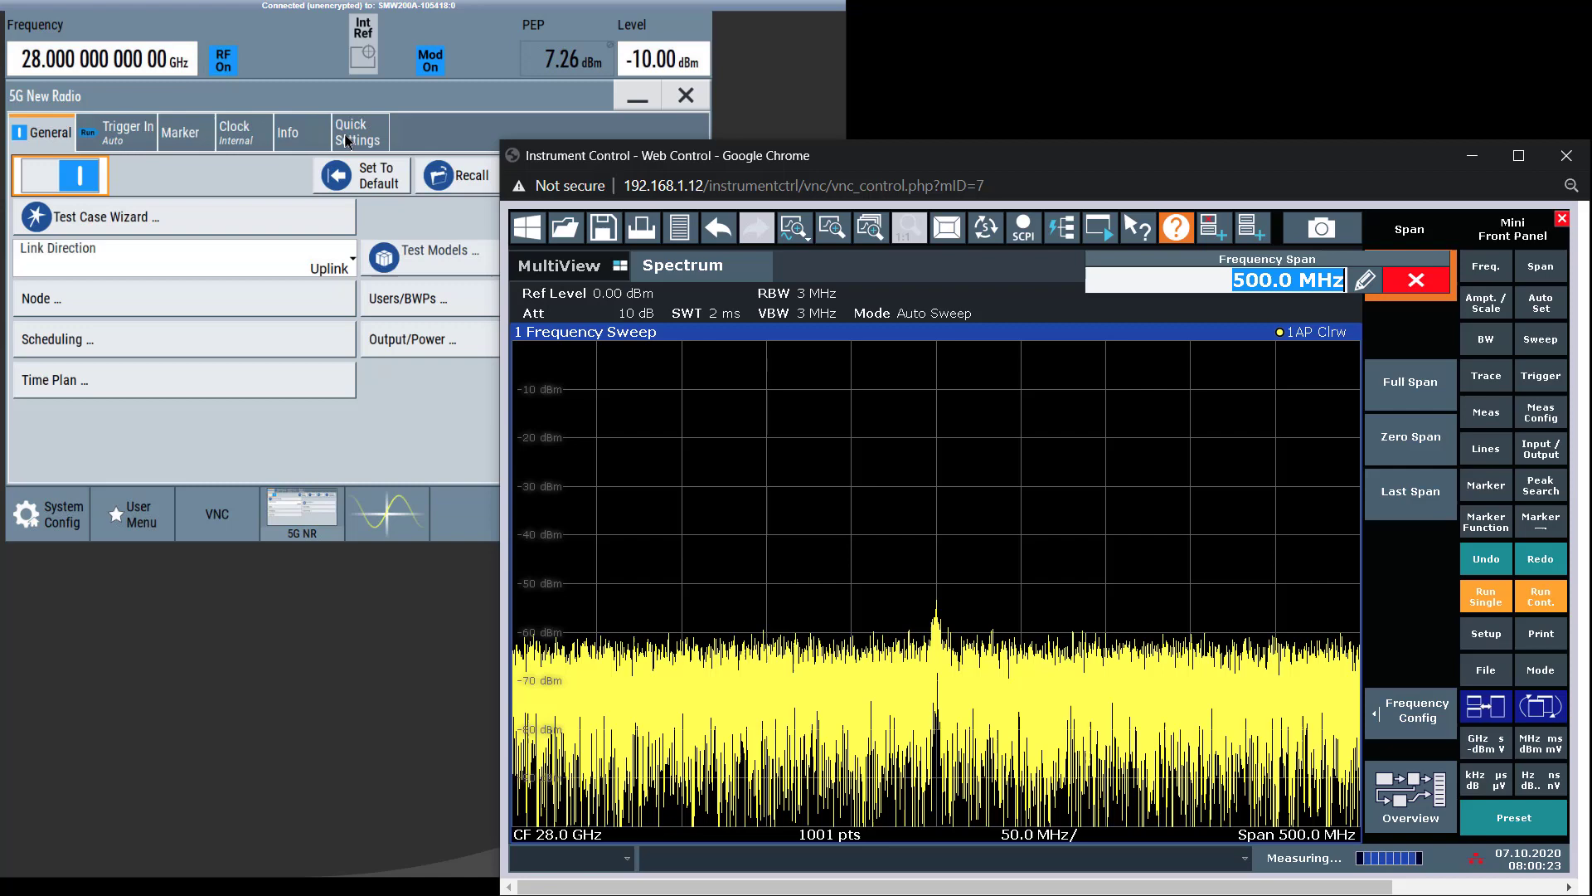
- Set analyzer Trace 1 to Max Hold mode with the RMS detector
click(1434, 815)
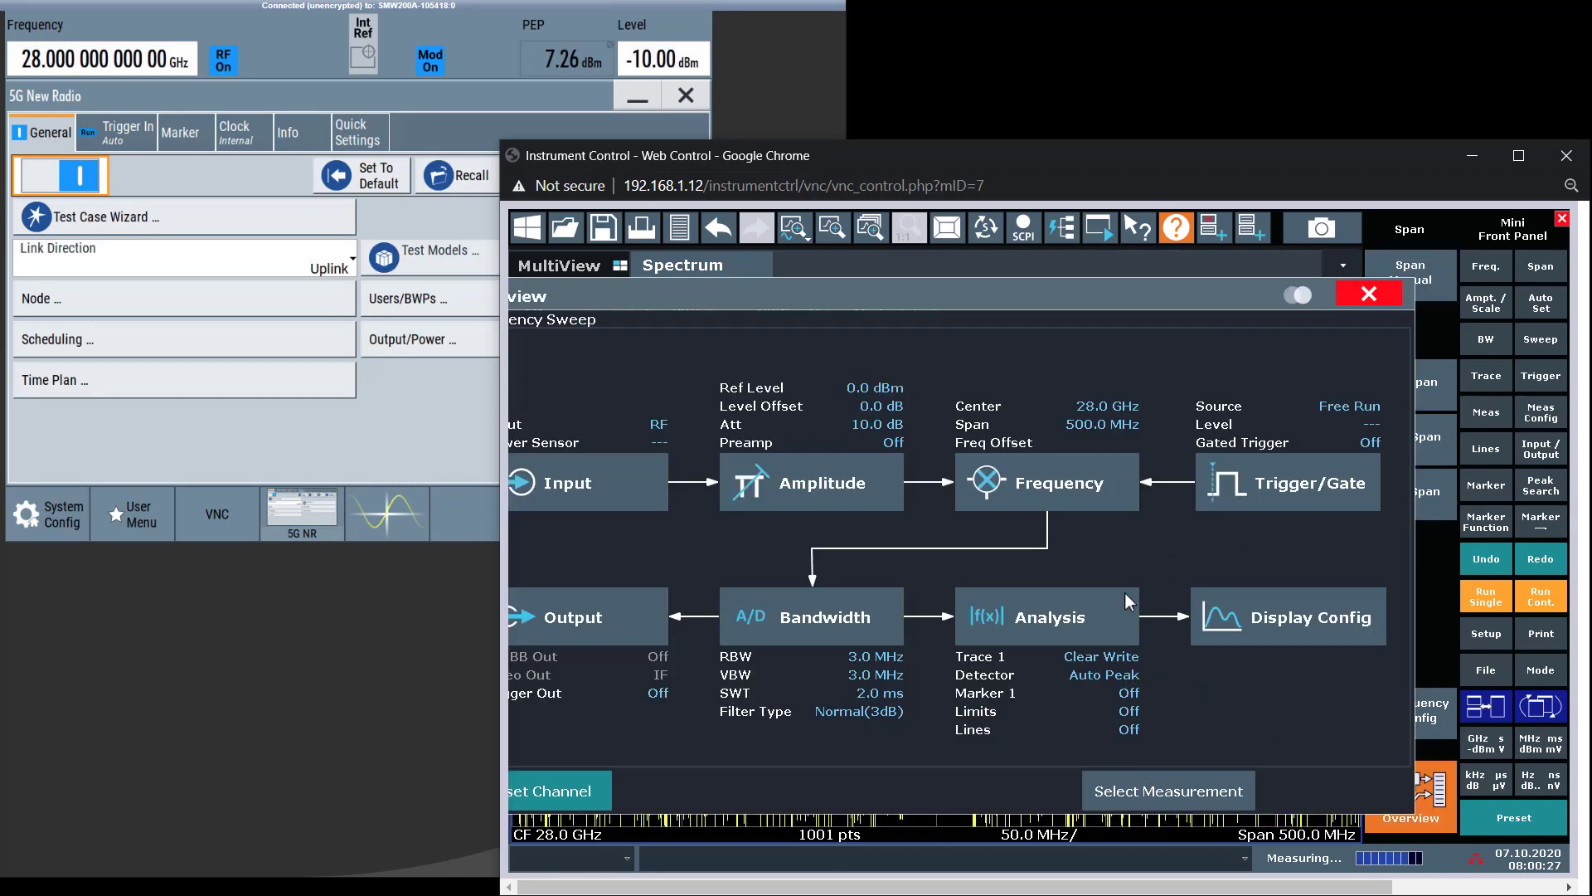
click(1048, 618)
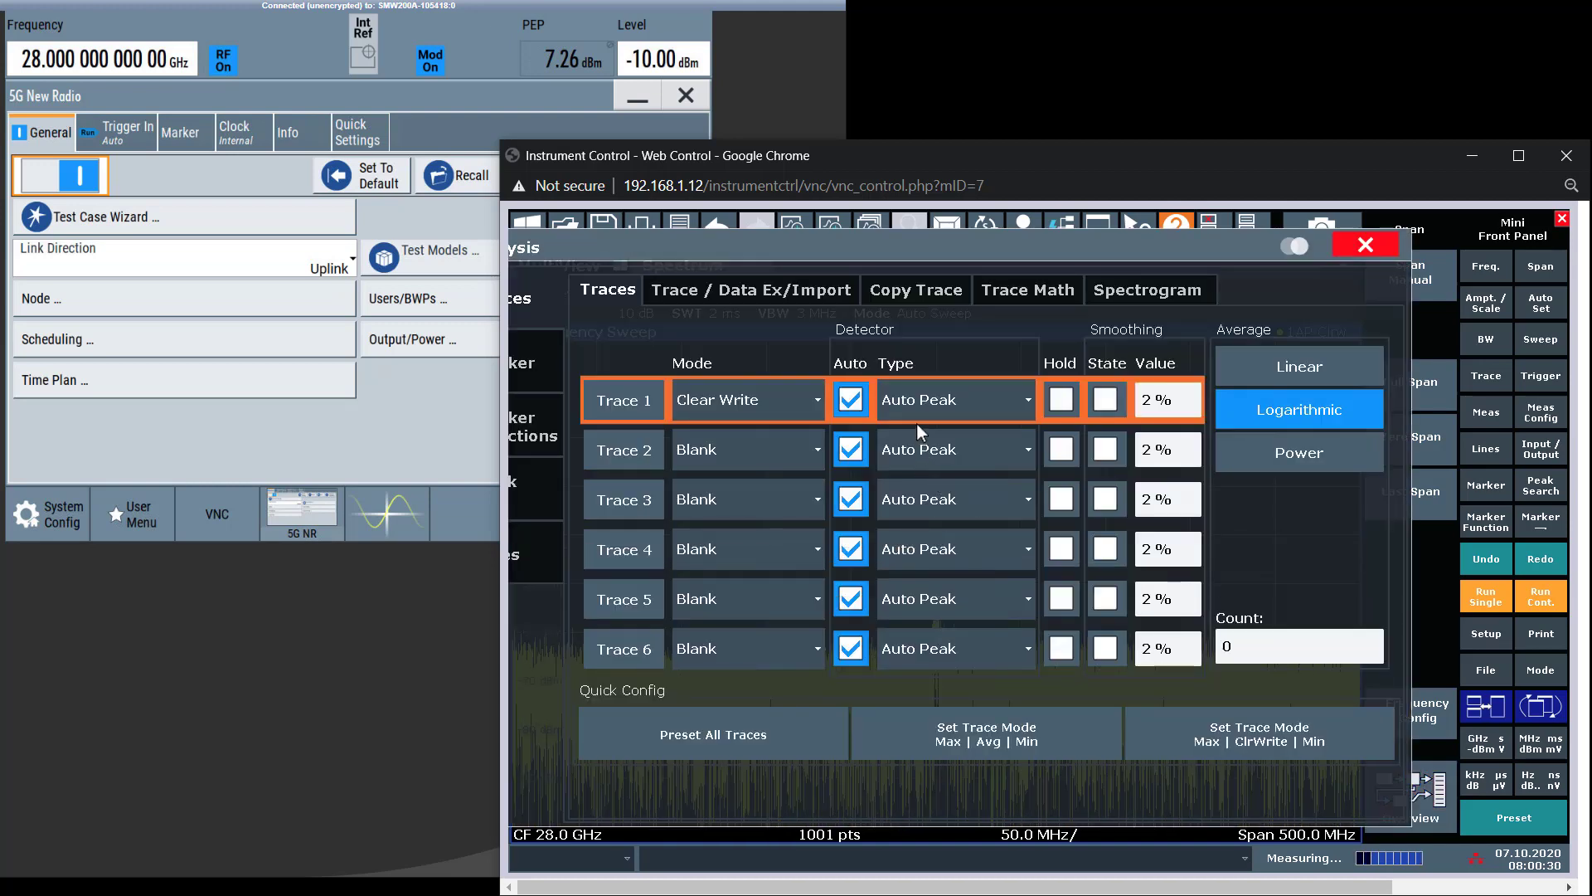
click(913, 400)
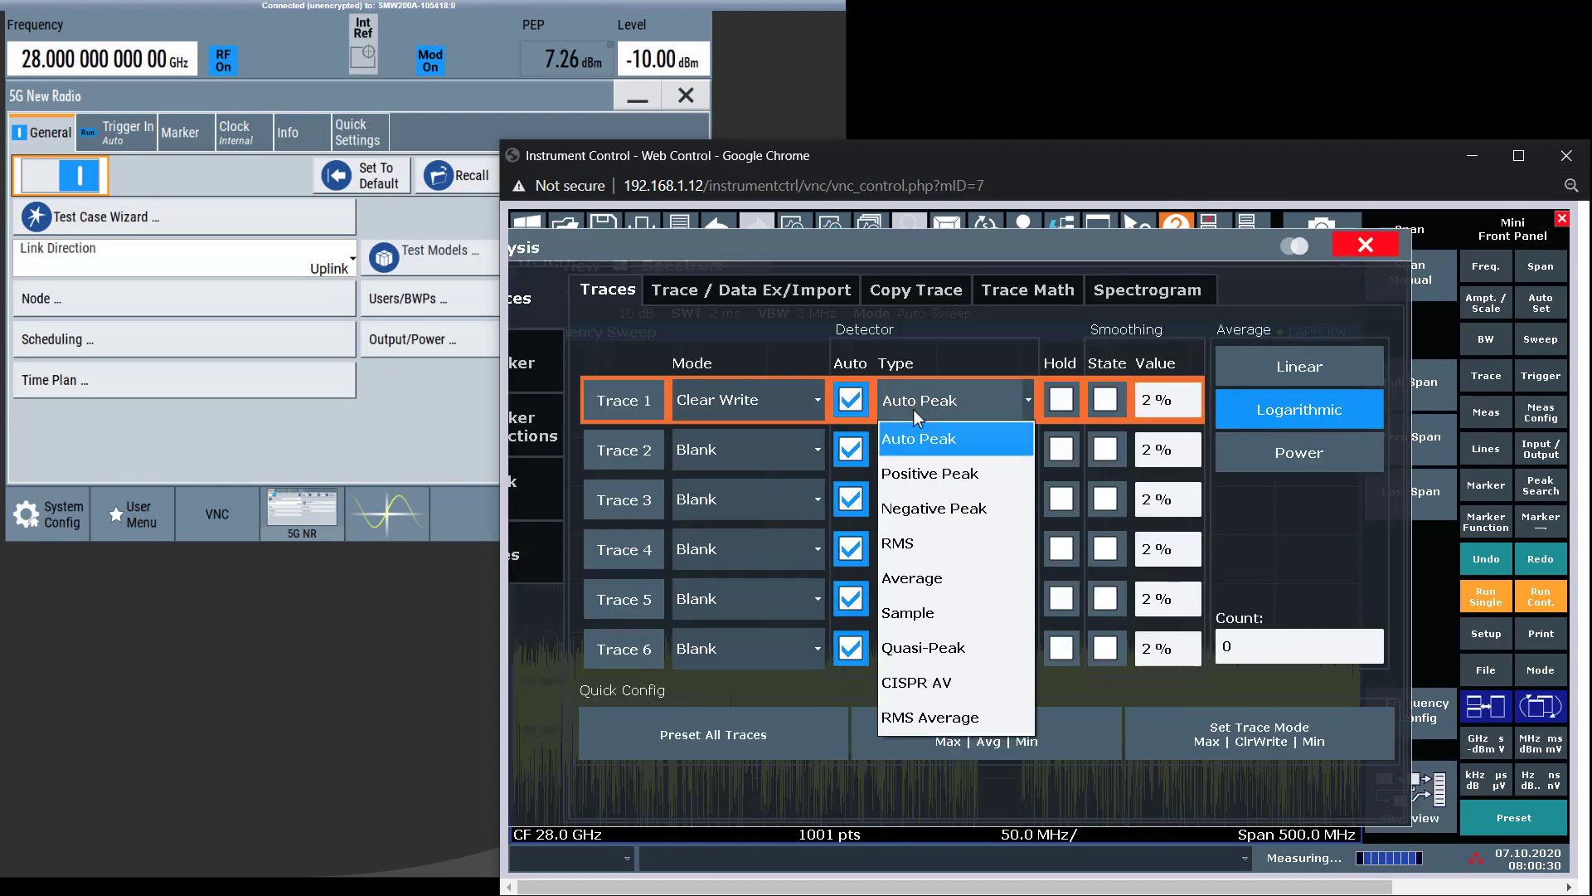
click(912, 542)
click(779, 401)
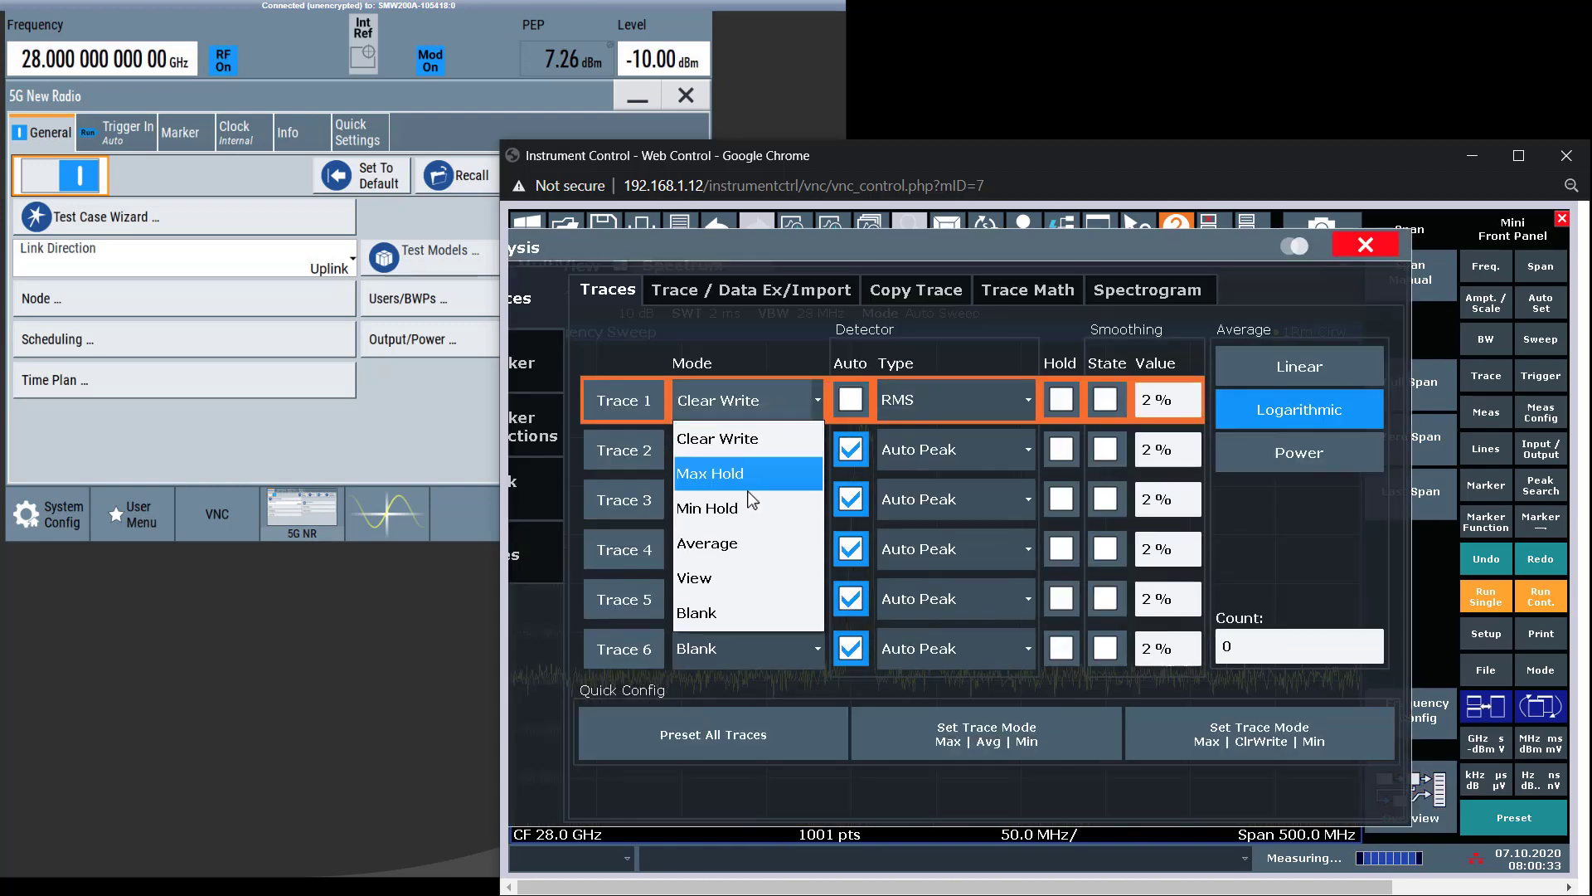
click(730, 472)
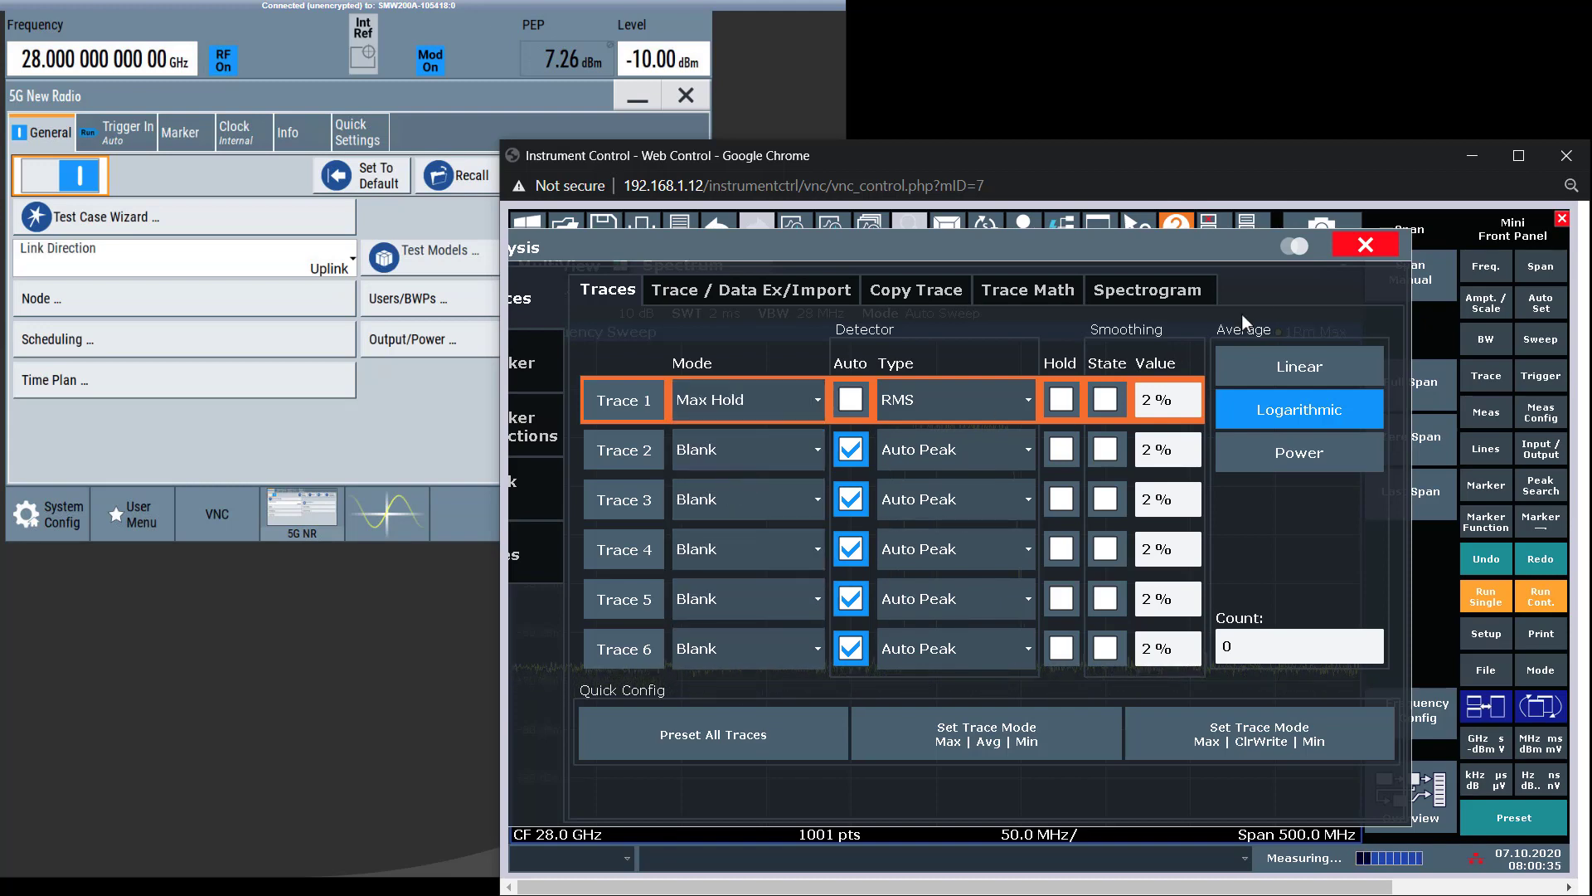
click(1364, 245)
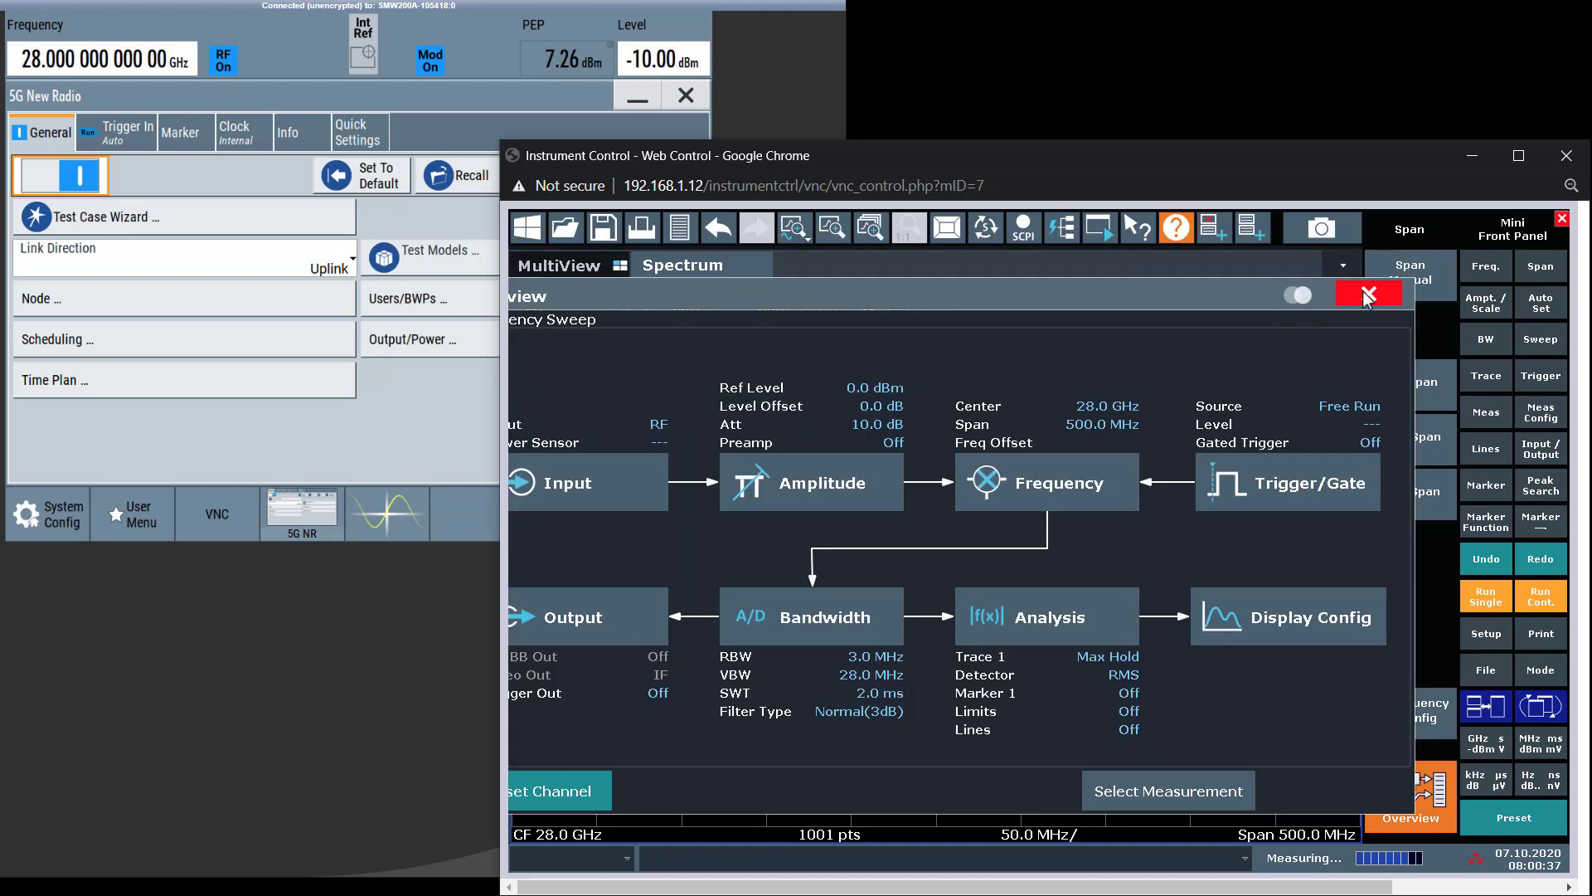
click(1362, 287)
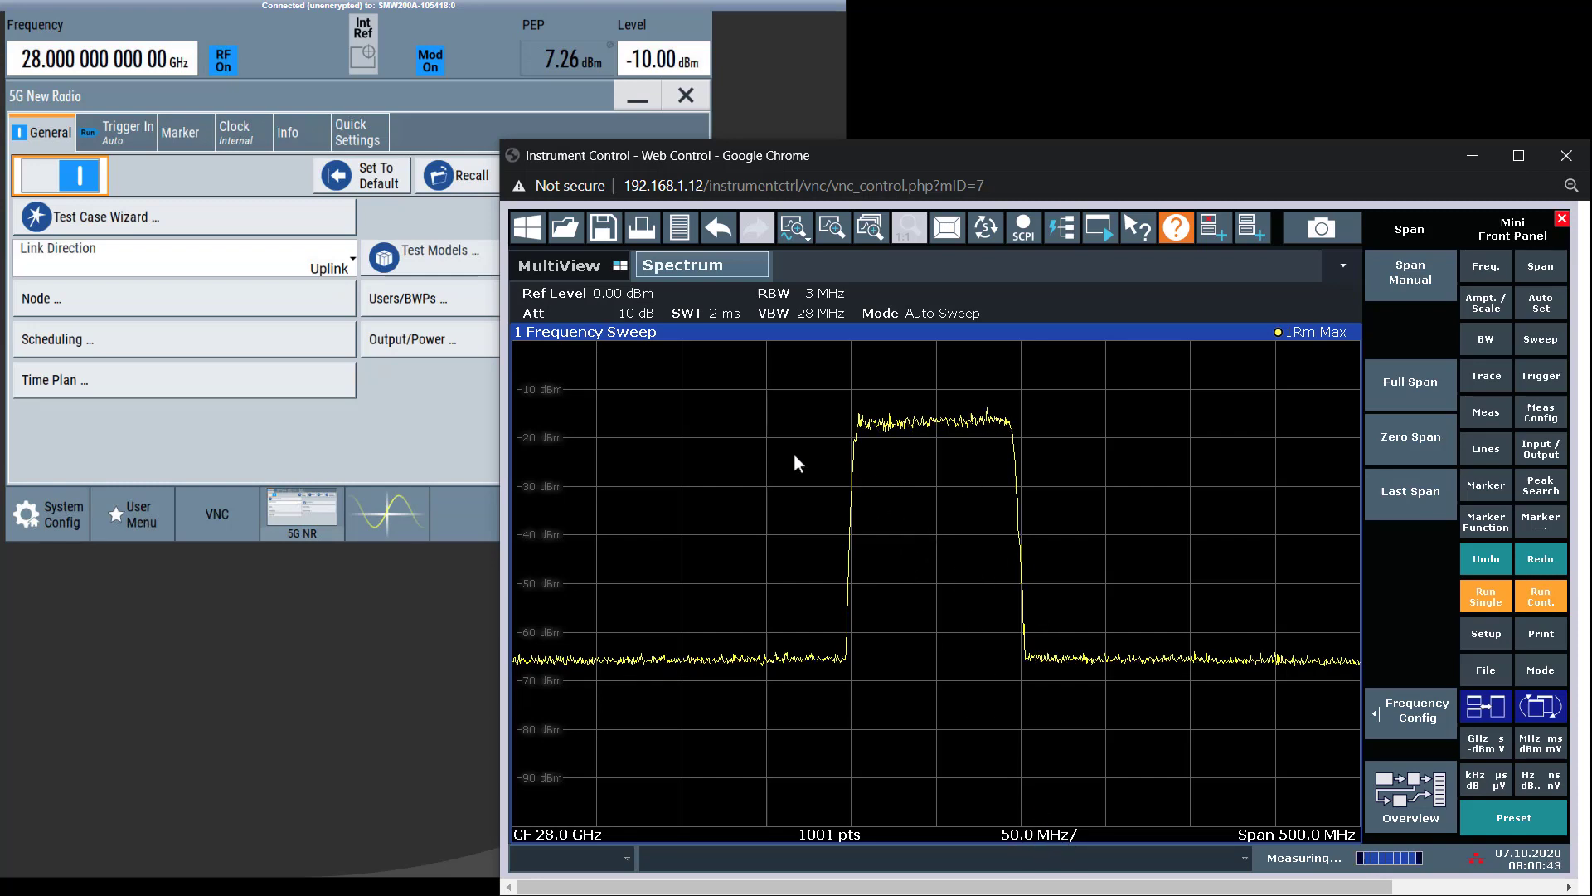
- Set the 5G NR quick settings to 4 carriers and apply
click(359, 135)
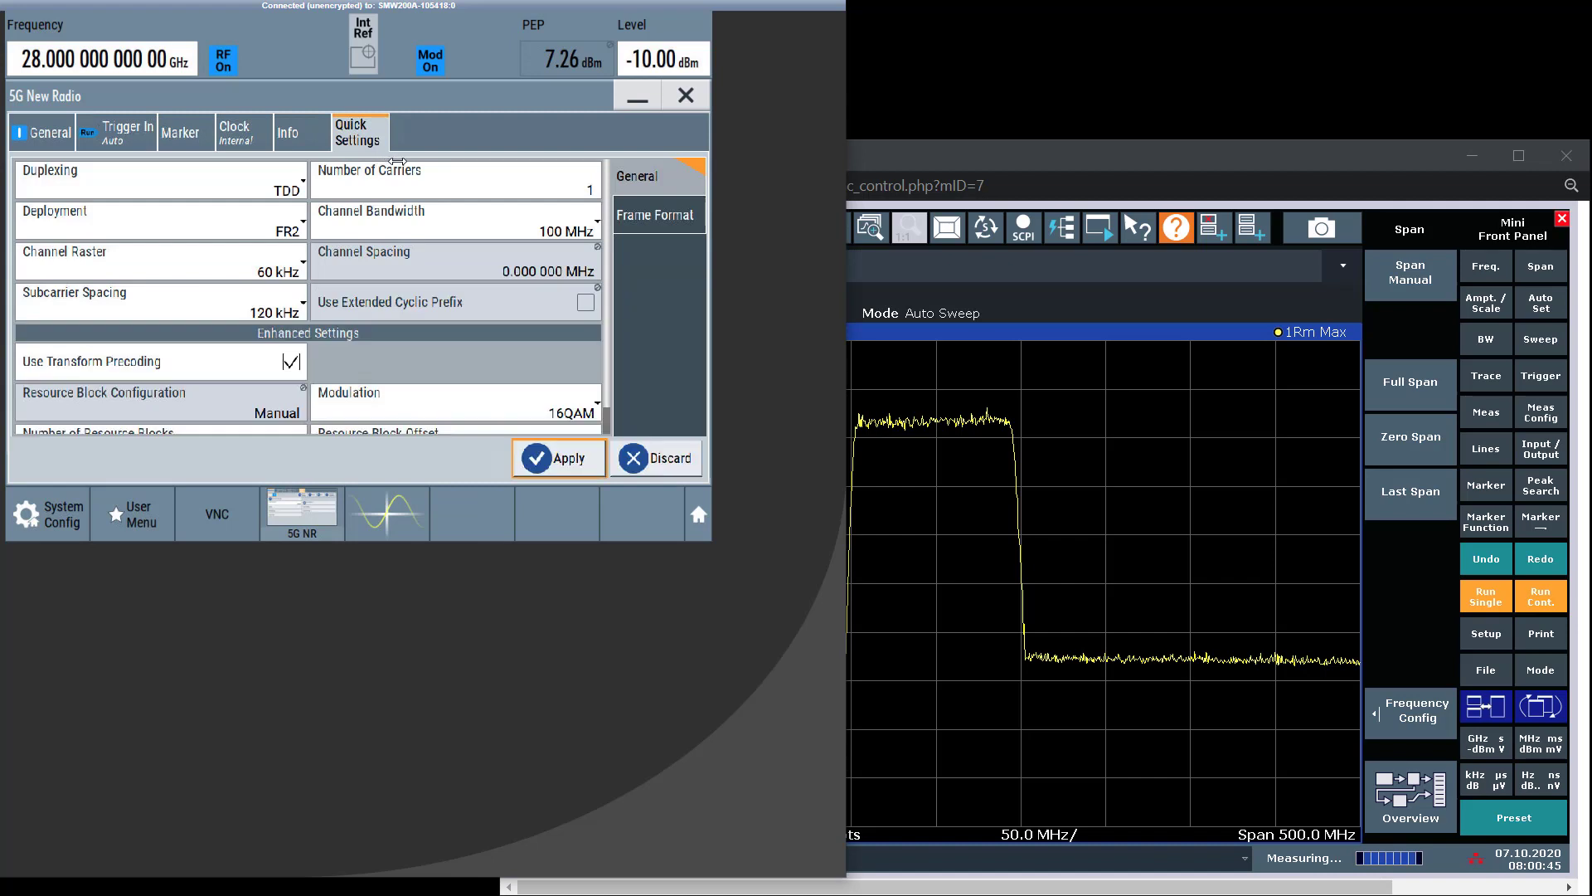
click(442, 180)
text(4)
key(Return)
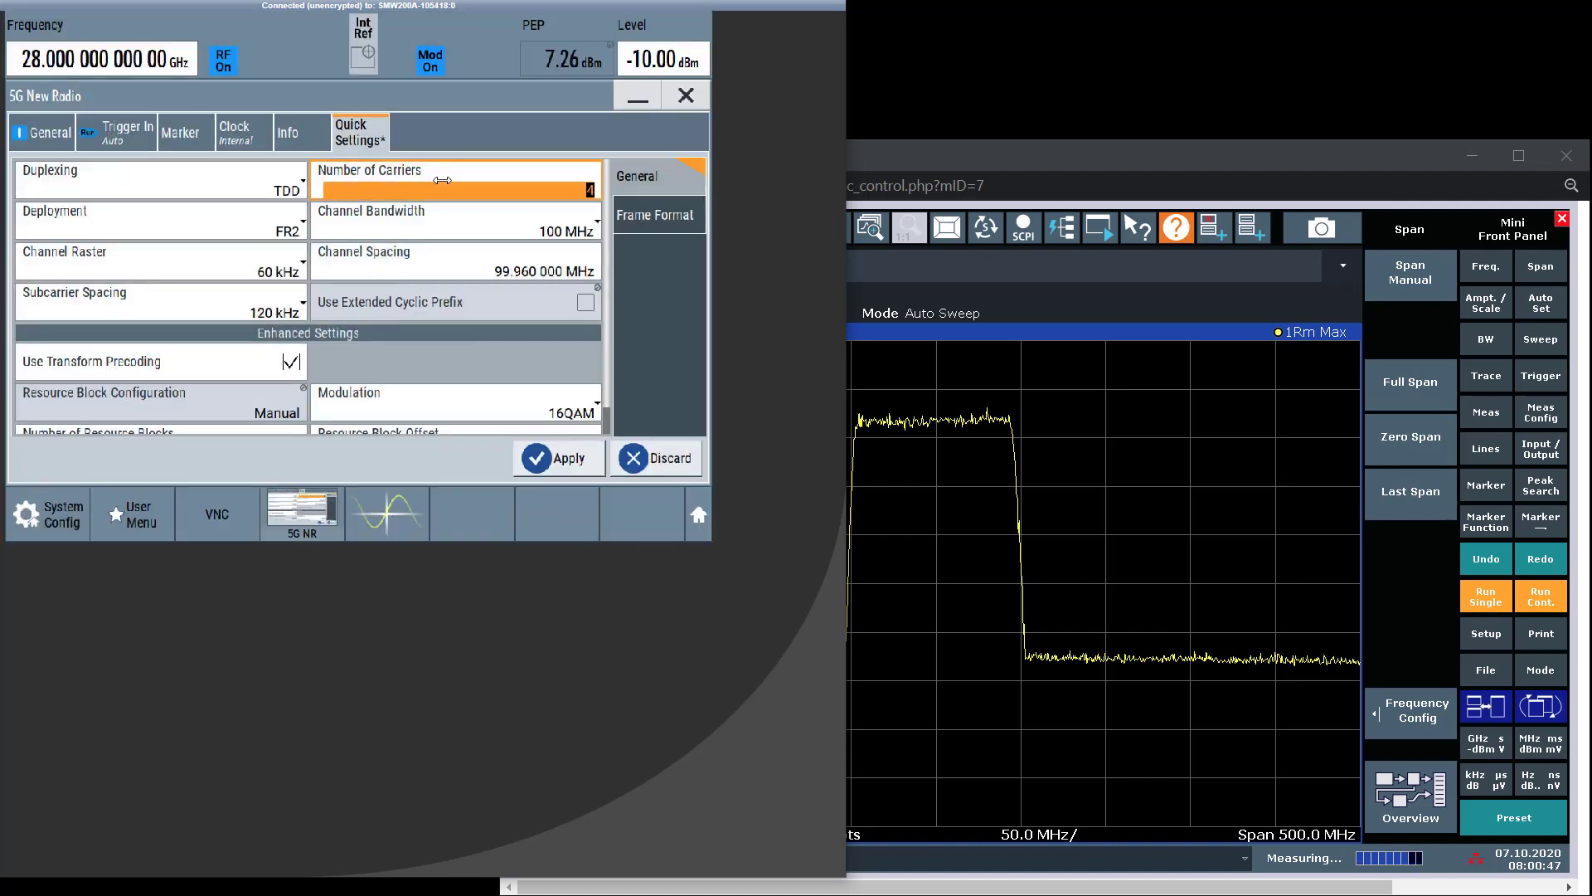
click(554, 461)
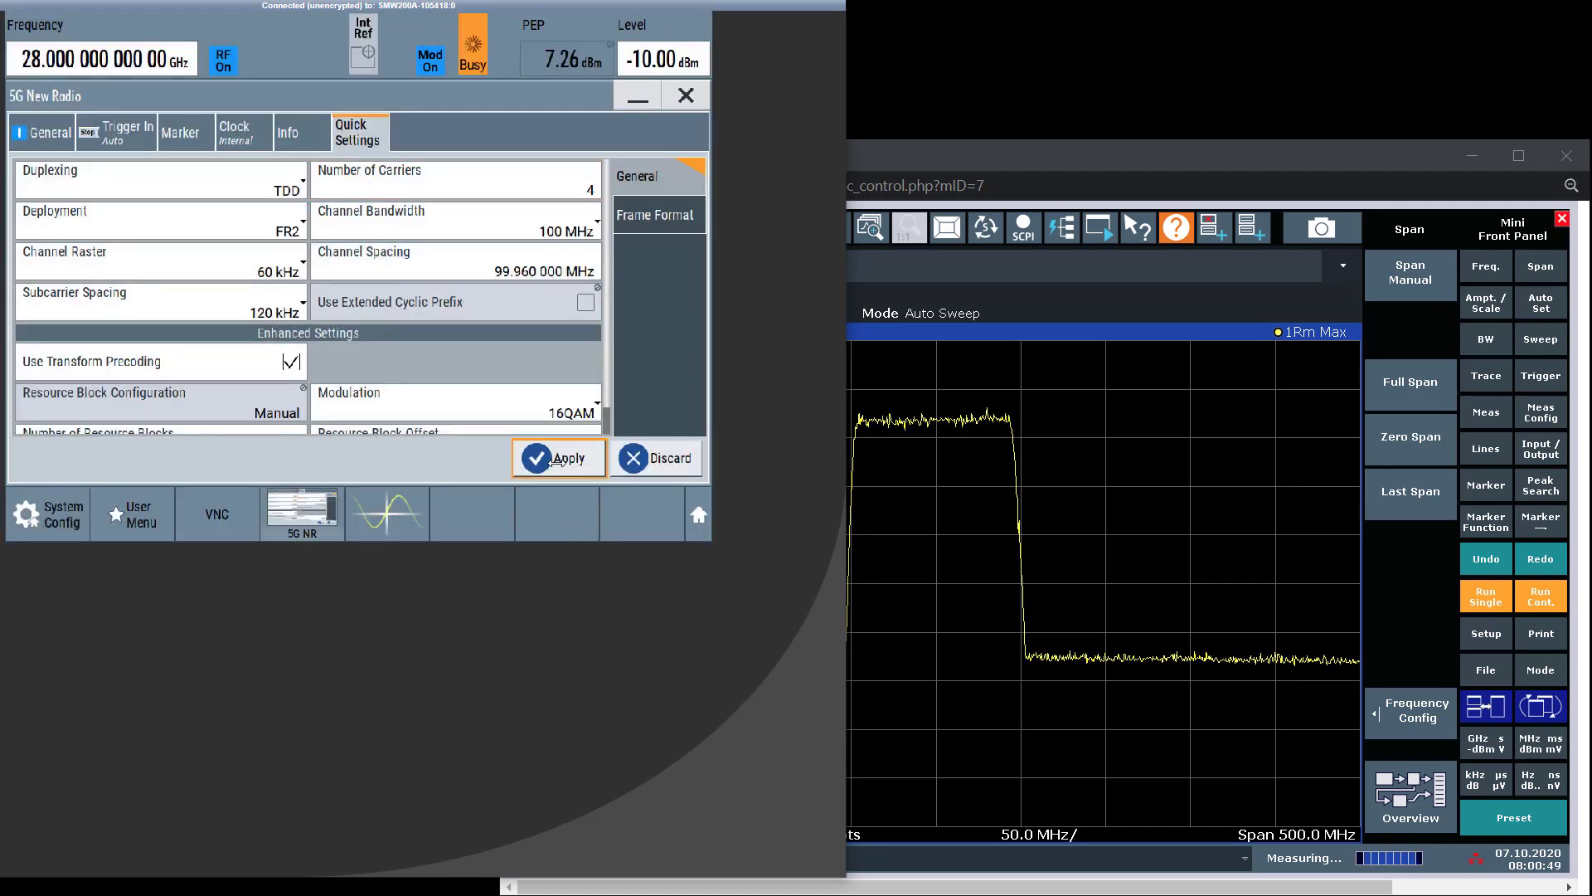
- Set the frame format to 5 uplink slots and apply
click(652, 217)
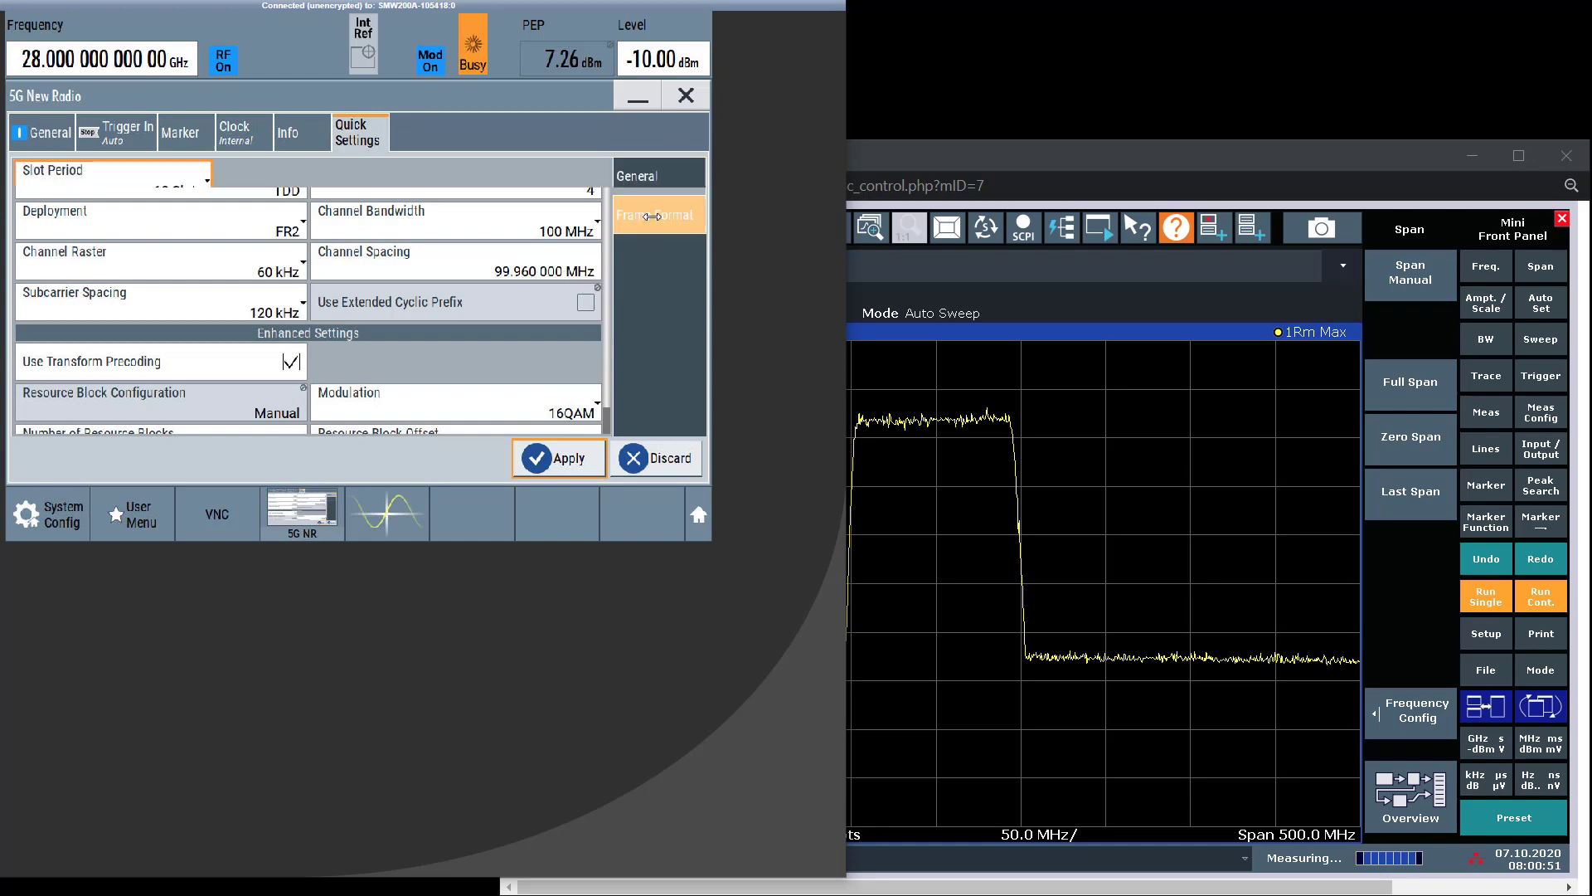
click(498, 222)
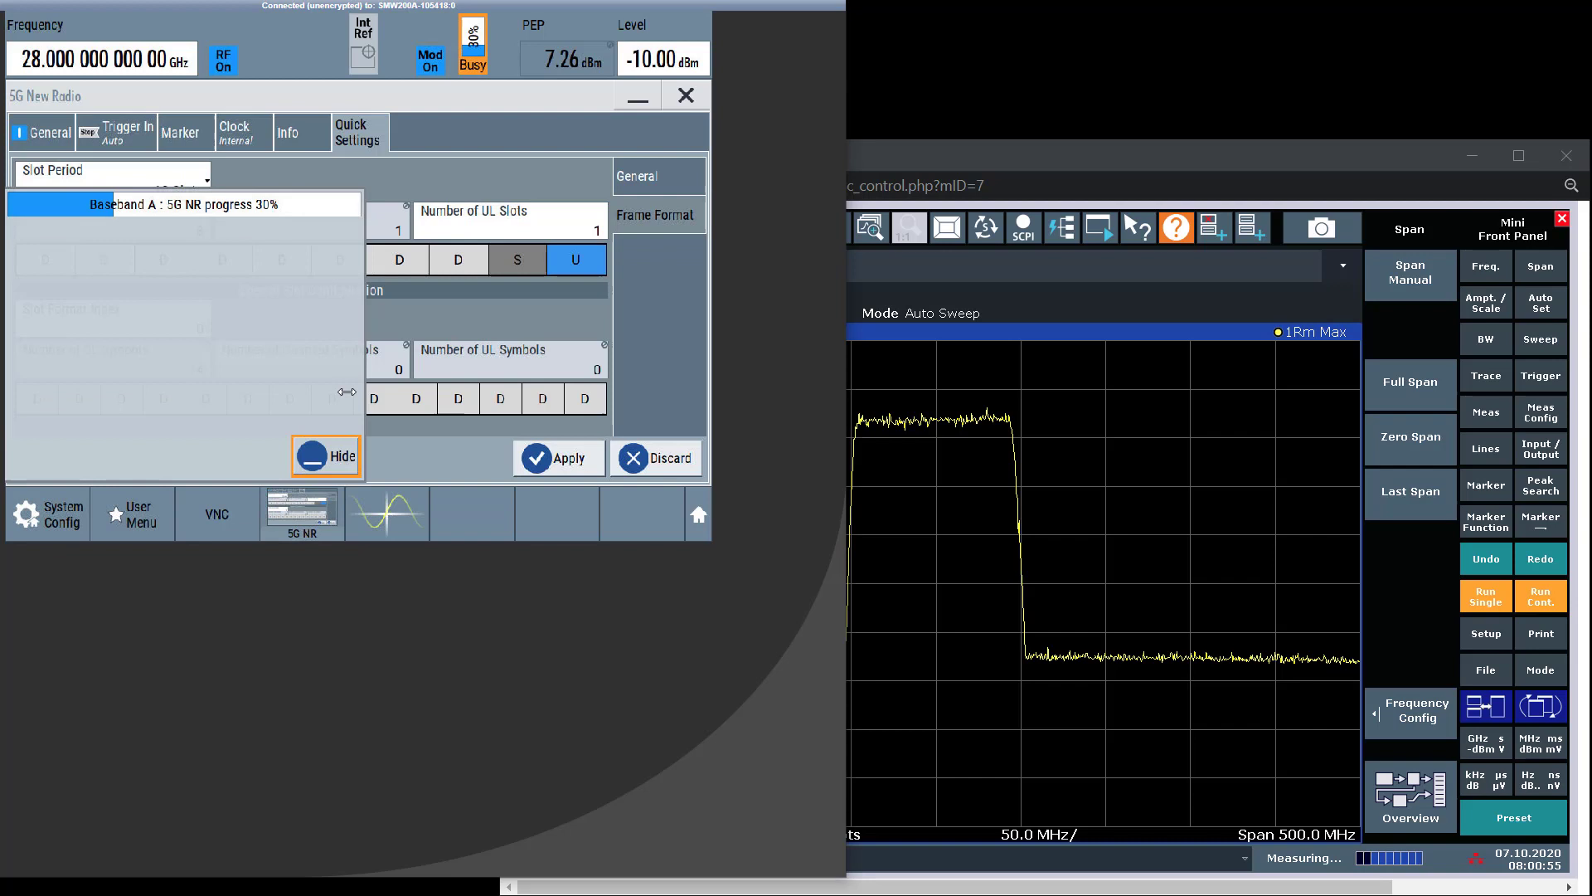
click(498, 222)
text(5)
key(Return)
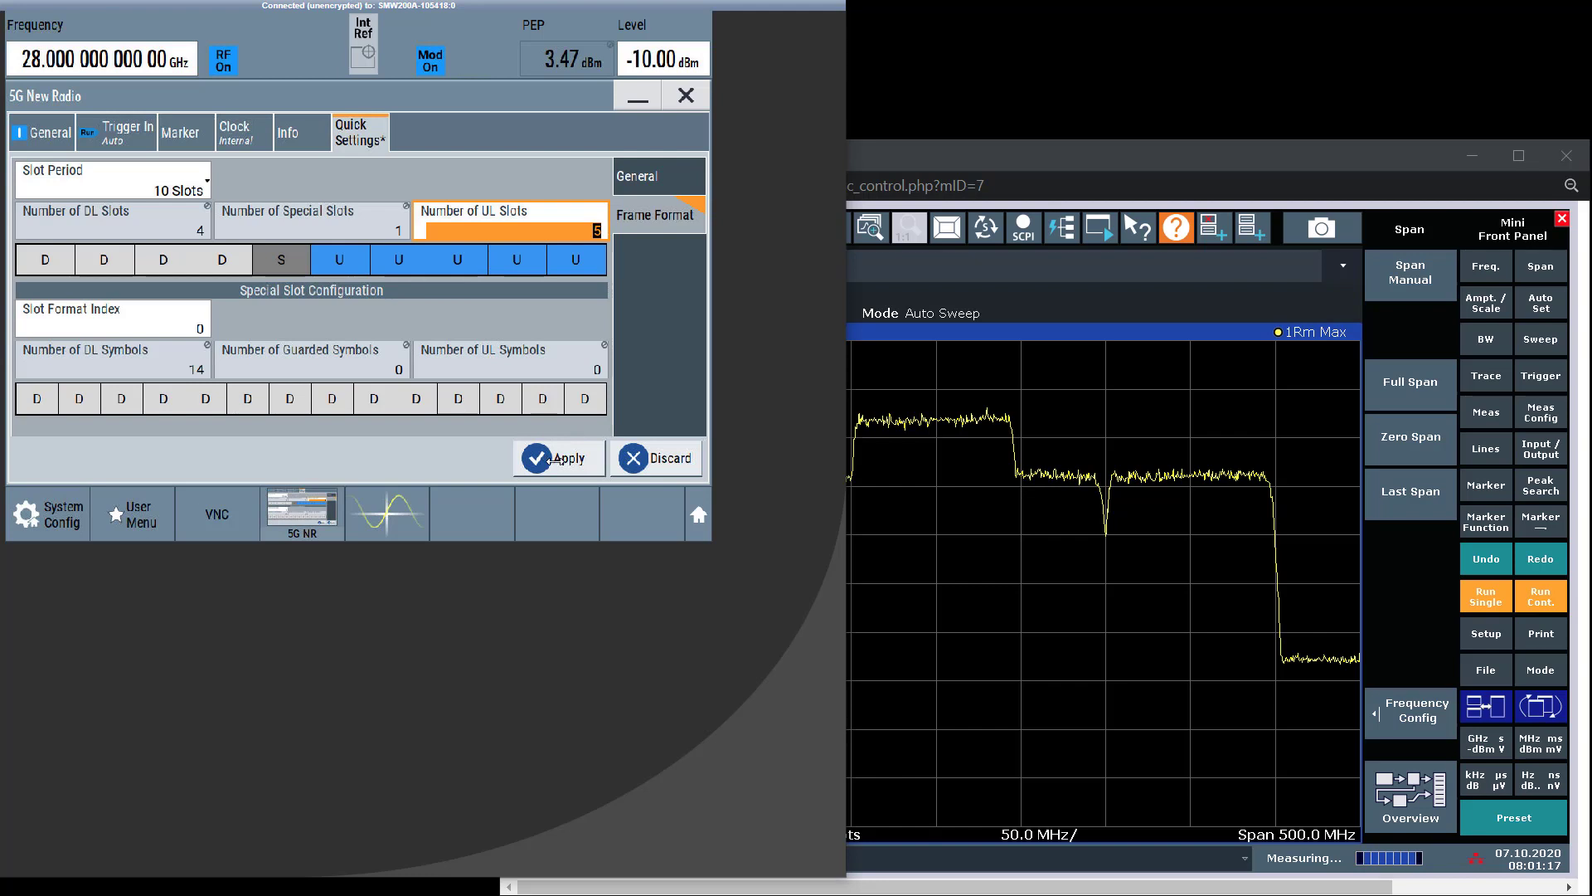
click(553, 459)
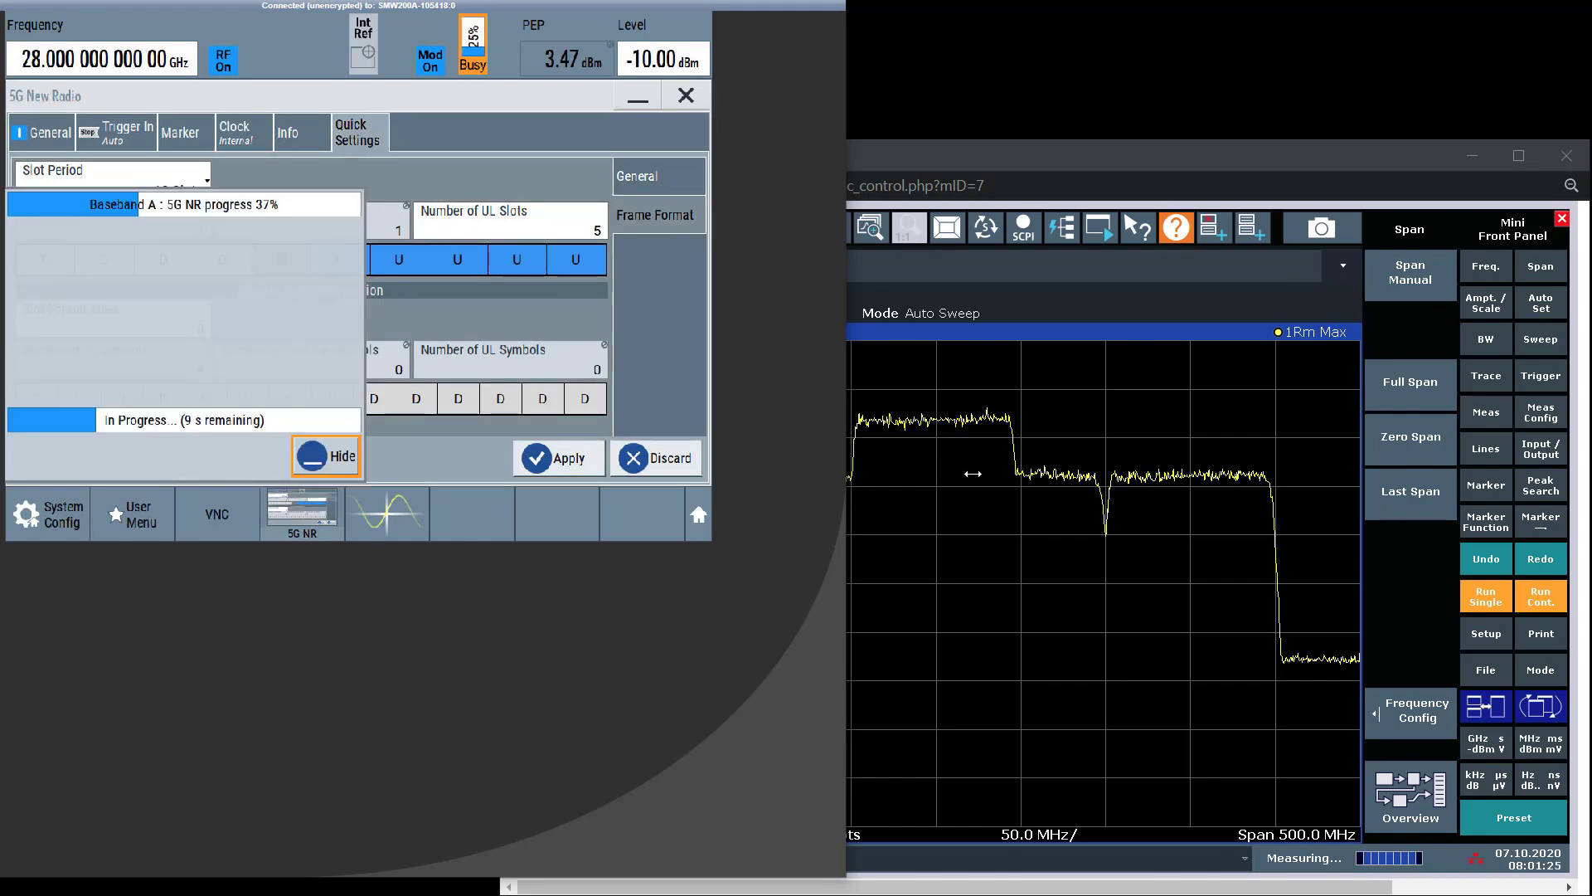
- Stop and restart the analyzer's continuous sweep to display the four carriers
click(912, 551)
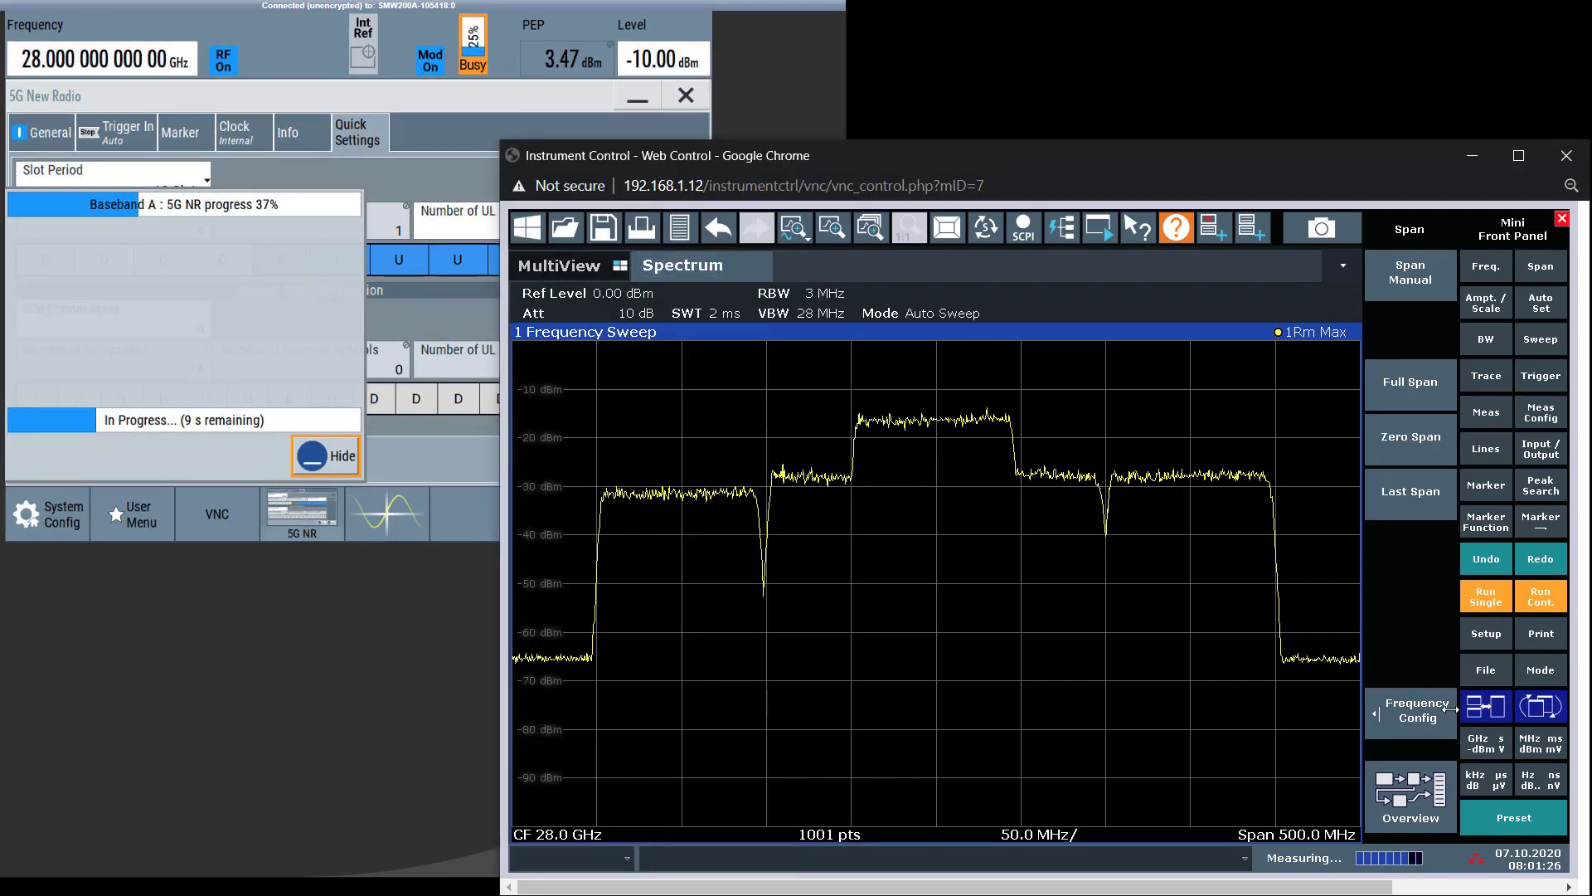
click(1540, 601)
click(1540, 595)
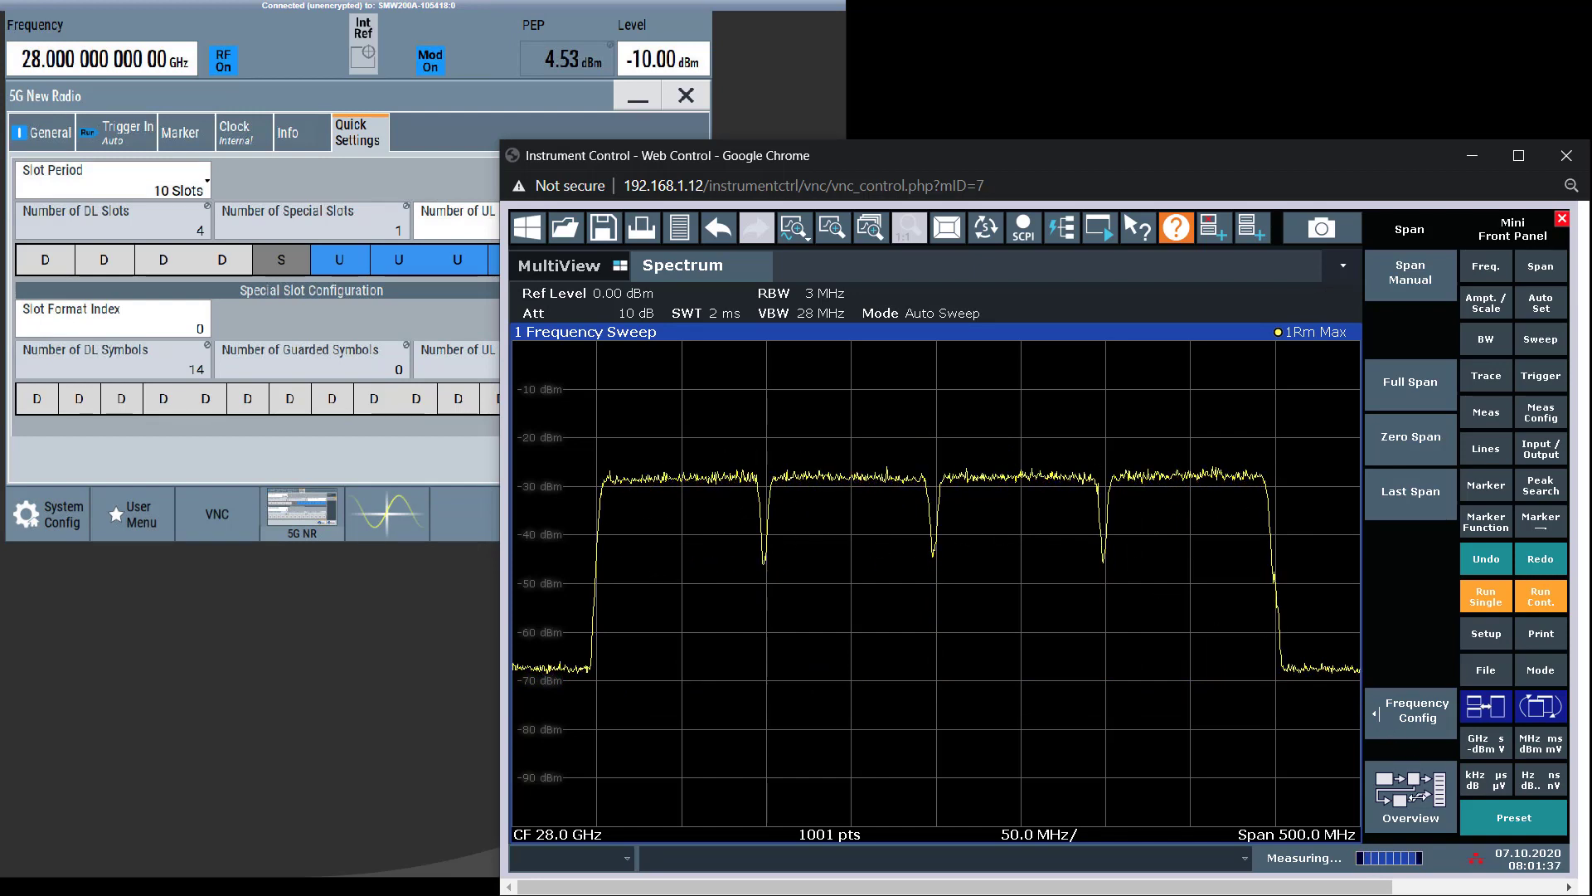
- Switch analyzer Trace 1 from Max Hold to Clear Write mode
click(1411, 796)
click(827, 612)
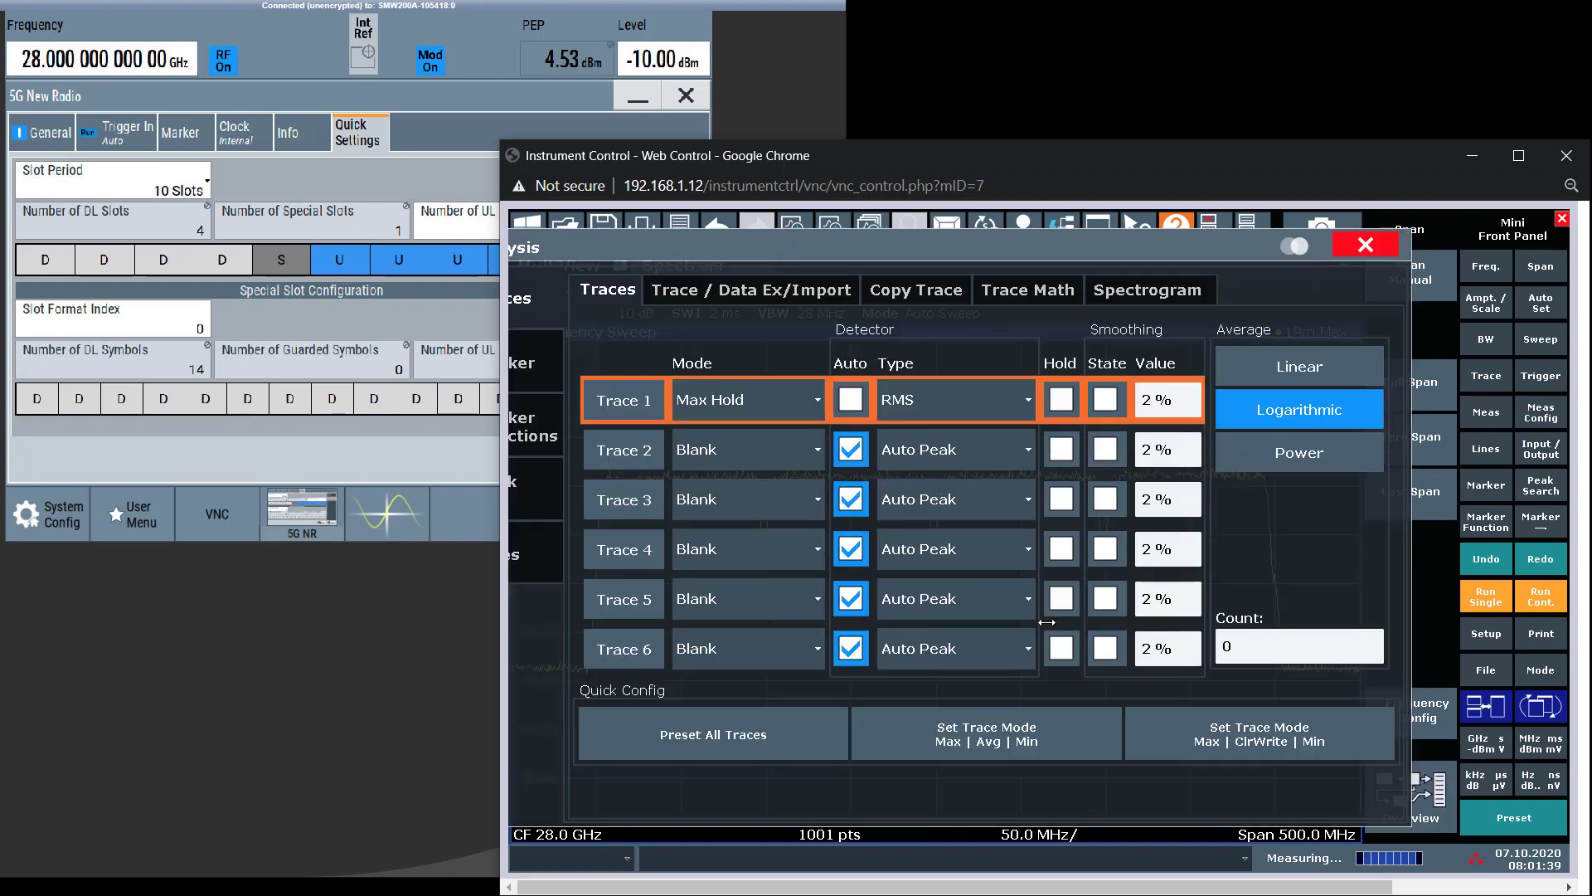
click(746, 400)
click(722, 437)
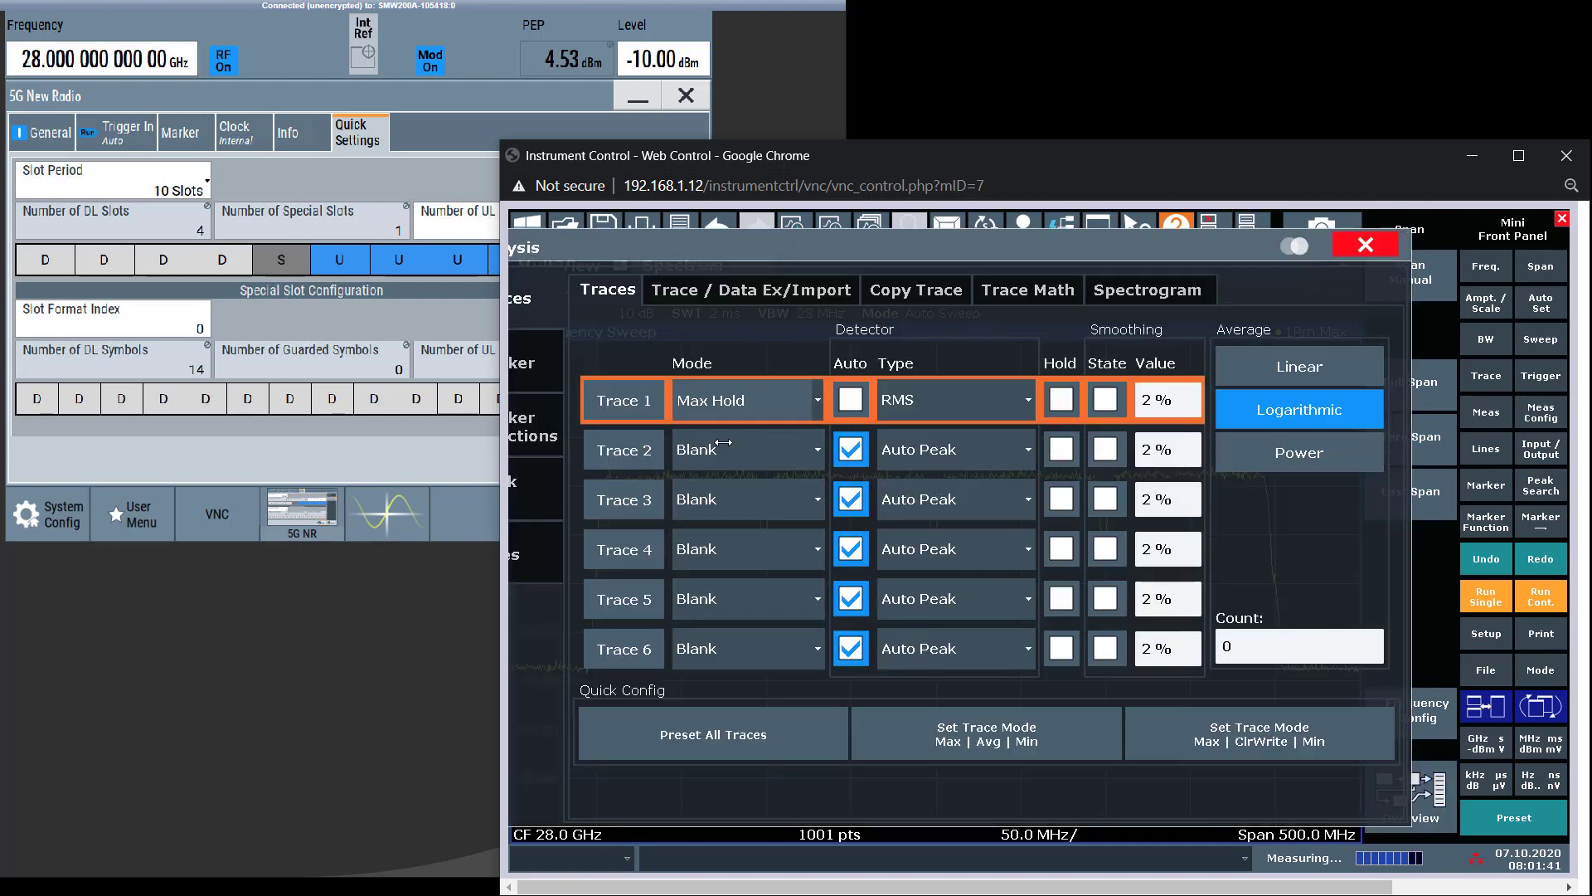
click(1366, 245)
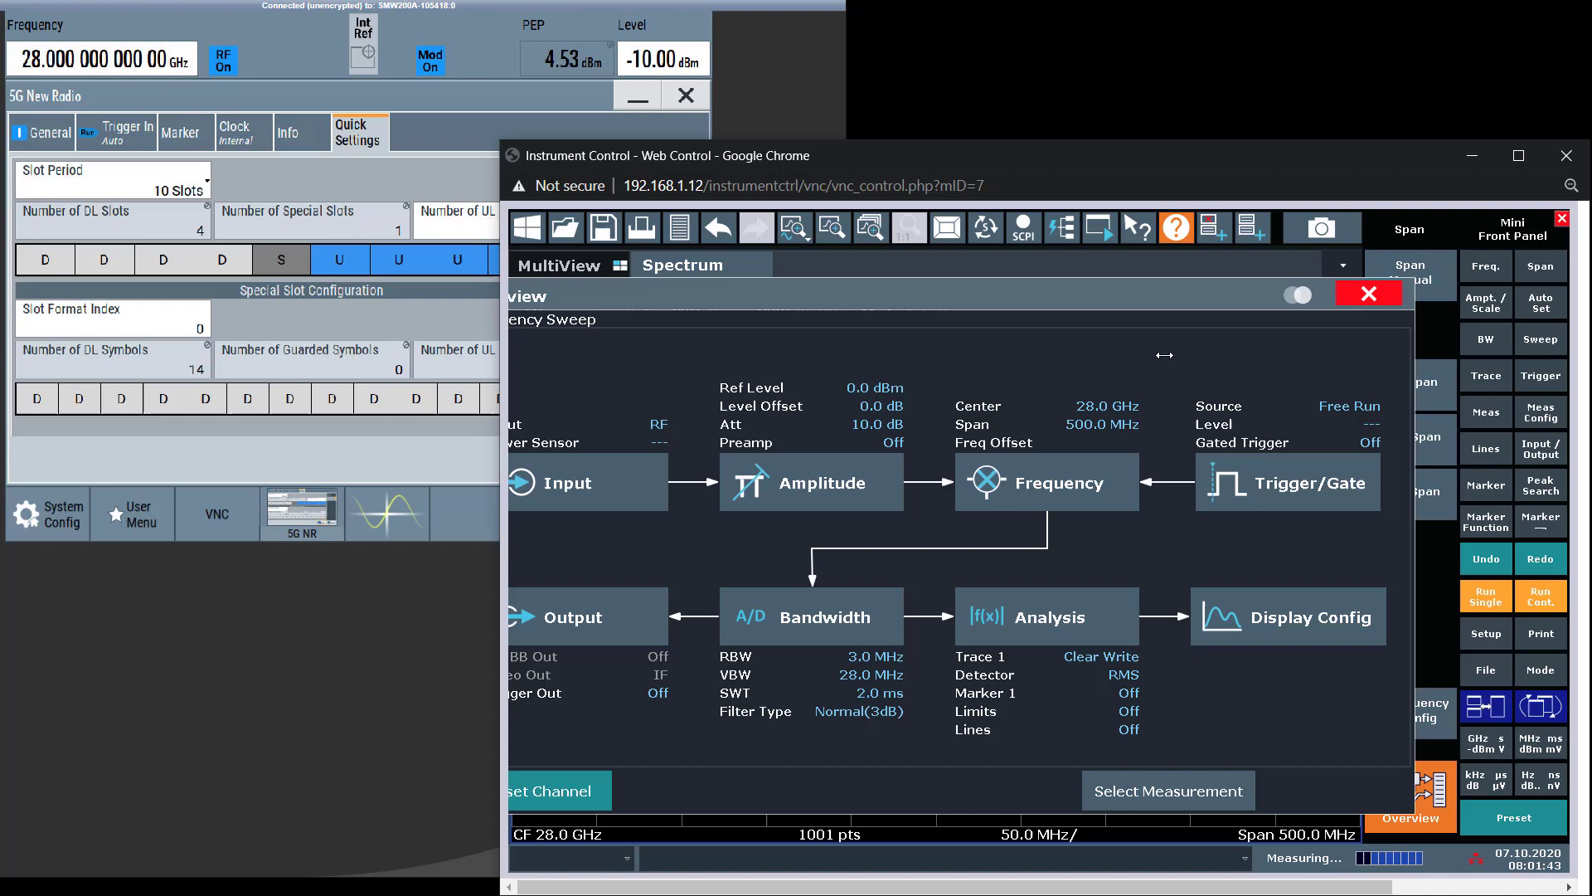
click(1365, 294)
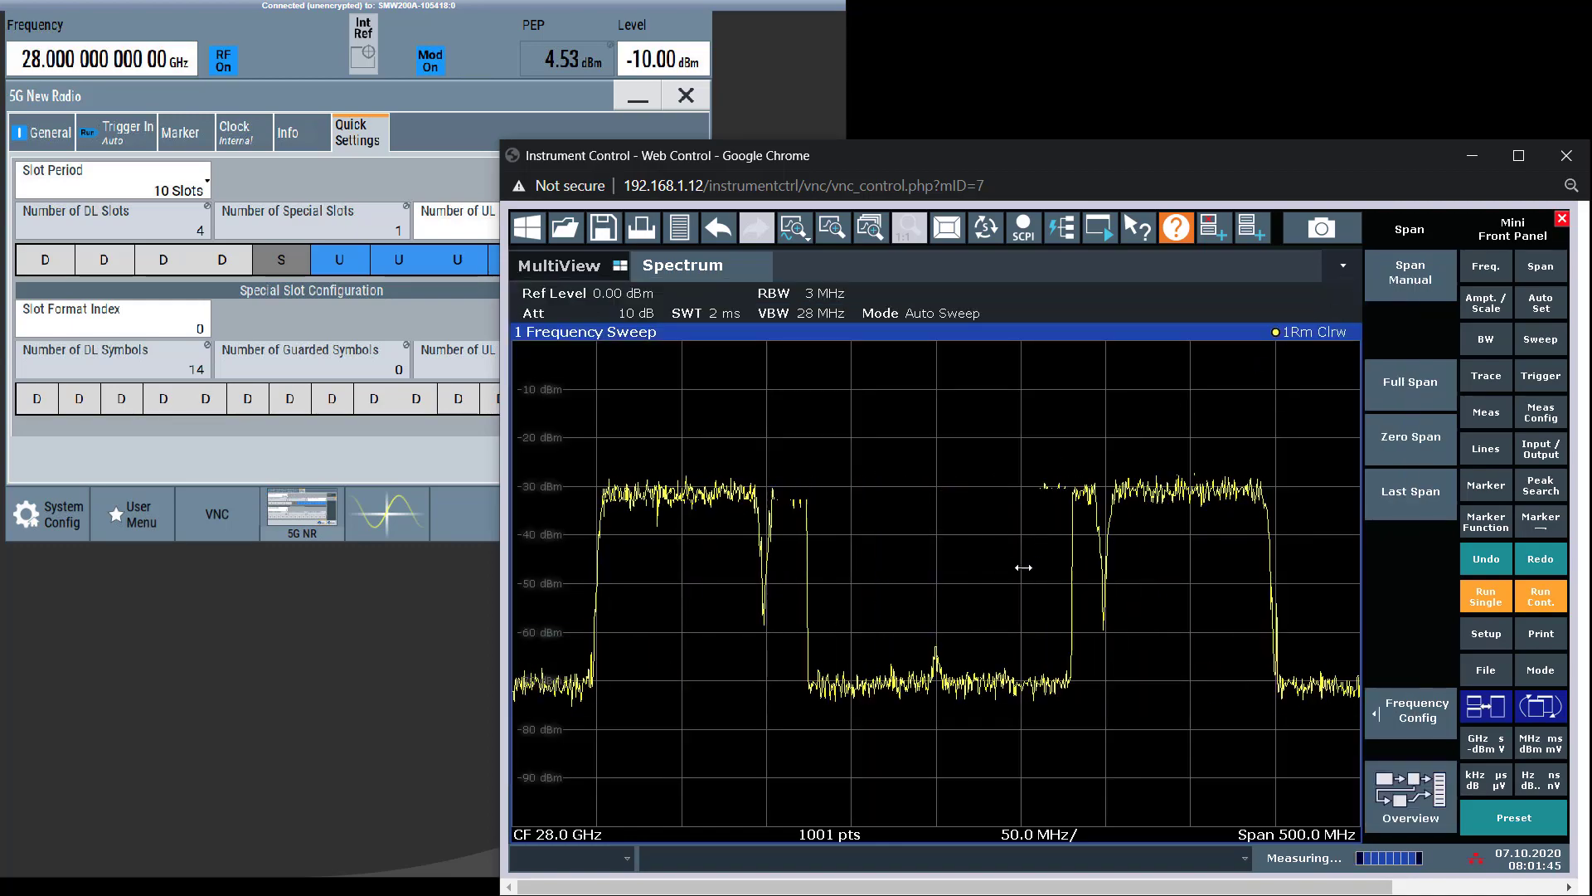
- Trigger sweeps from External Trigger 1 and turn gated triggering on
click(1540, 375)
click(1415, 331)
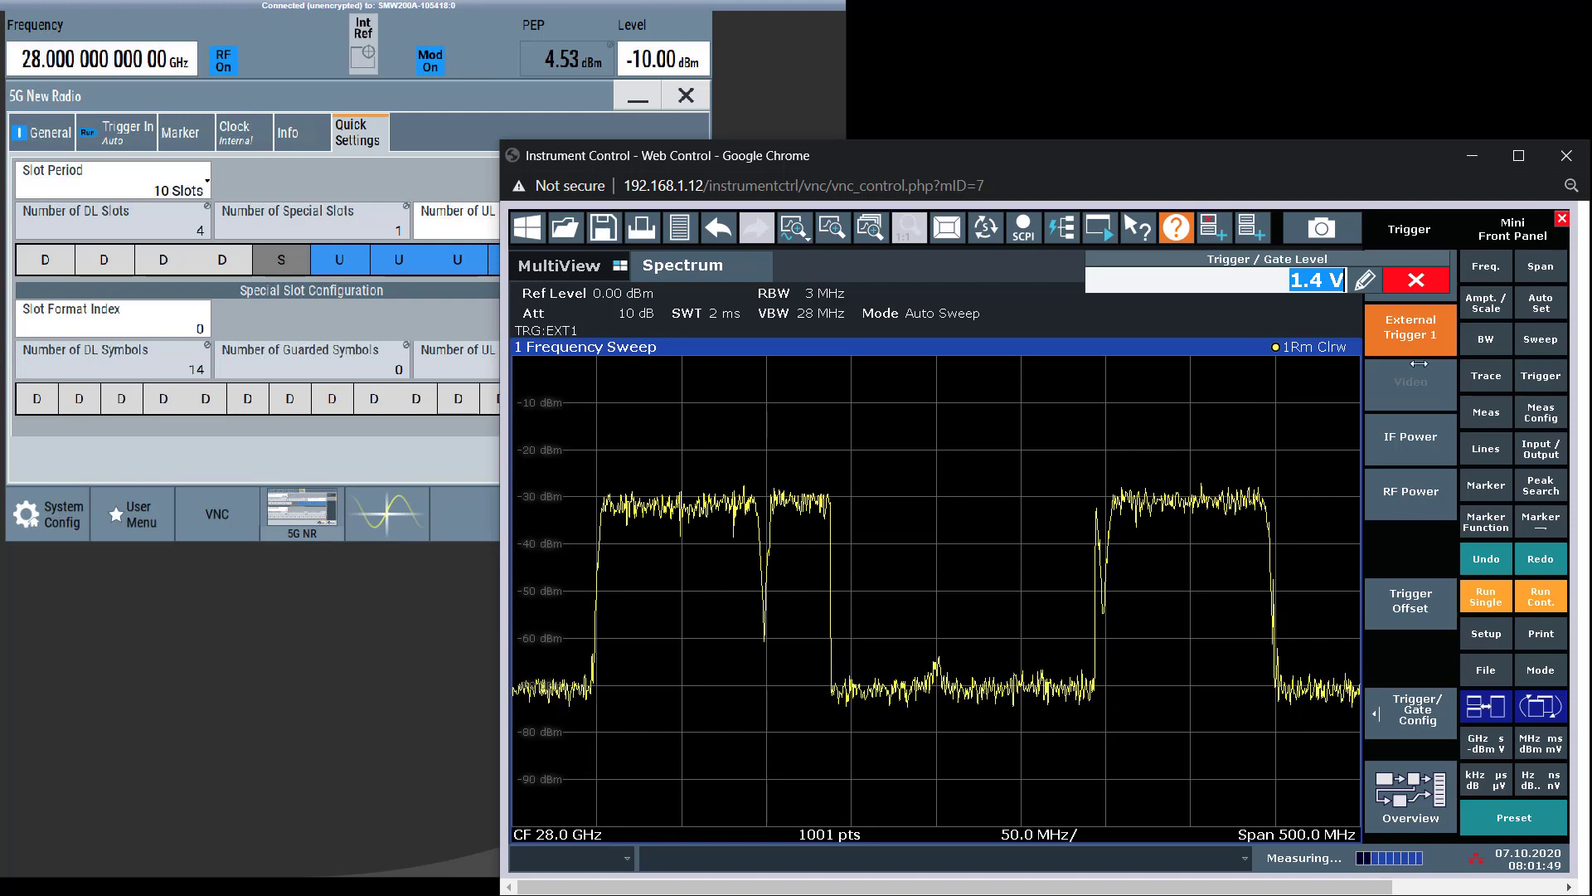
click(1418, 709)
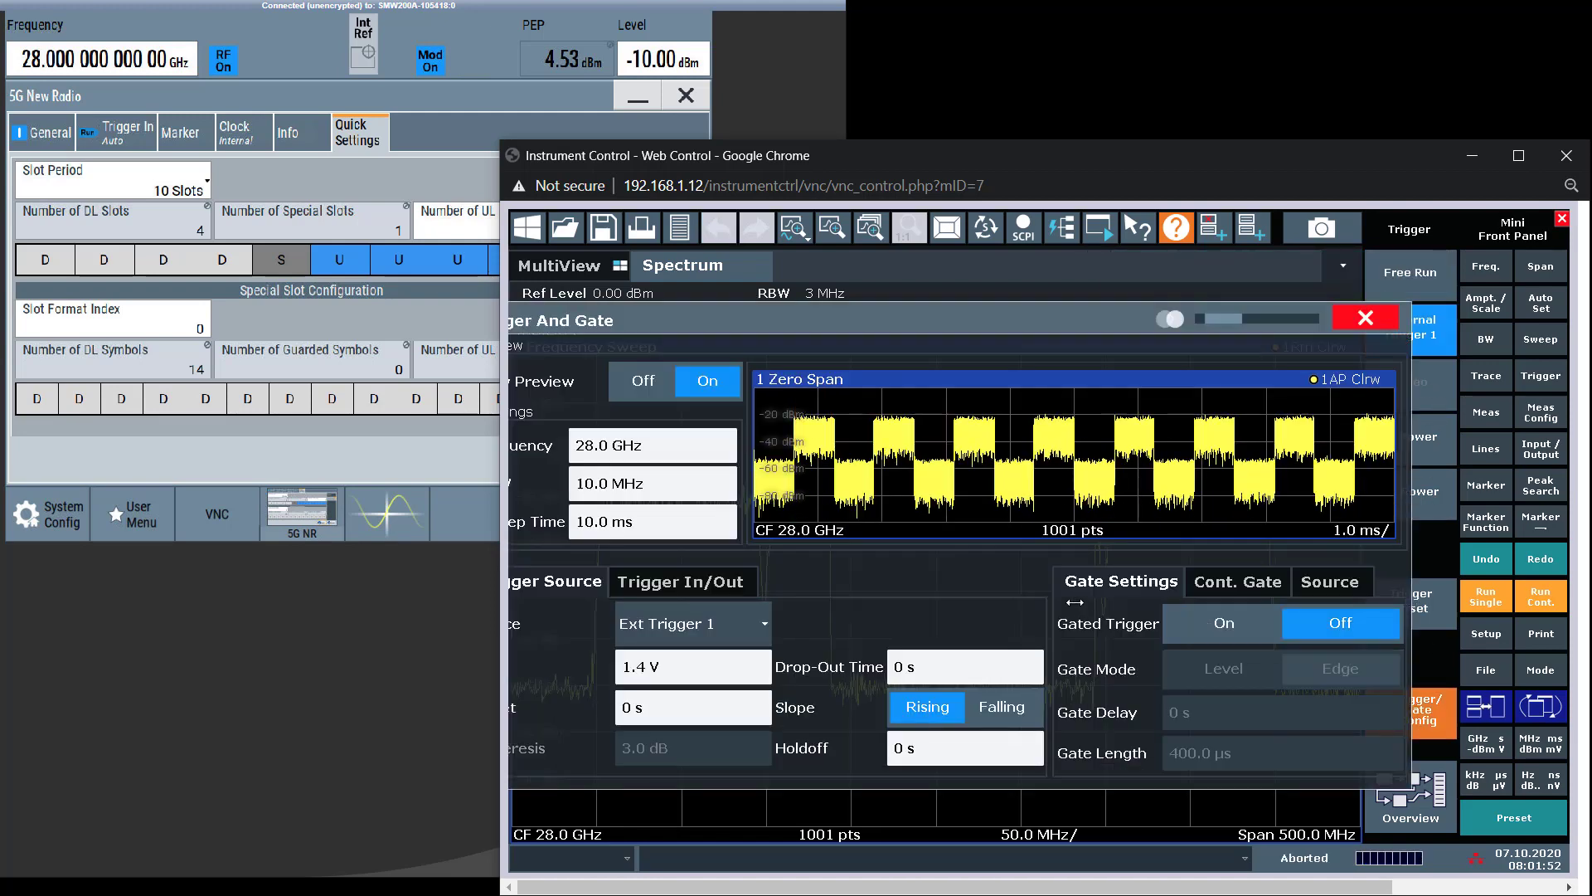
click(1222, 623)
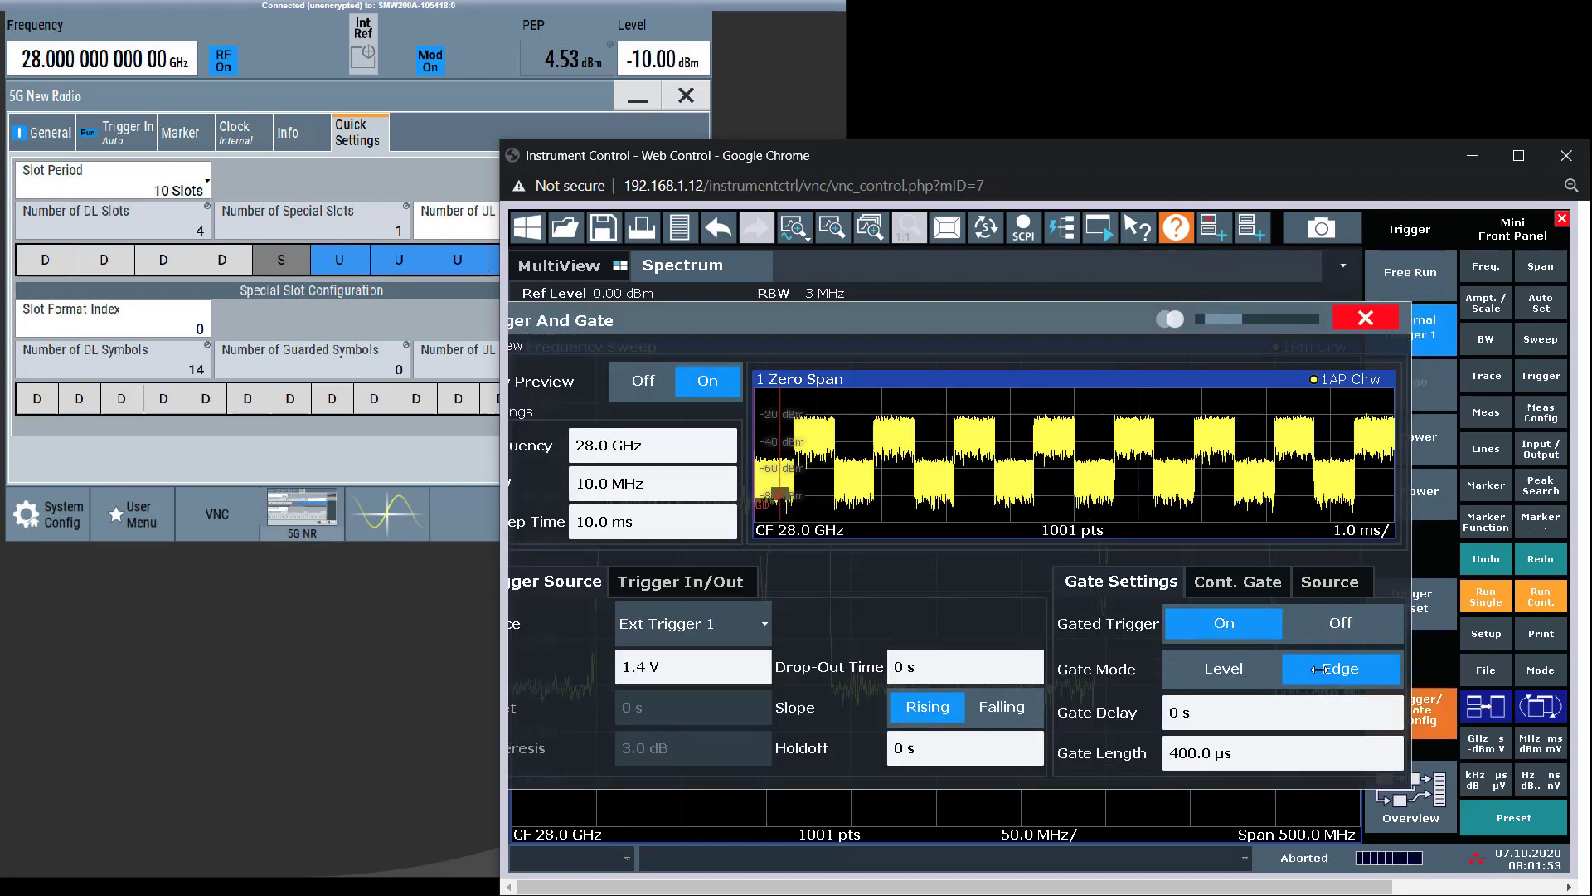
- Set the gate delay to 650 µs and gate length to 550 µs
click(1214, 709)
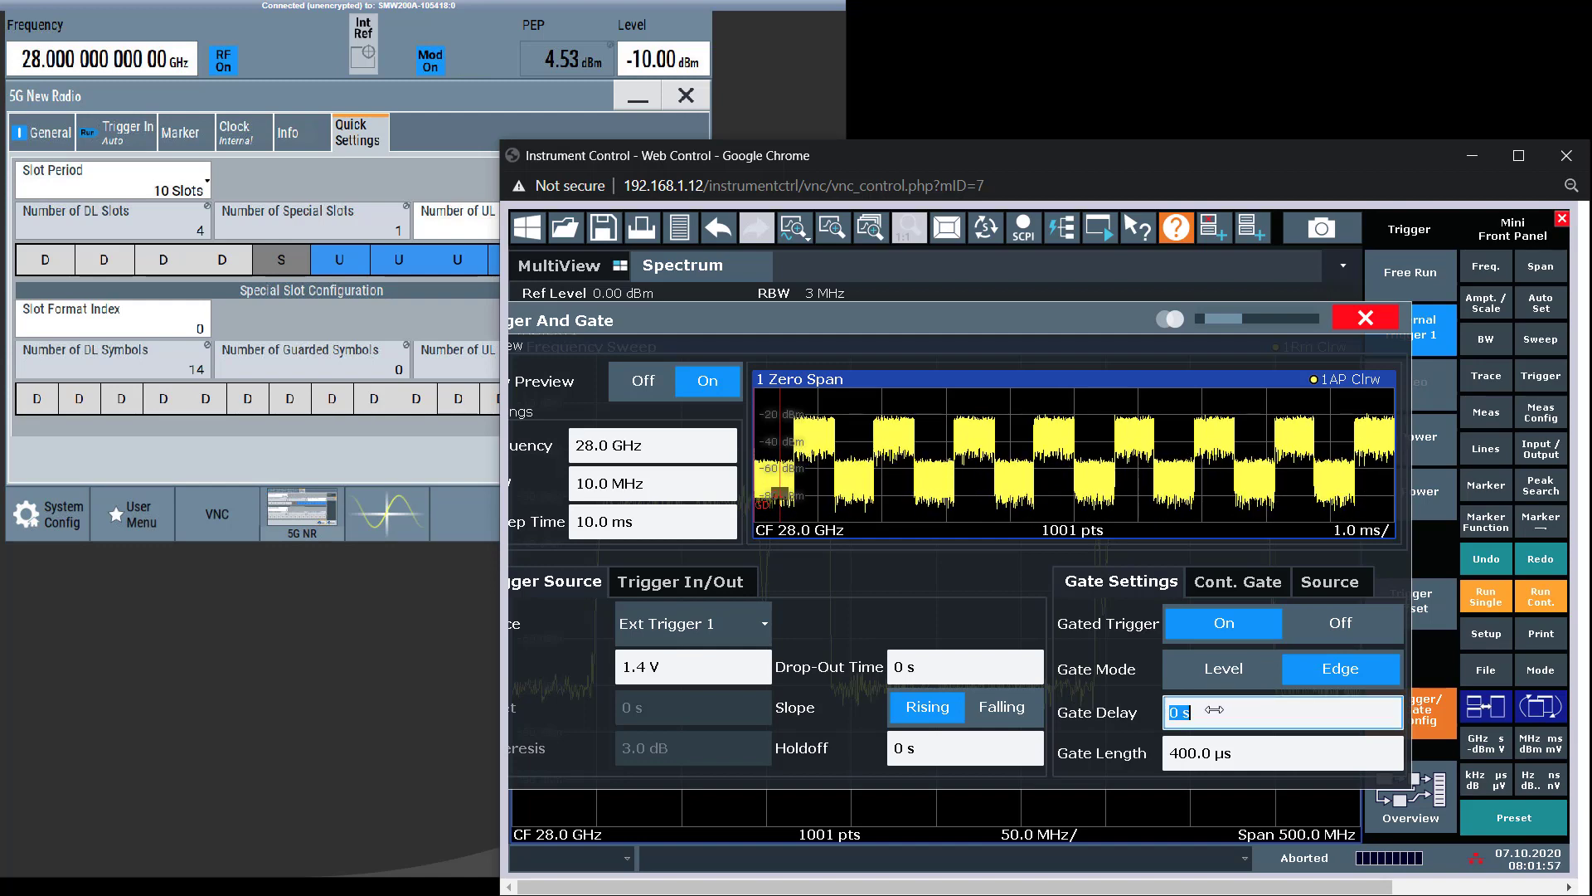
text(600)
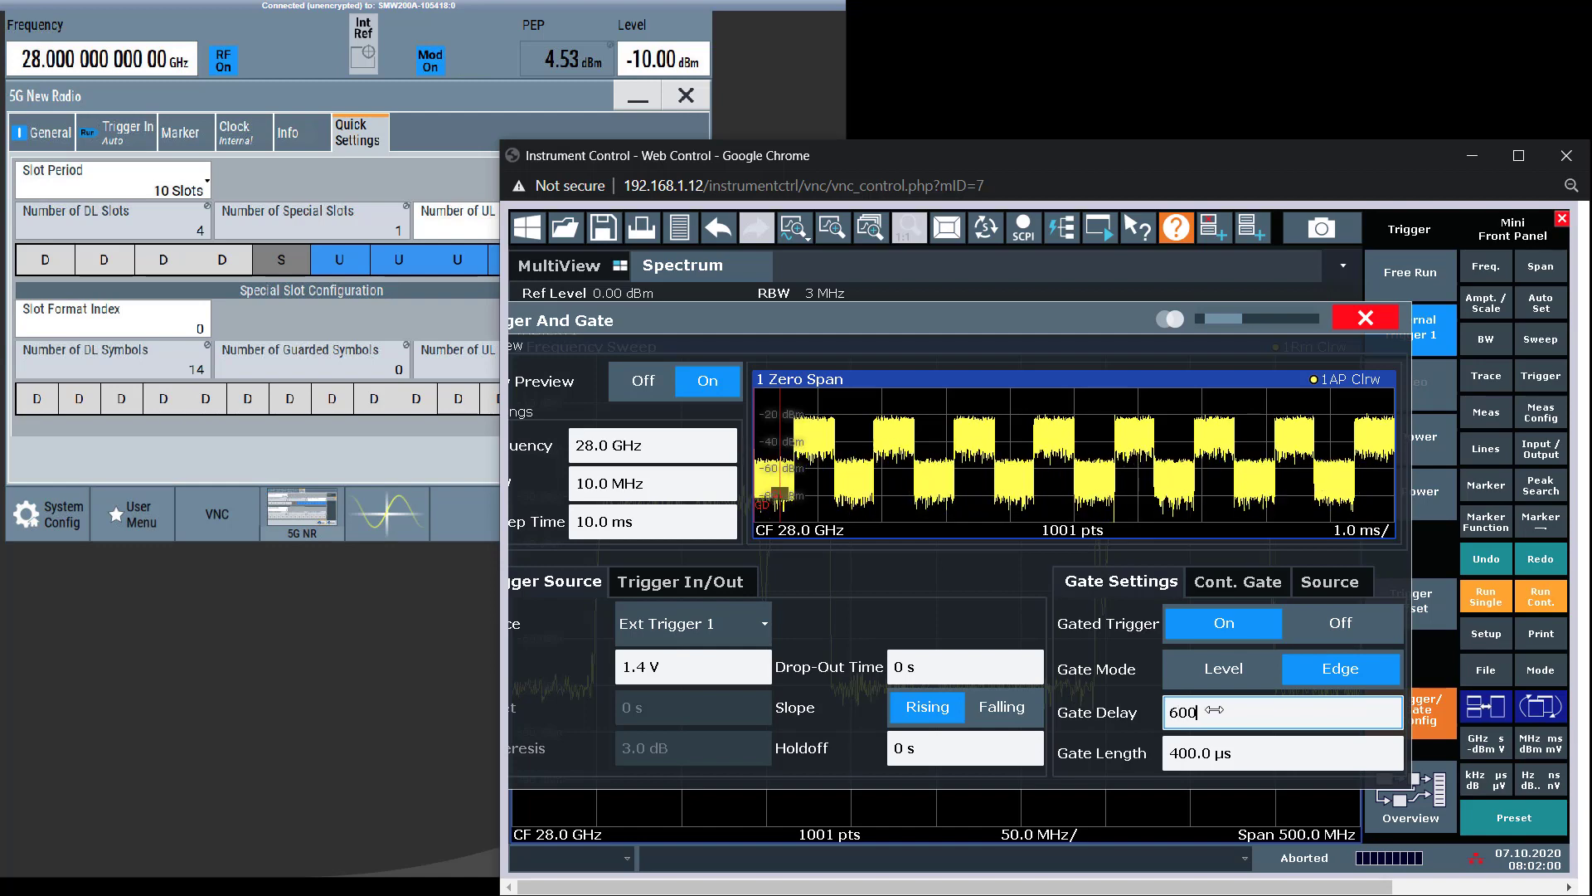
key(Return)
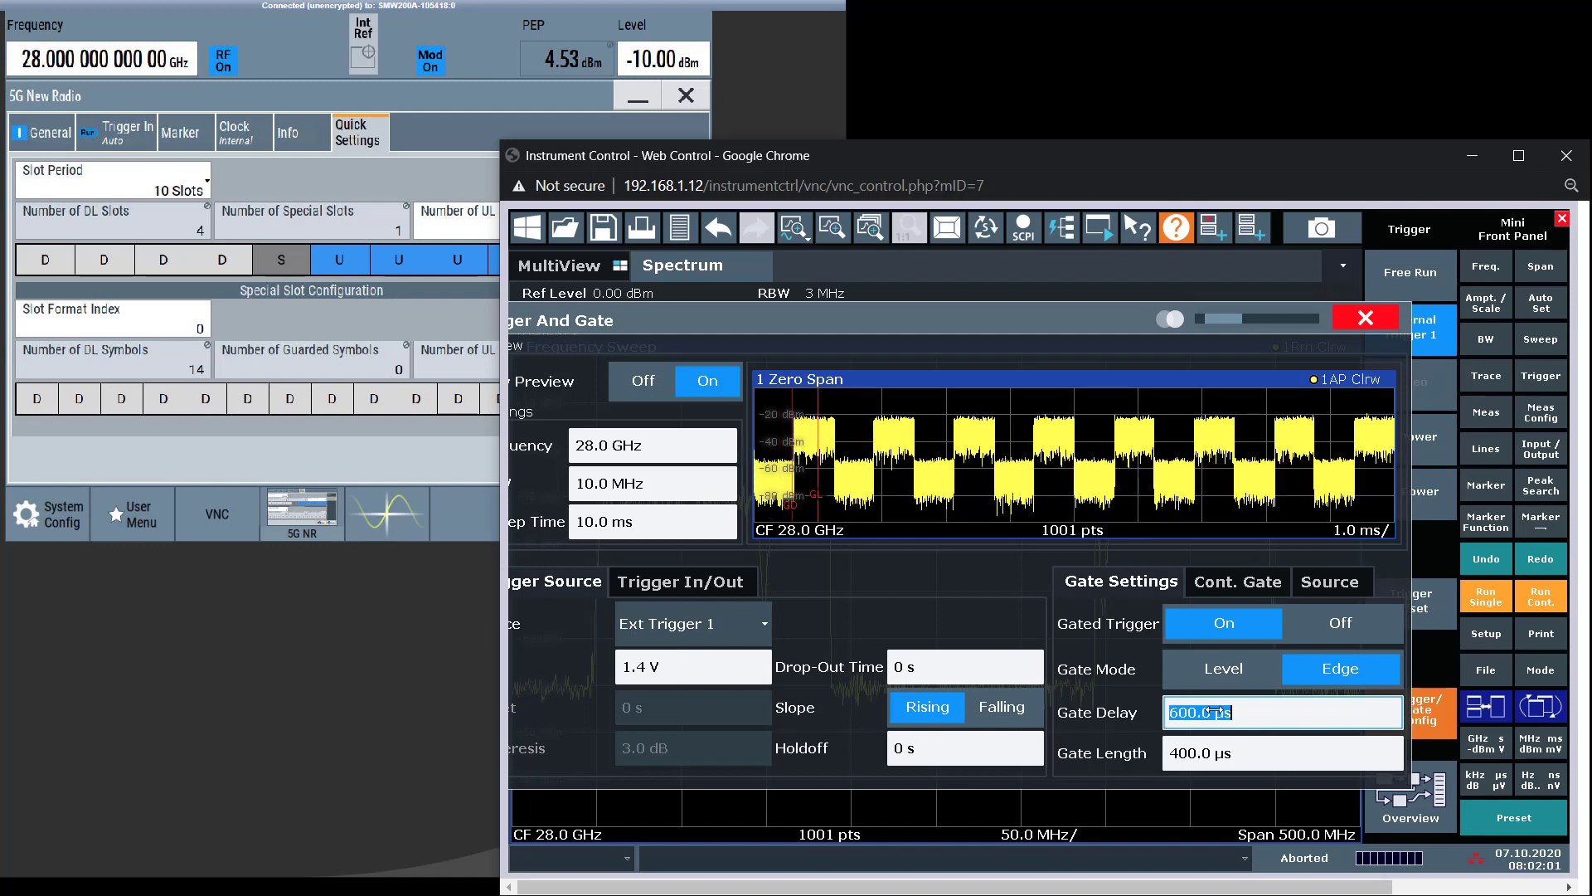
text(650)
key(Return)
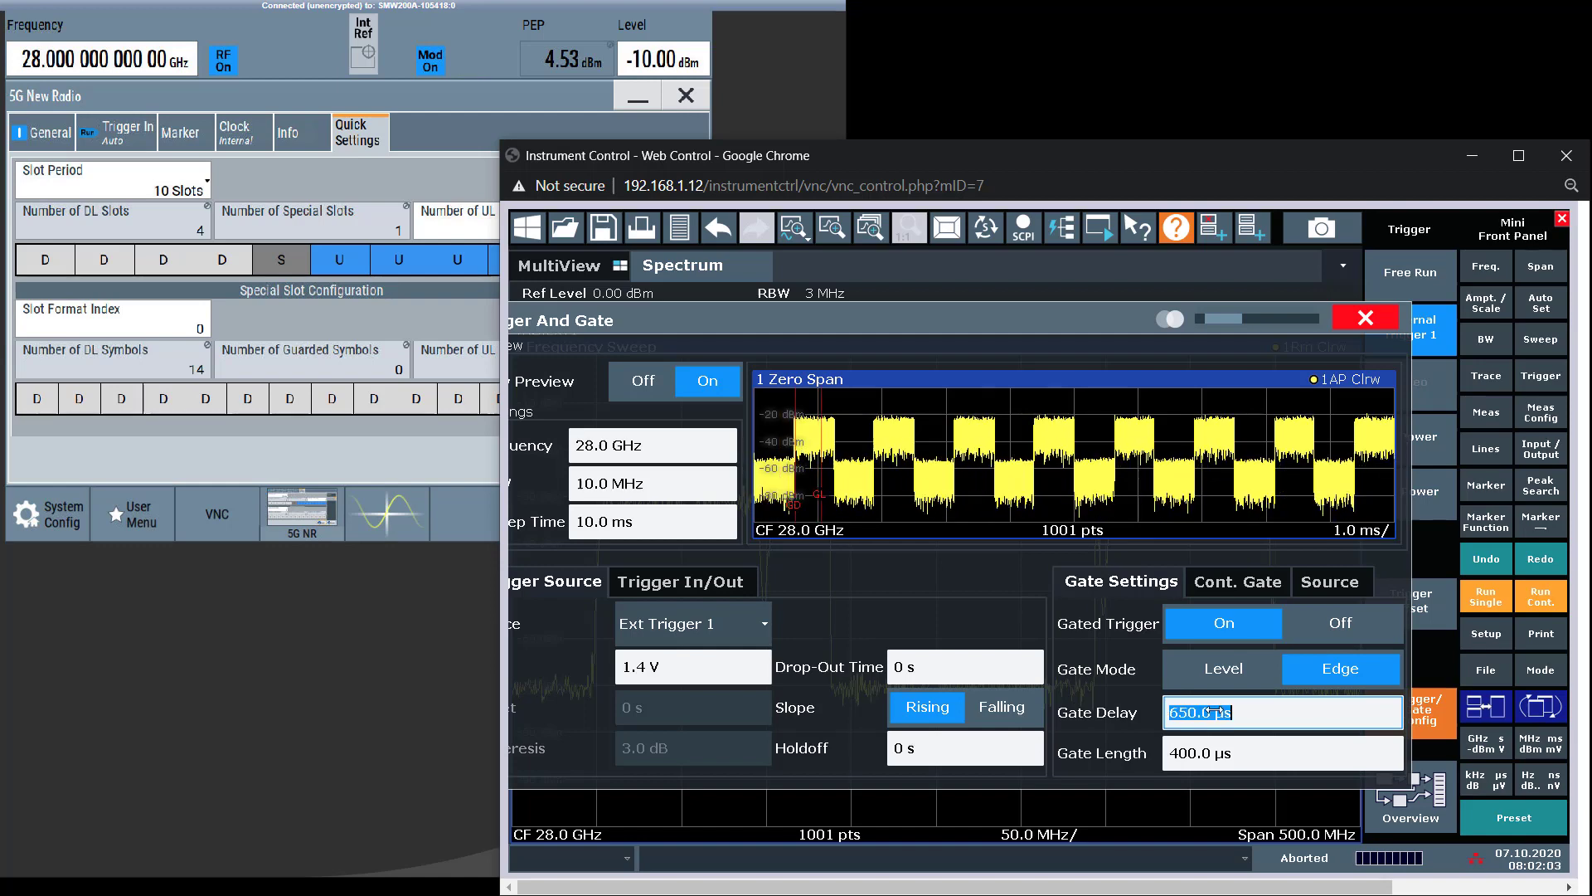
click(1243, 749)
text(550u)
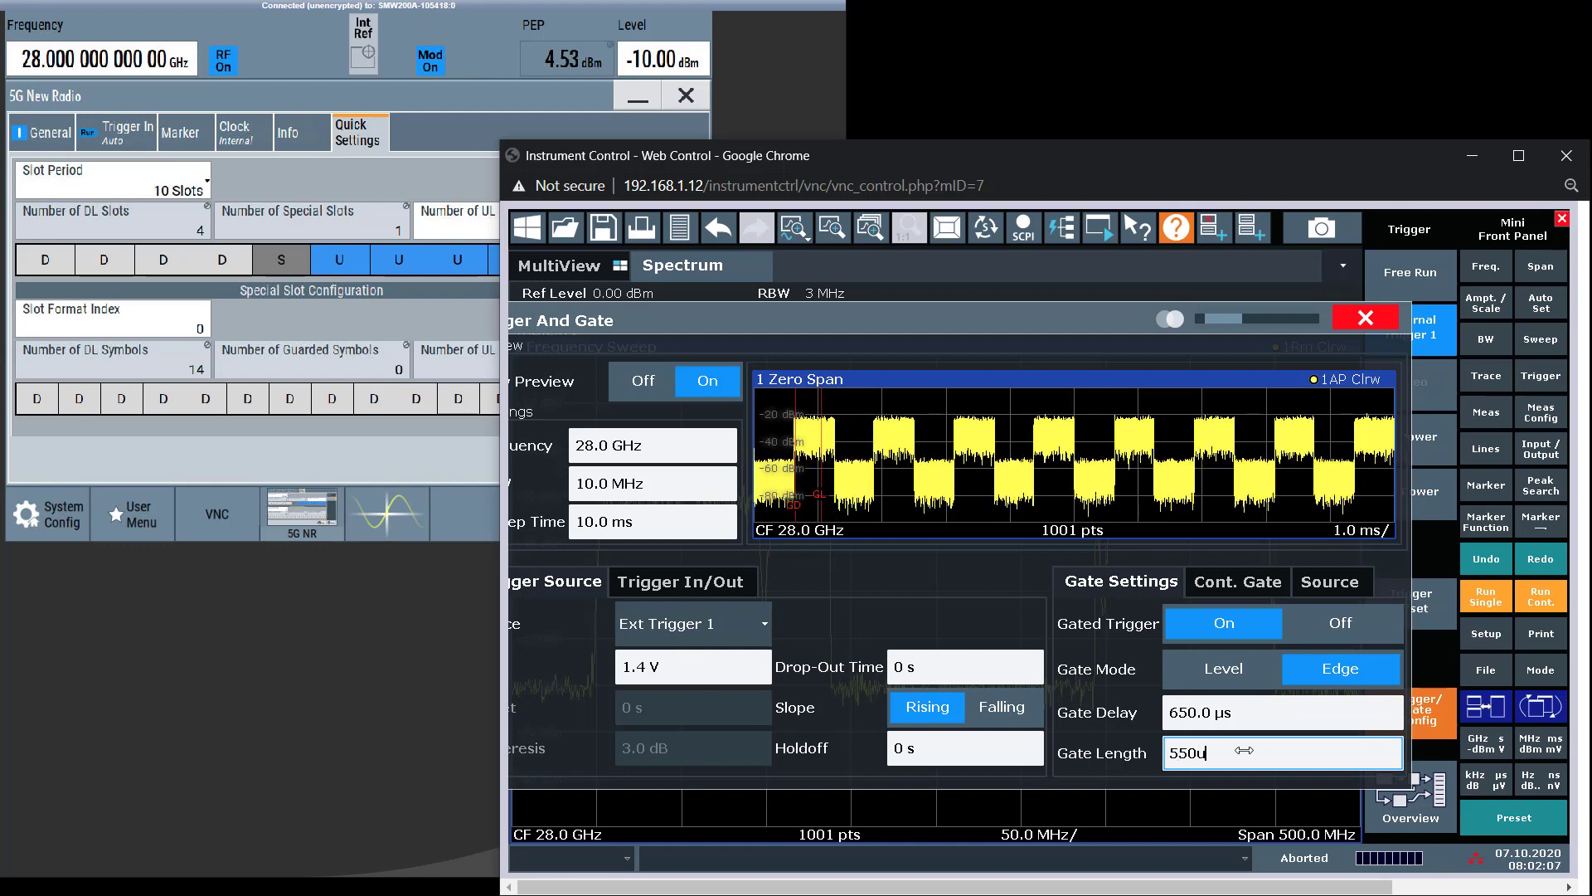
key(Return)
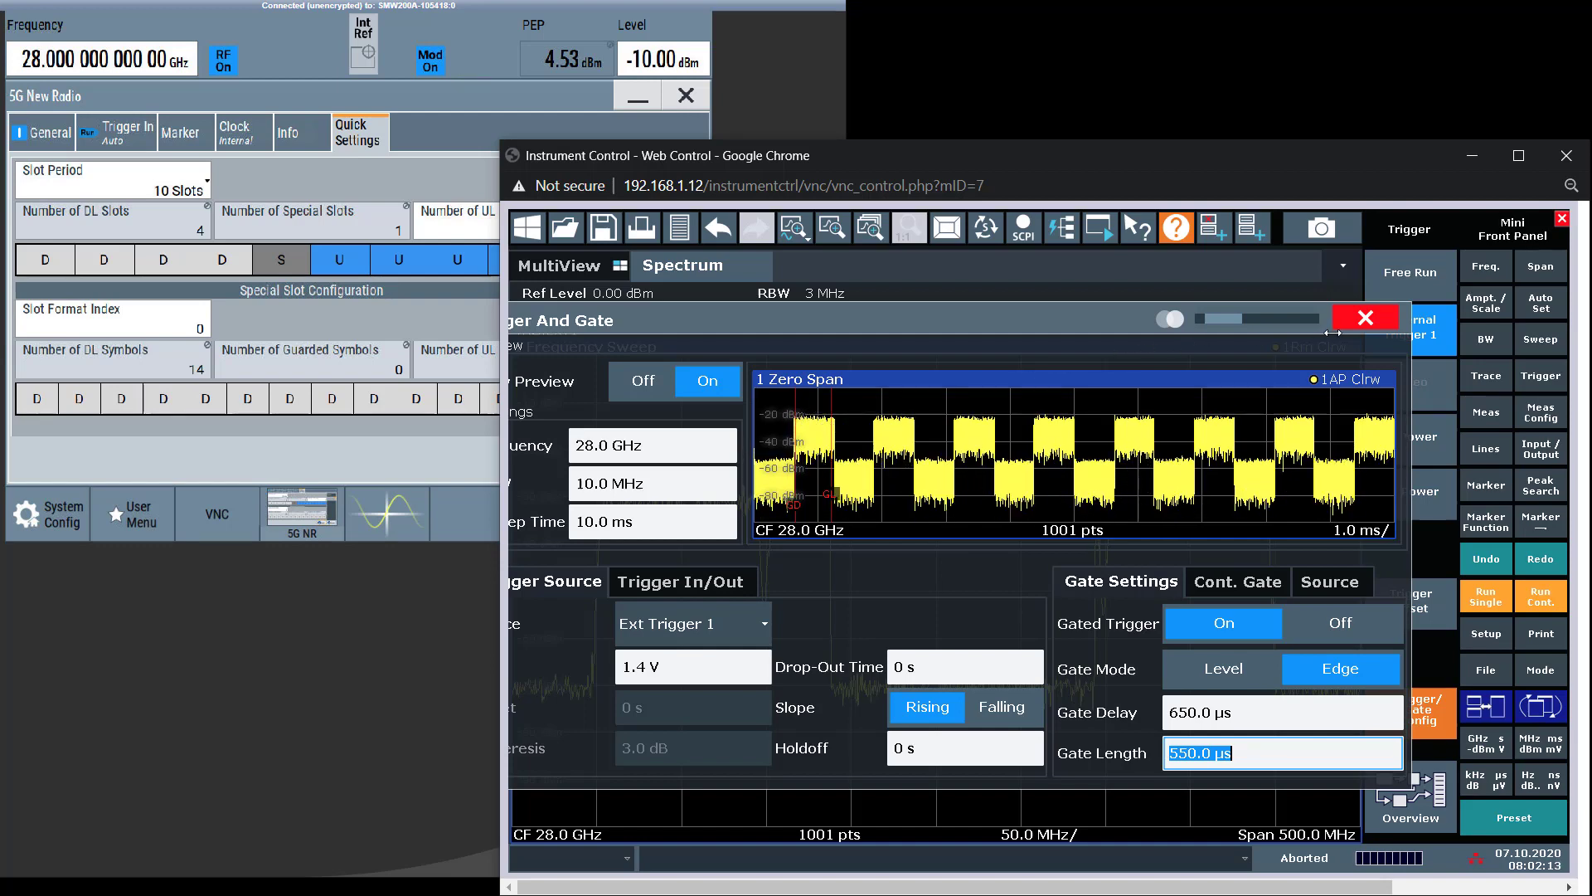
key(Escape)
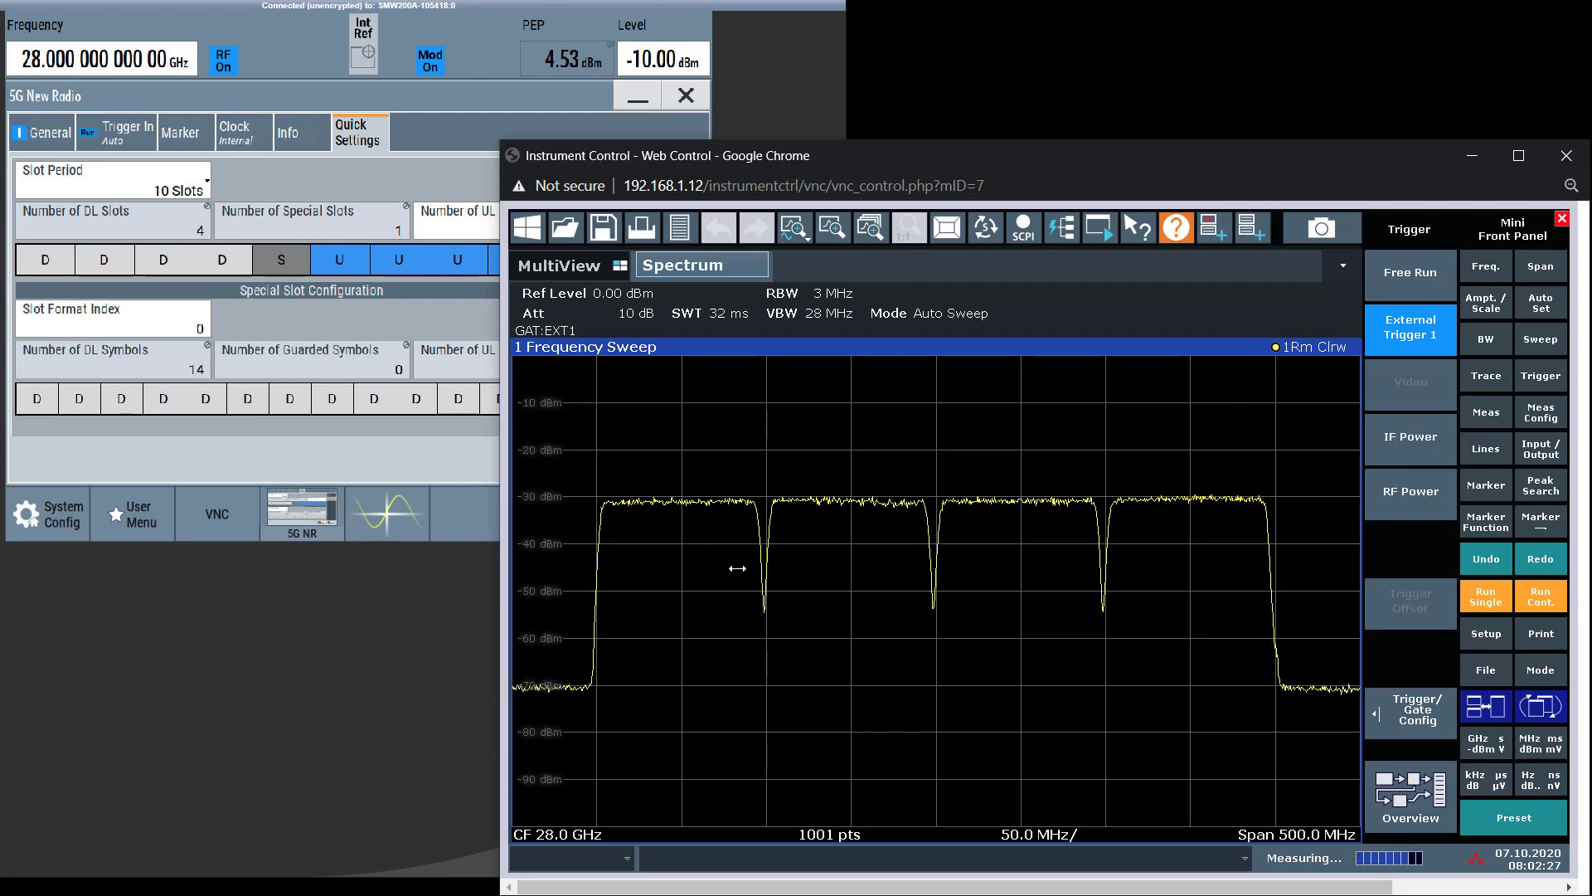
- Switch to the Channel Power ACLR measurement with the 5G NR UL FR2 100 MHz standard
click(1404, 790)
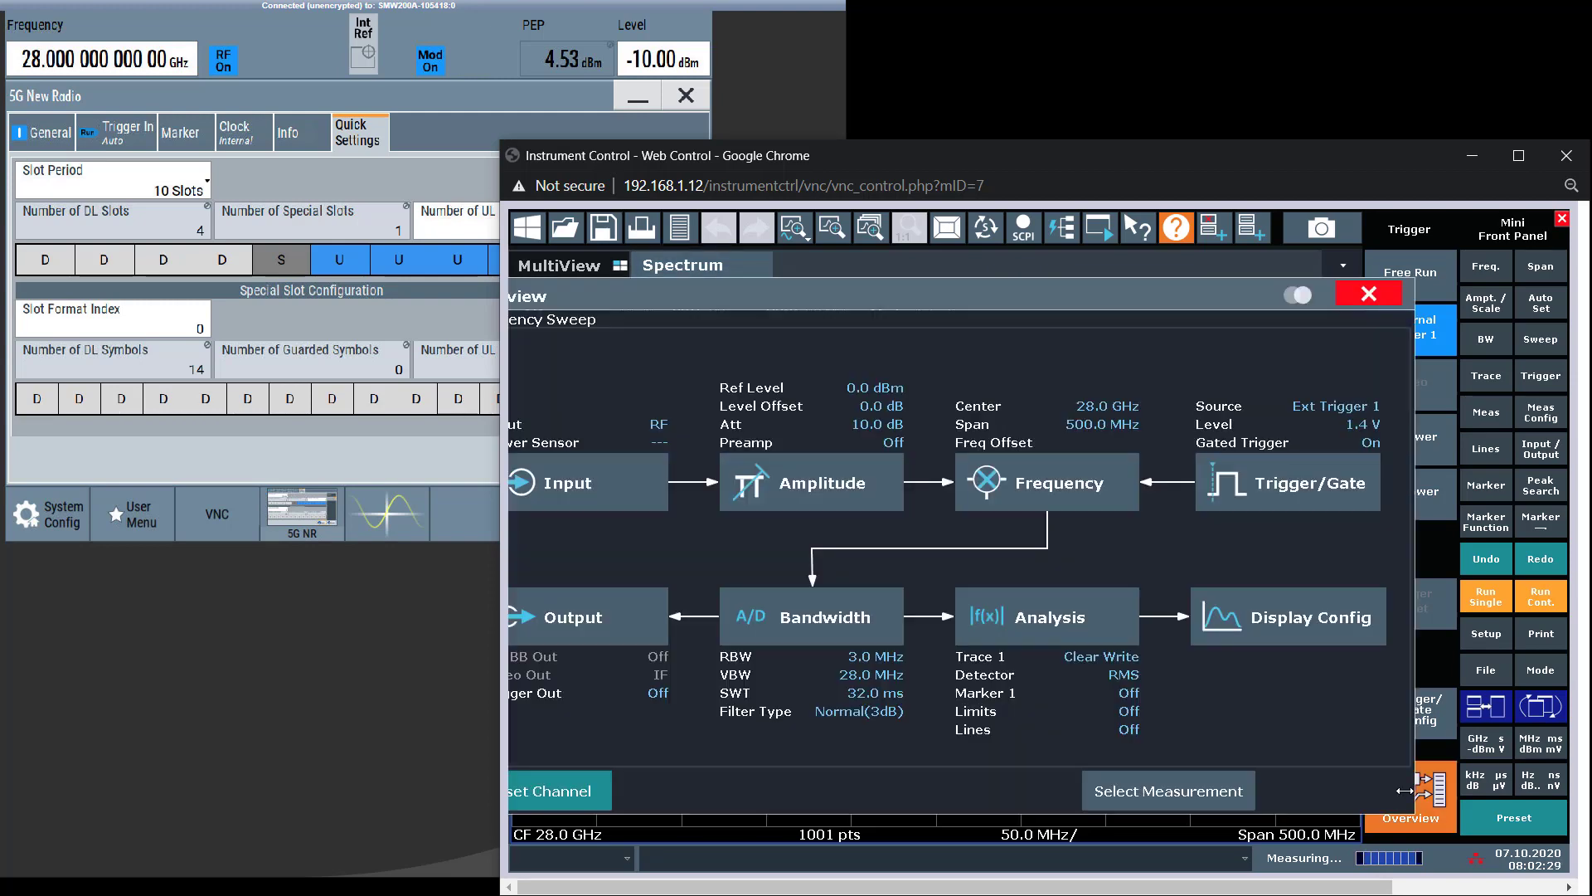
click(1205, 775)
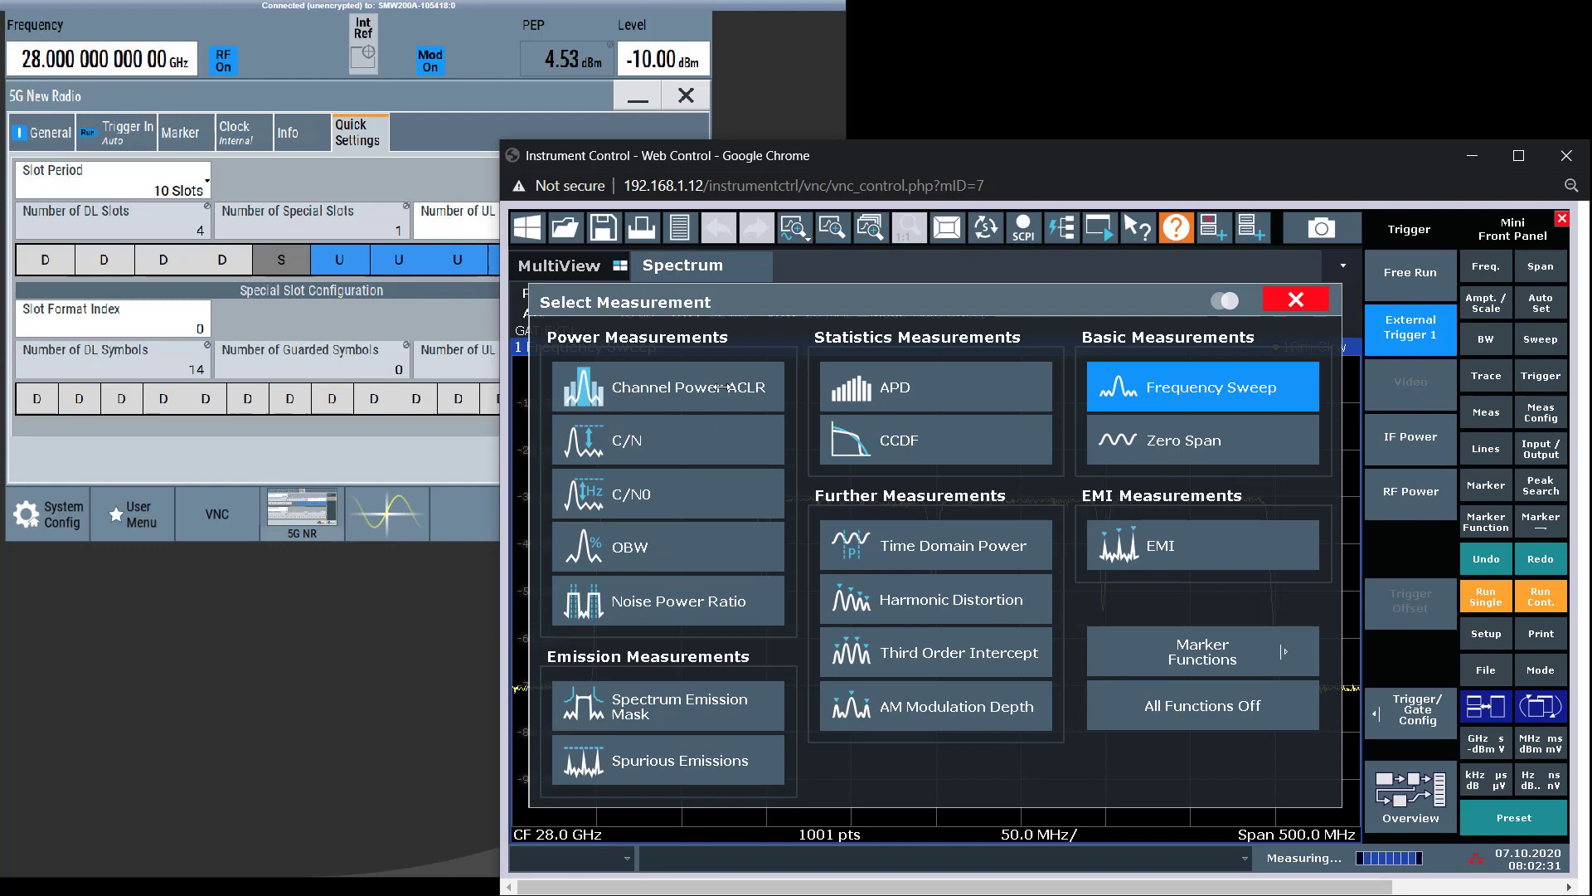
click(718, 385)
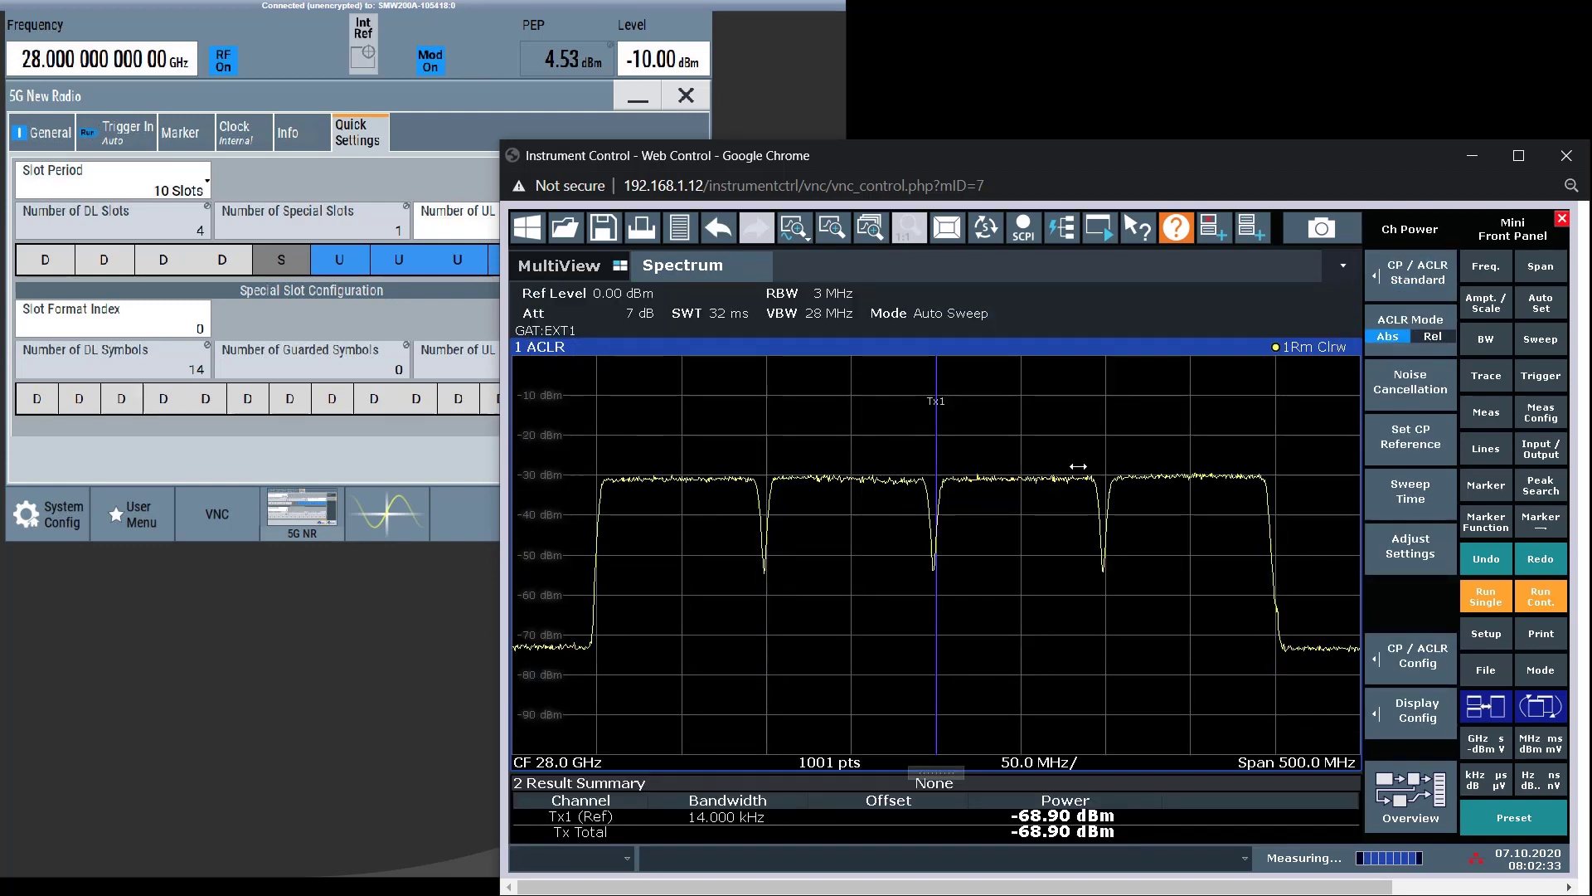
click(1410, 272)
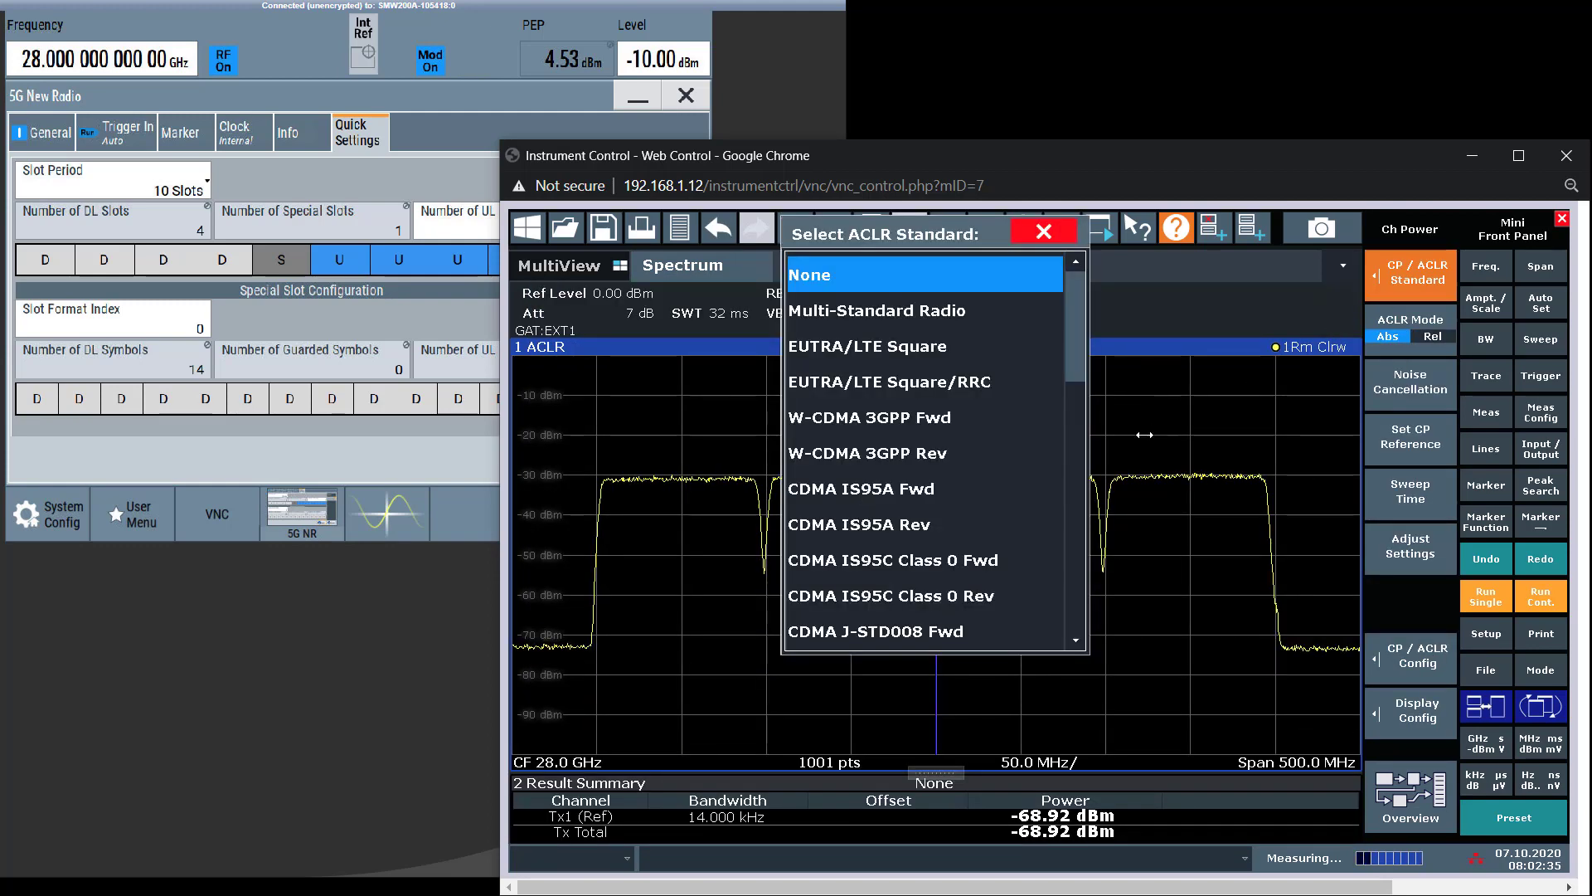
drag(1072, 341, 1072, 593)
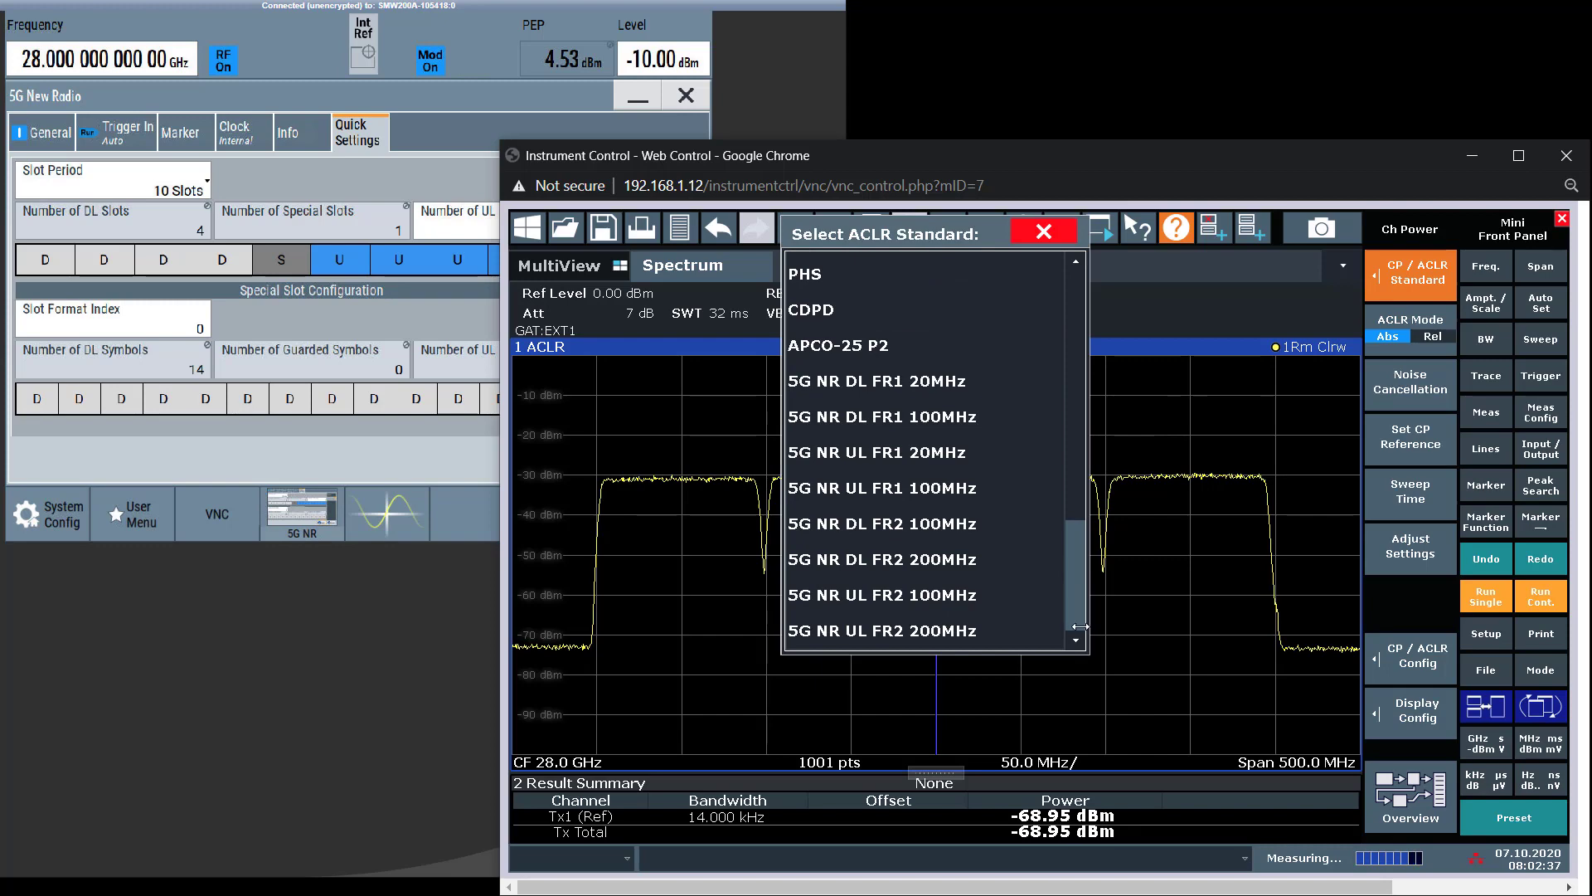
click(896, 594)
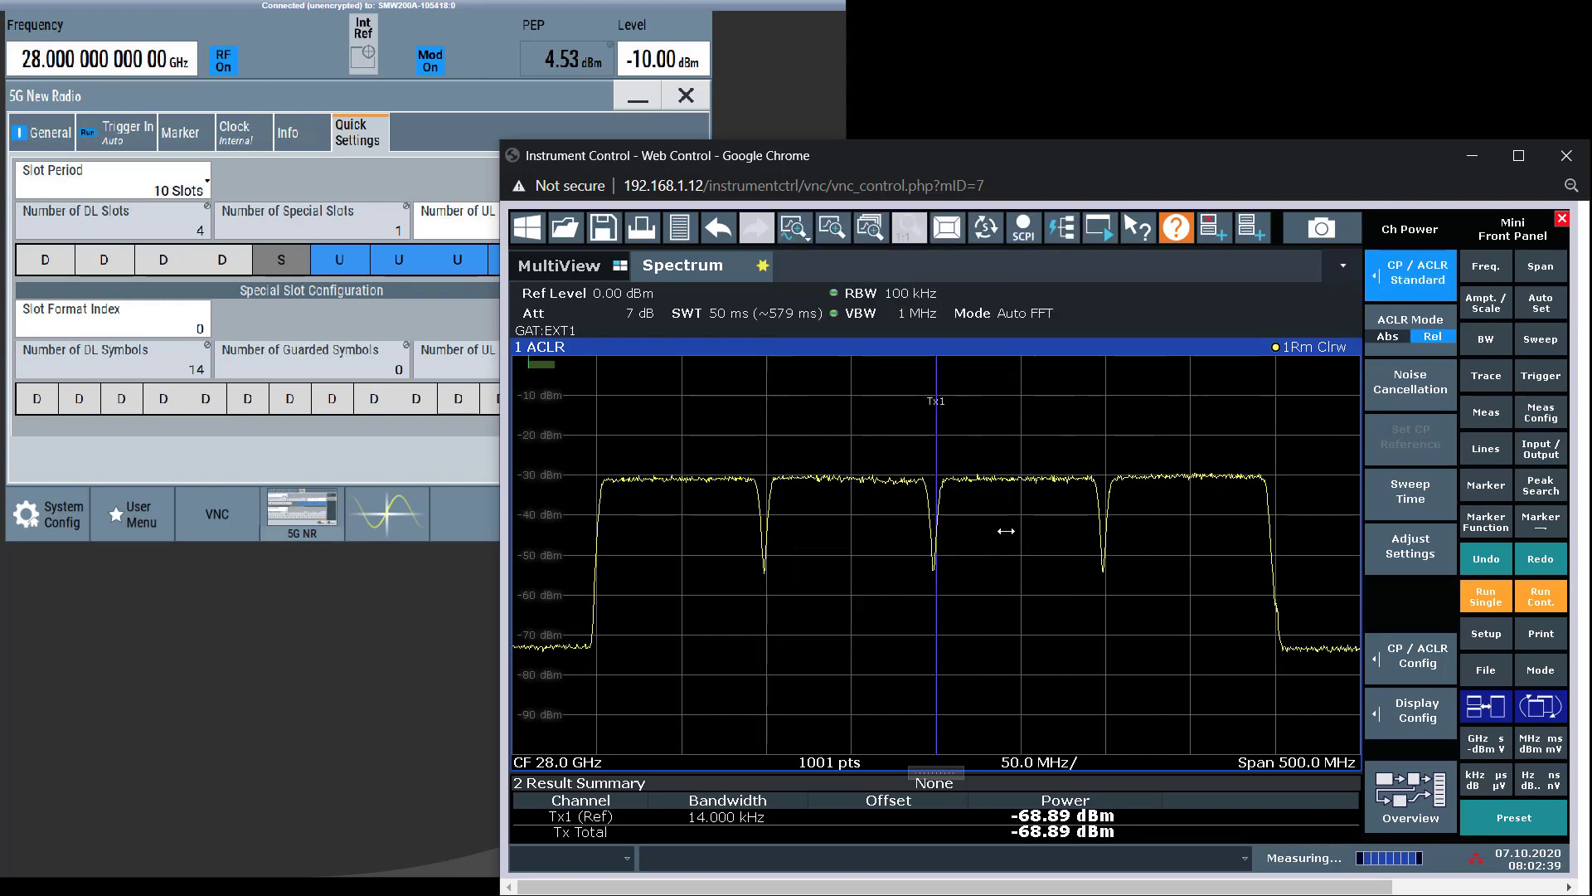
- Set the ACLR Tx channel count to 4
click(1433, 653)
text(4)
key(Return)
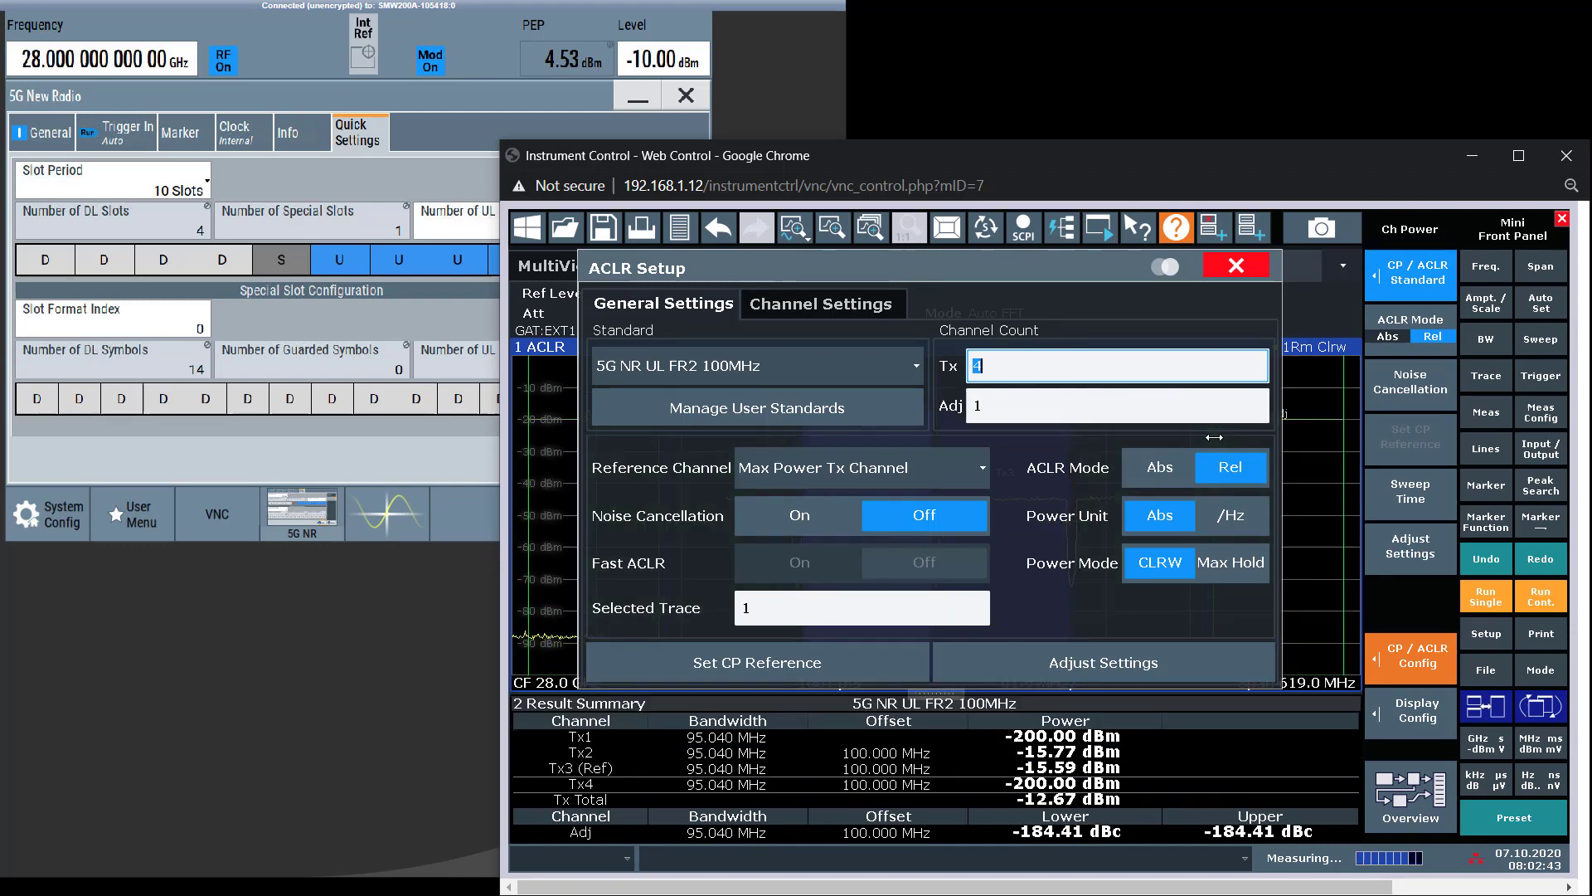
click(1239, 260)
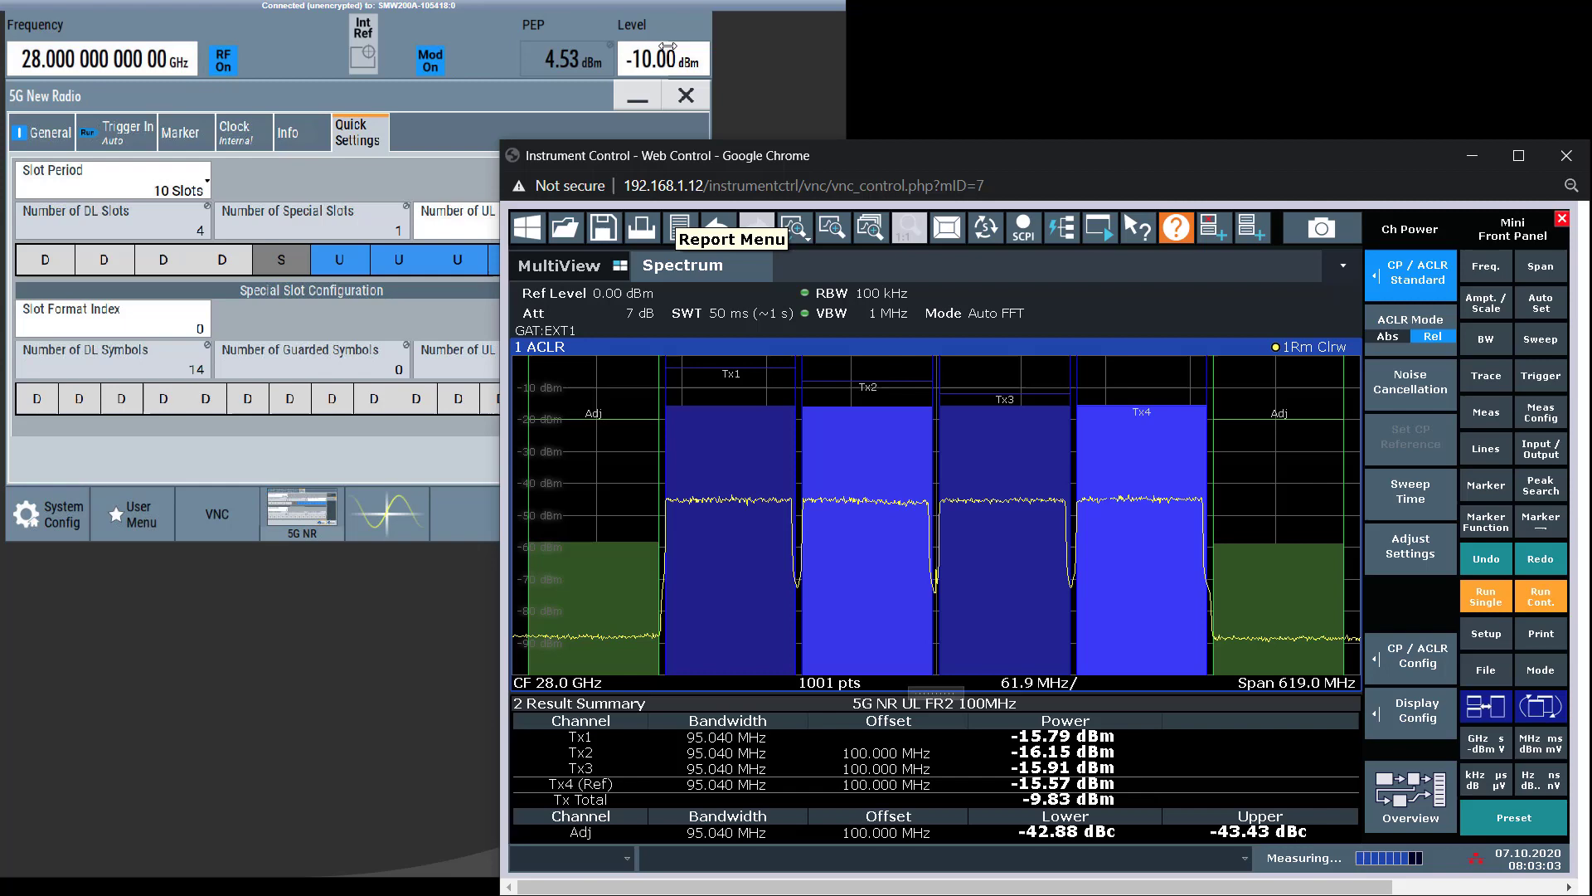
click(1540, 670)
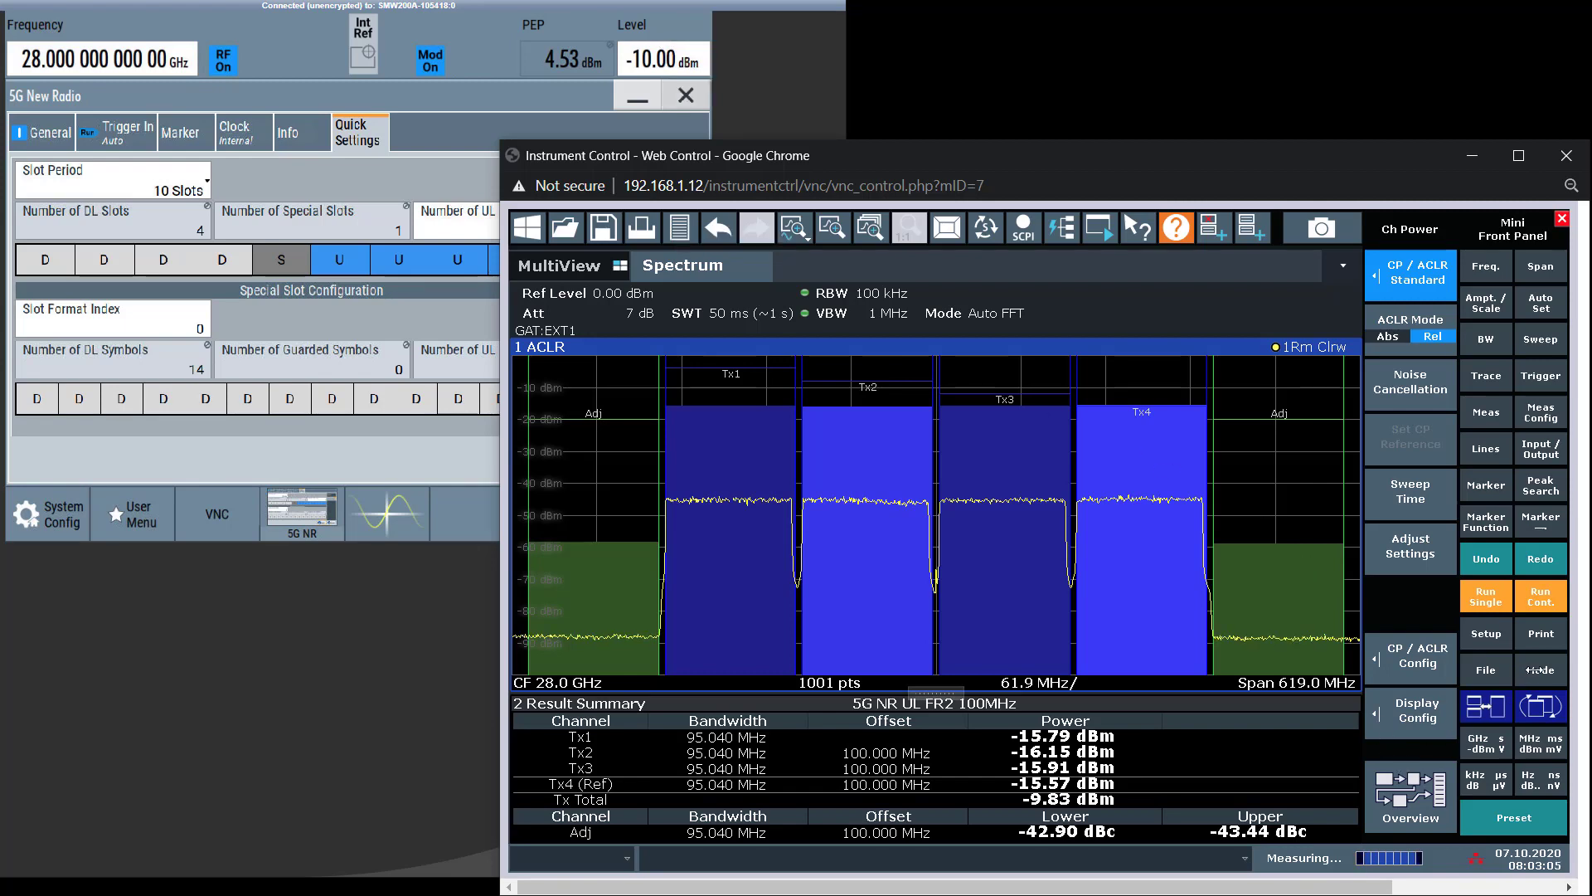
- Create a 5G NR channel set to uplink with 4 component carriers
click(856, 400)
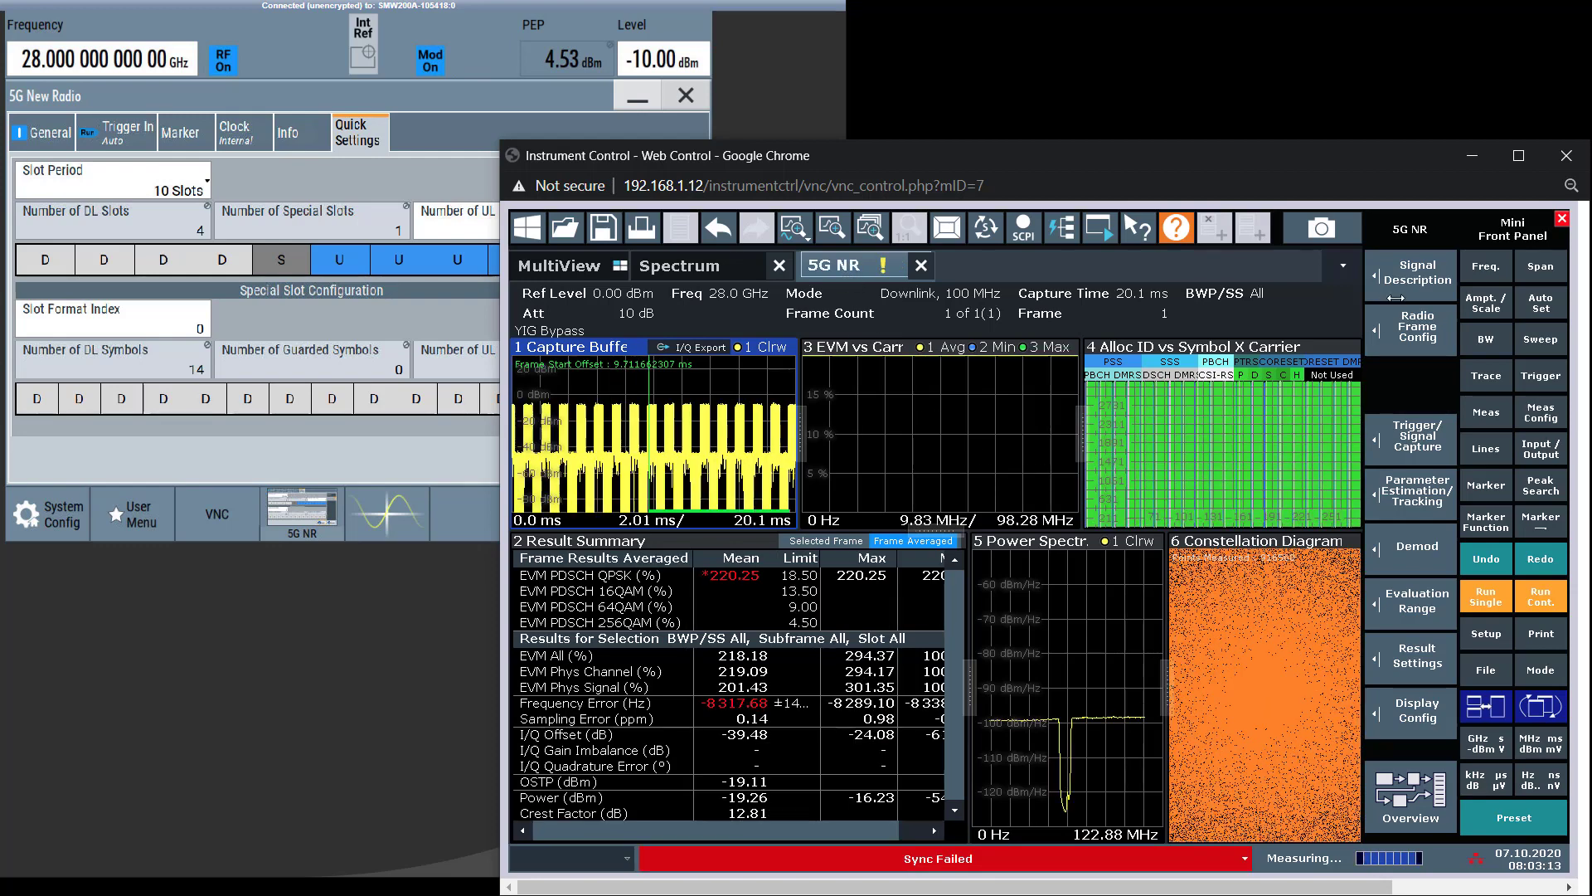
click(1413, 276)
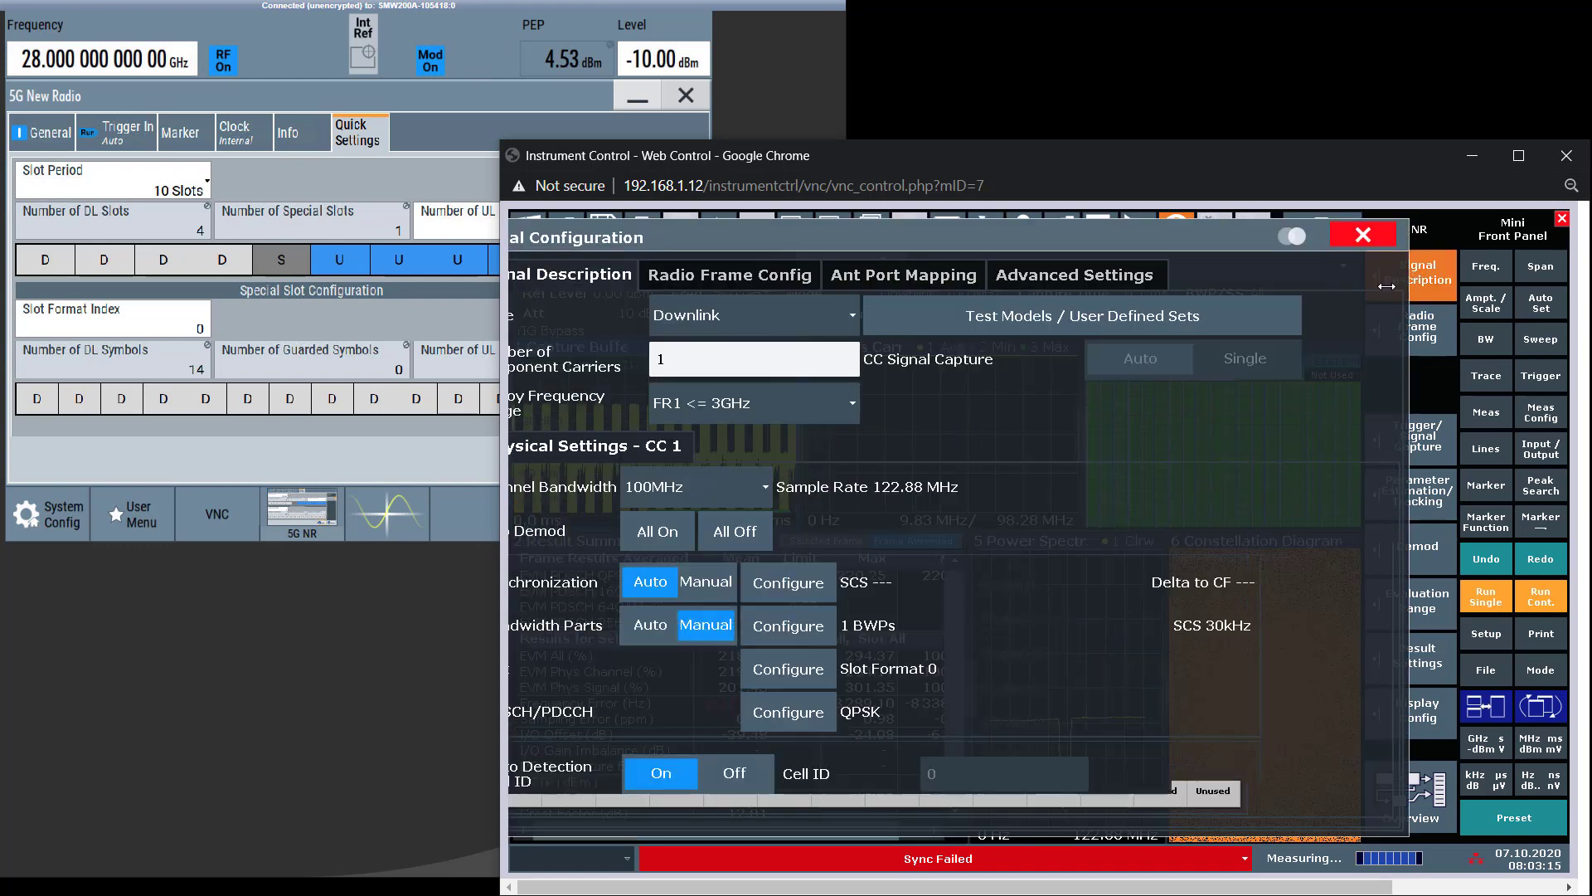
drag(805, 248, 929, 247)
click(860, 317)
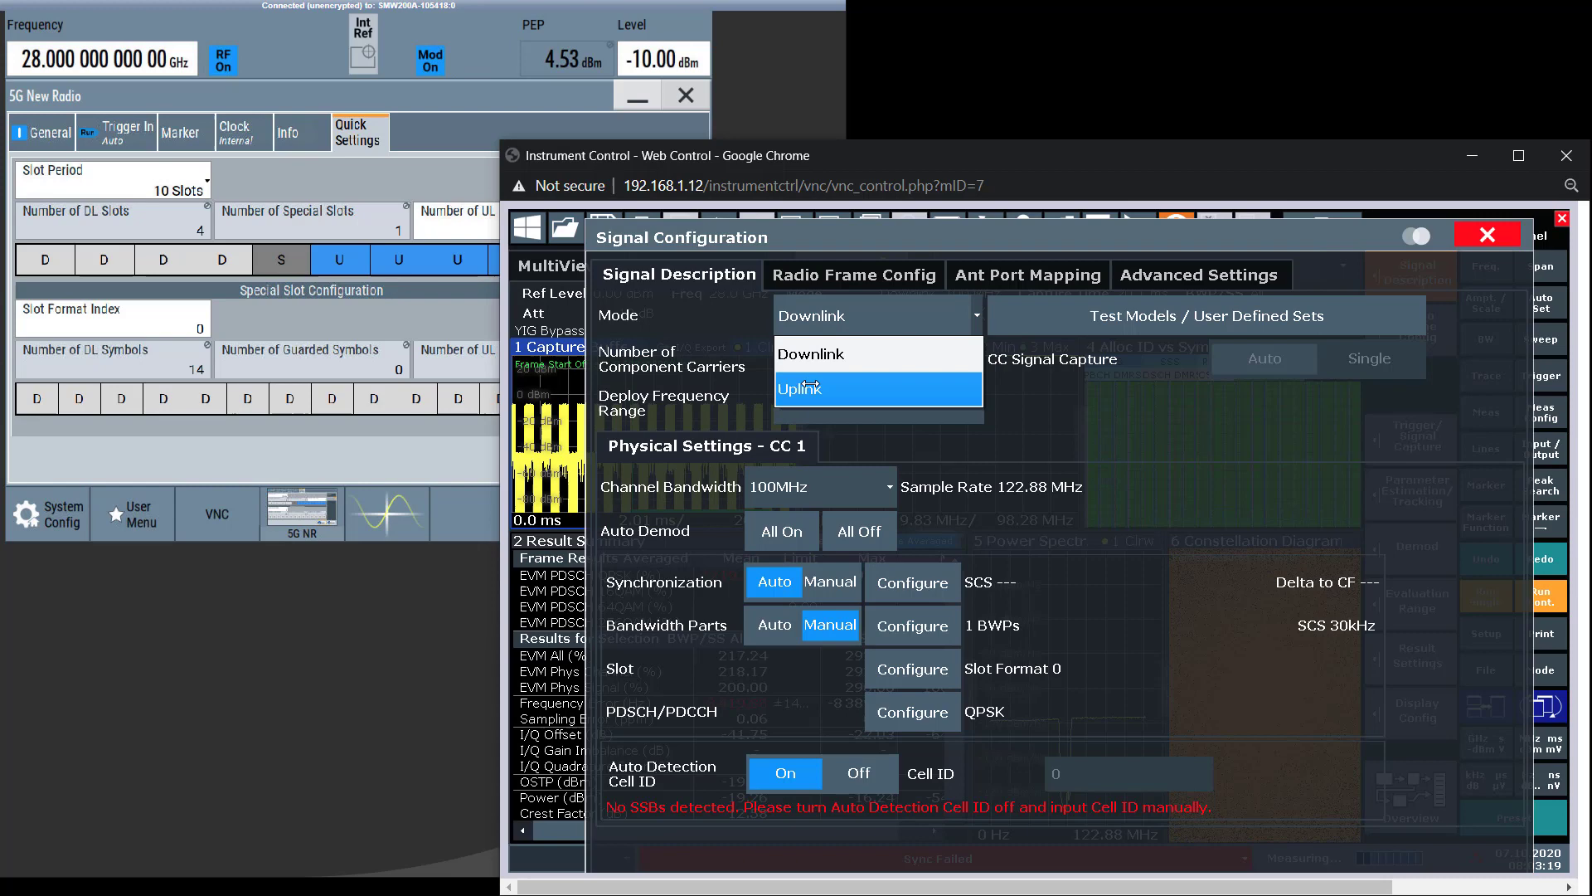
click(817, 360)
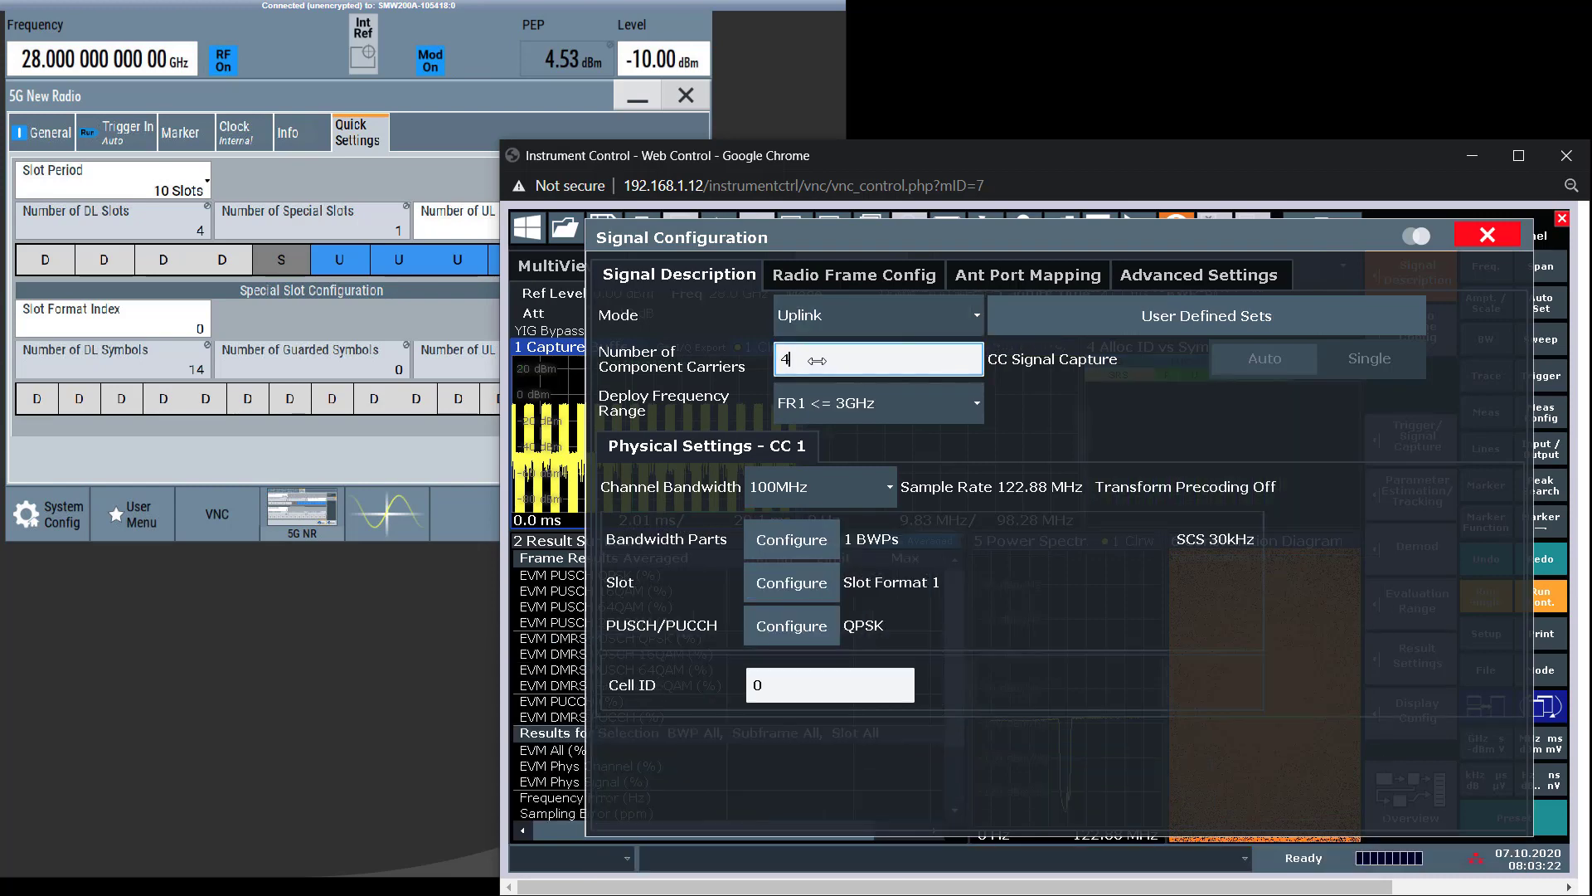
text(4)
key(Return)
- Set the deployment range to FR2 and the operating band to n261
click(870, 404)
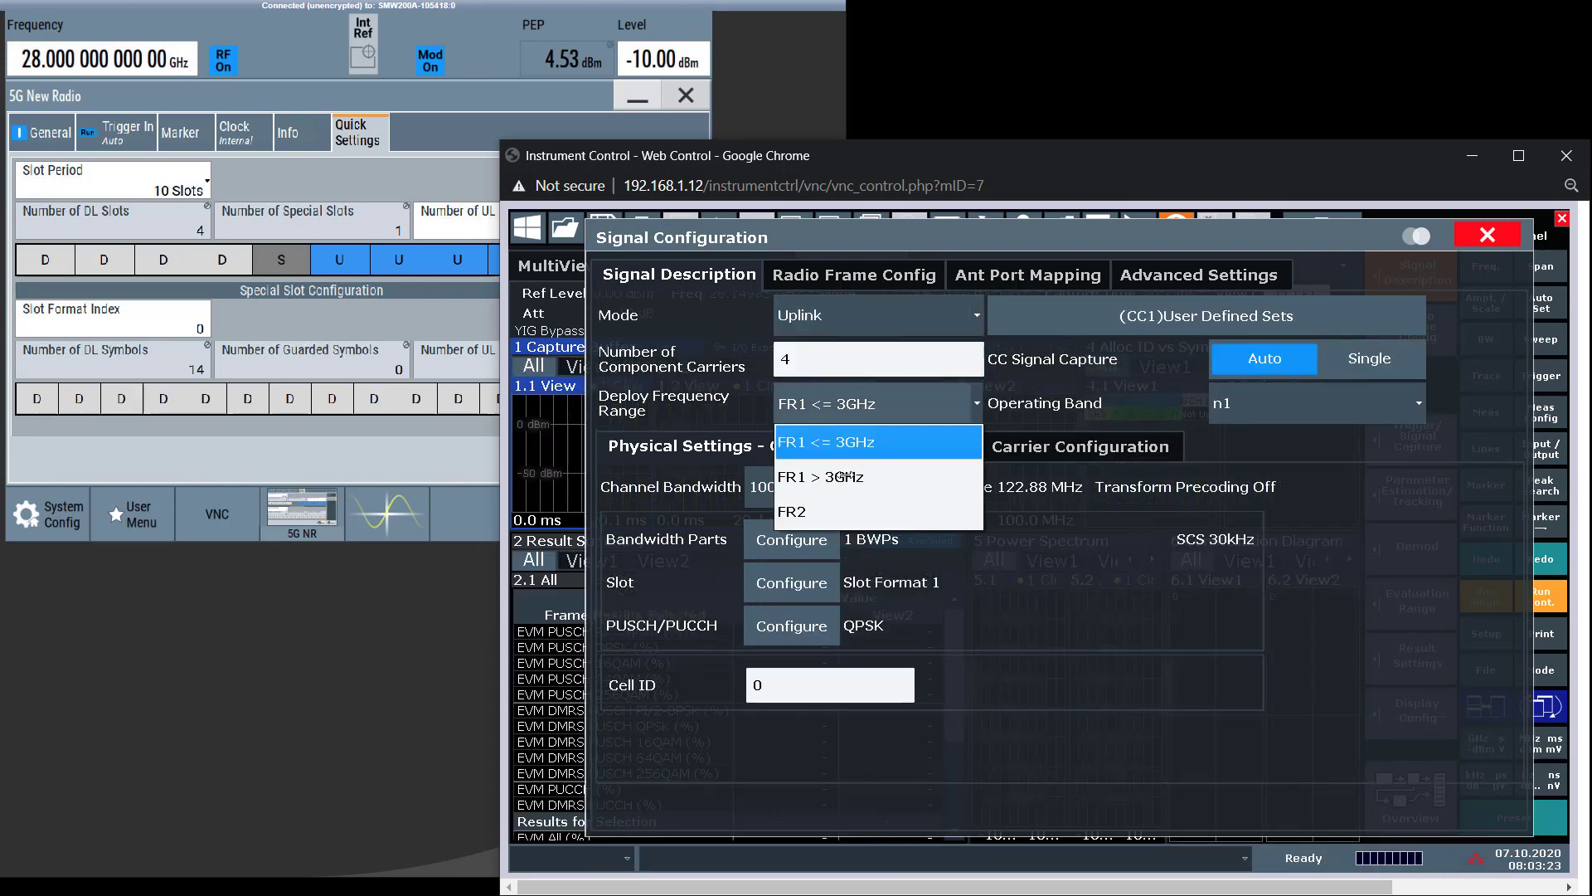
click(821, 505)
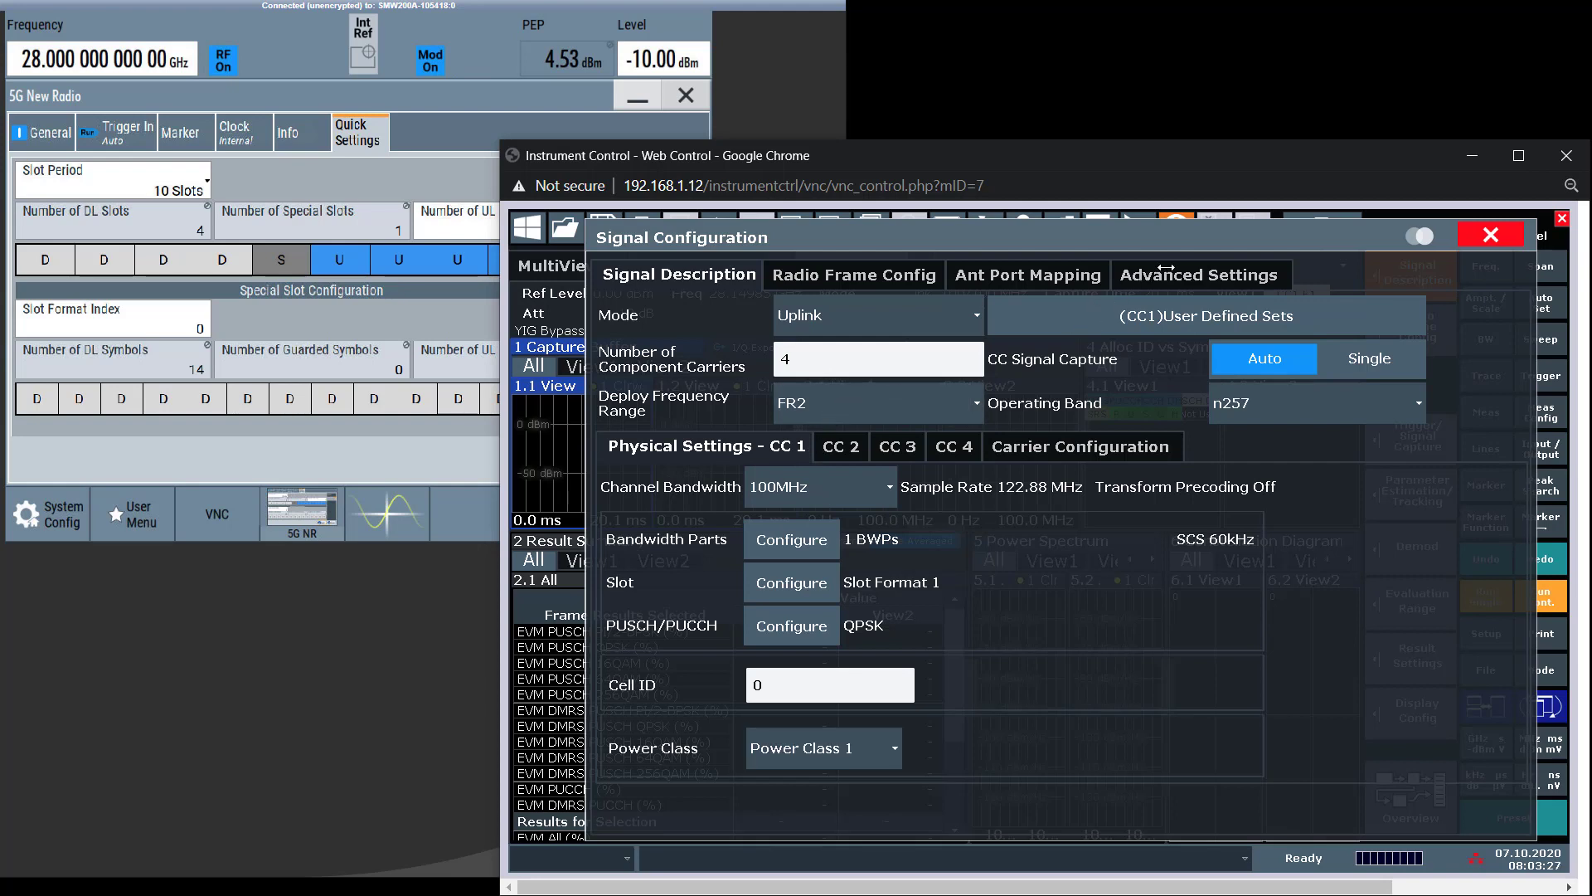
click(1236, 403)
click(1236, 546)
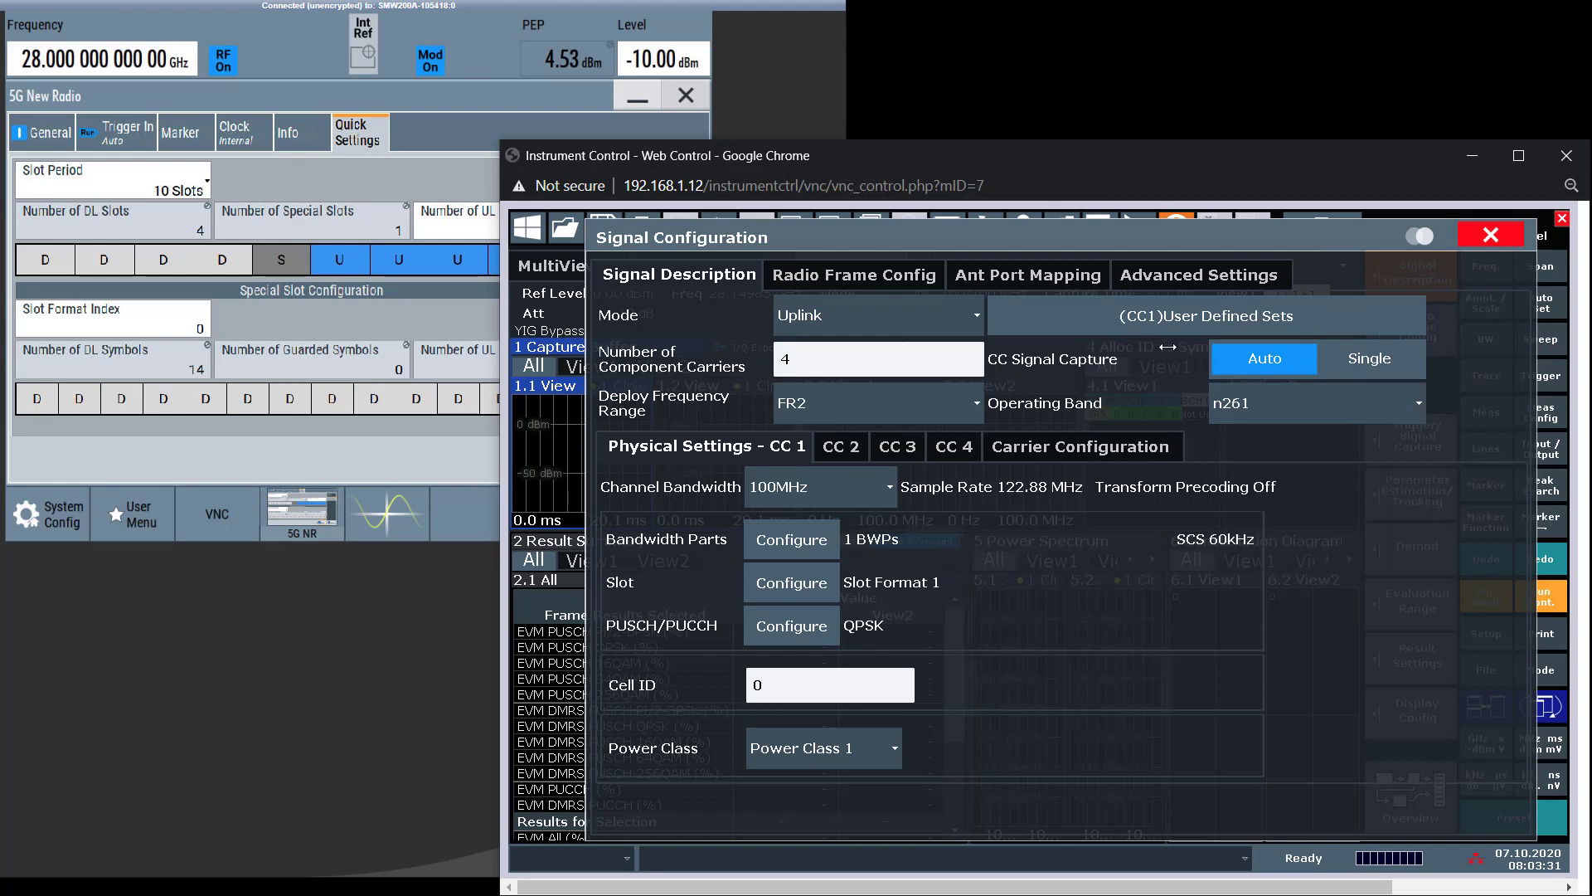
click(1169, 276)
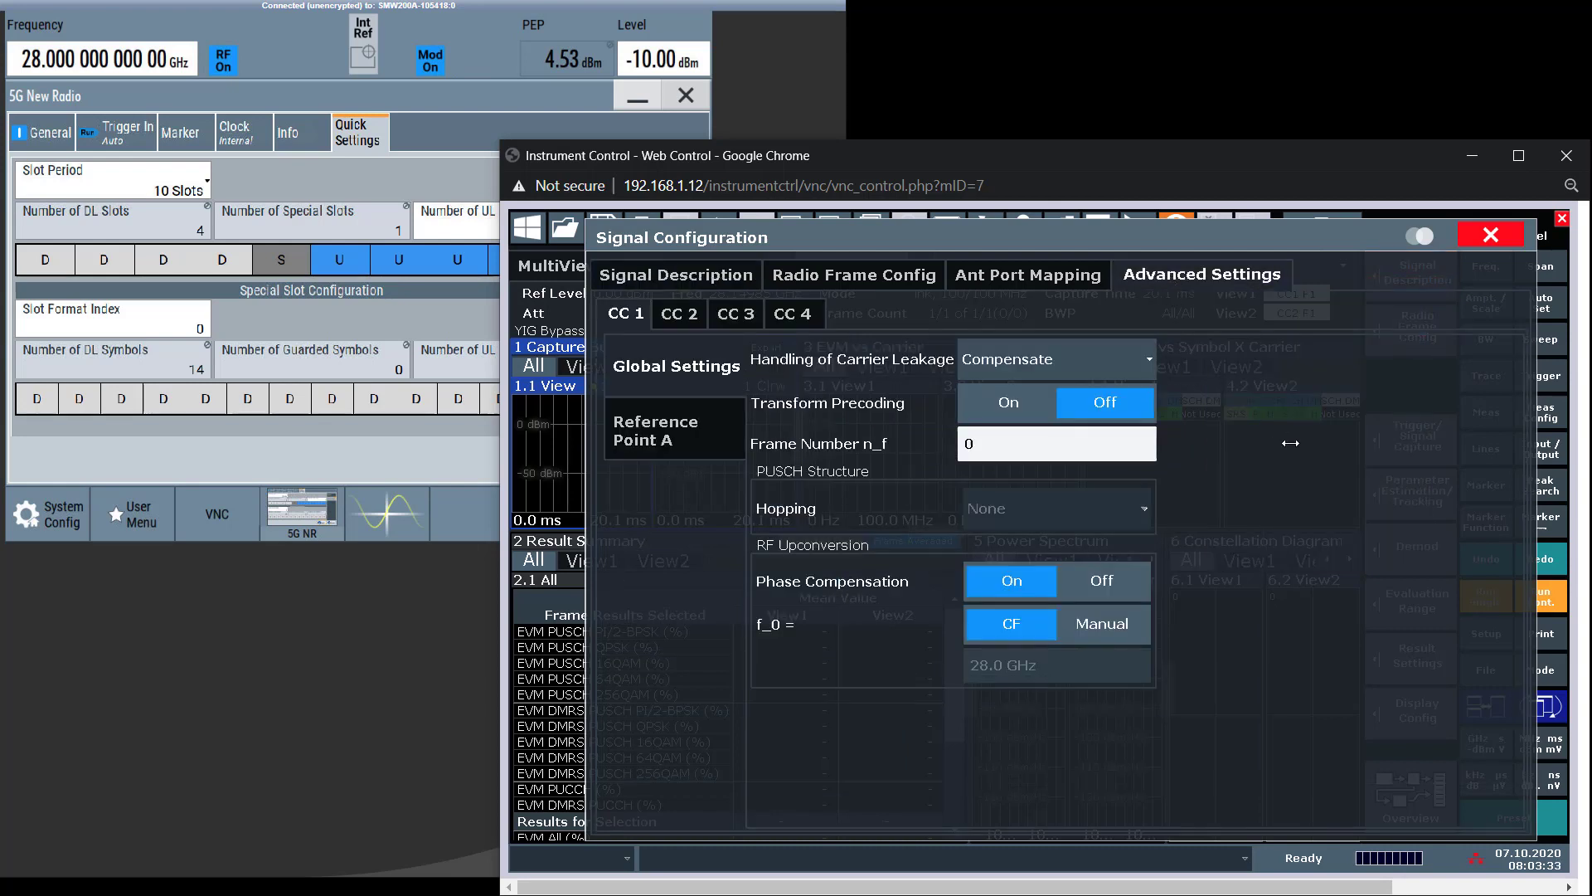
- Set carrier leakage handling to None and turn transform precoding On for the uplink carriers
click(1057, 368)
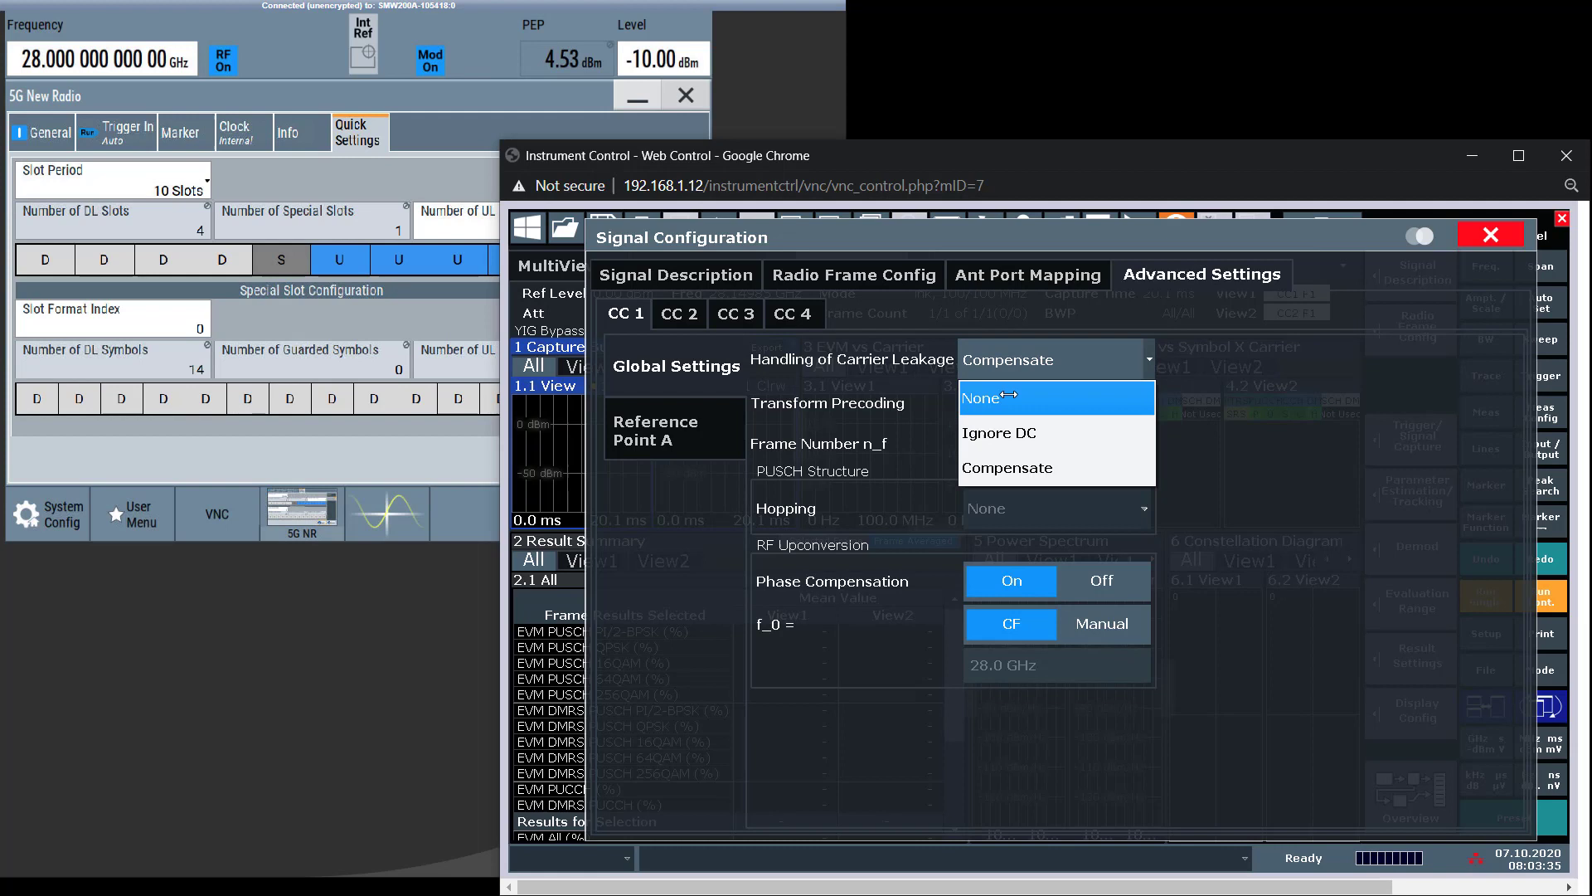
click(1005, 396)
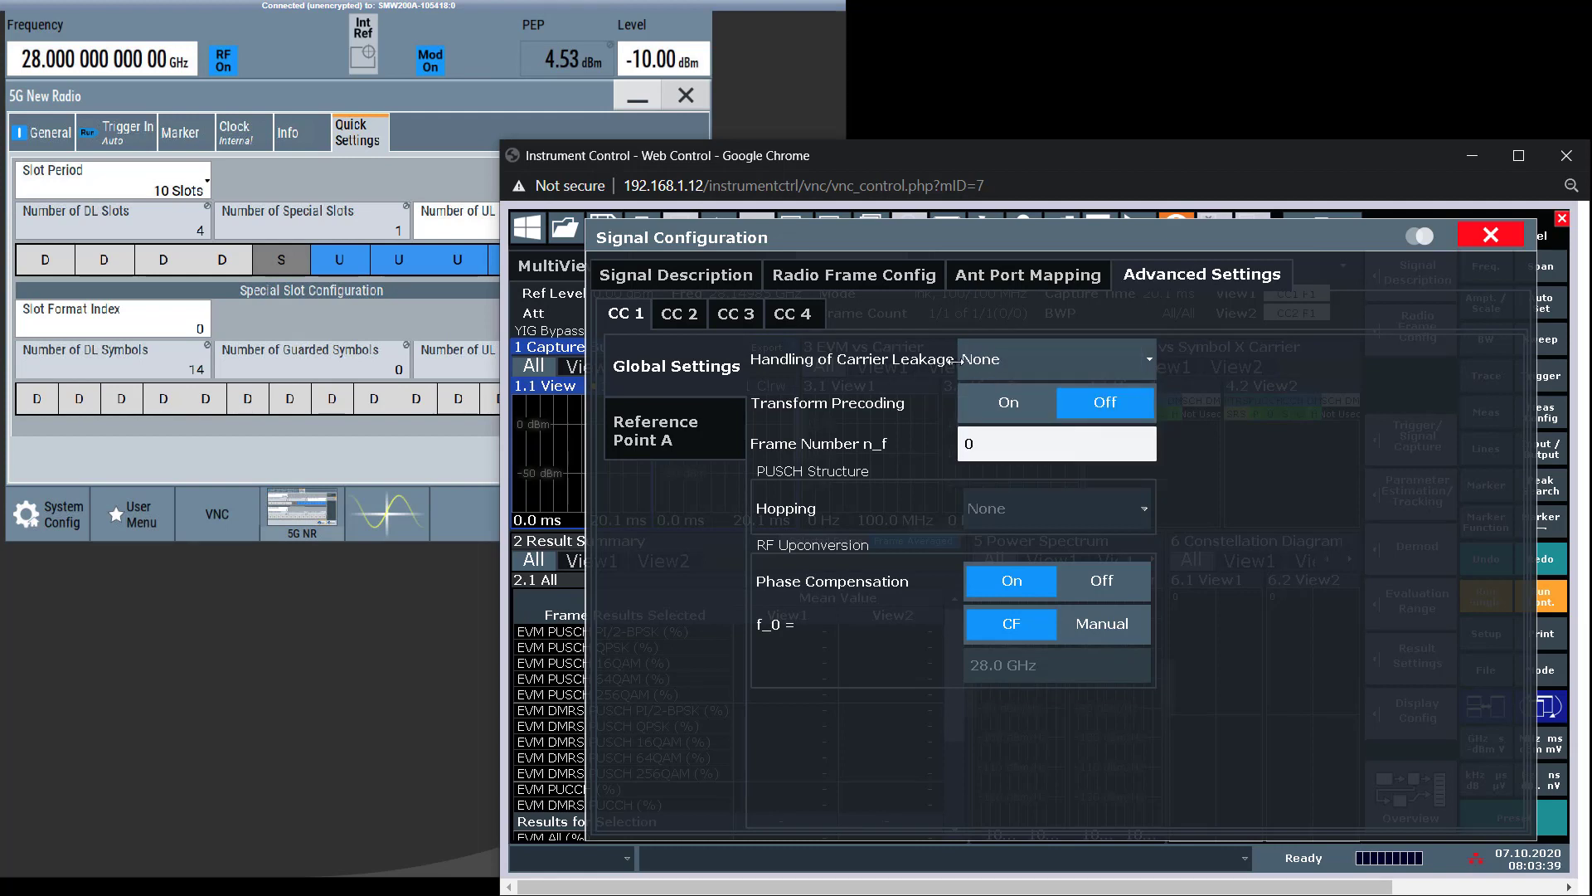
click(1000, 403)
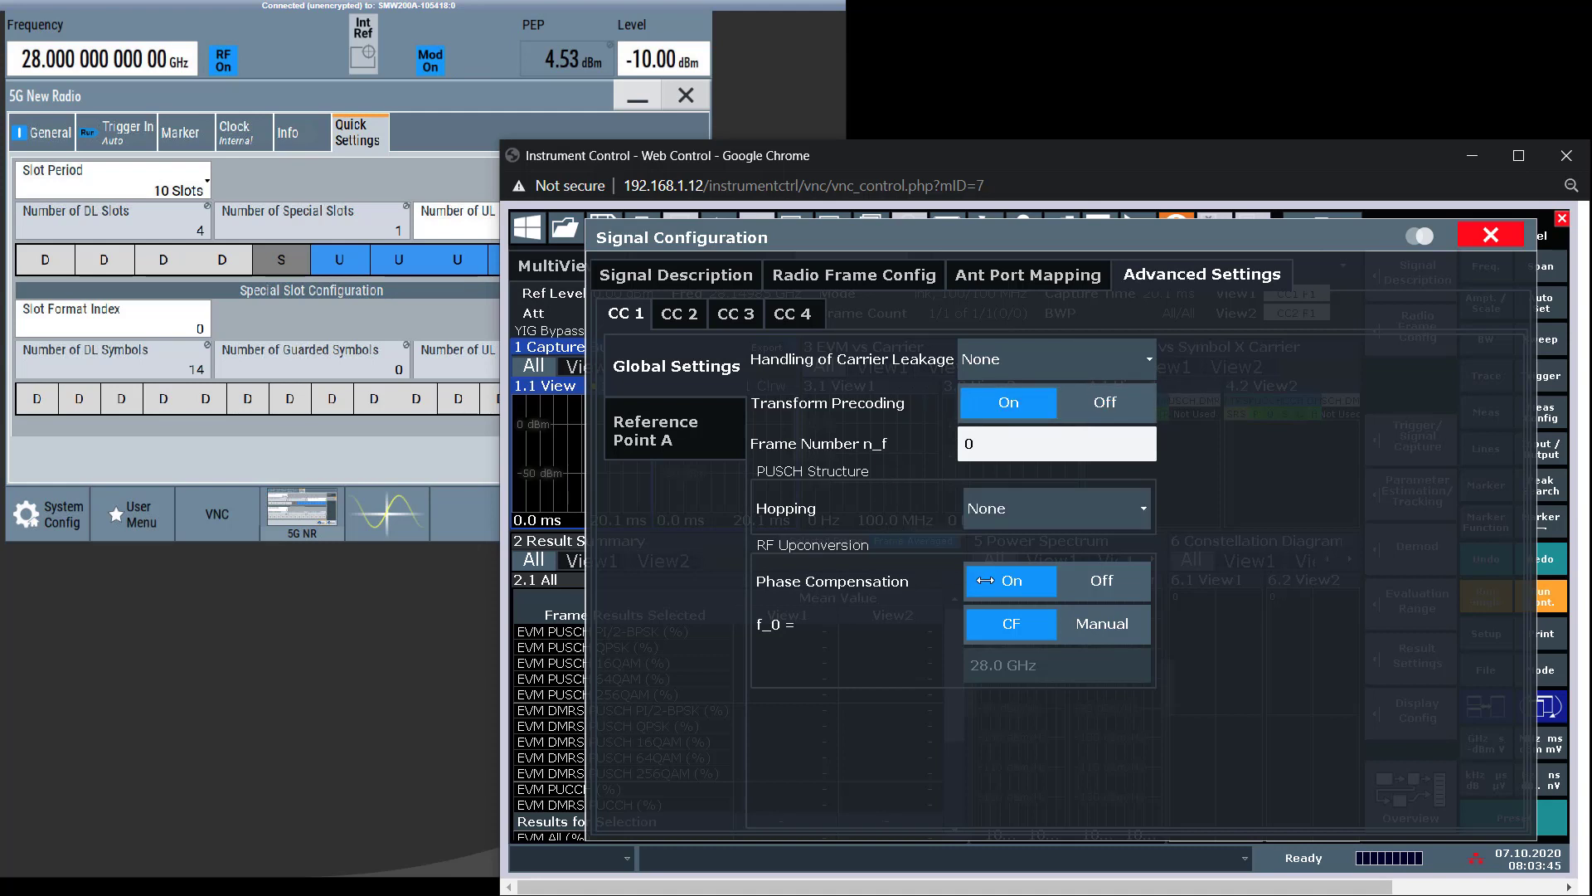
click(655, 274)
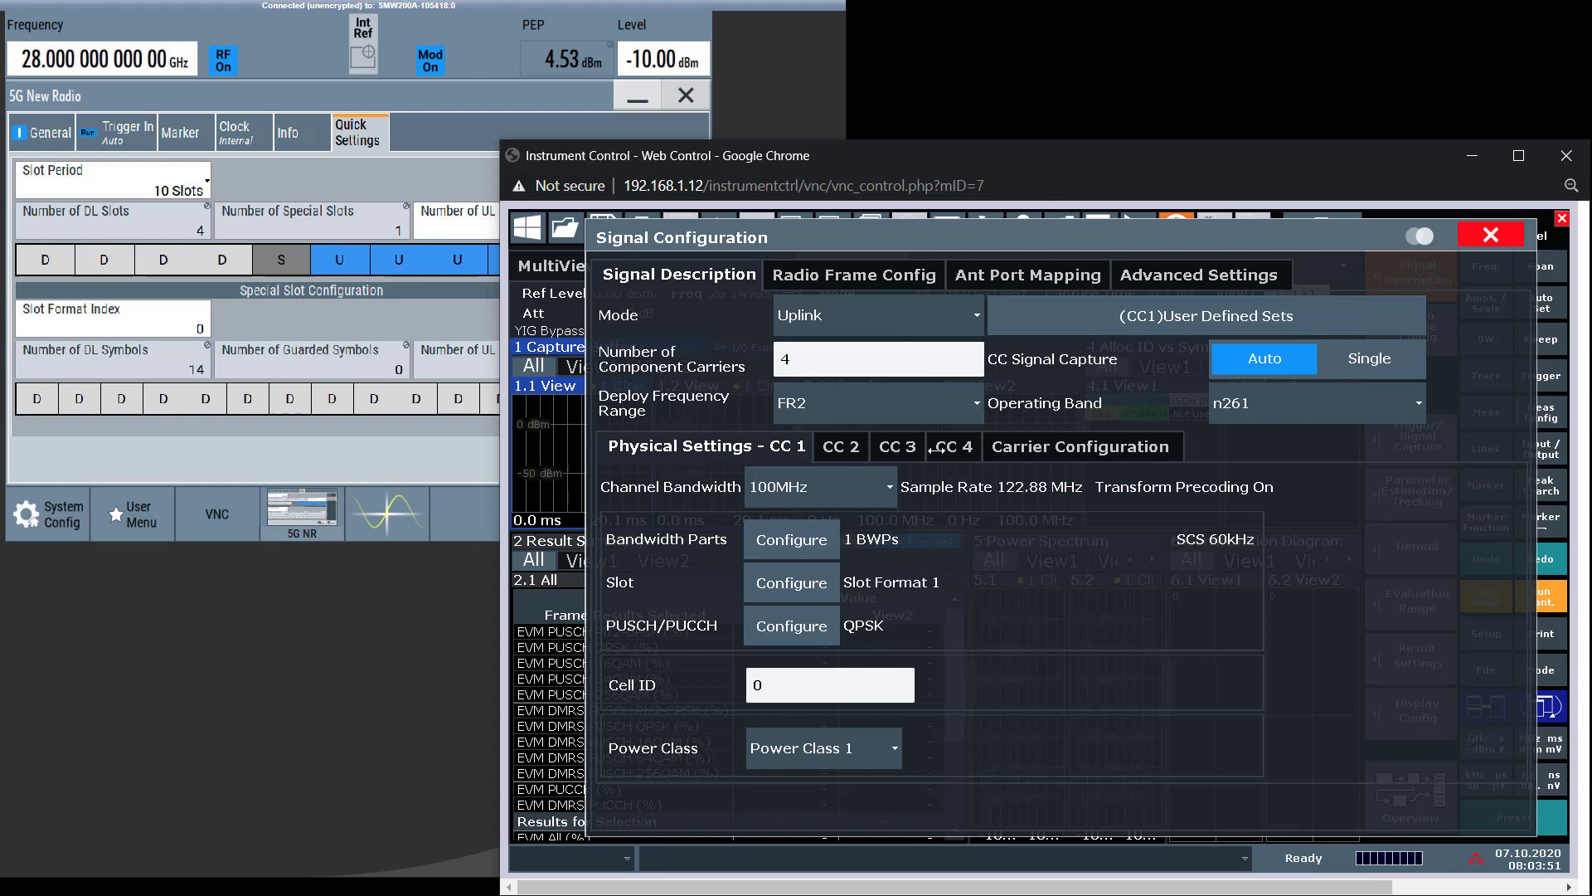
- Show the FSW carrier frequency table, then close the SMW 5G NR dialog and open its Baseband menu
click(1014, 446)
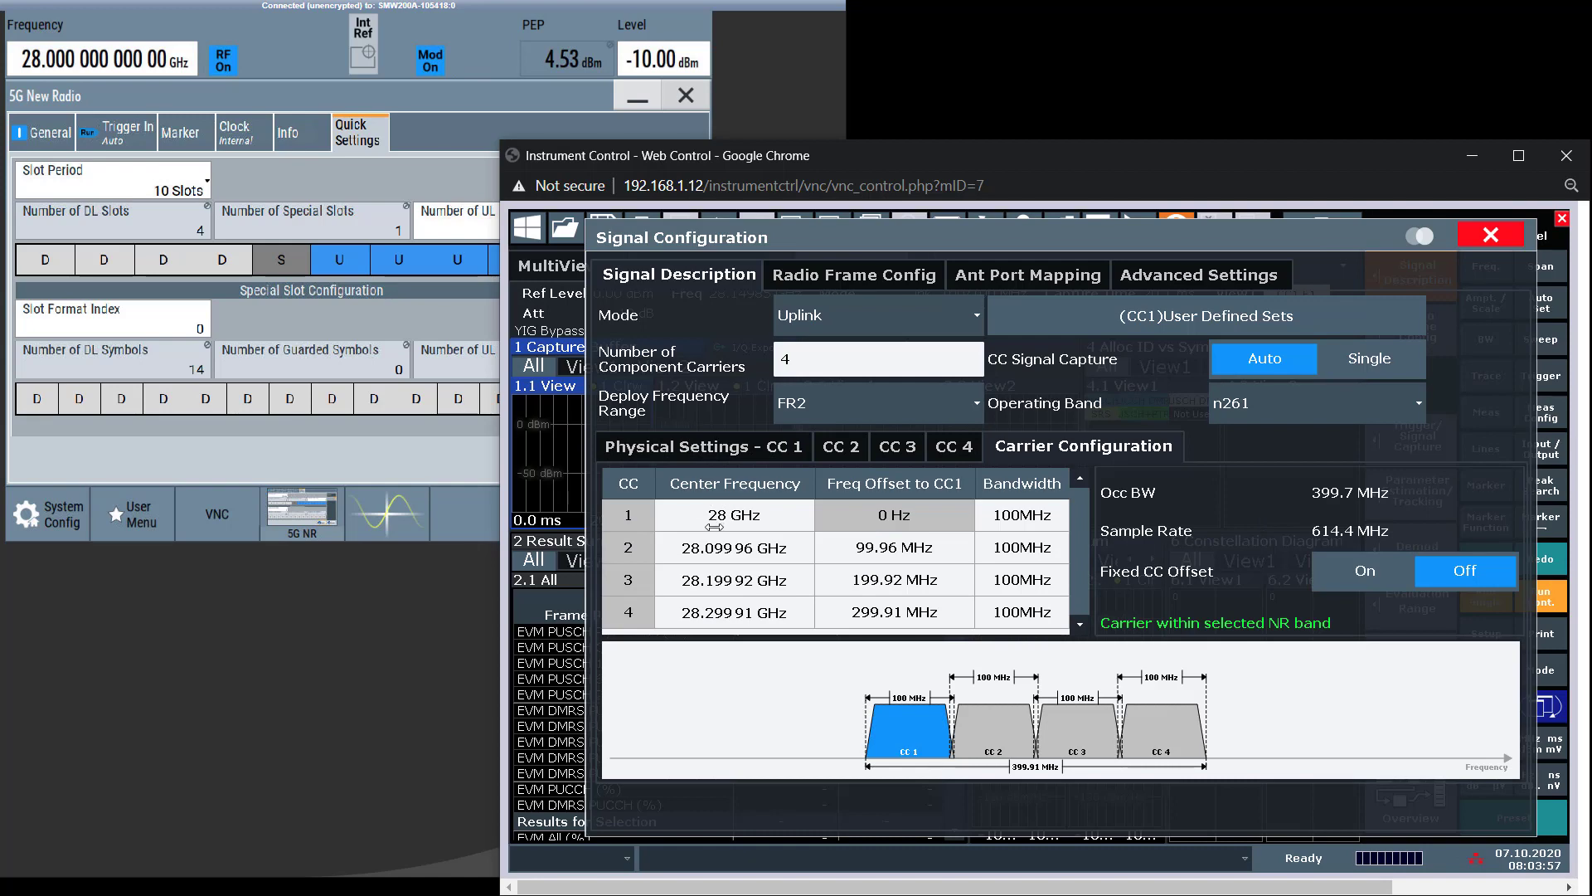
click(686, 95)
click(158, 132)
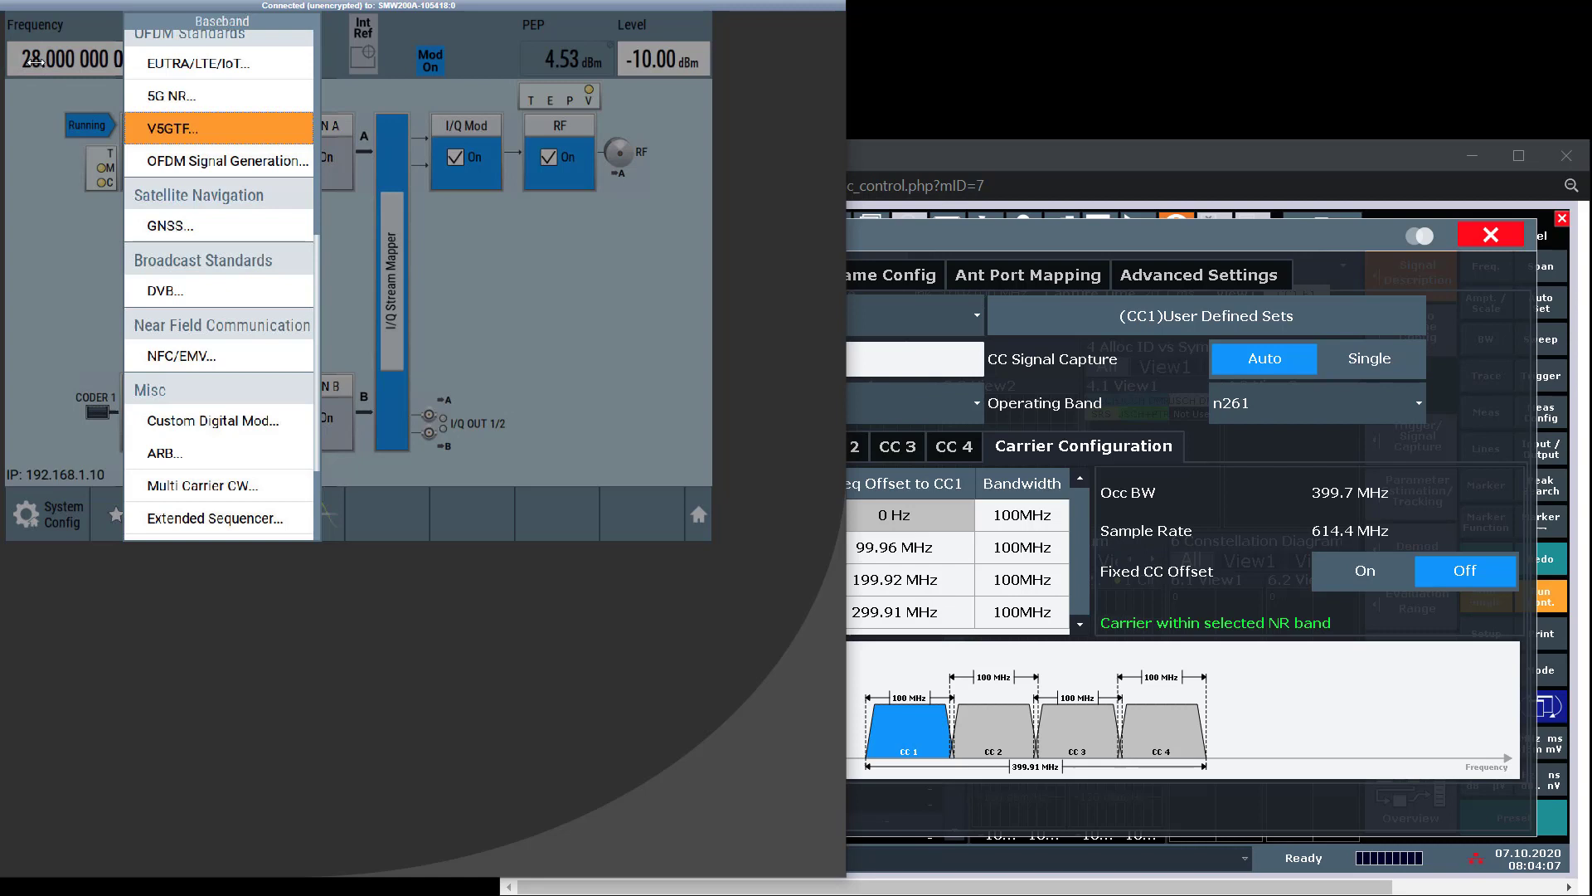
- Show the SMW's 5G NR node carriers table and set the FSW's Fixed CC Offset On
click(170, 96)
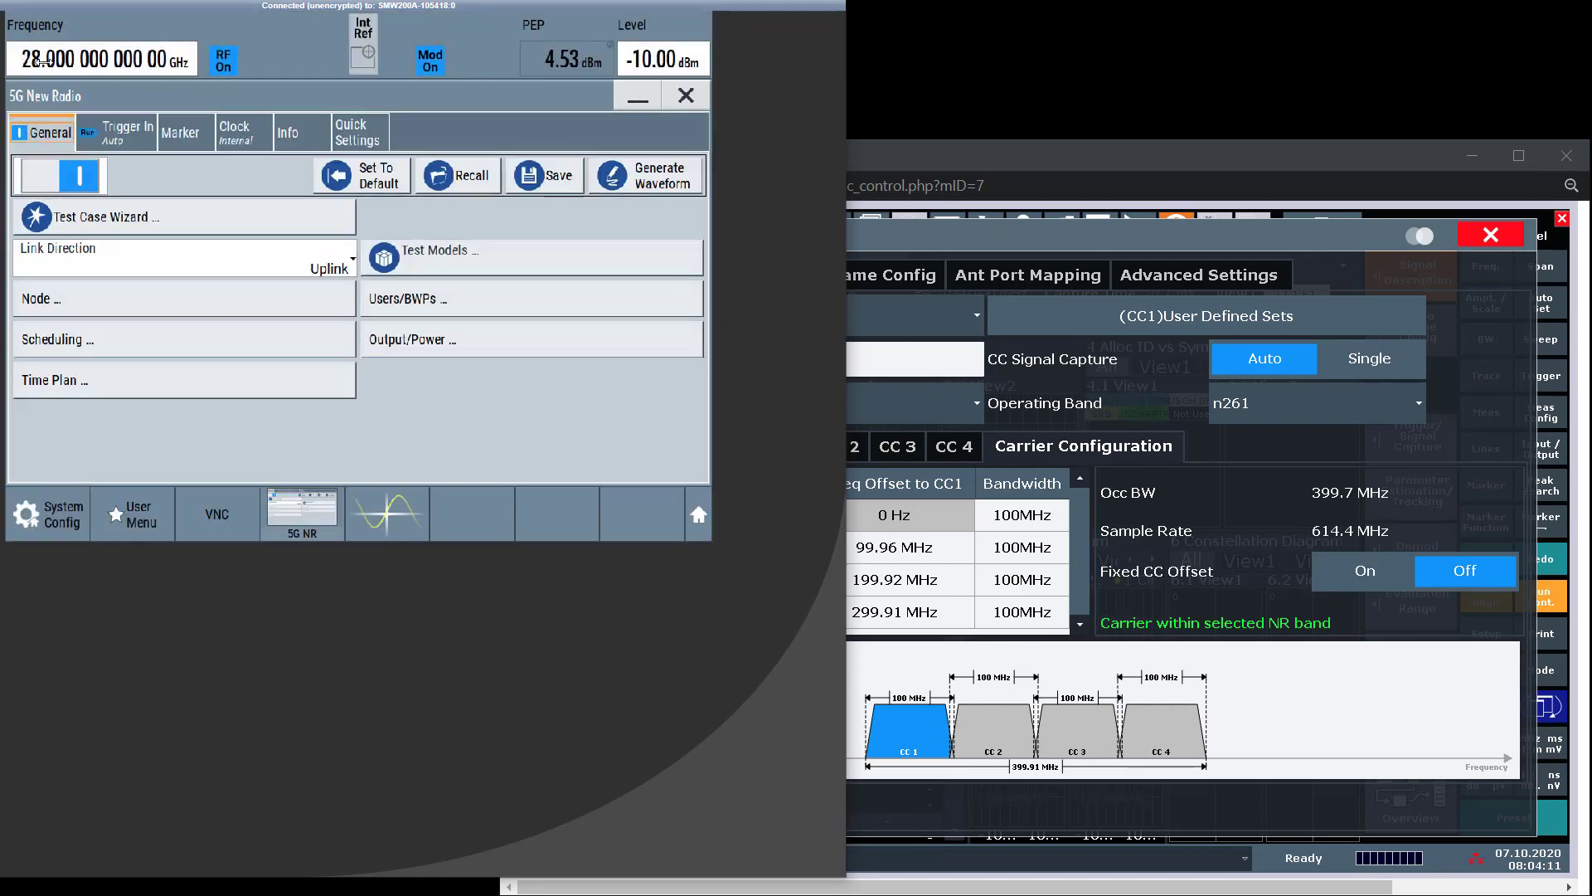
click(169, 298)
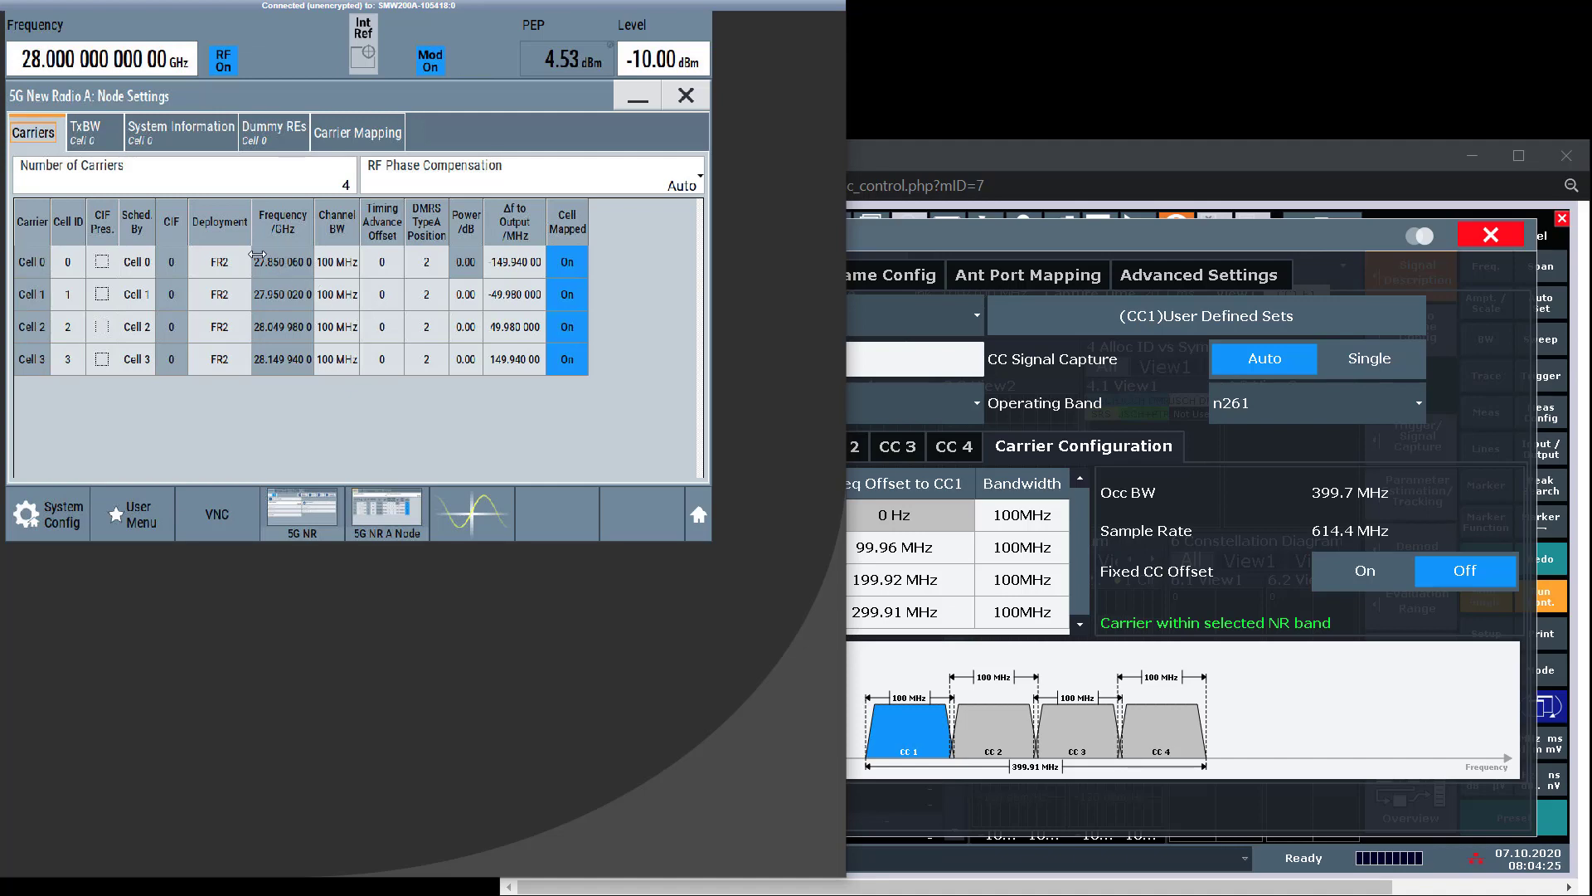
click(1360, 570)
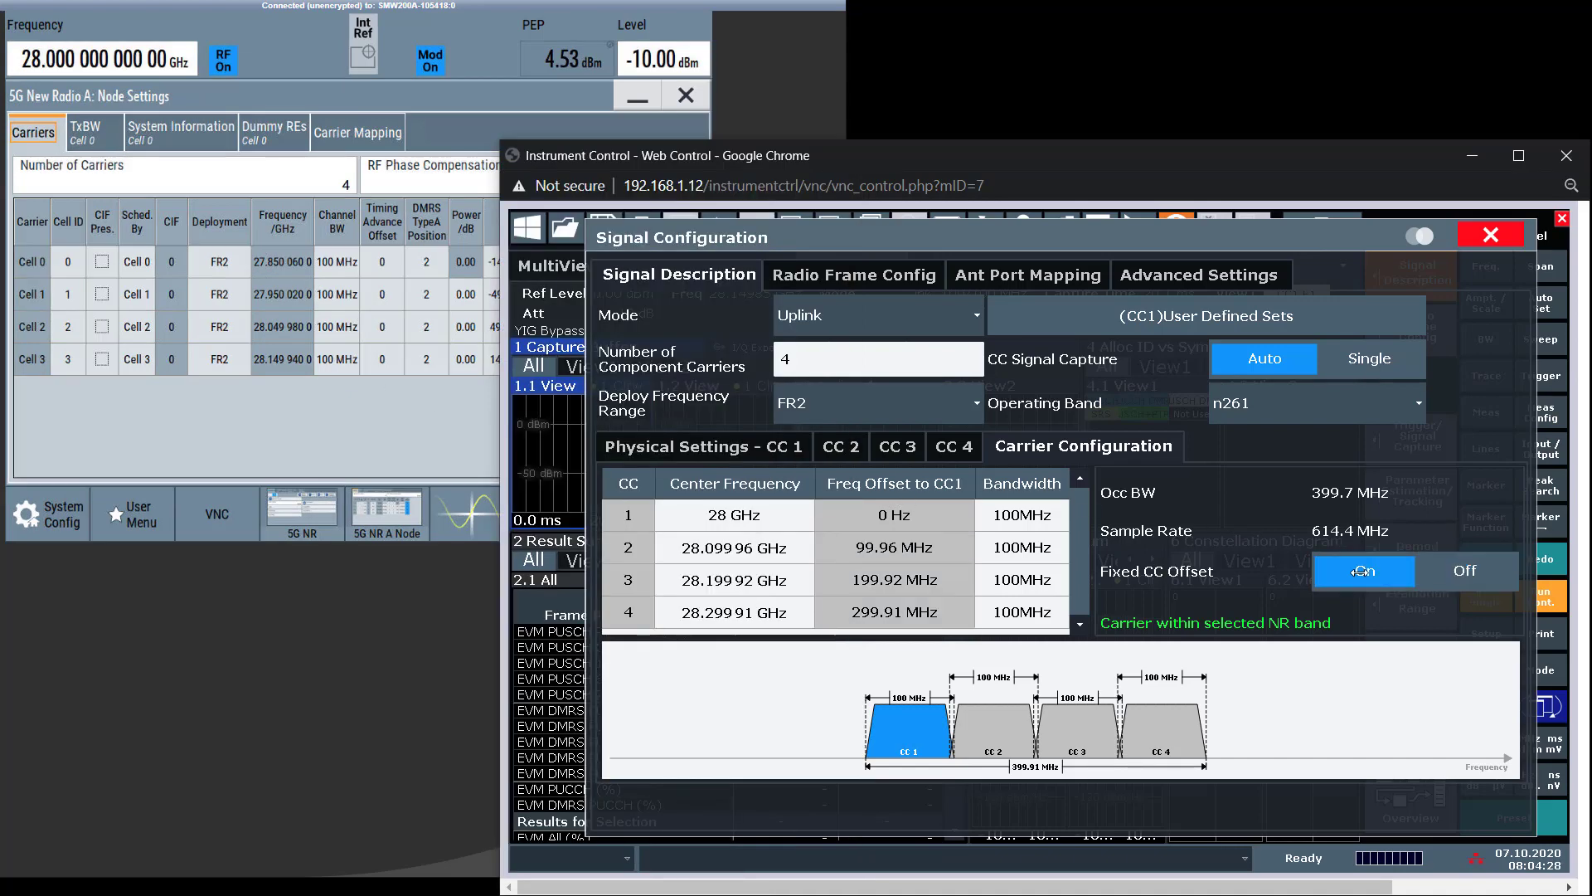
- Enter carrier centre frequencies 27.85006 GHz for CC1, 28.14994 GHz for CC4 and 28.04998 GHz for CC3
click(754, 514)
text(27.850060G)
key(Return)
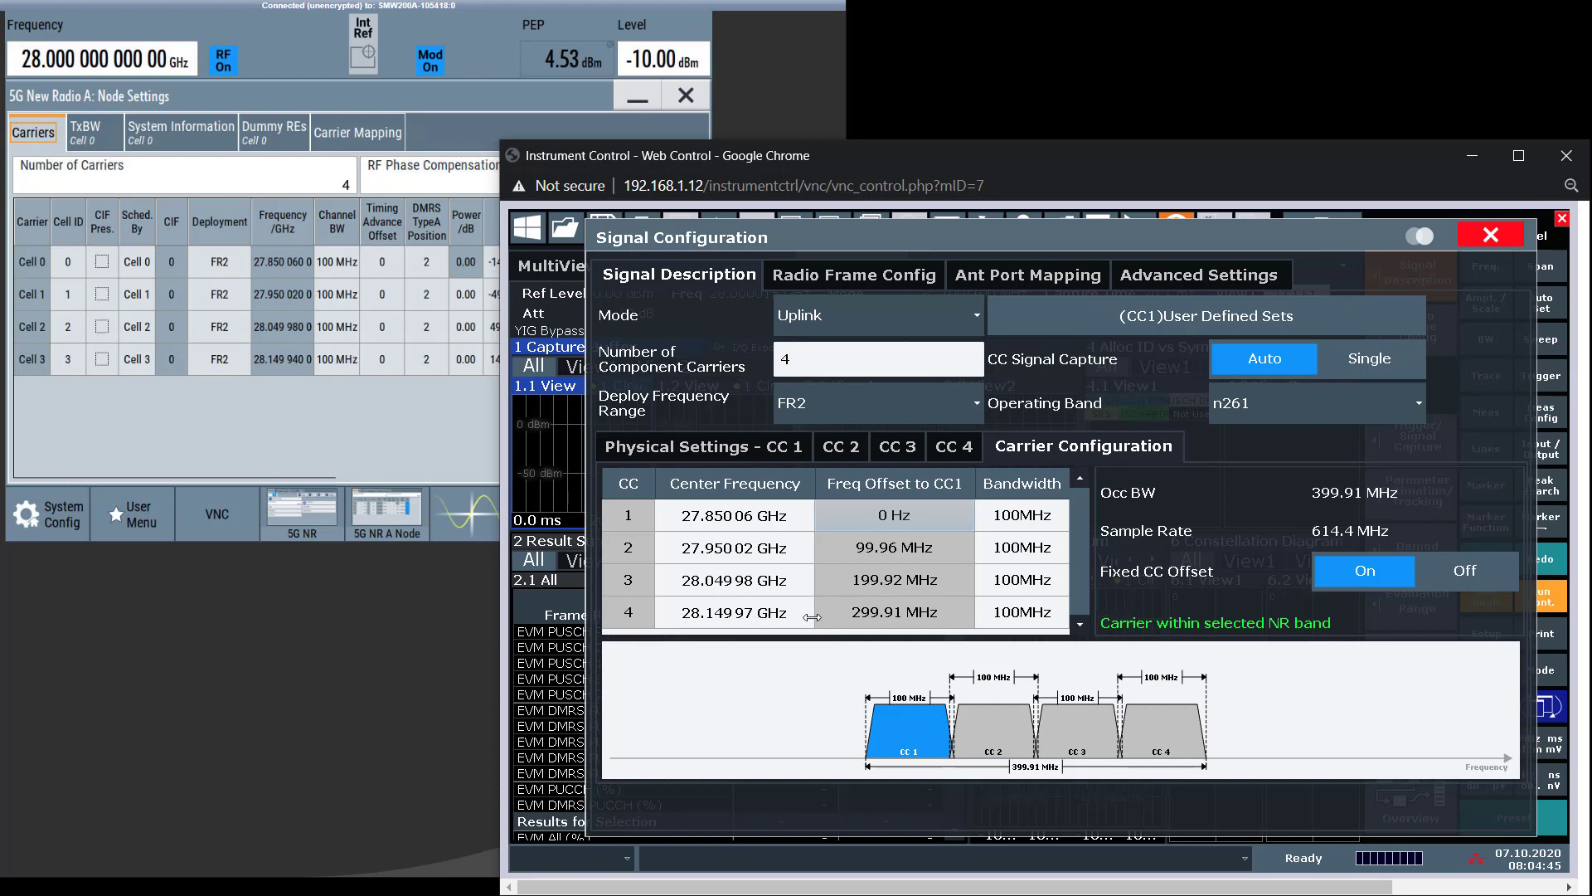
click(736, 612)
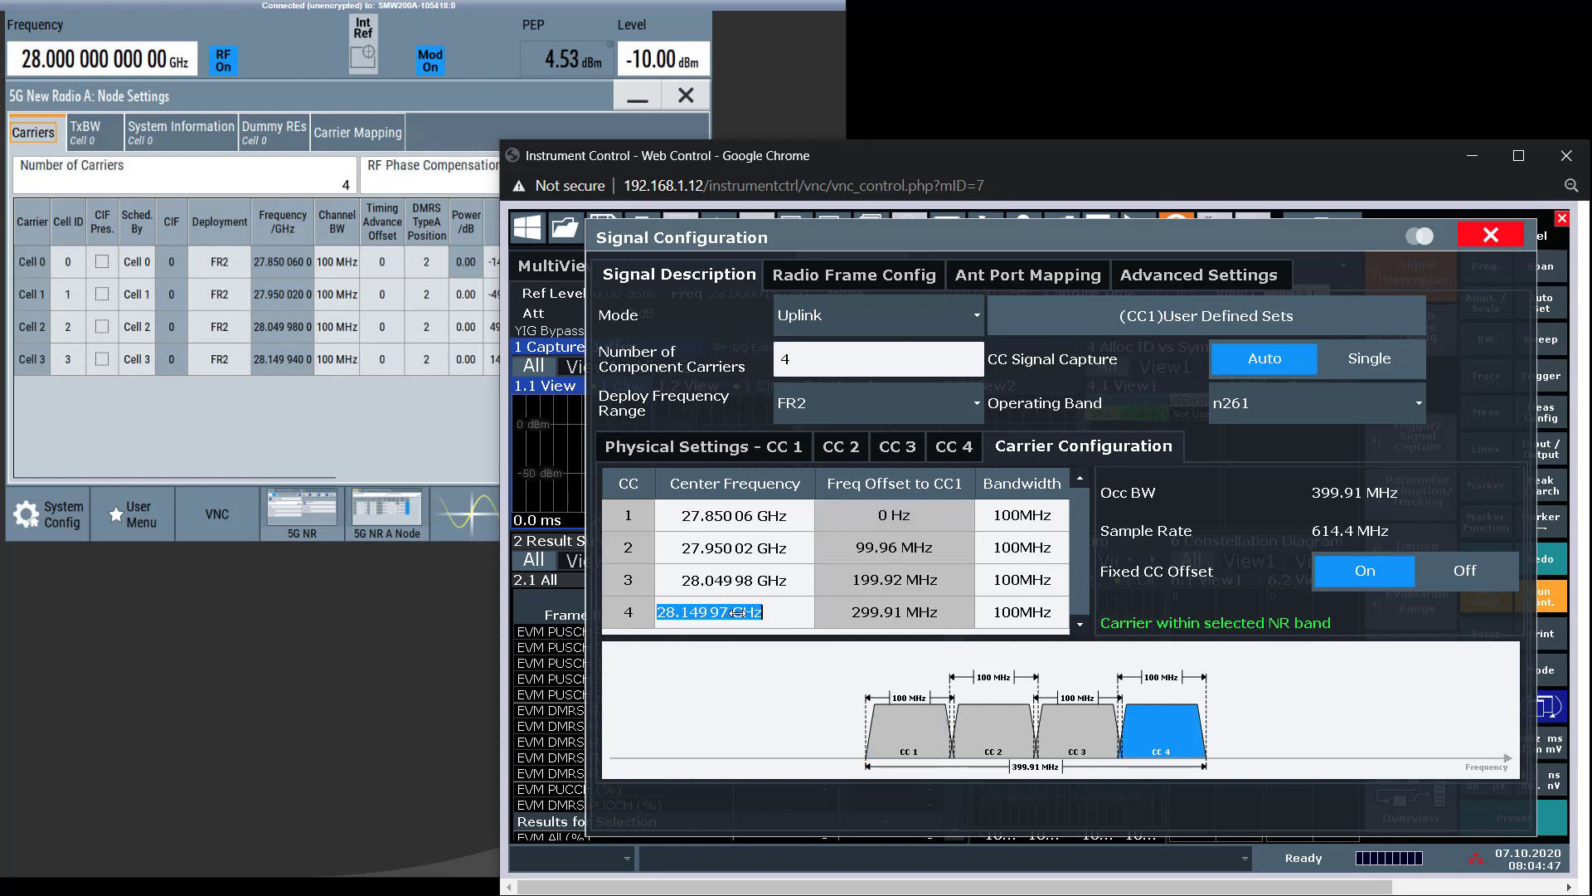
text(28.149 )
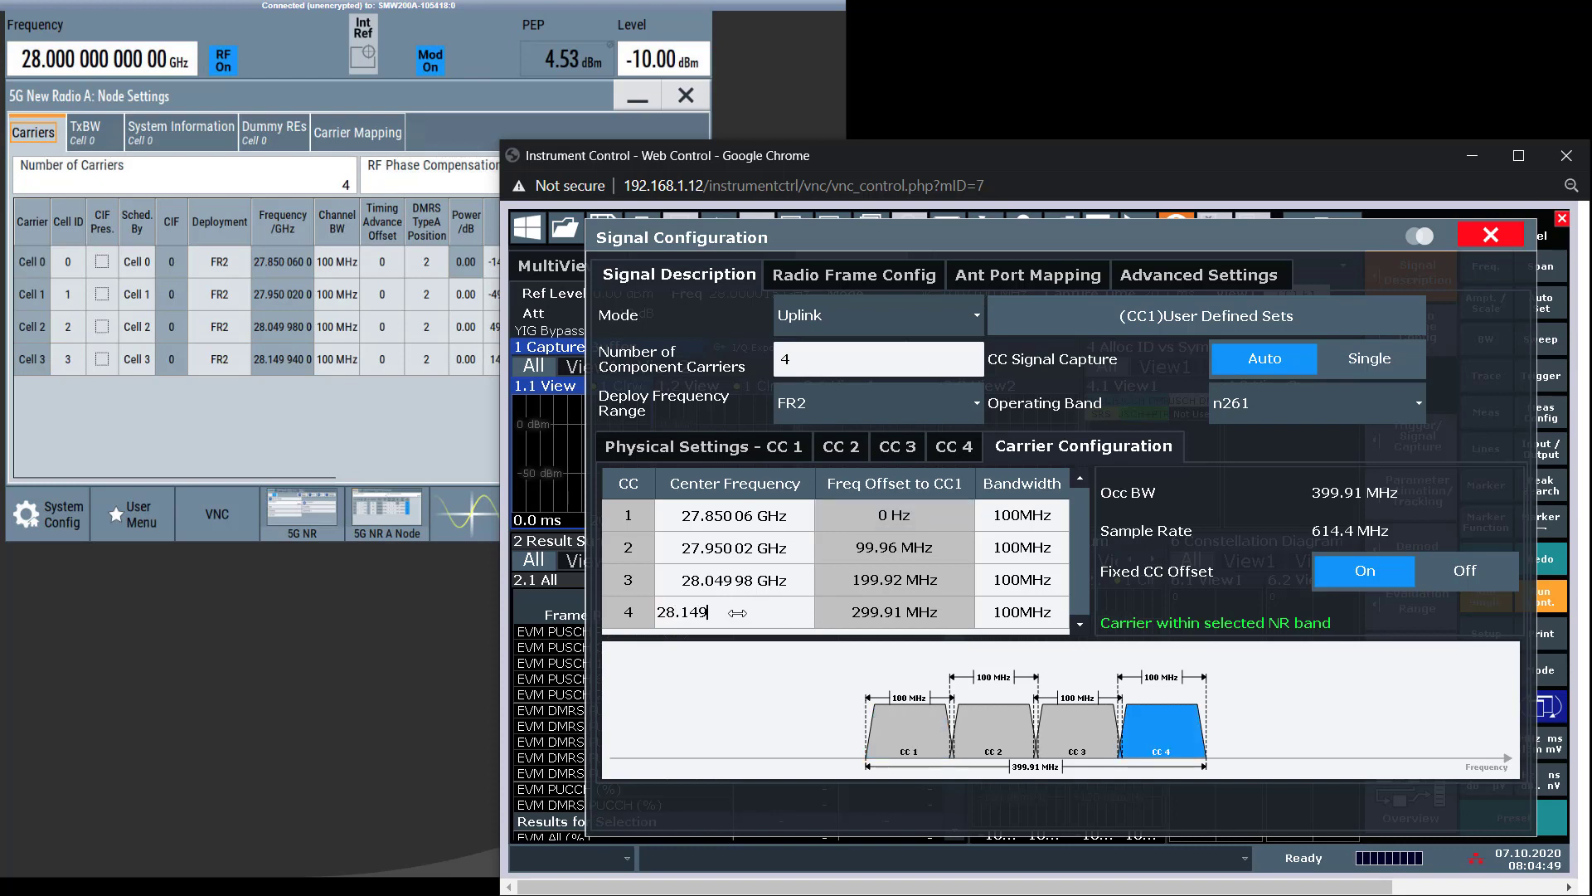
text(940)
key(Return)
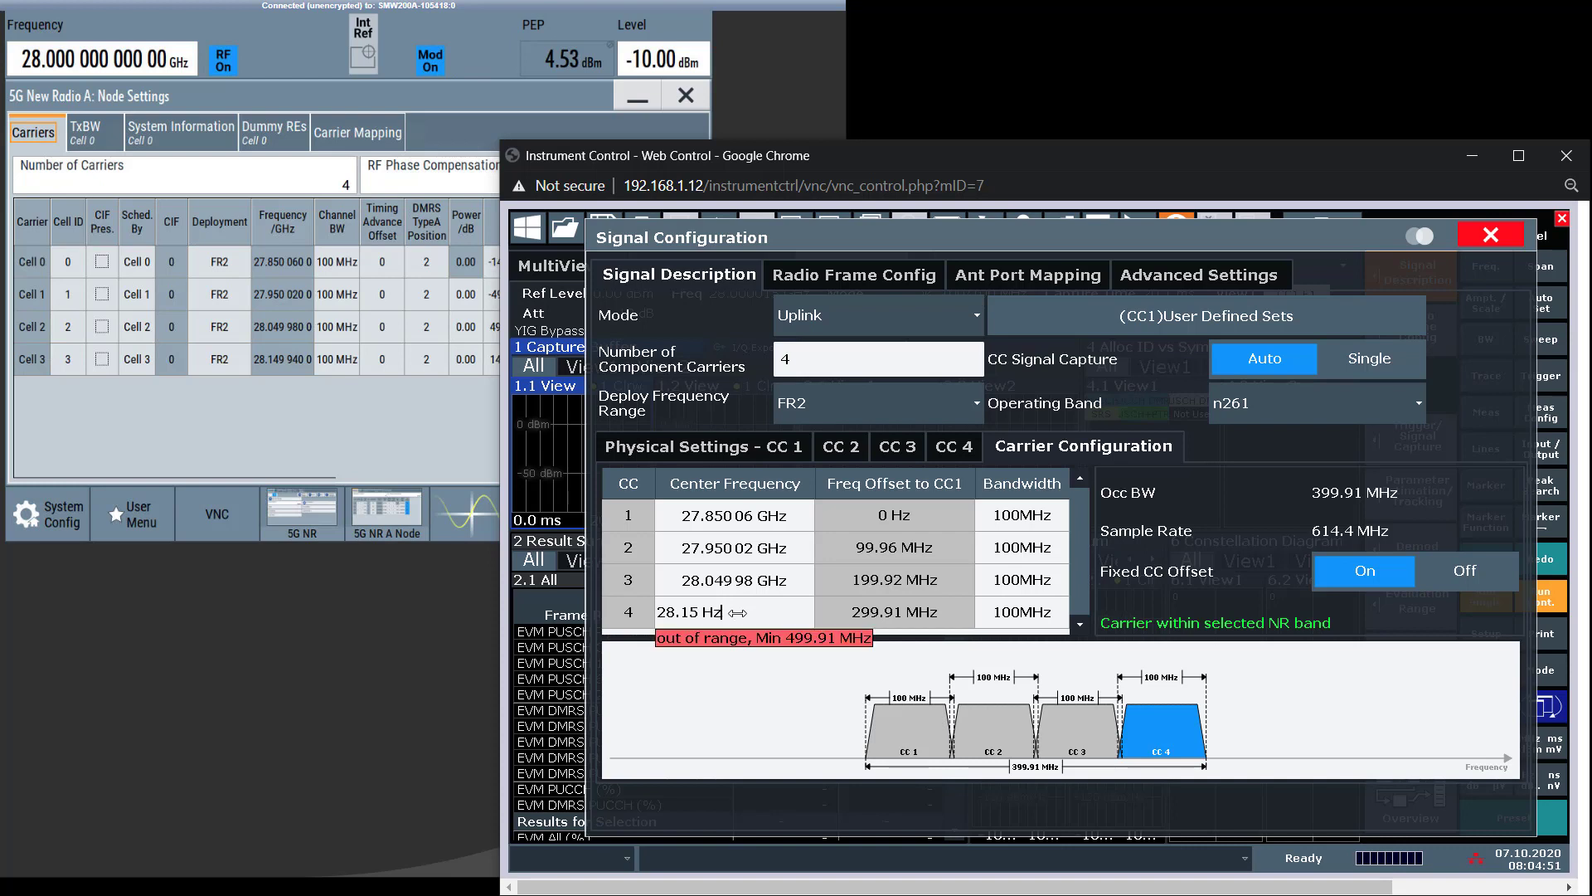
key(ctrl+a)
key(BackSpace)
text(28)
key(Return)
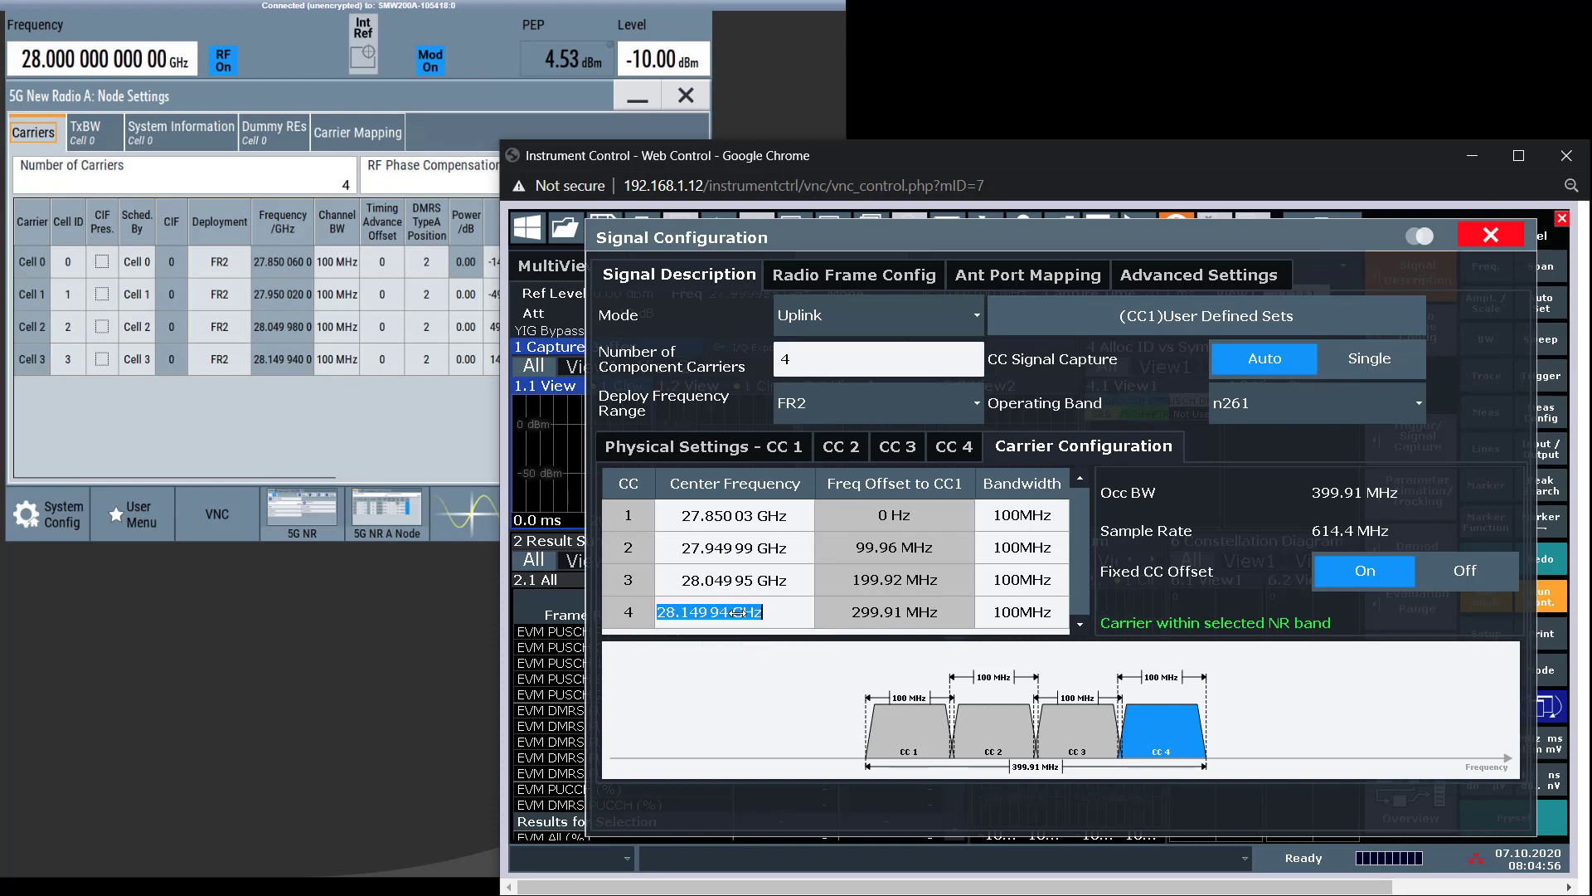
click(771, 579)
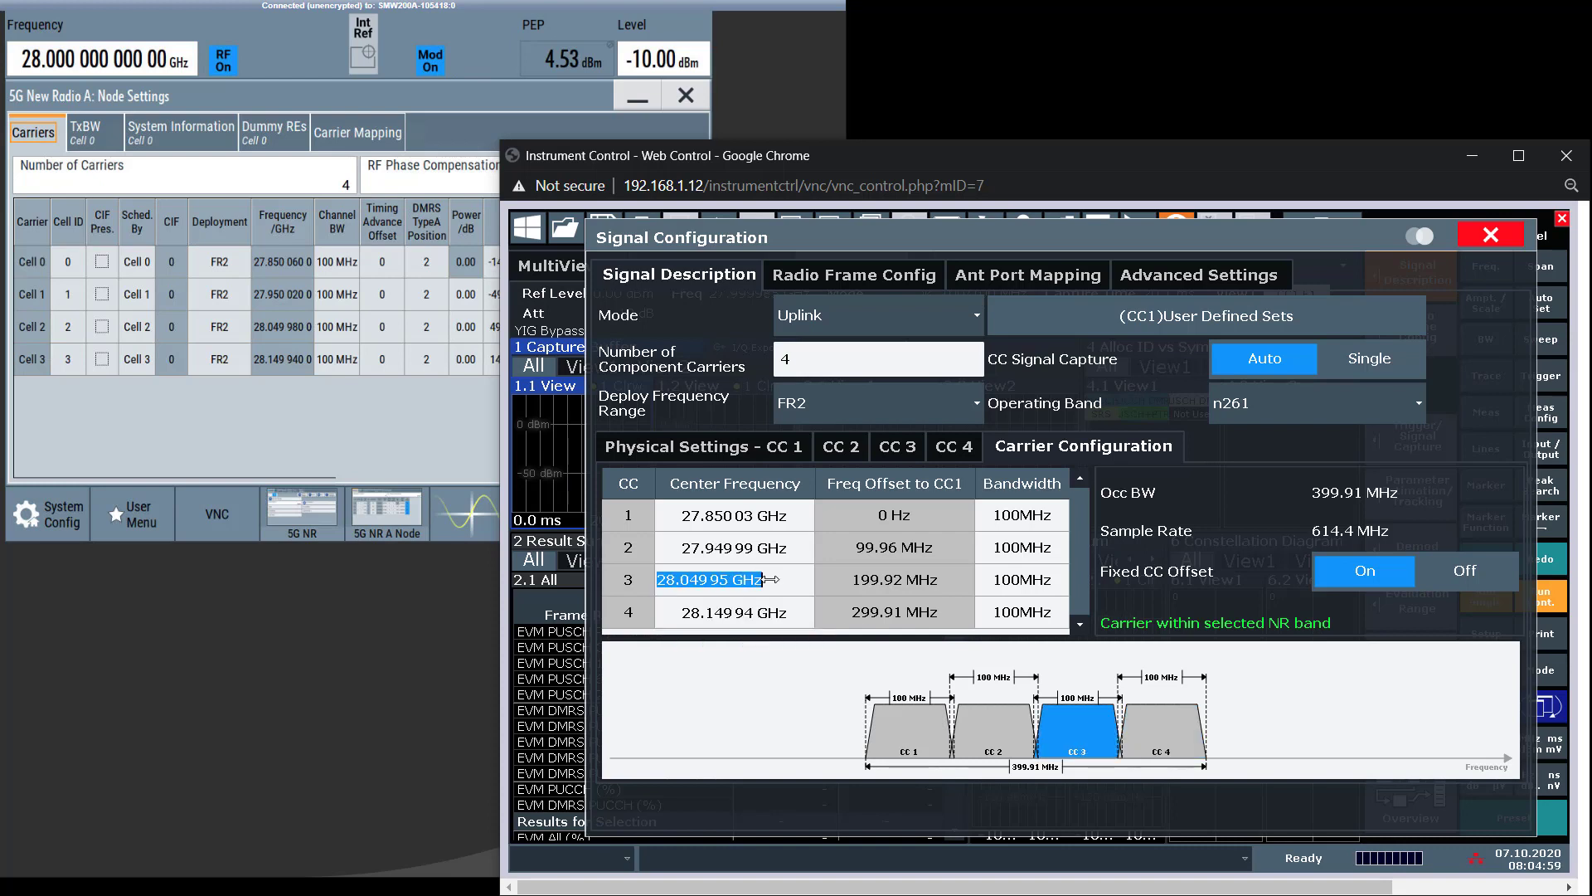
text(28.049980)
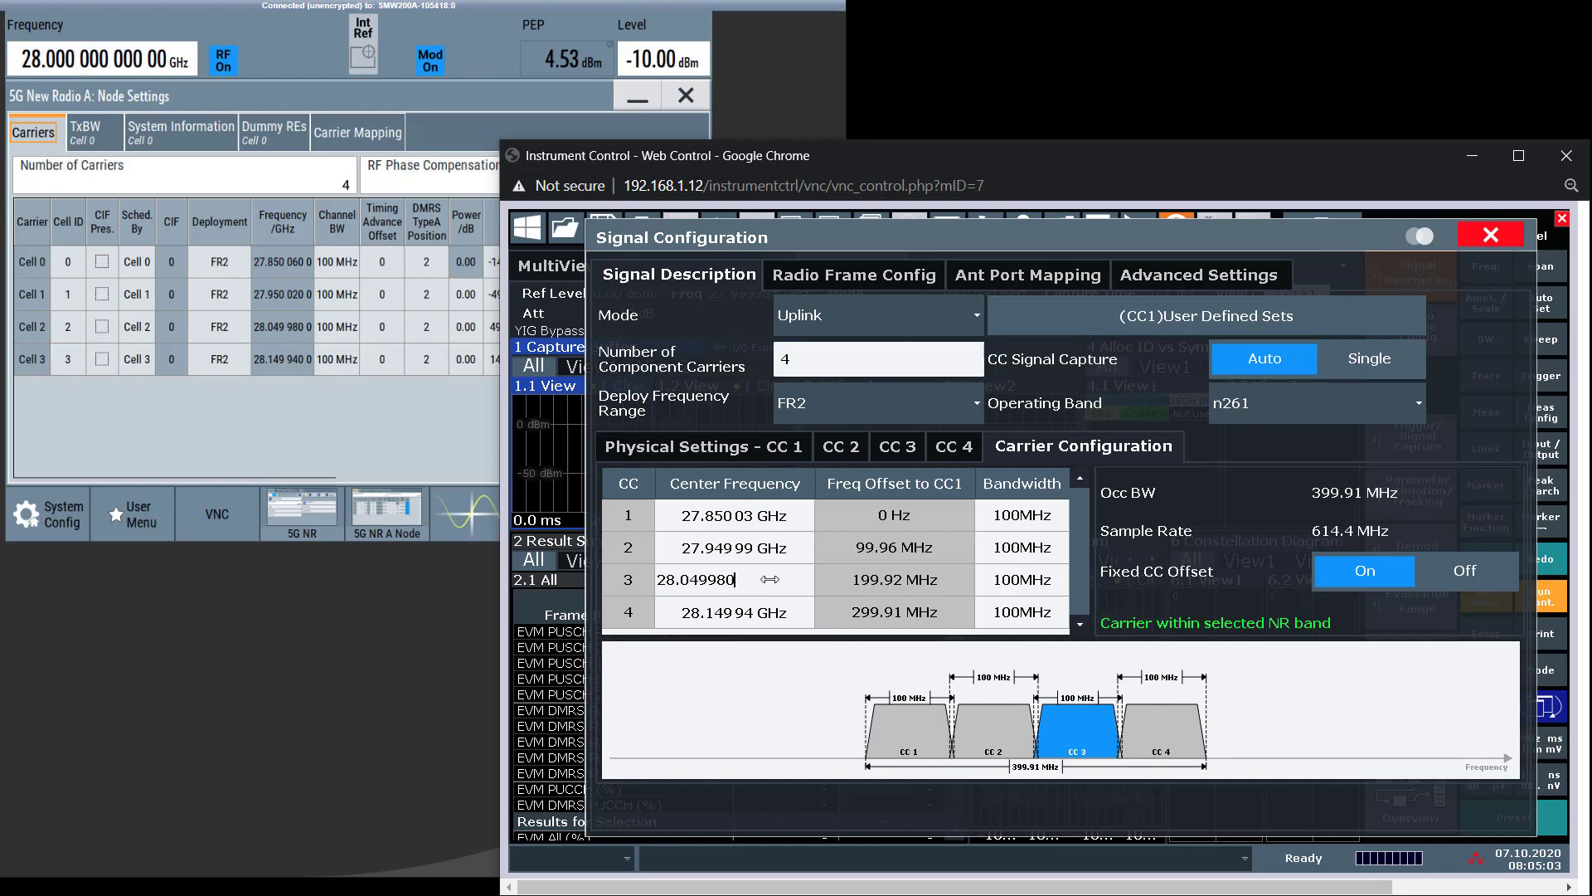
text(G)
key(Return)
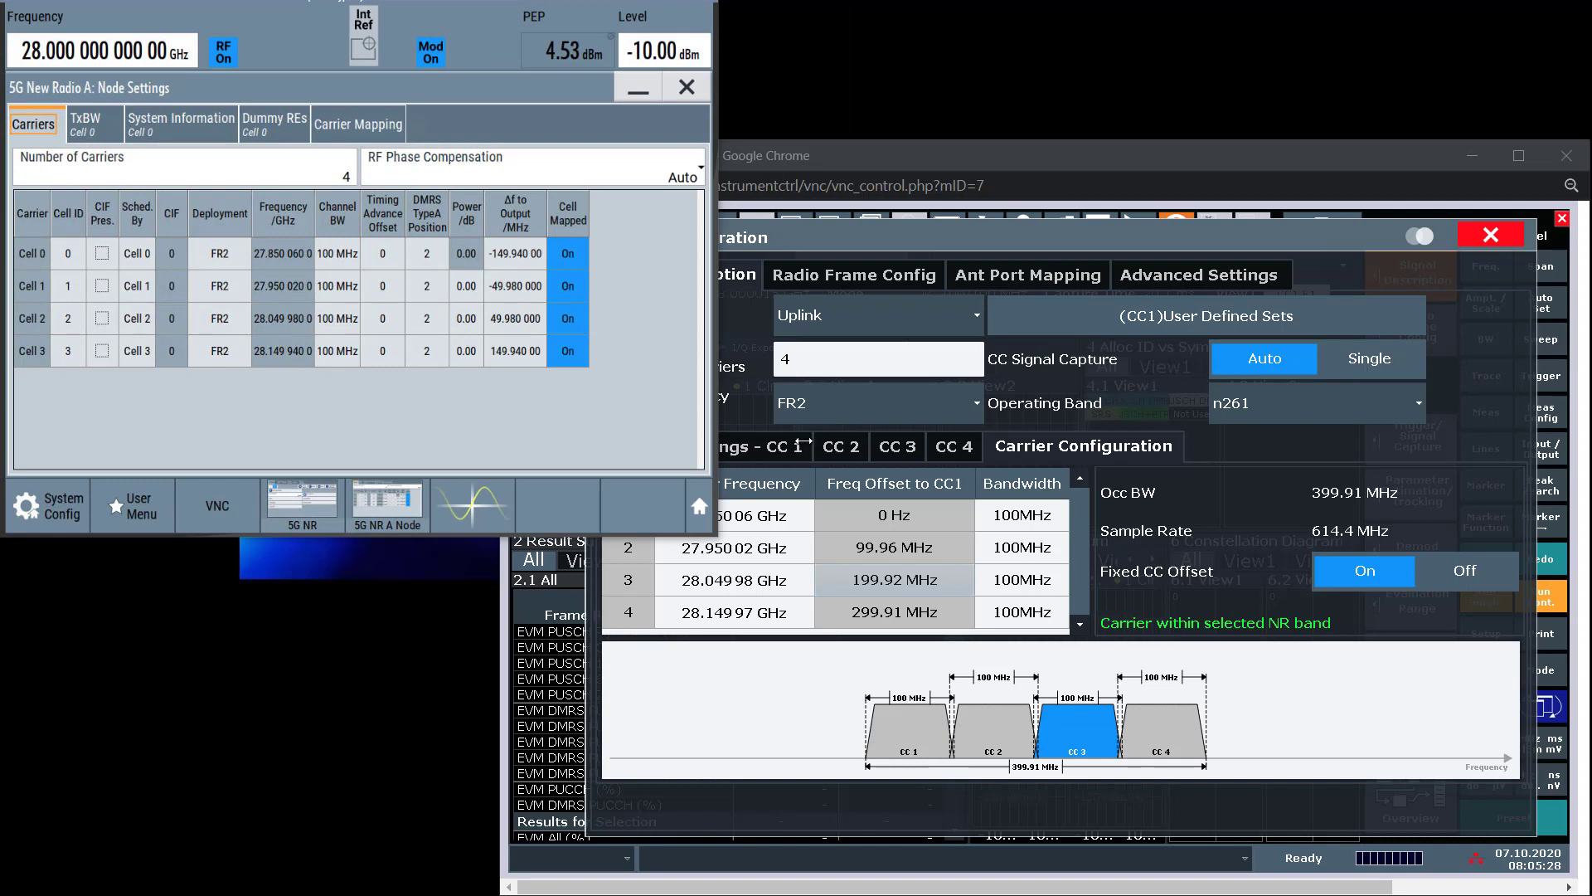
- Give CC 1's bandwidth part 120kHz NCP subcarrier spacing and 64 resource blocks
click(799, 440)
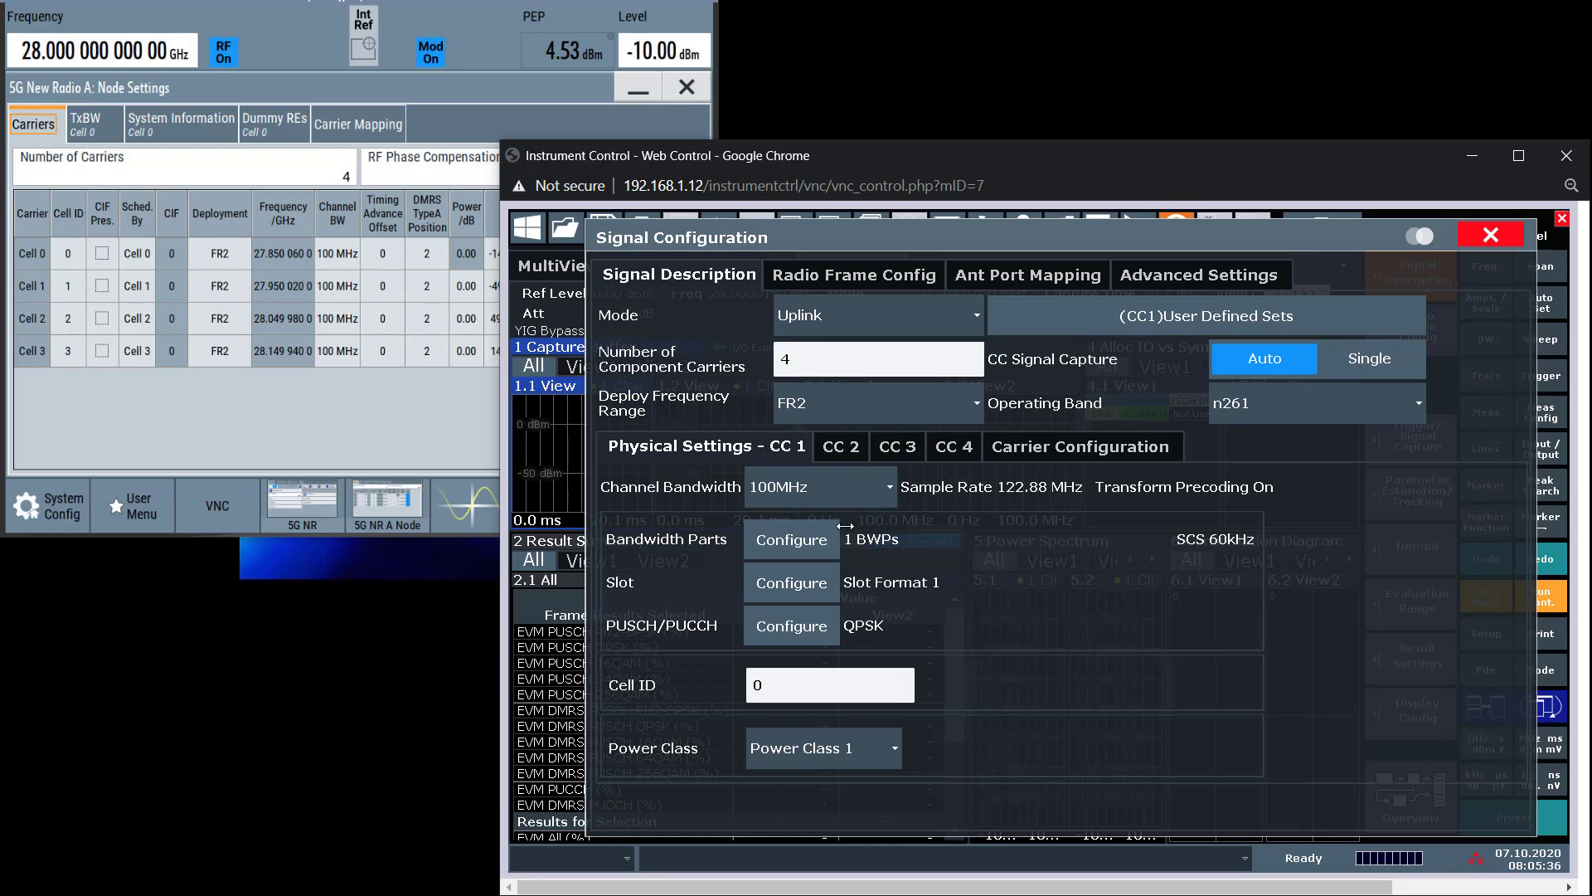
click(792, 583)
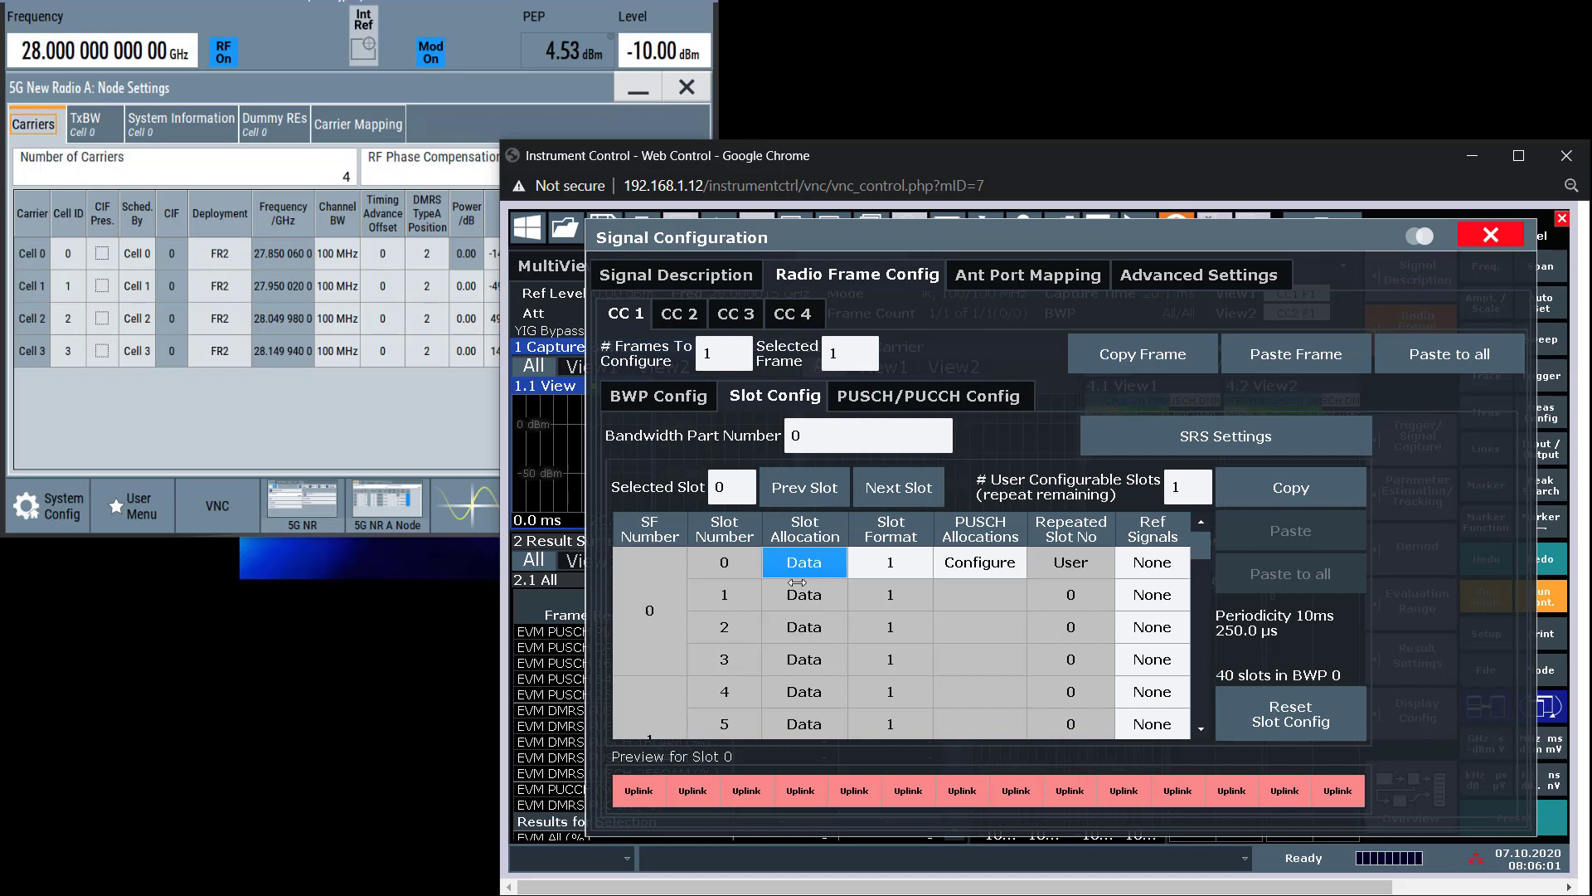
click(670, 397)
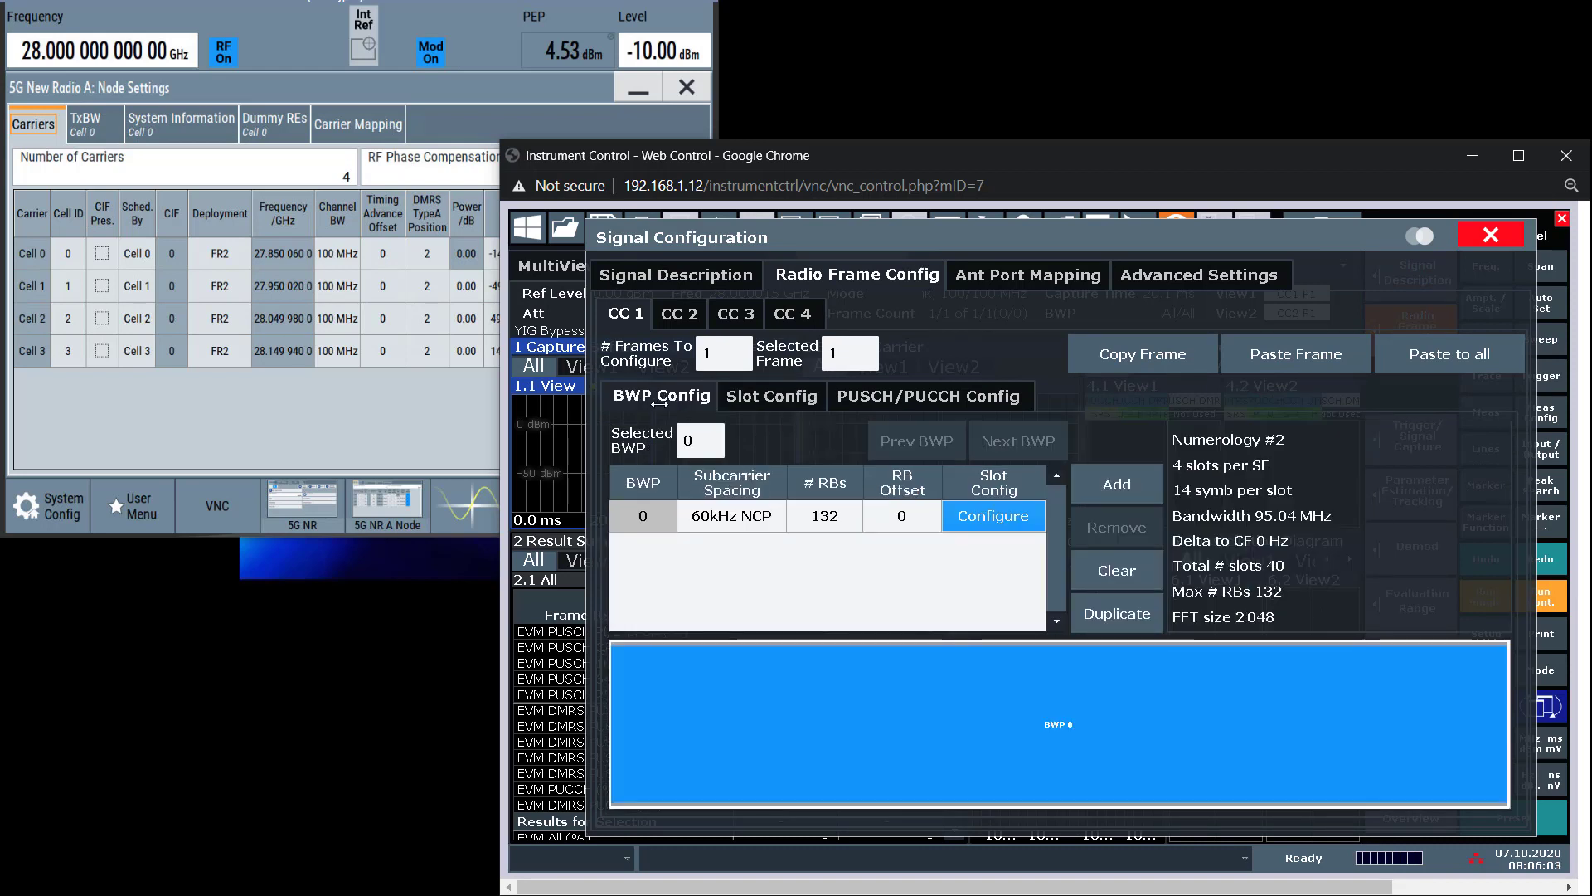
click(718, 513)
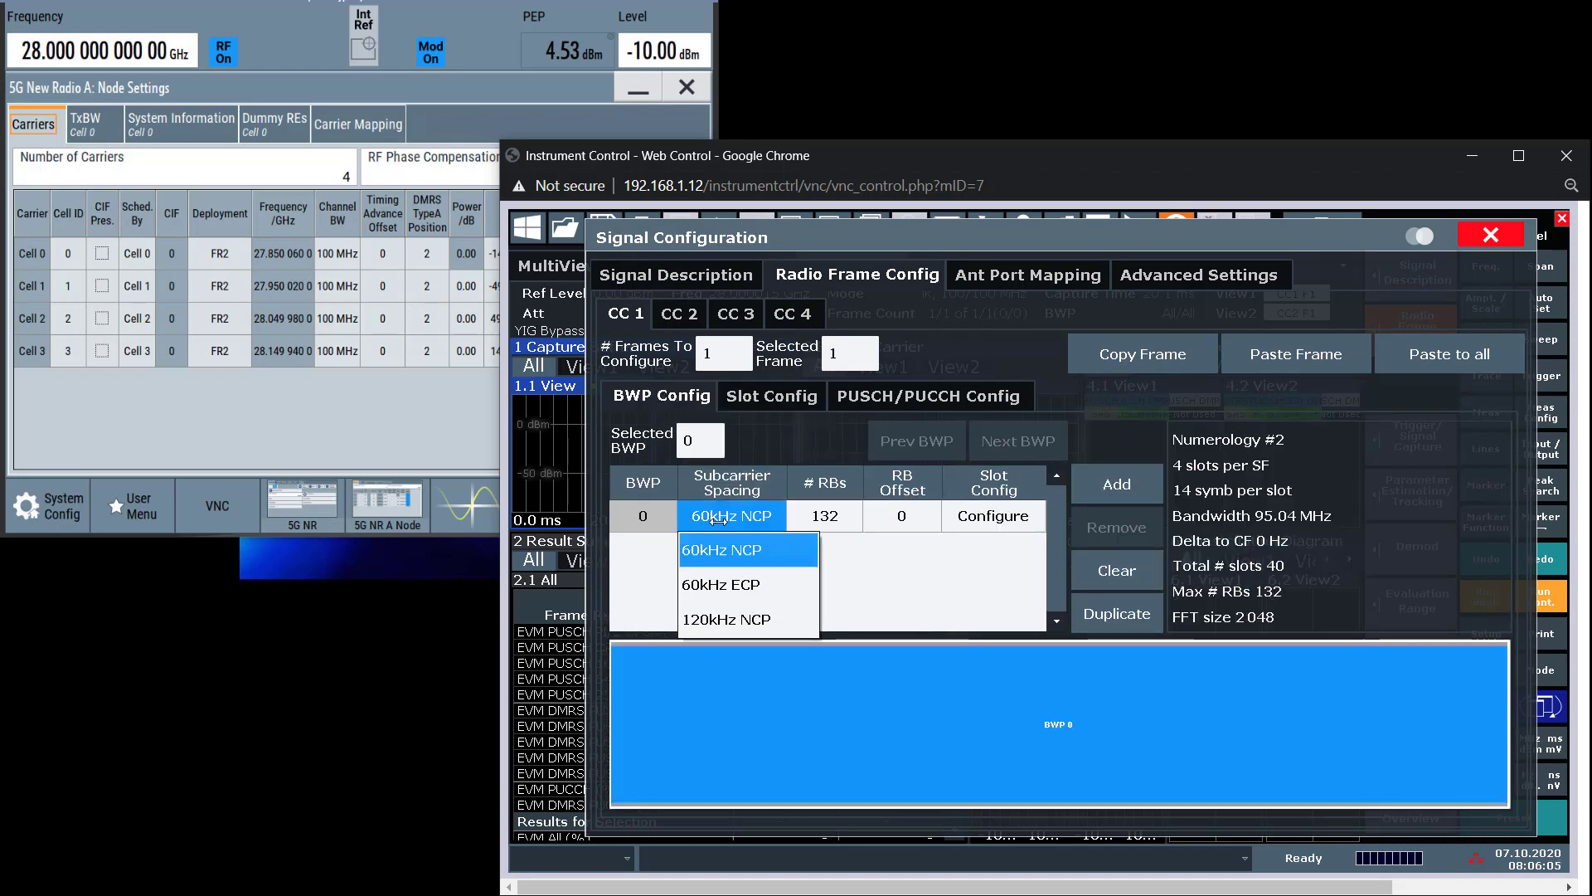
click(730, 617)
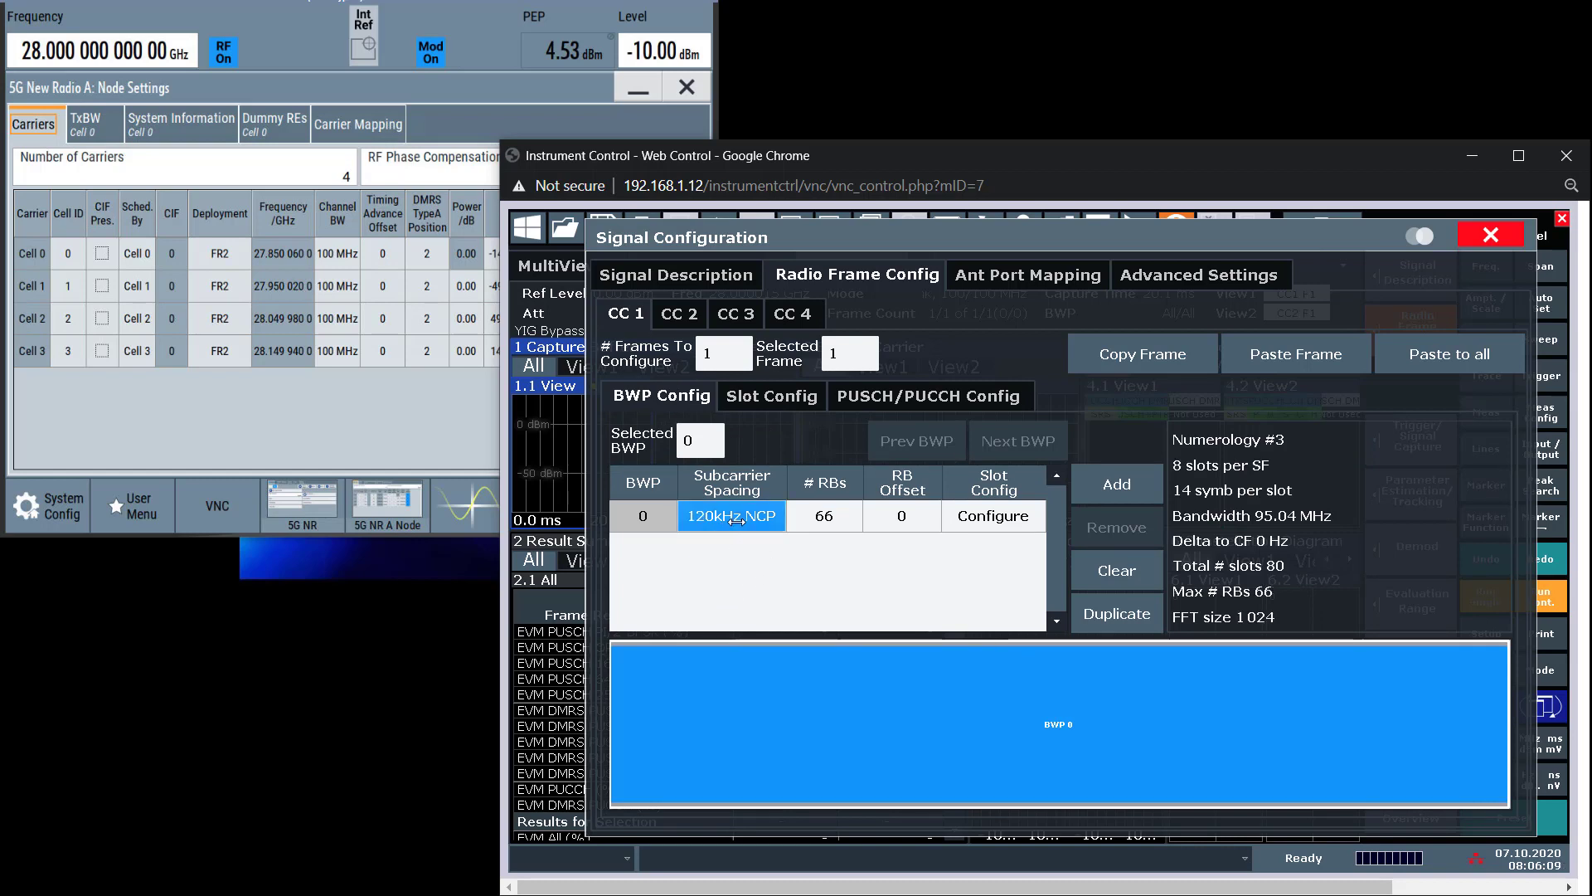
click(817, 516)
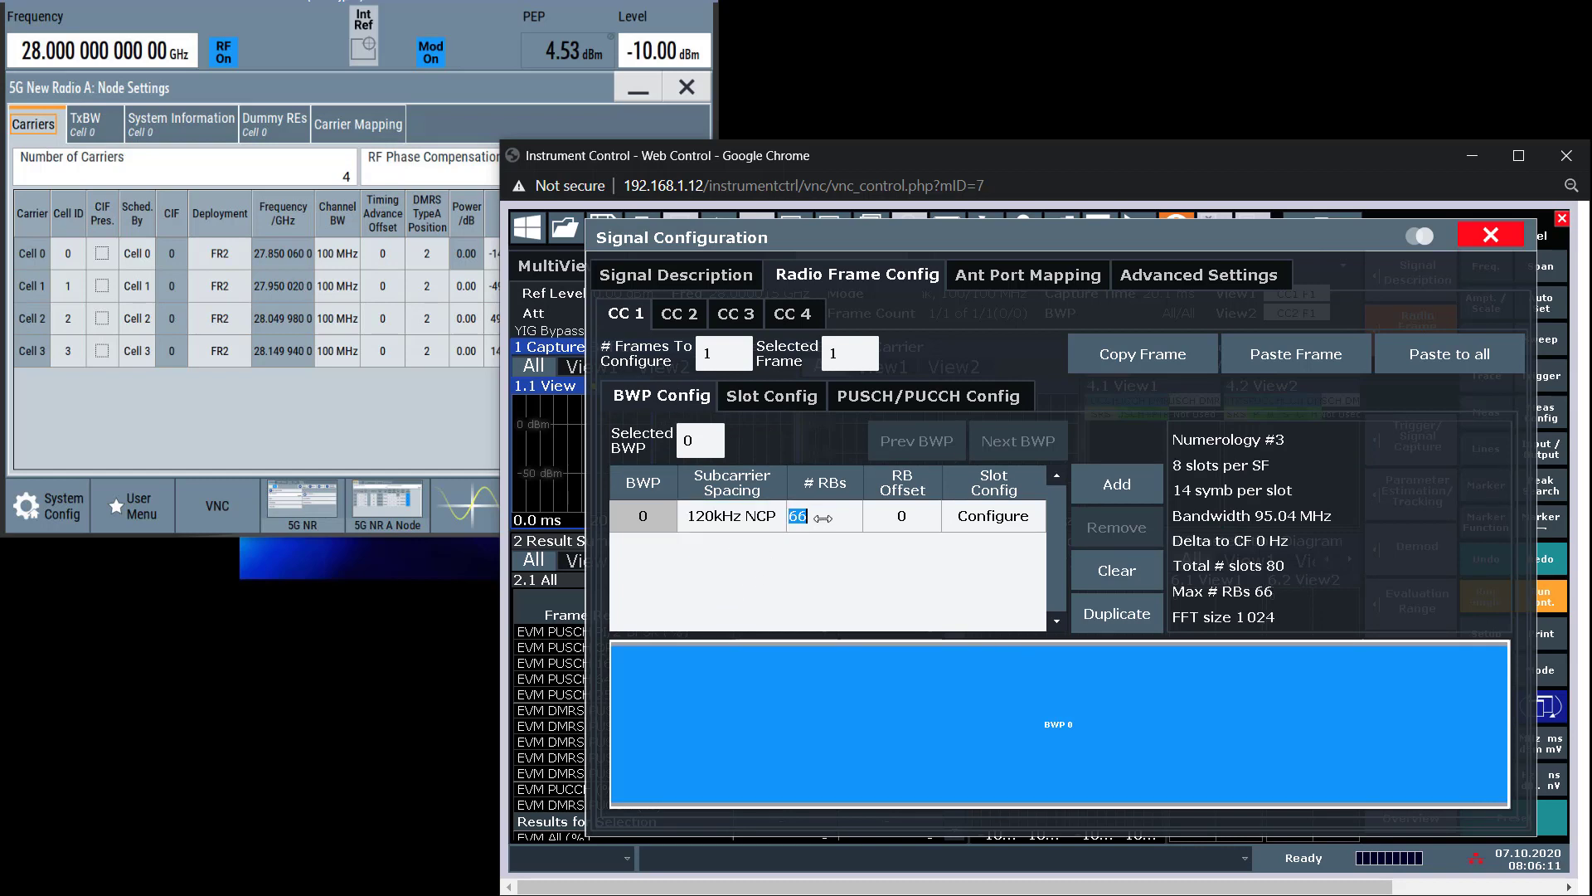
text(64)
key(Tab)
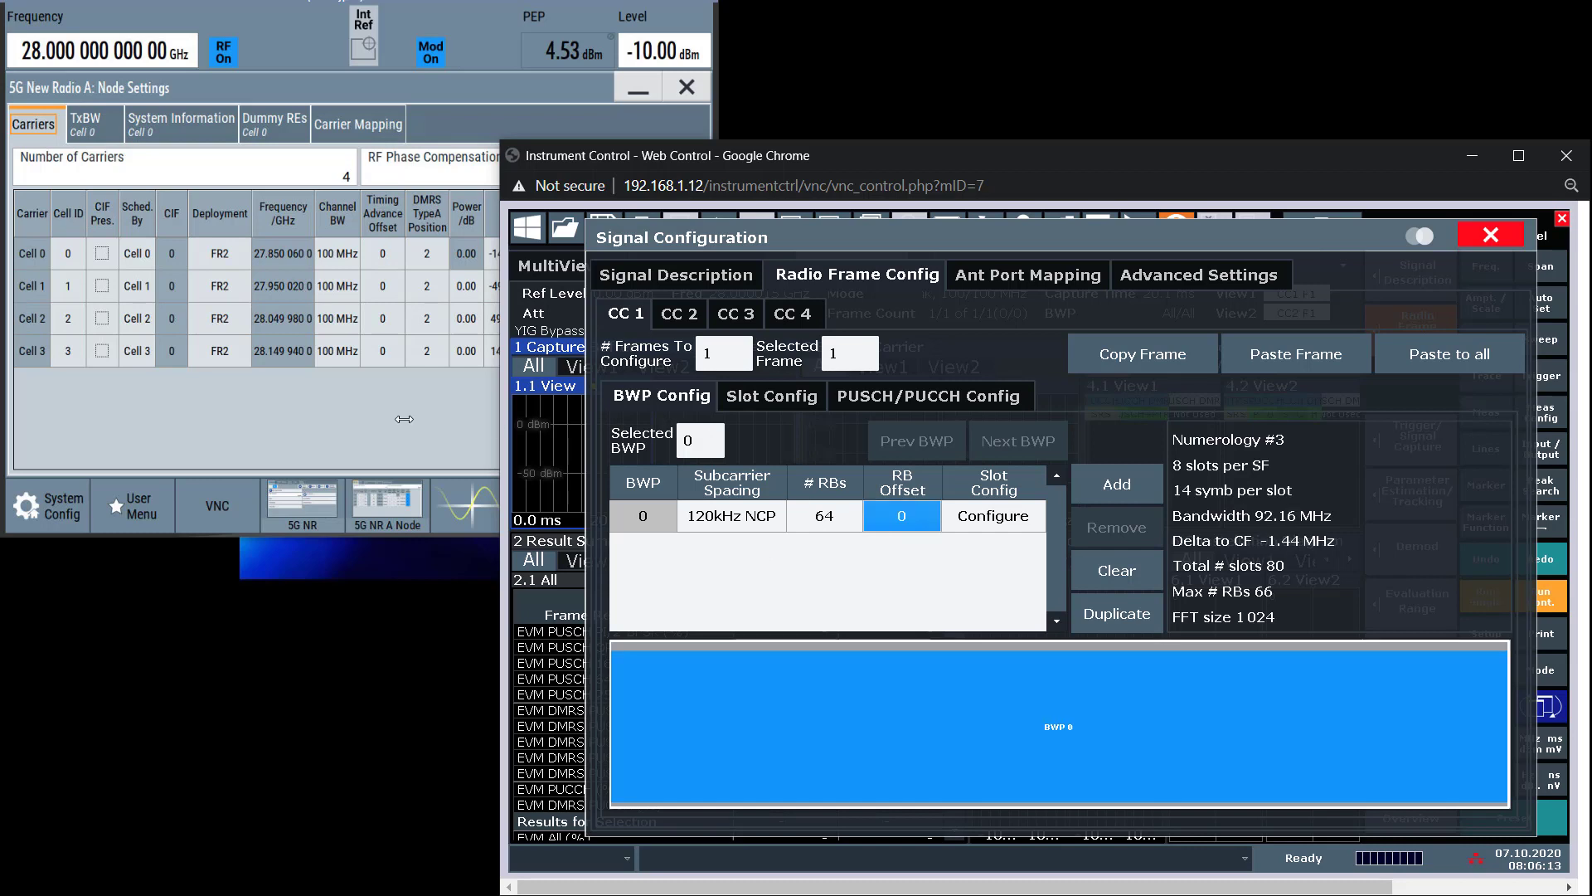
click(352, 417)
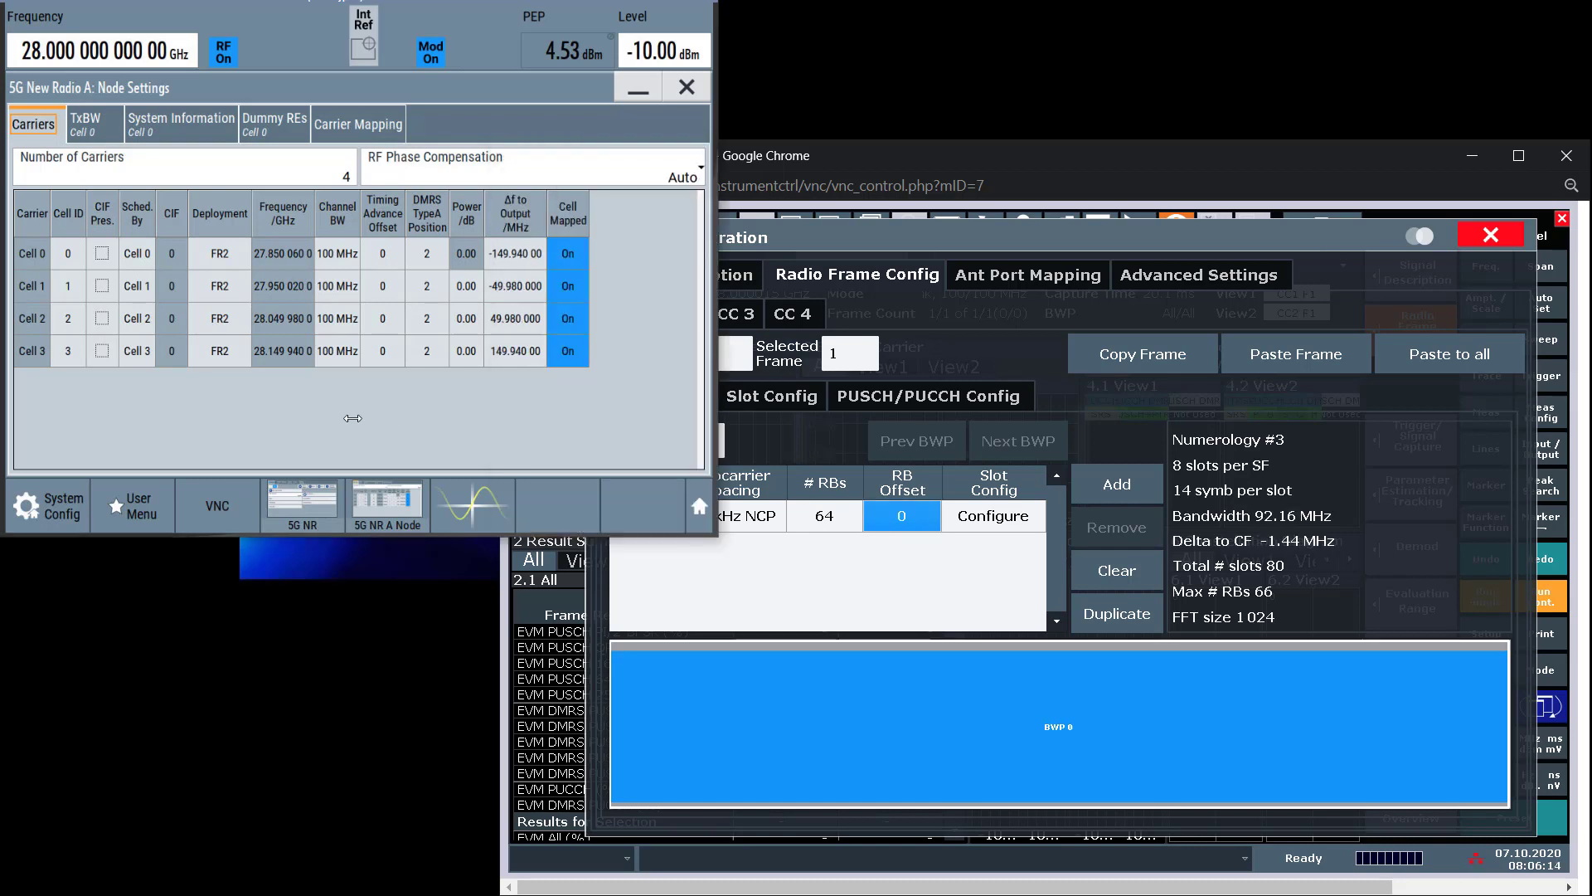
- Close the SMW node settings, view its 5G NR quick settings, and open FSW's BWP 0 slot configuration
click(661, 100)
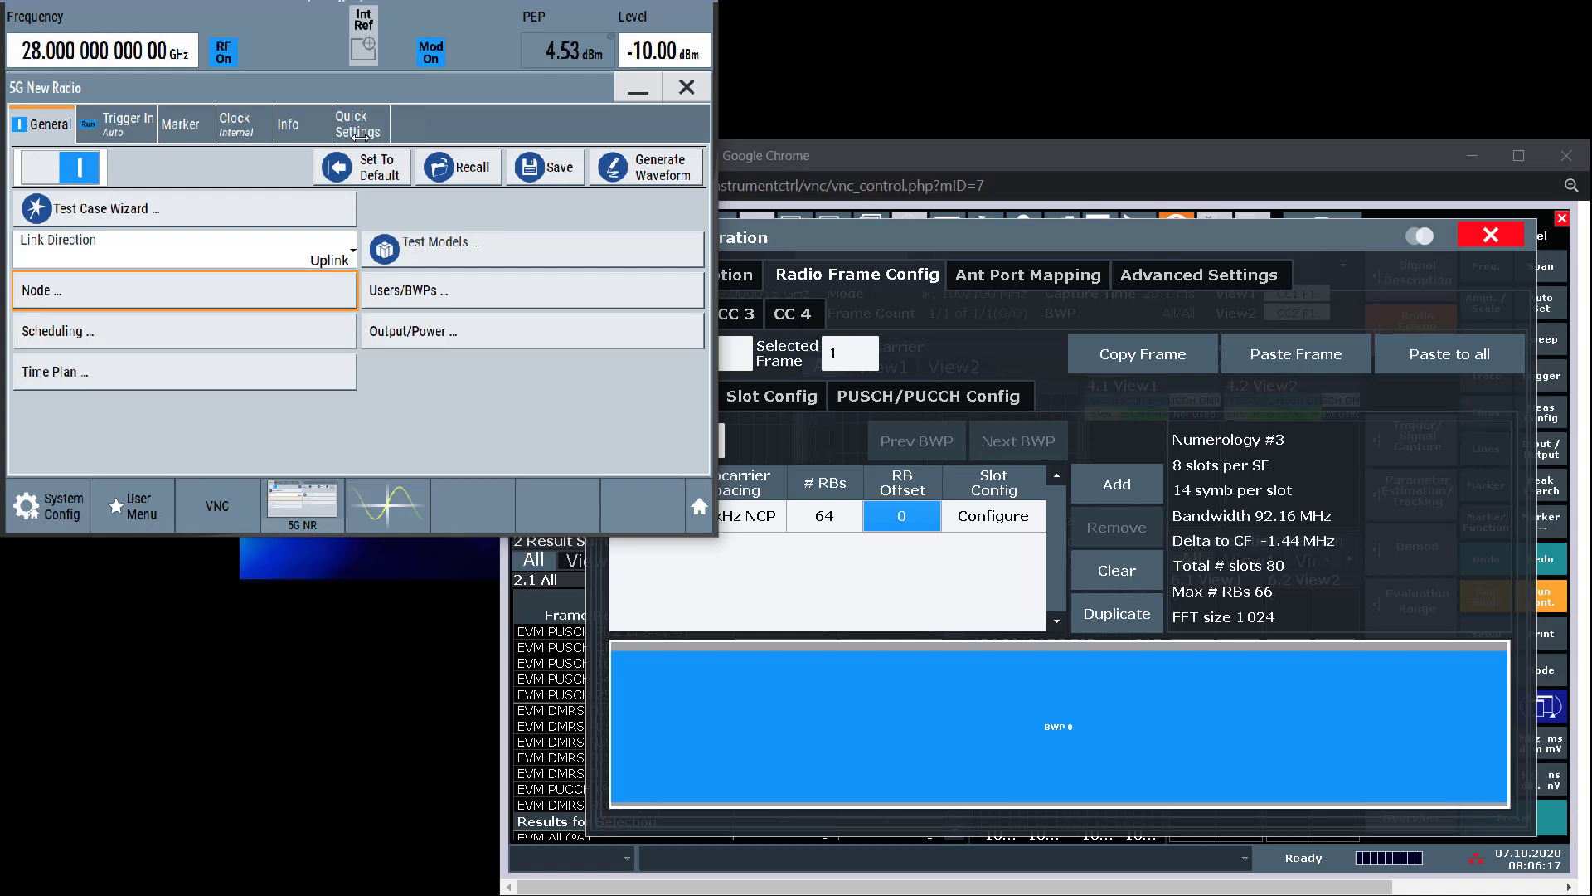
click(368, 131)
scroll(377, 202, down, 1)
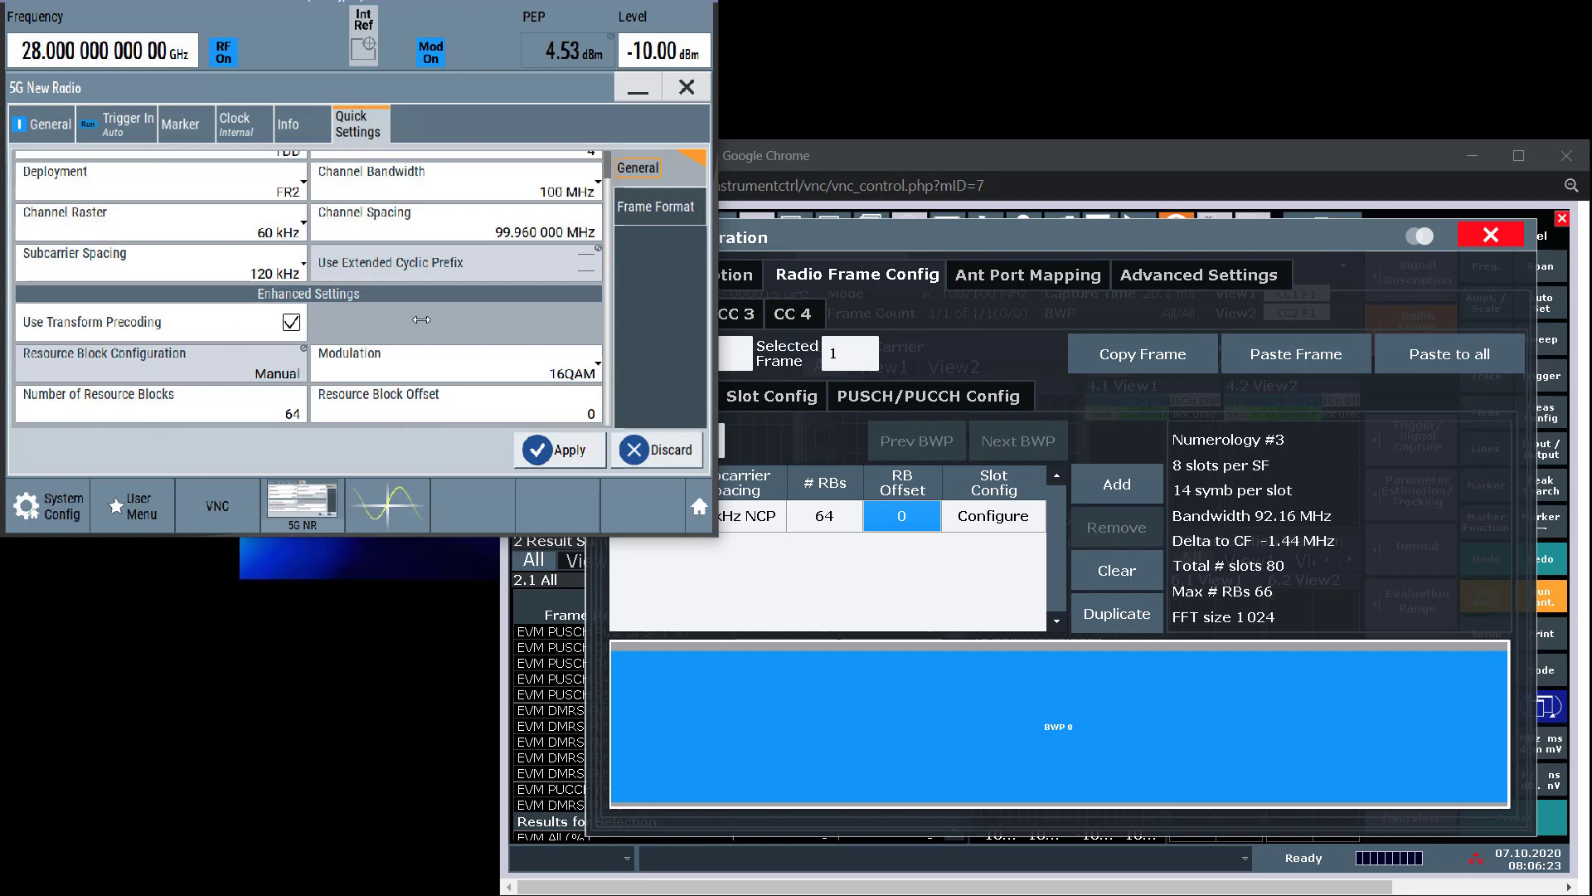
click(962, 521)
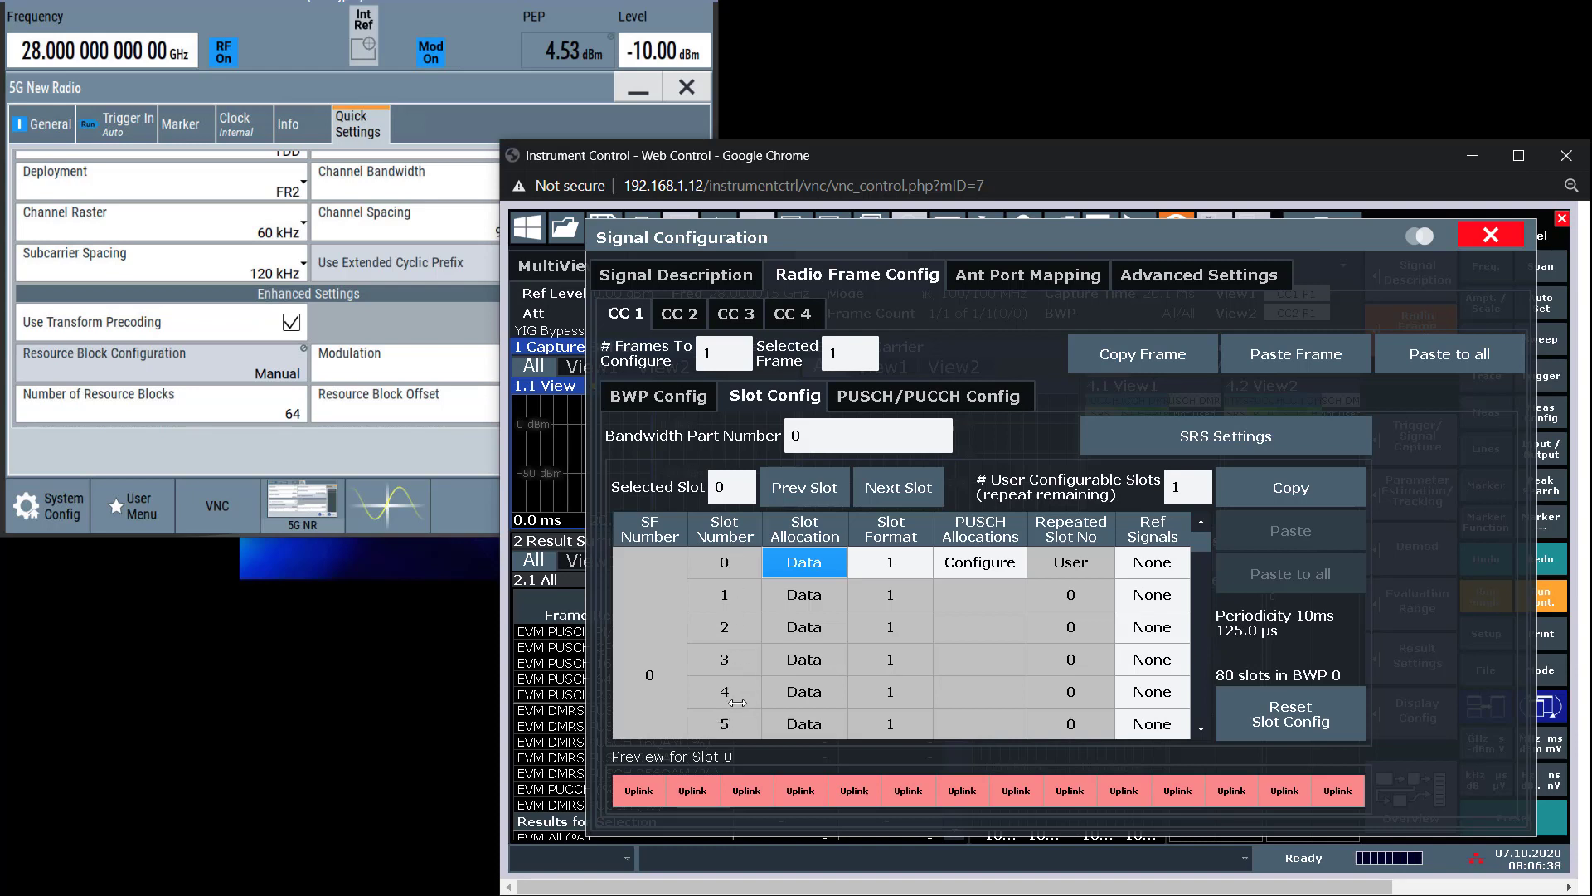
- Set slot 0's PUSCH allocation modulation to 16QAM and bring up its PUSCH enhanced settings
click(800, 561)
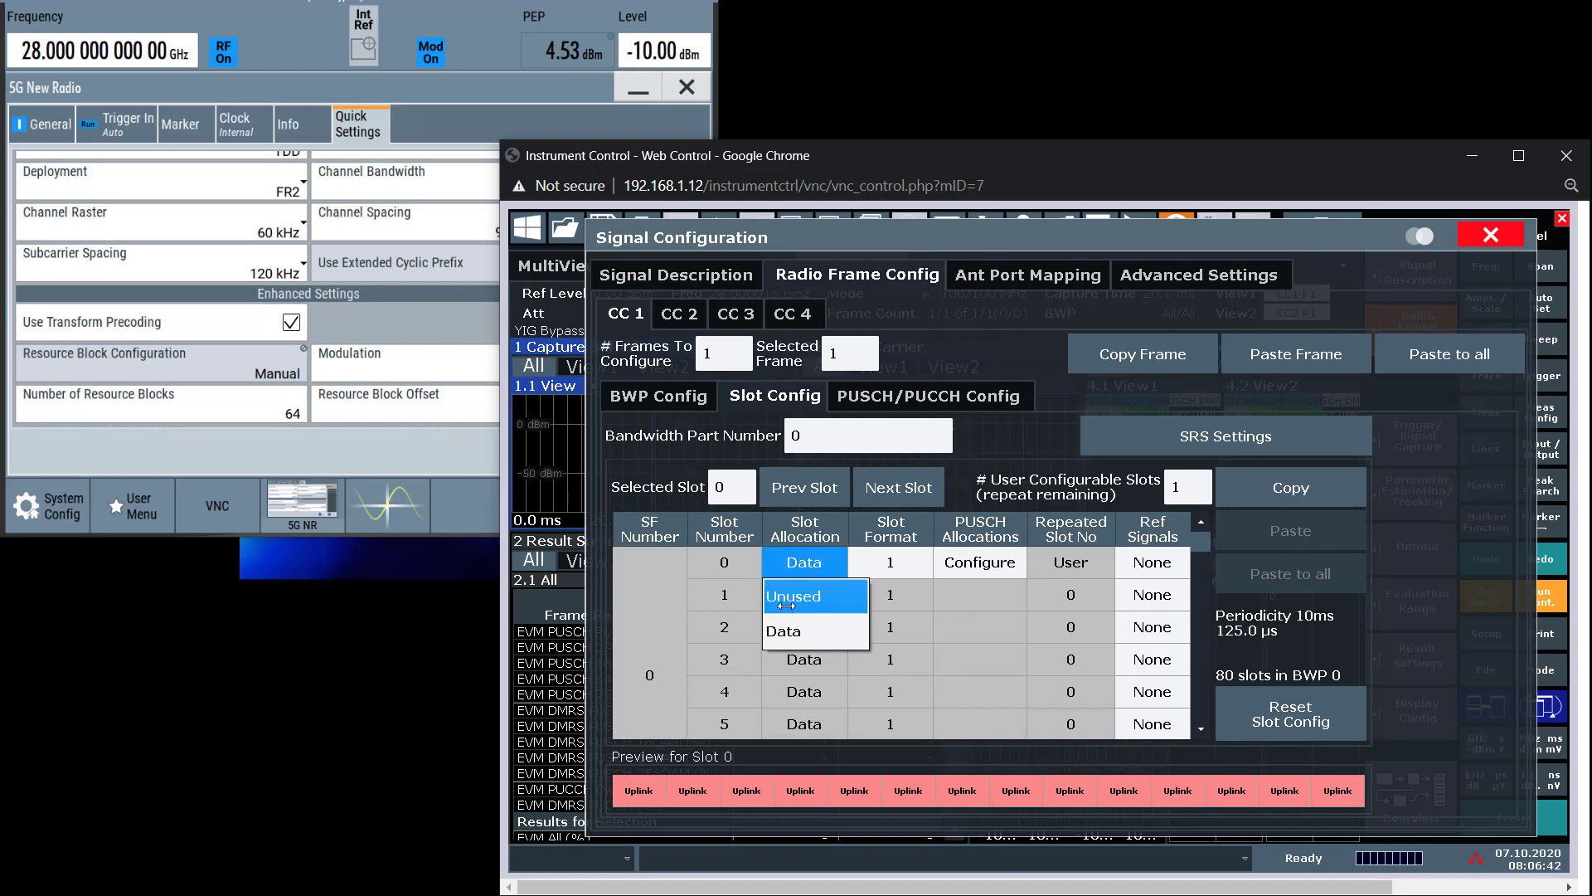
click(953, 563)
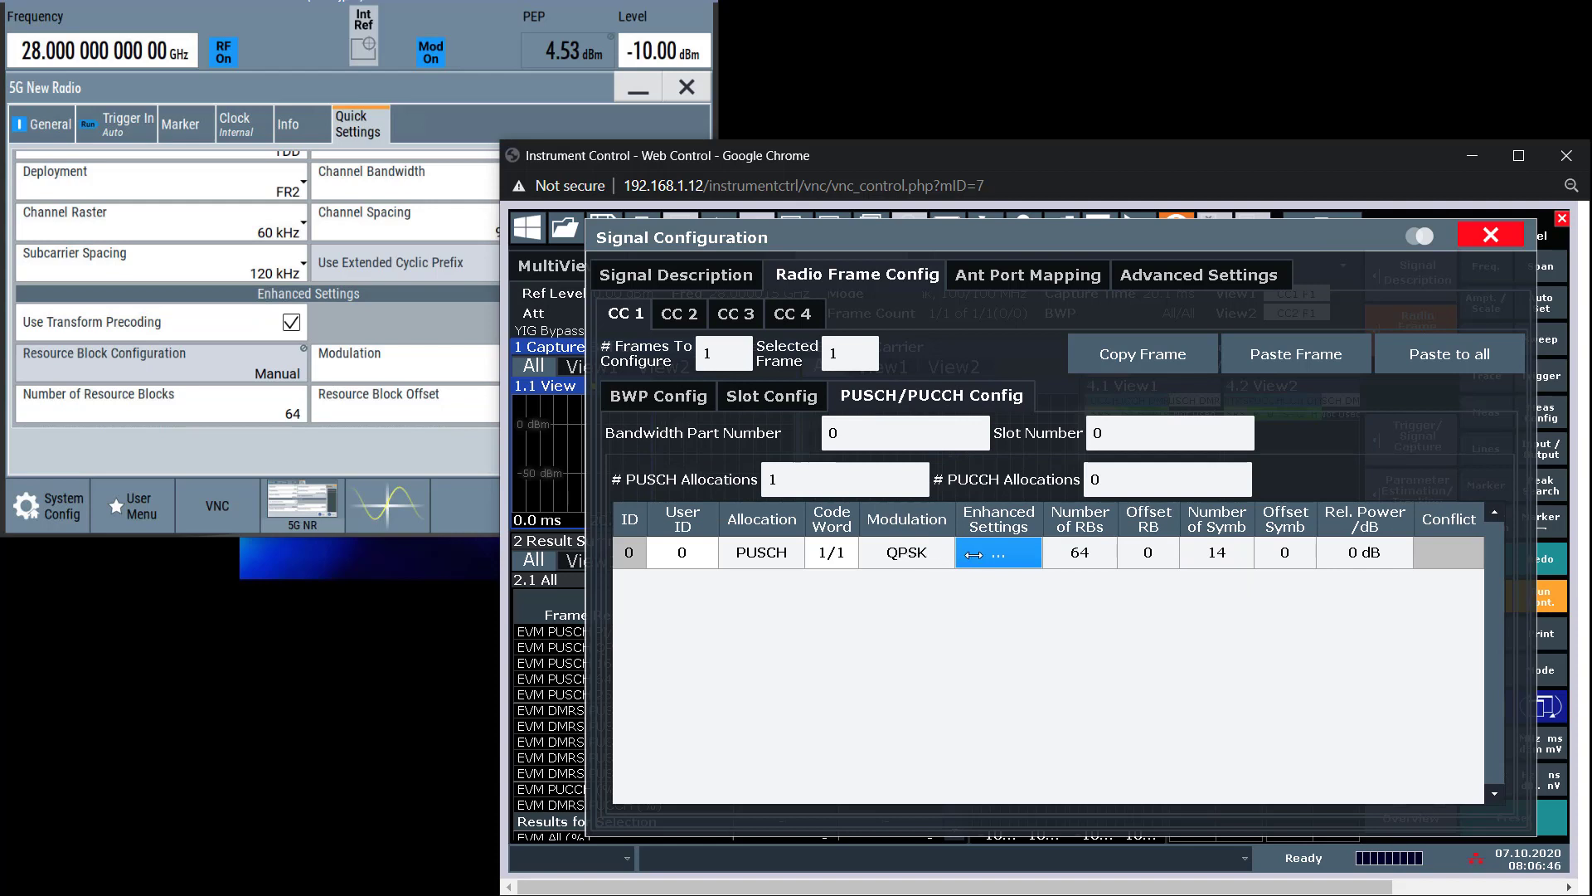
click(906, 551)
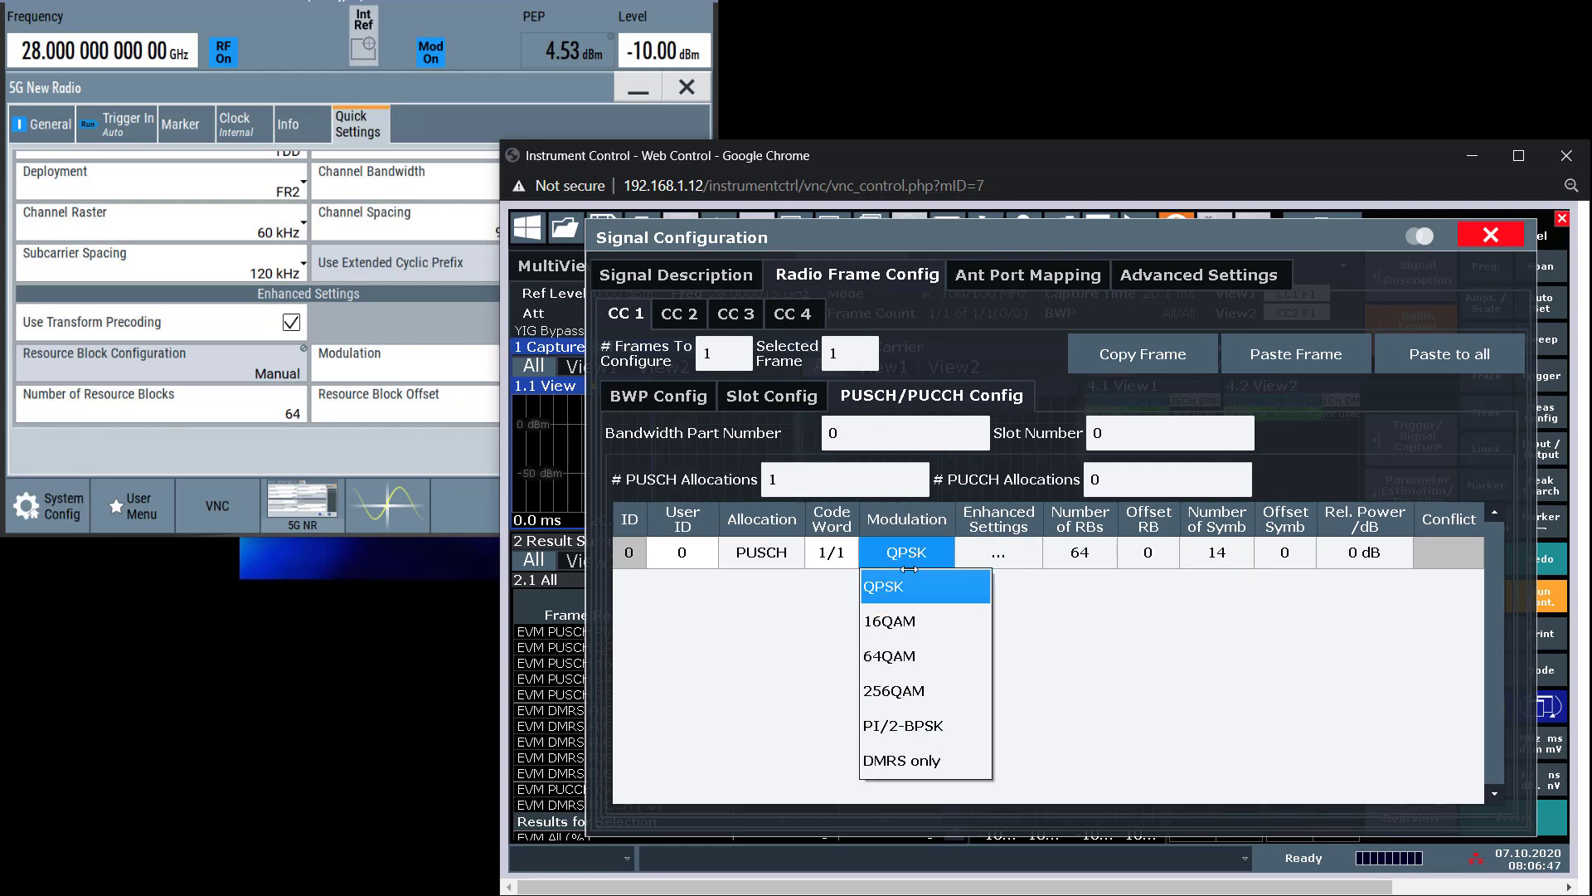
click(906, 604)
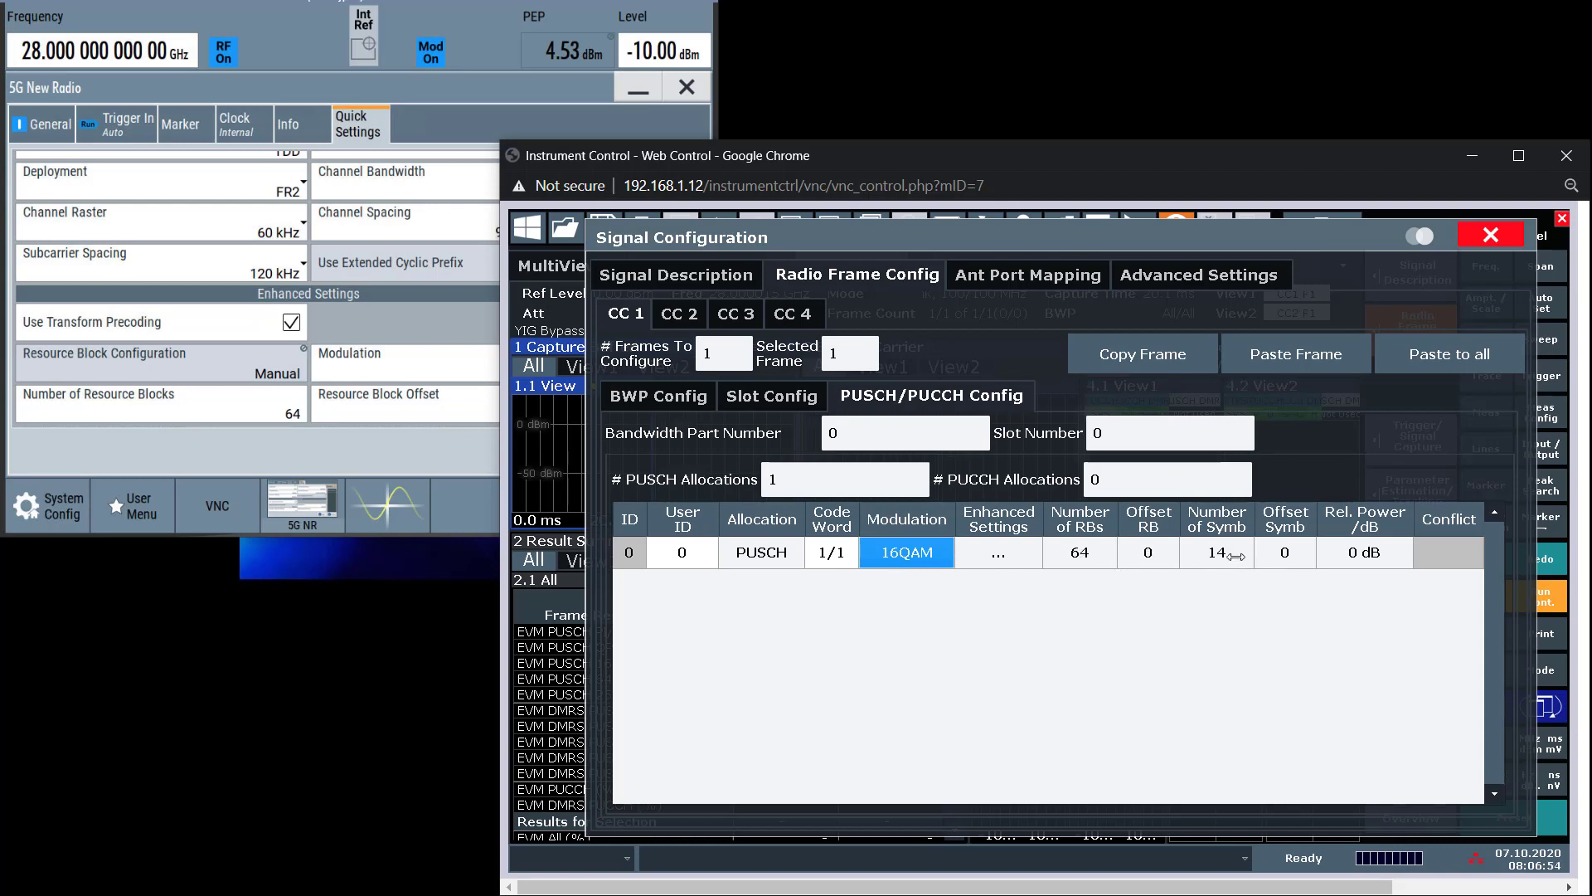
click(443, 446)
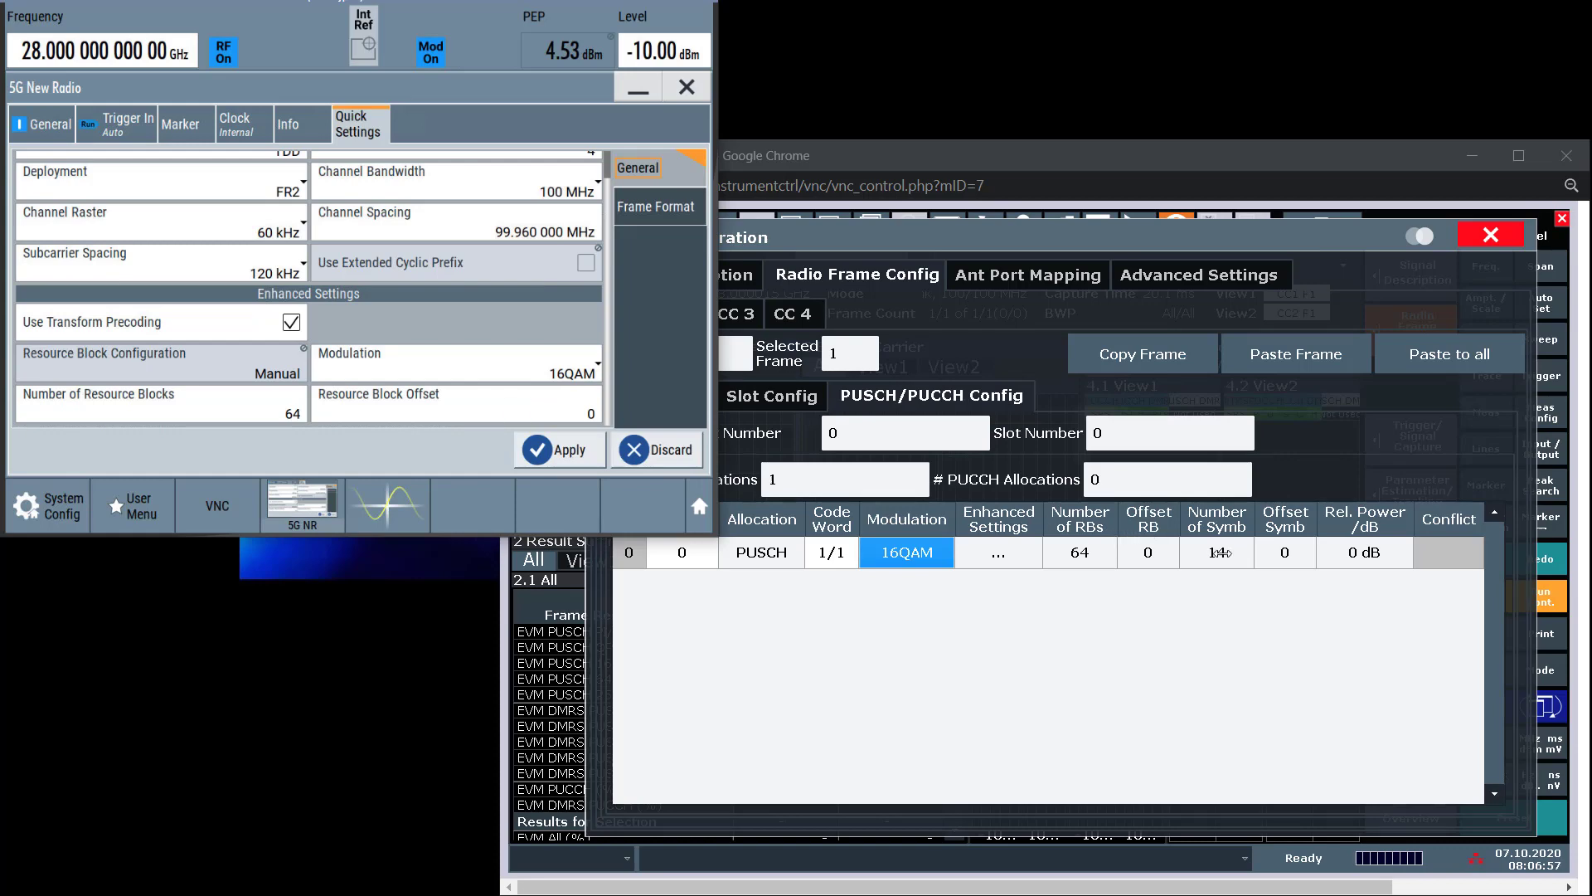
click(1012, 559)
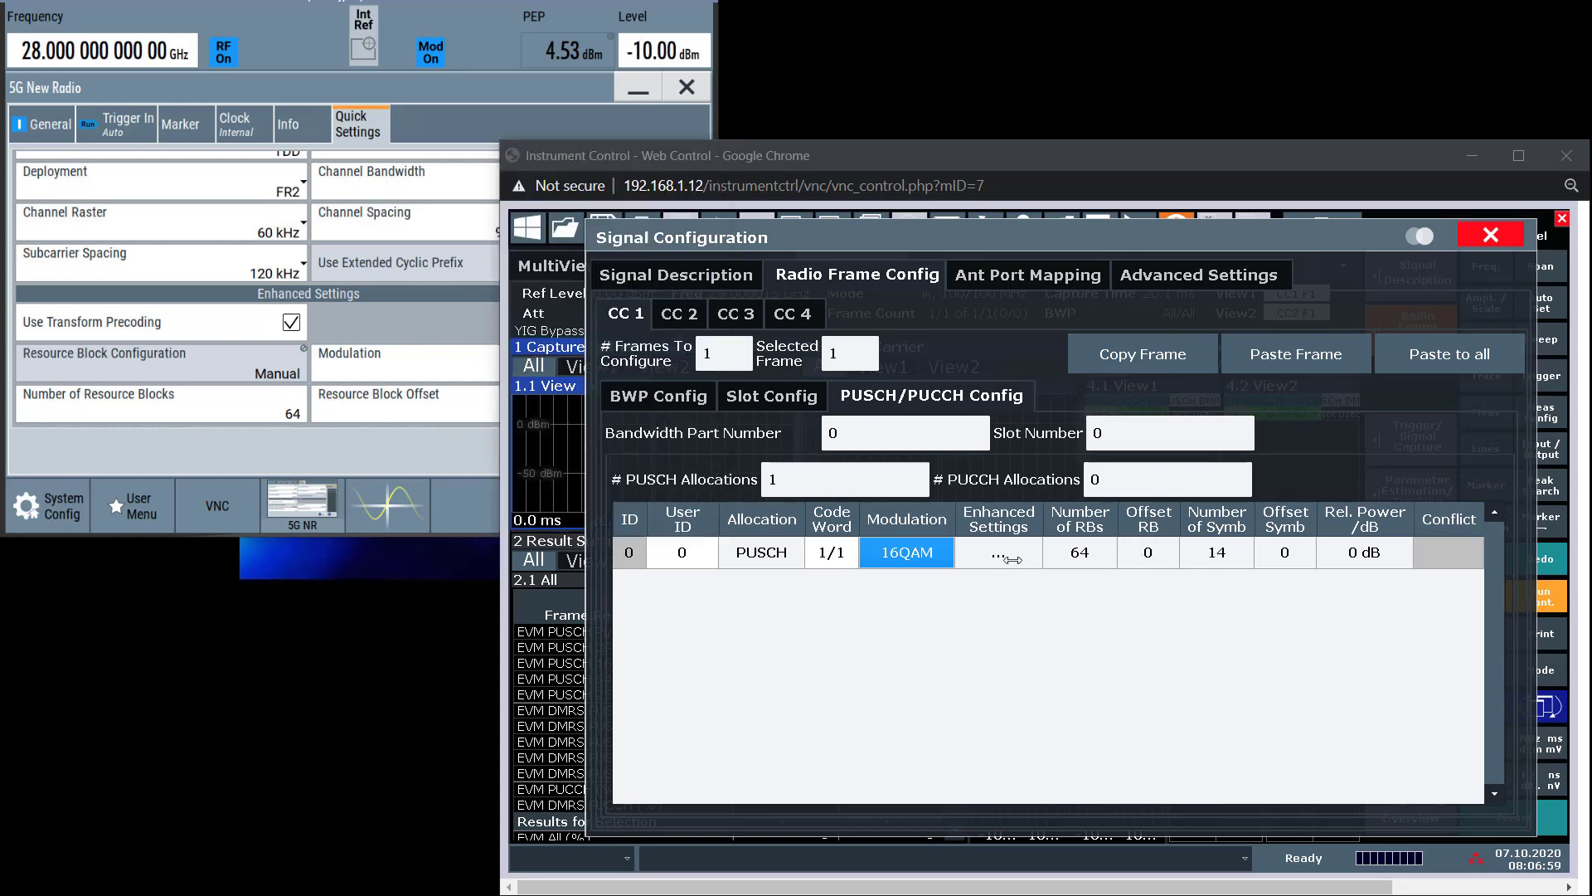
click(1012, 559)
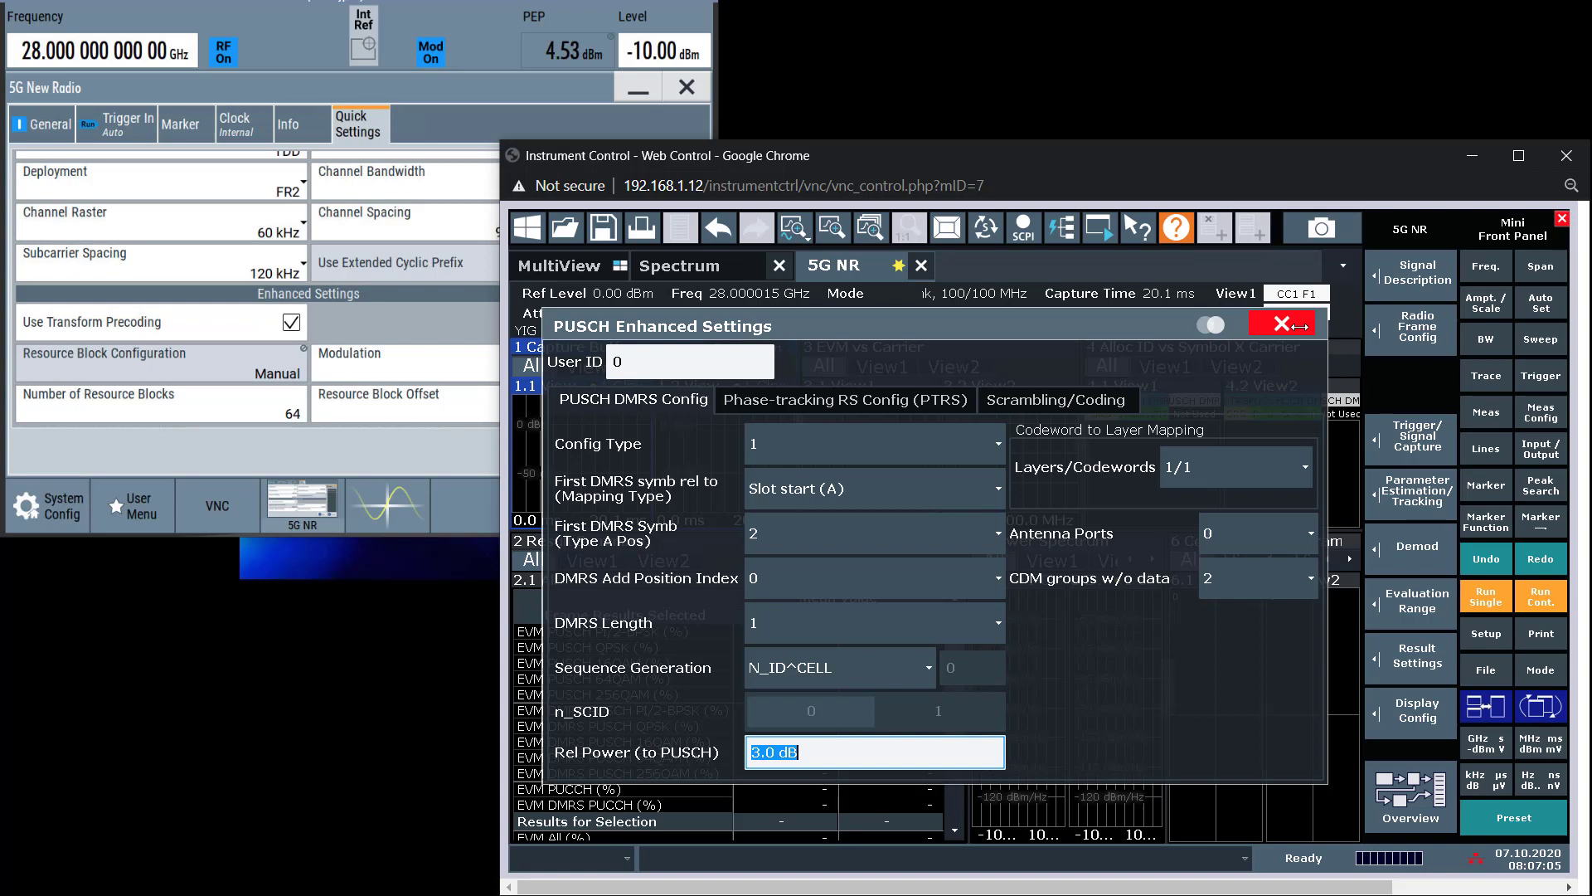
- Confirm PTRS state is Off, close PUSCH Enhanced Settings, and return to the BWP configuration
click(941, 399)
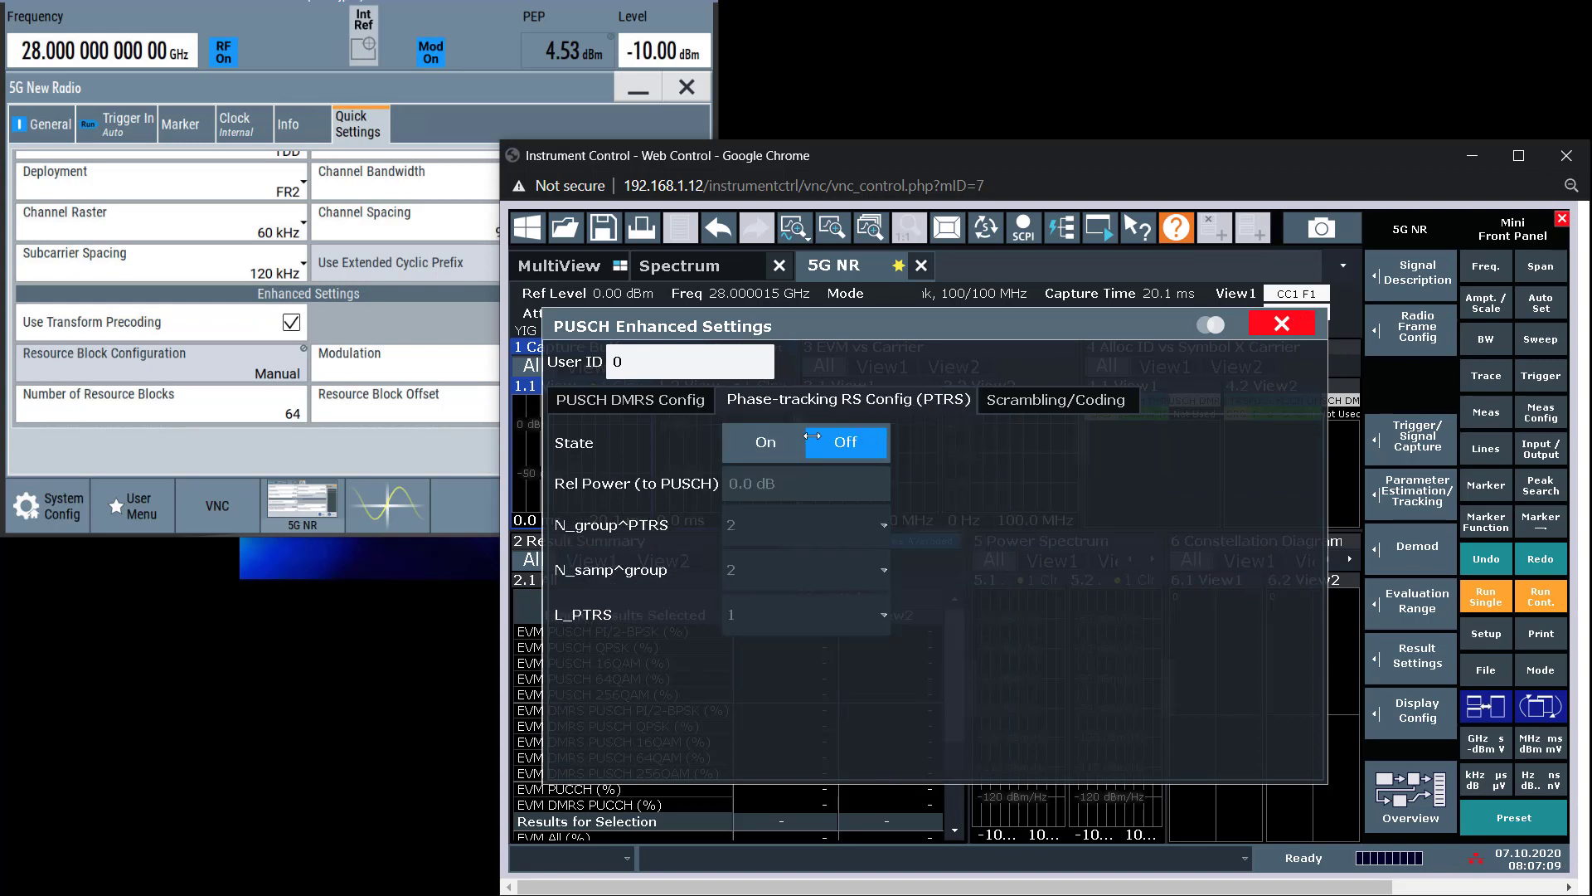
click(1262, 317)
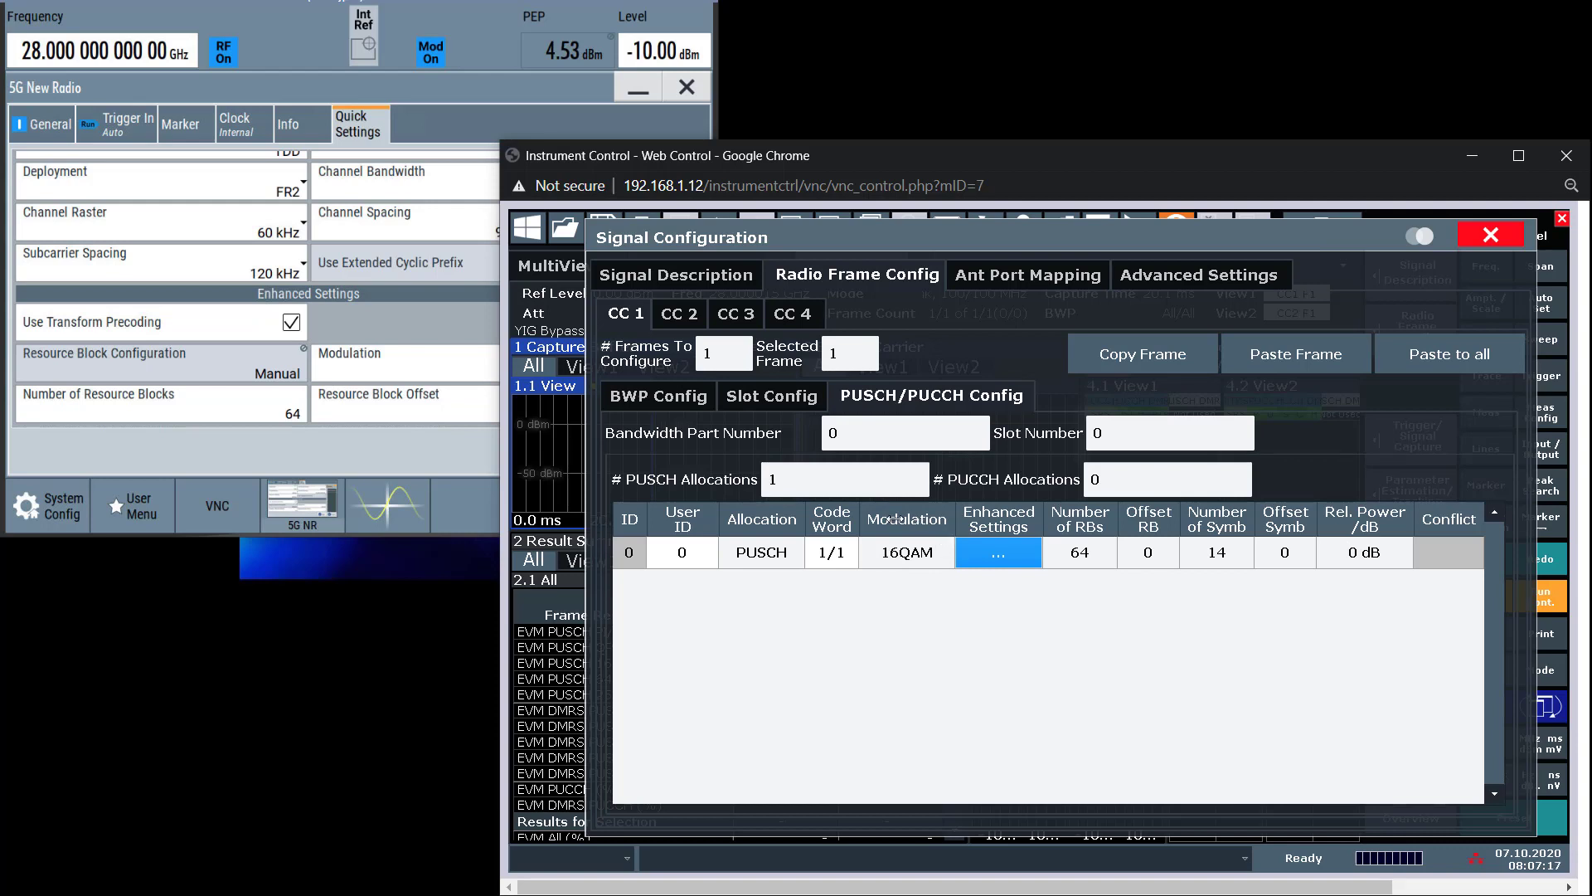
click(642, 394)
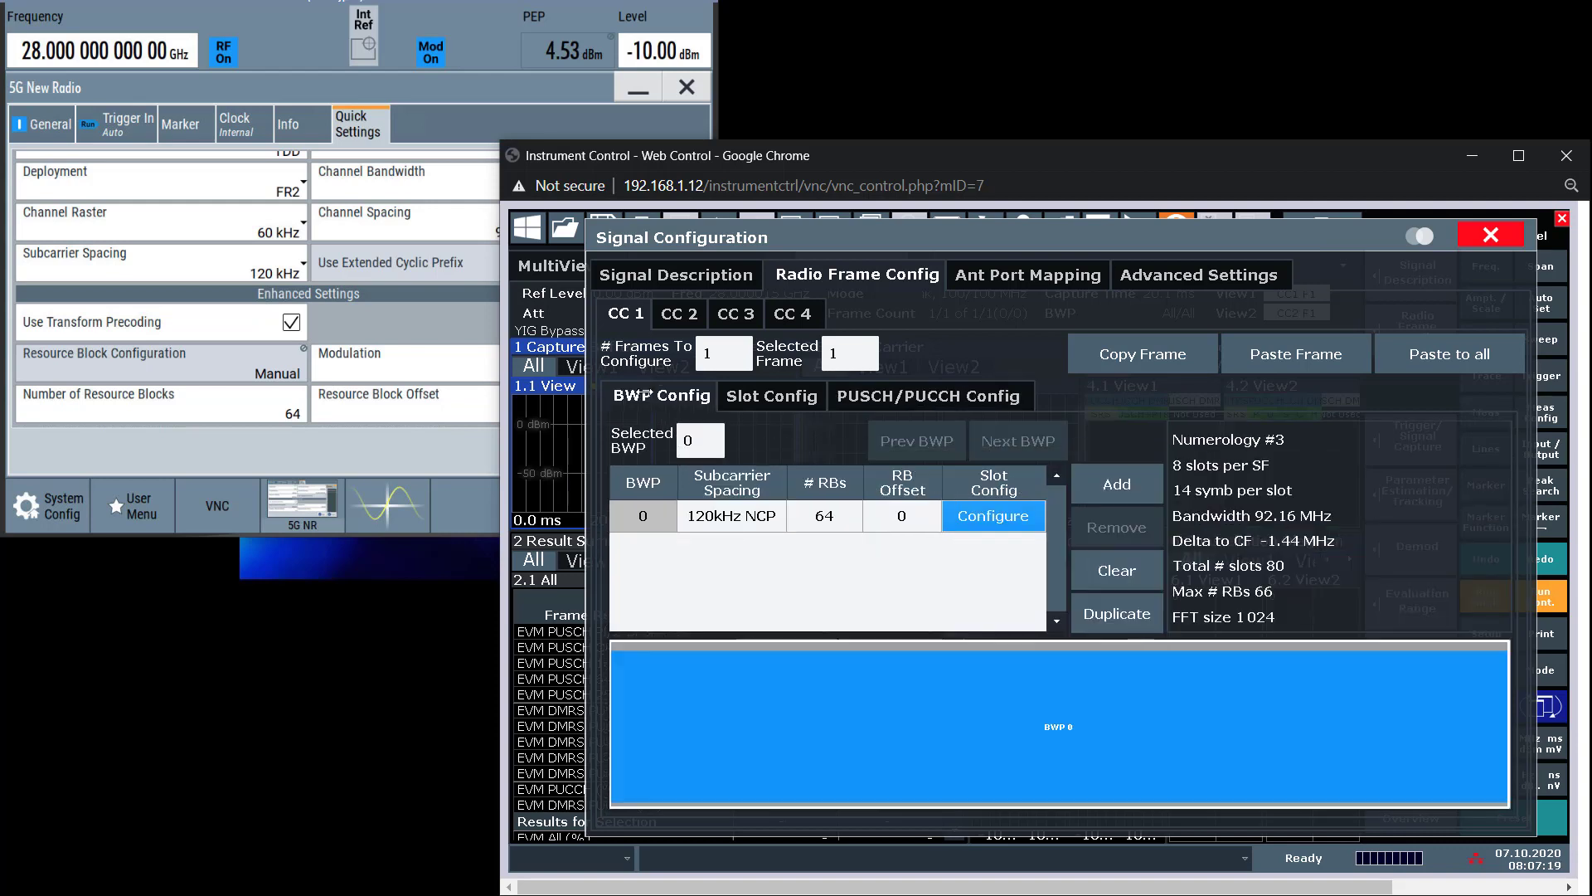
- Set the number of user-configurable slots to 10
click(756, 402)
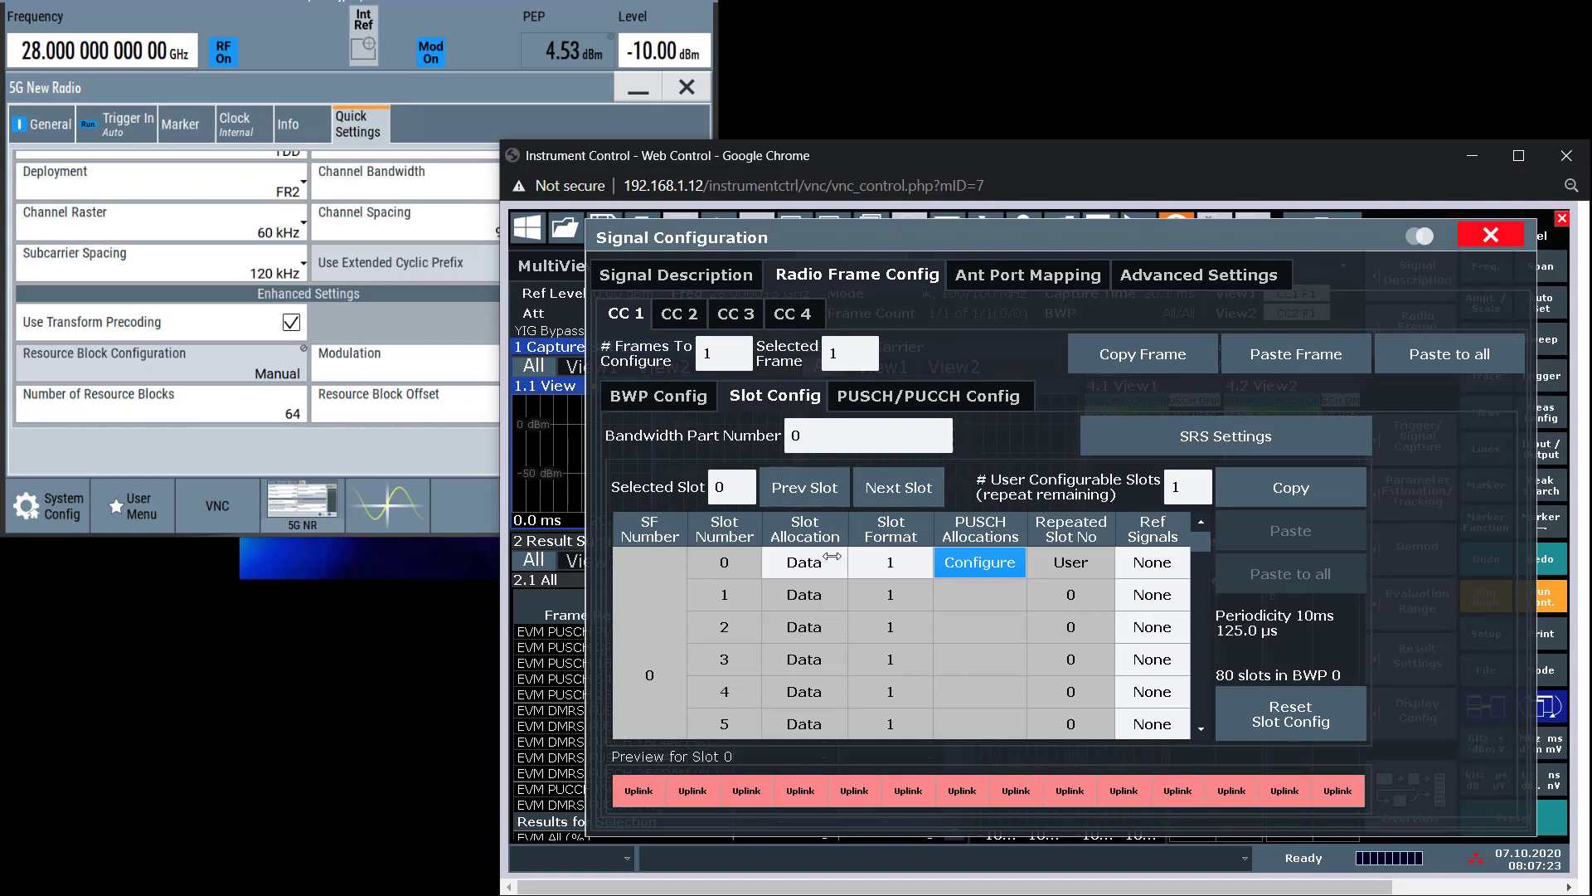
click(1182, 488)
text(10)
key(Return)
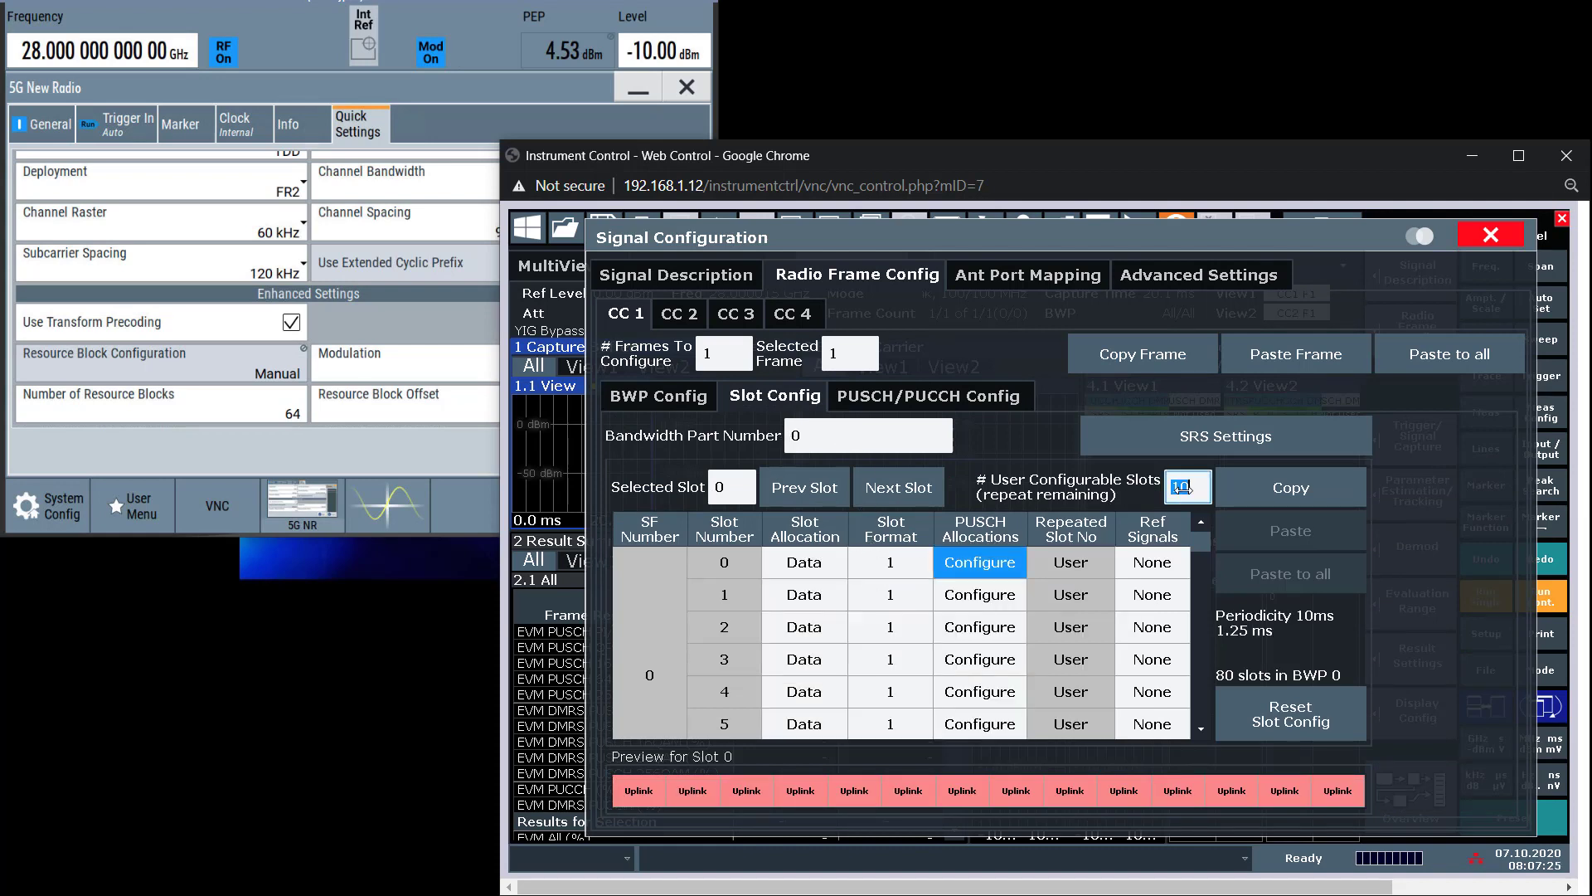
- Change the slot allocation of slots 0 through 4 to Unused
click(811, 564)
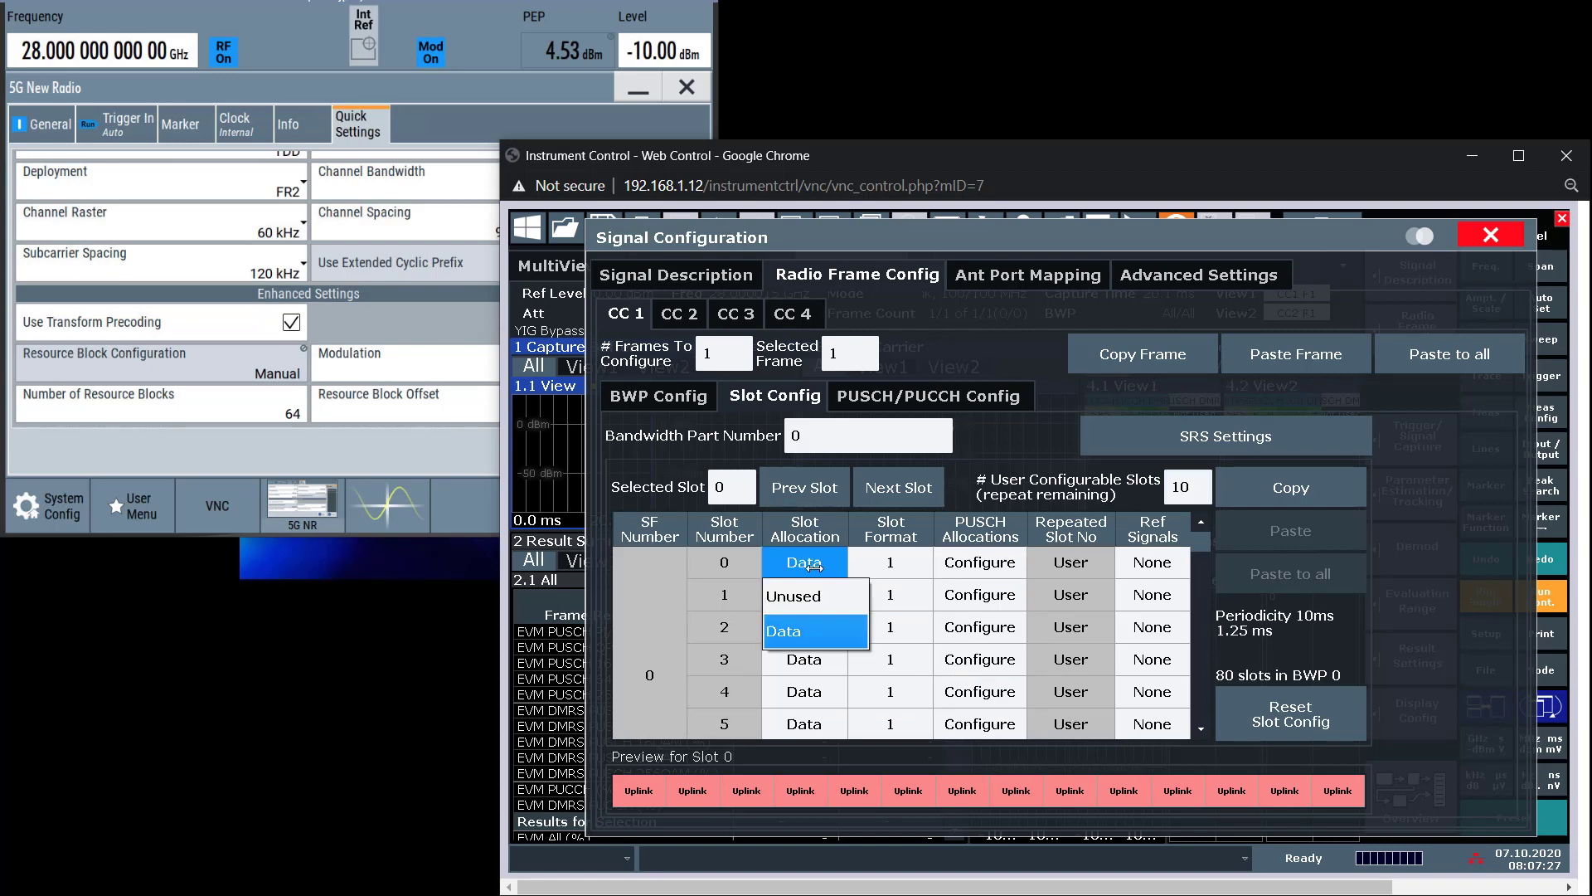
click(795, 589)
click(796, 592)
click(809, 626)
click(803, 629)
click(793, 660)
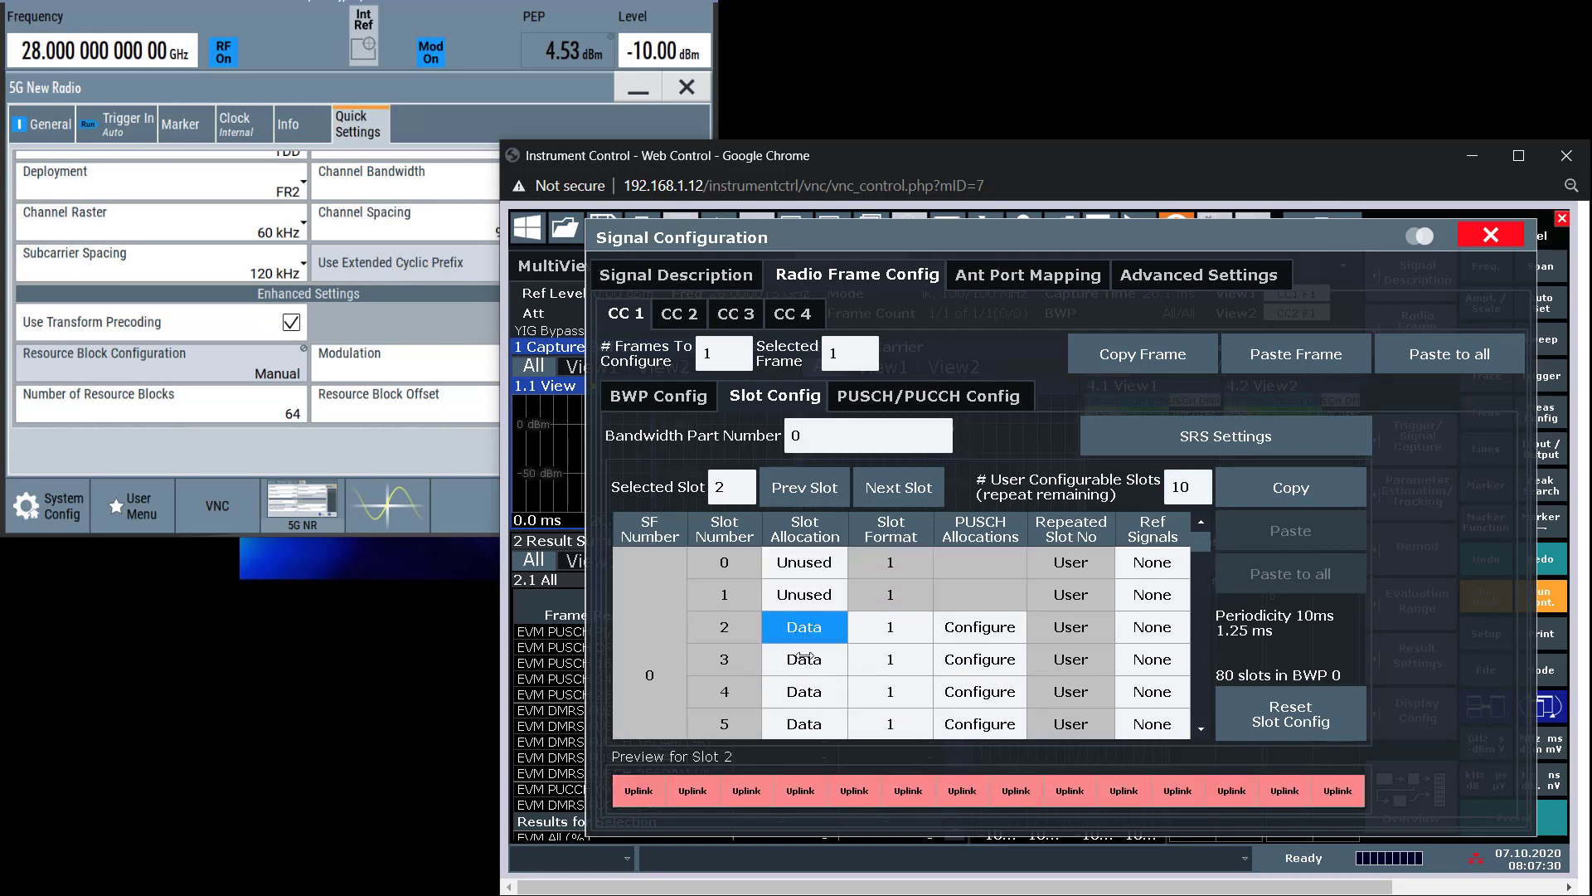
click(804, 628)
click(816, 665)
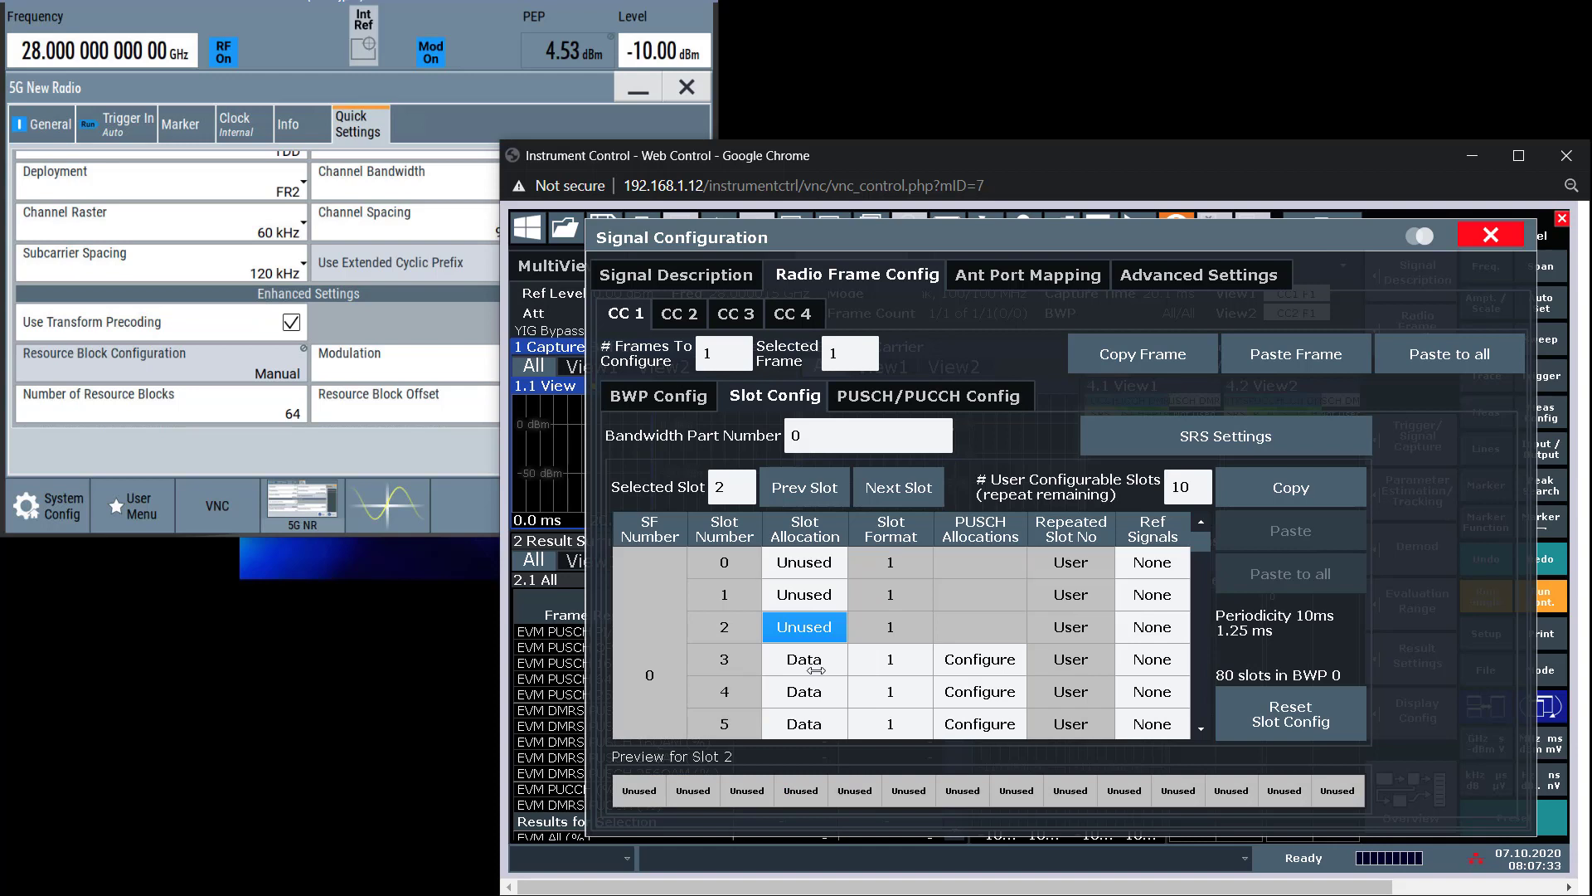
click(805, 661)
click(798, 694)
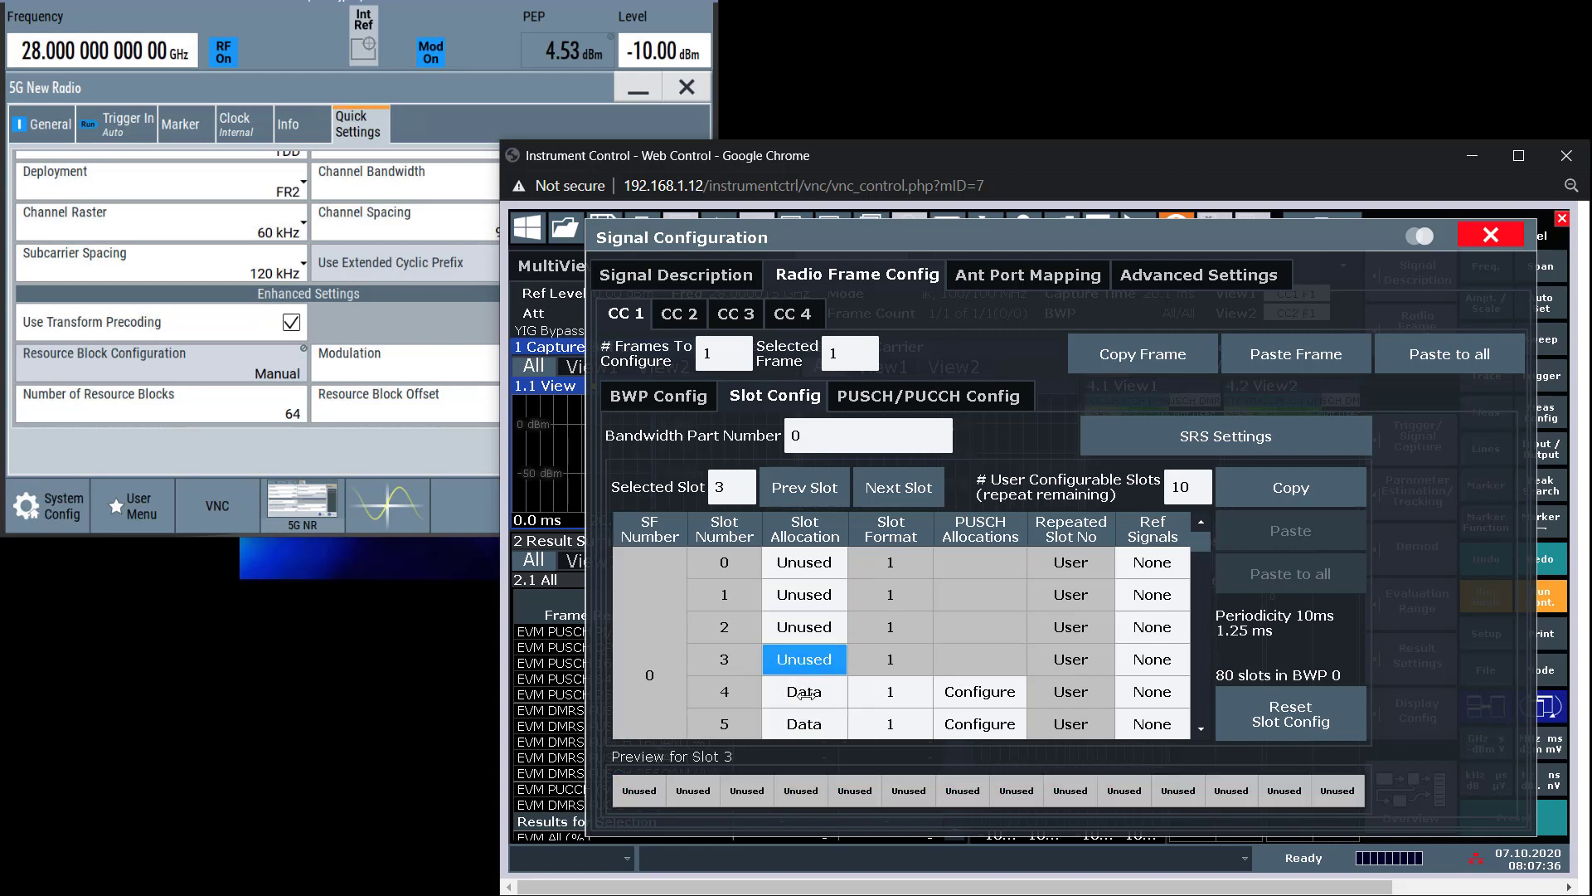
click(803, 693)
click(846, 724)
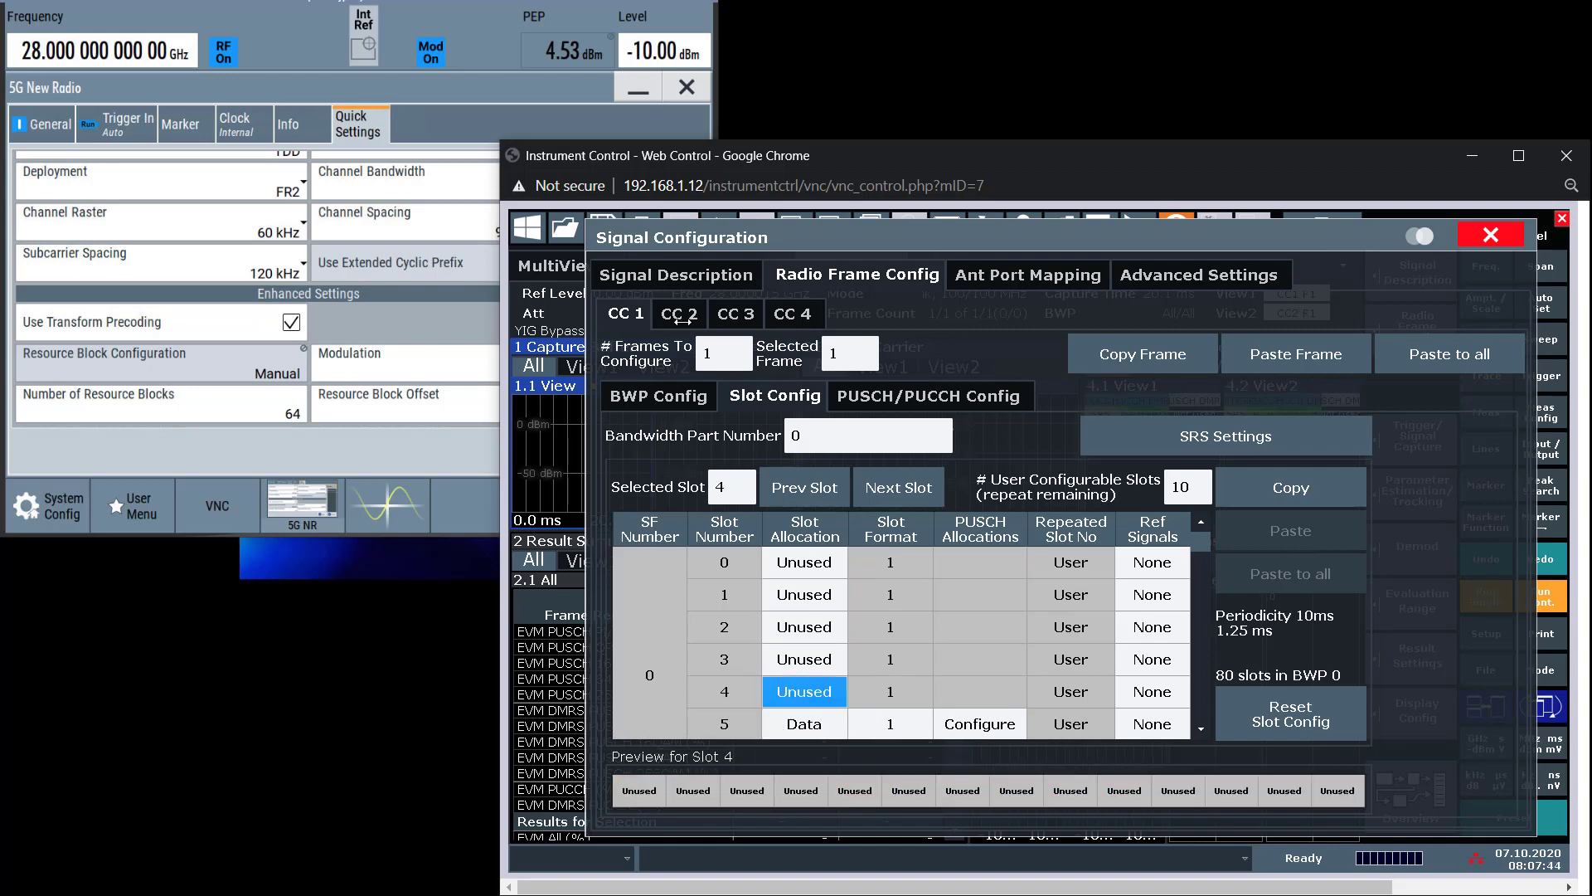
click(657, 274)
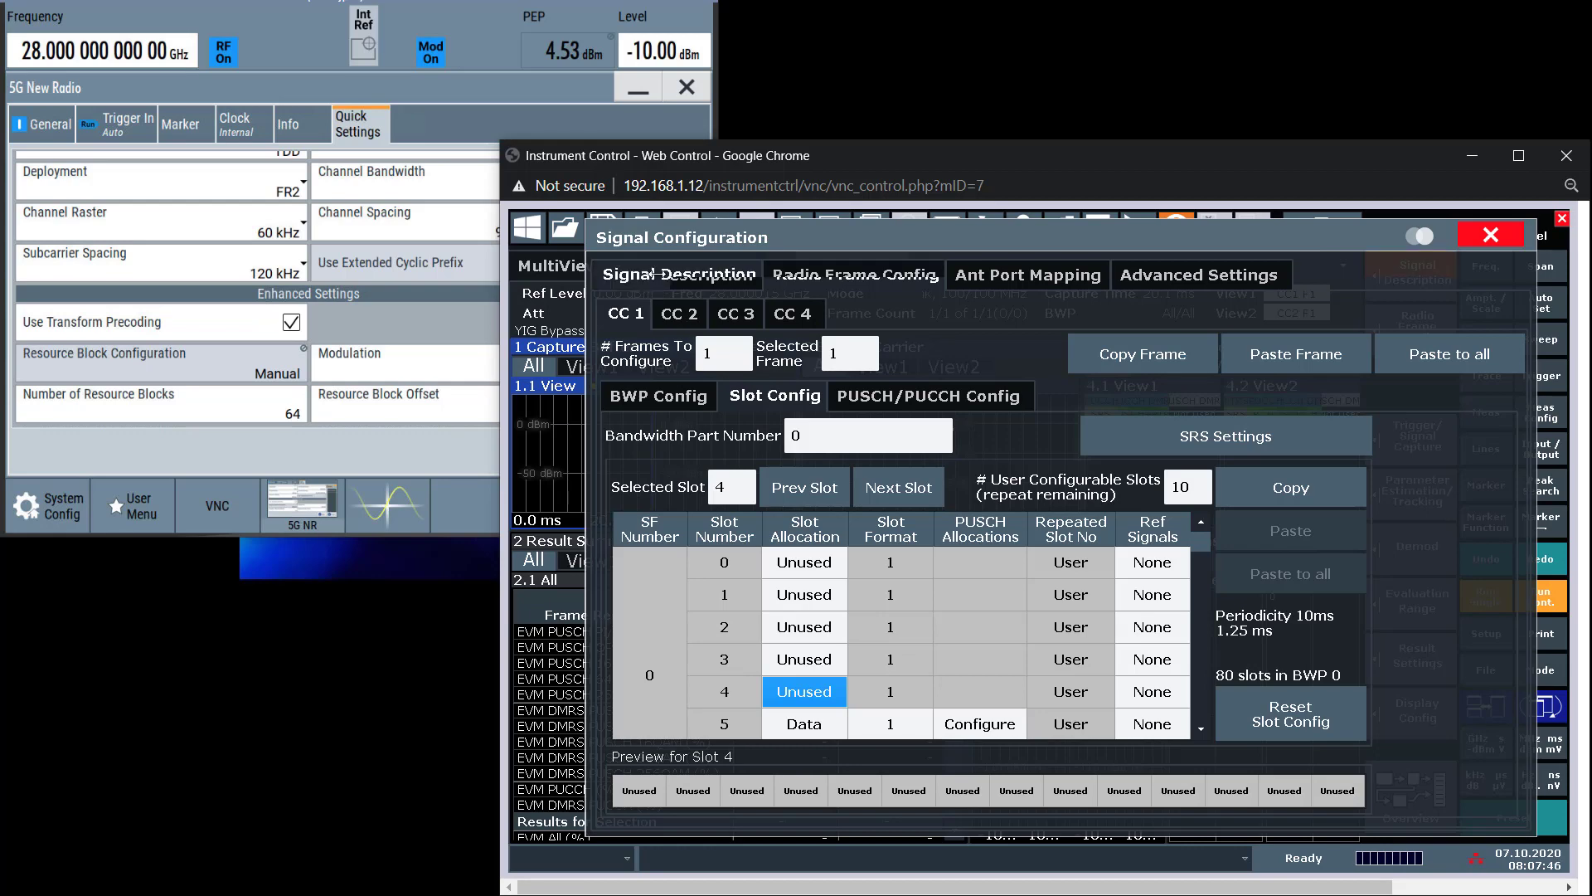
- Save the current allocation over the existing 4x100MHz user-defined allocation file
click(1138, 315)
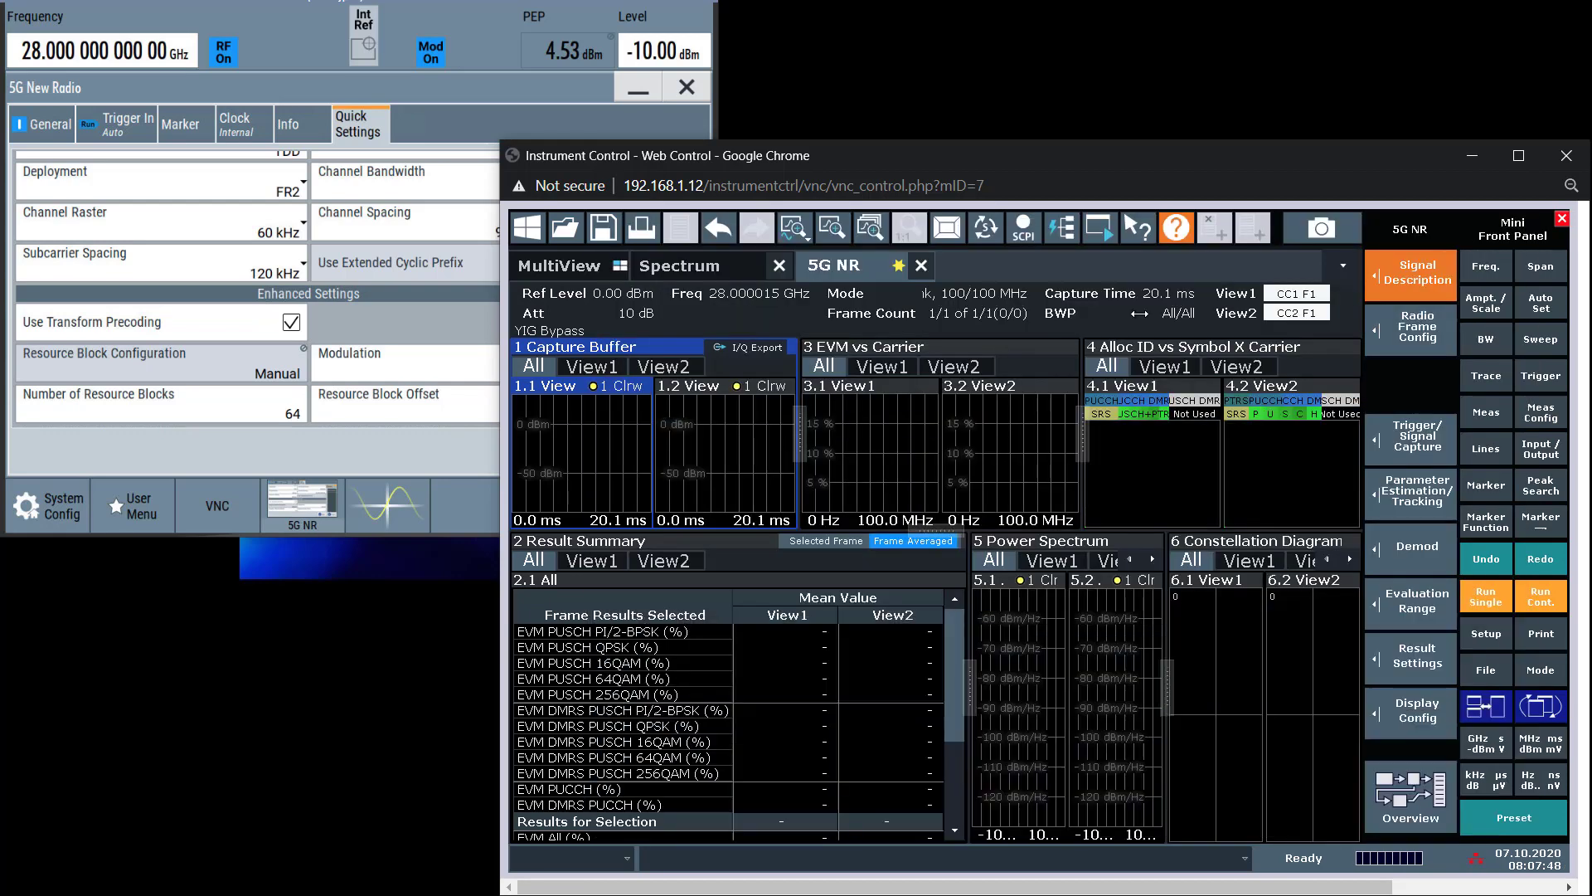
click(839, 479)
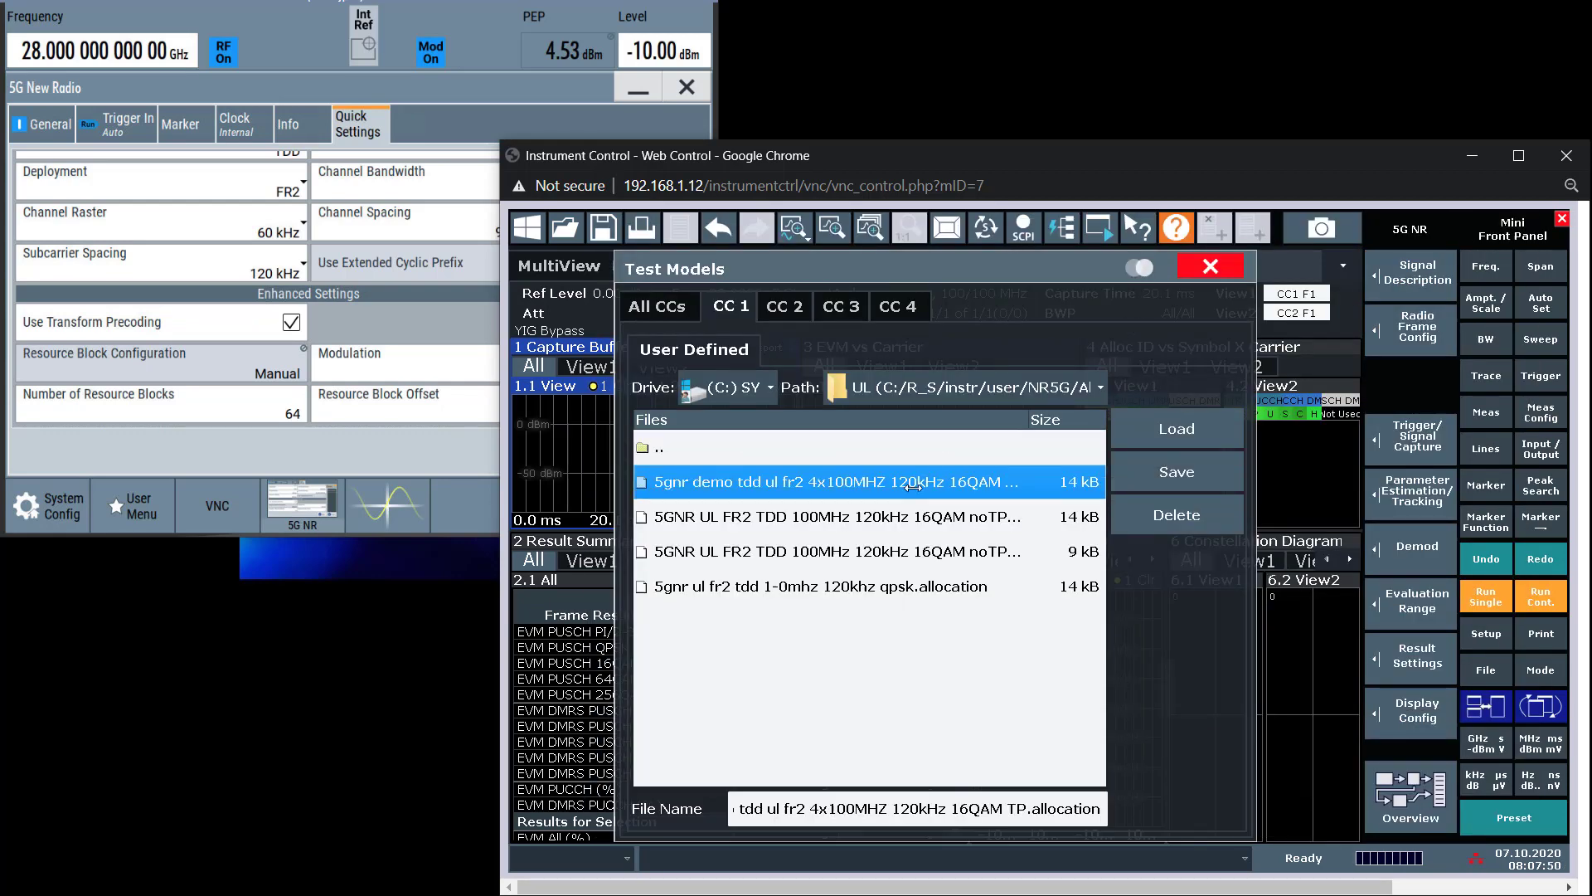
click(1153, 474)
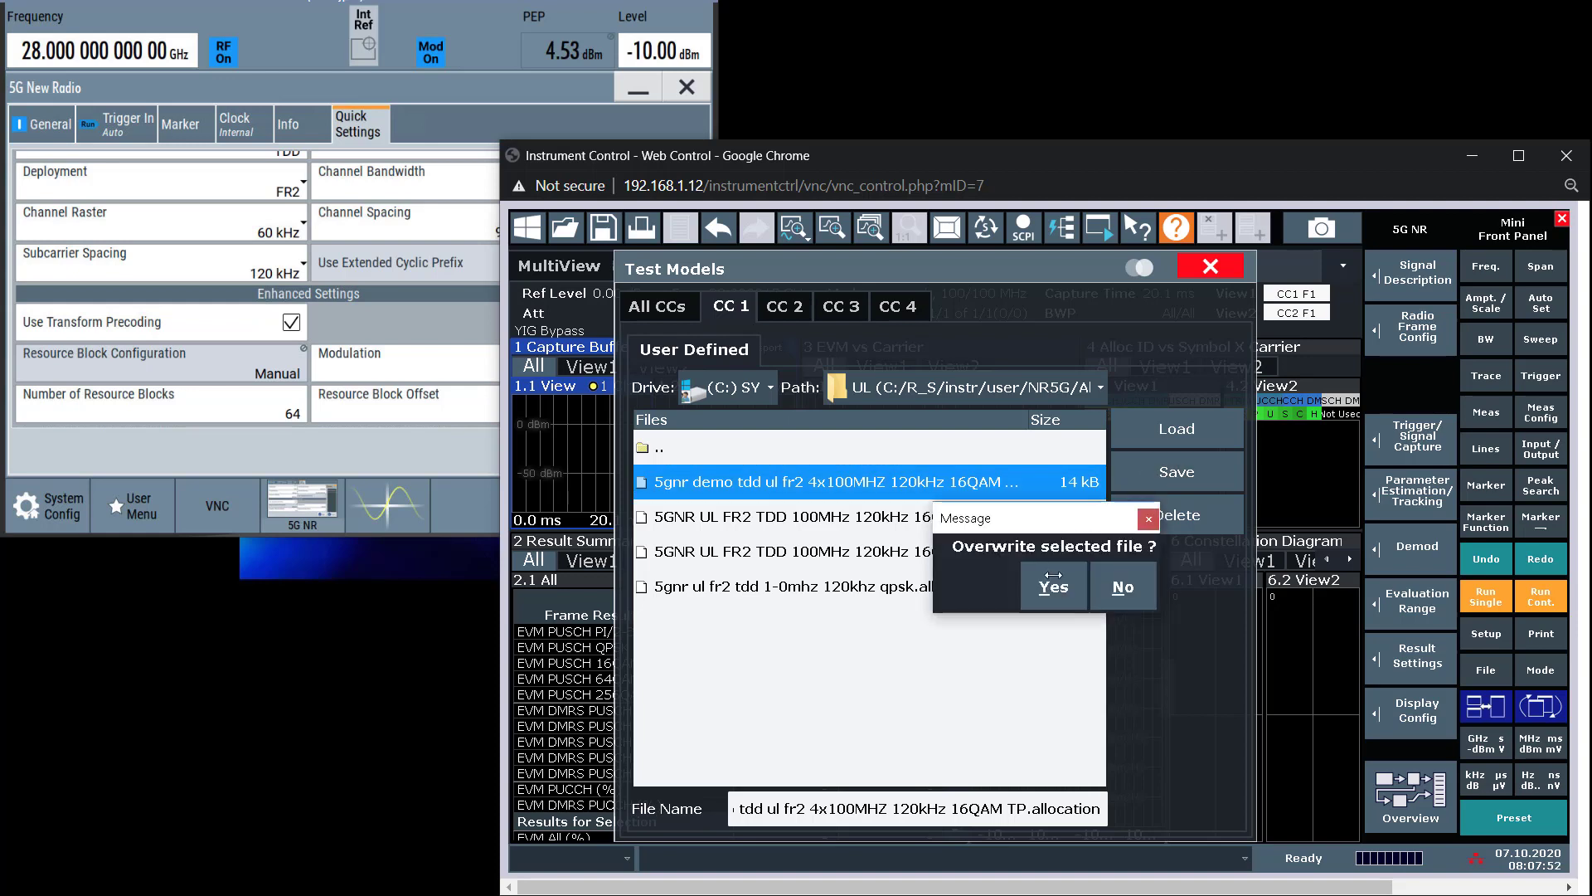
click(1053, 576)
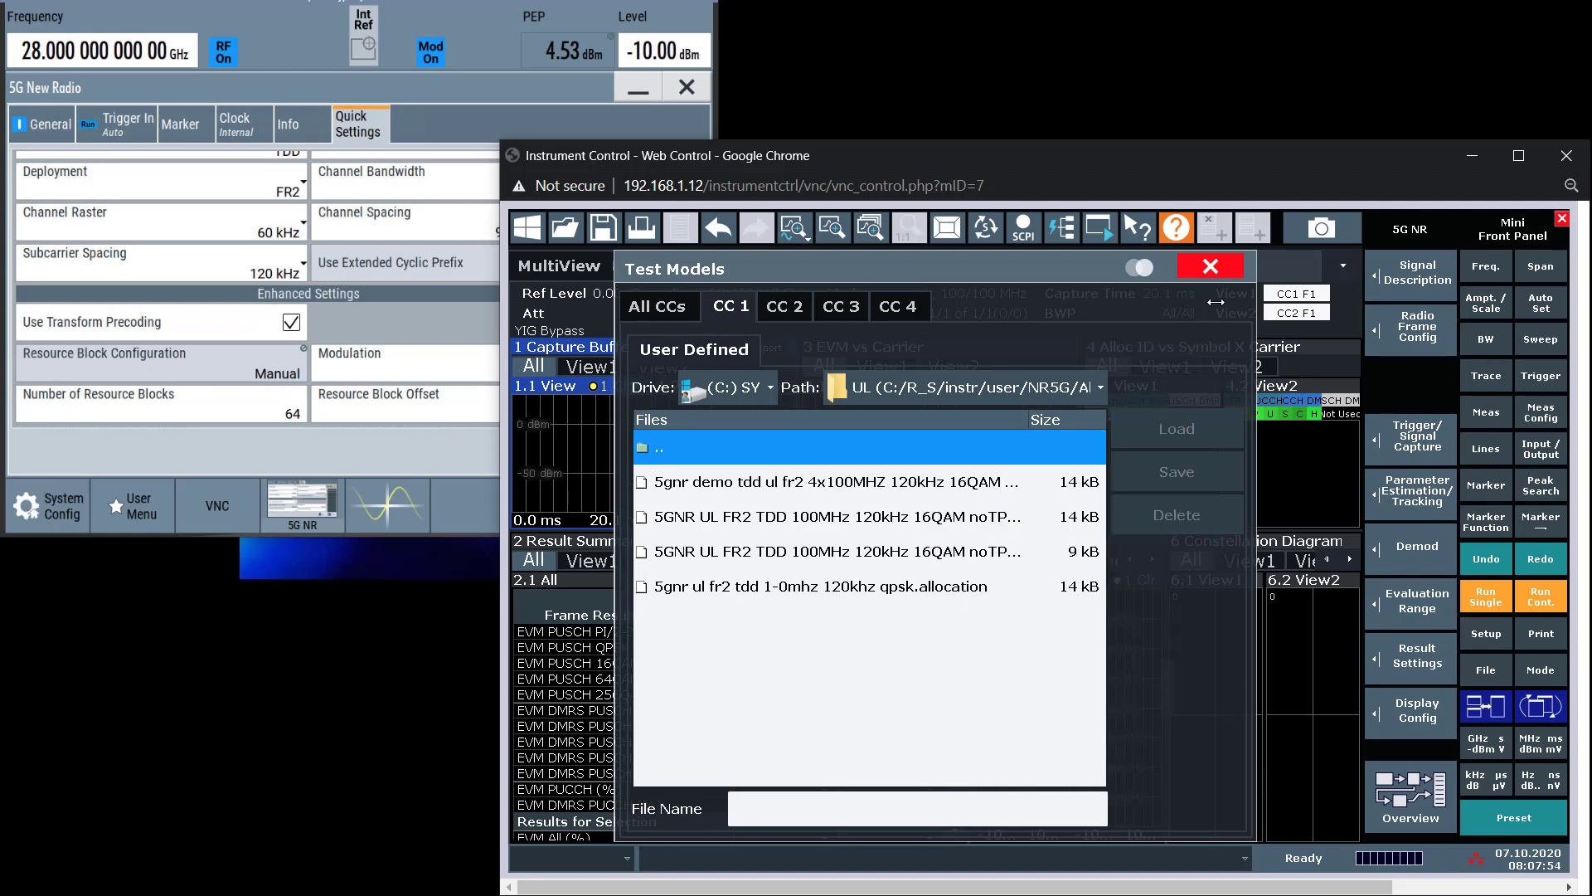
- Load the 4x100 MHz FR2 uplink demo allocation onto carriers CC 2, CC 3 and CC 4
click(784, 306)
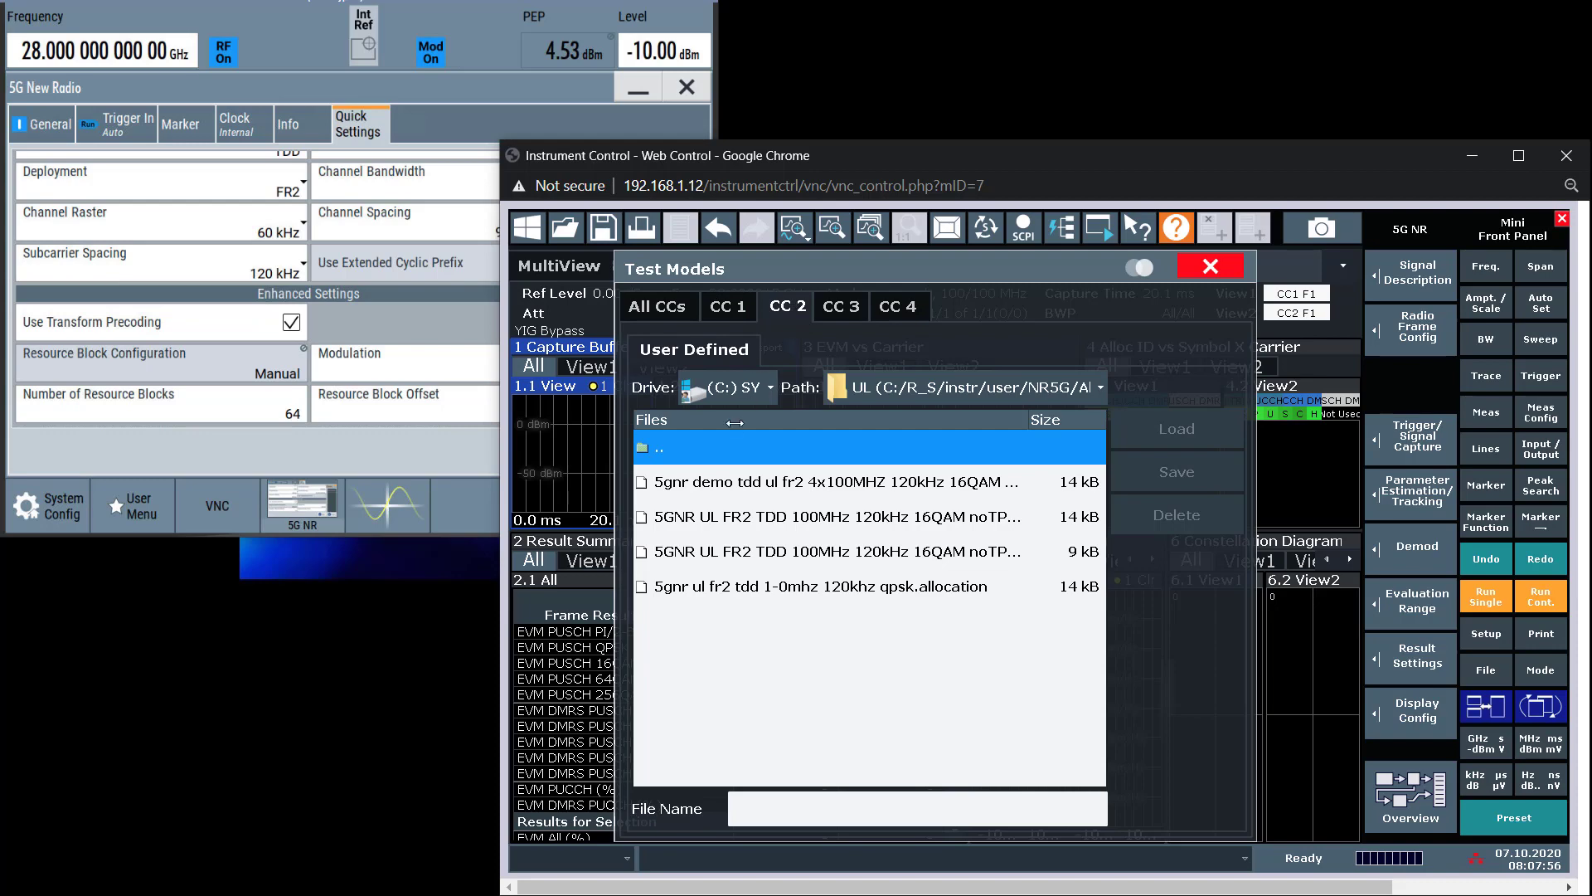
click(738, 481)
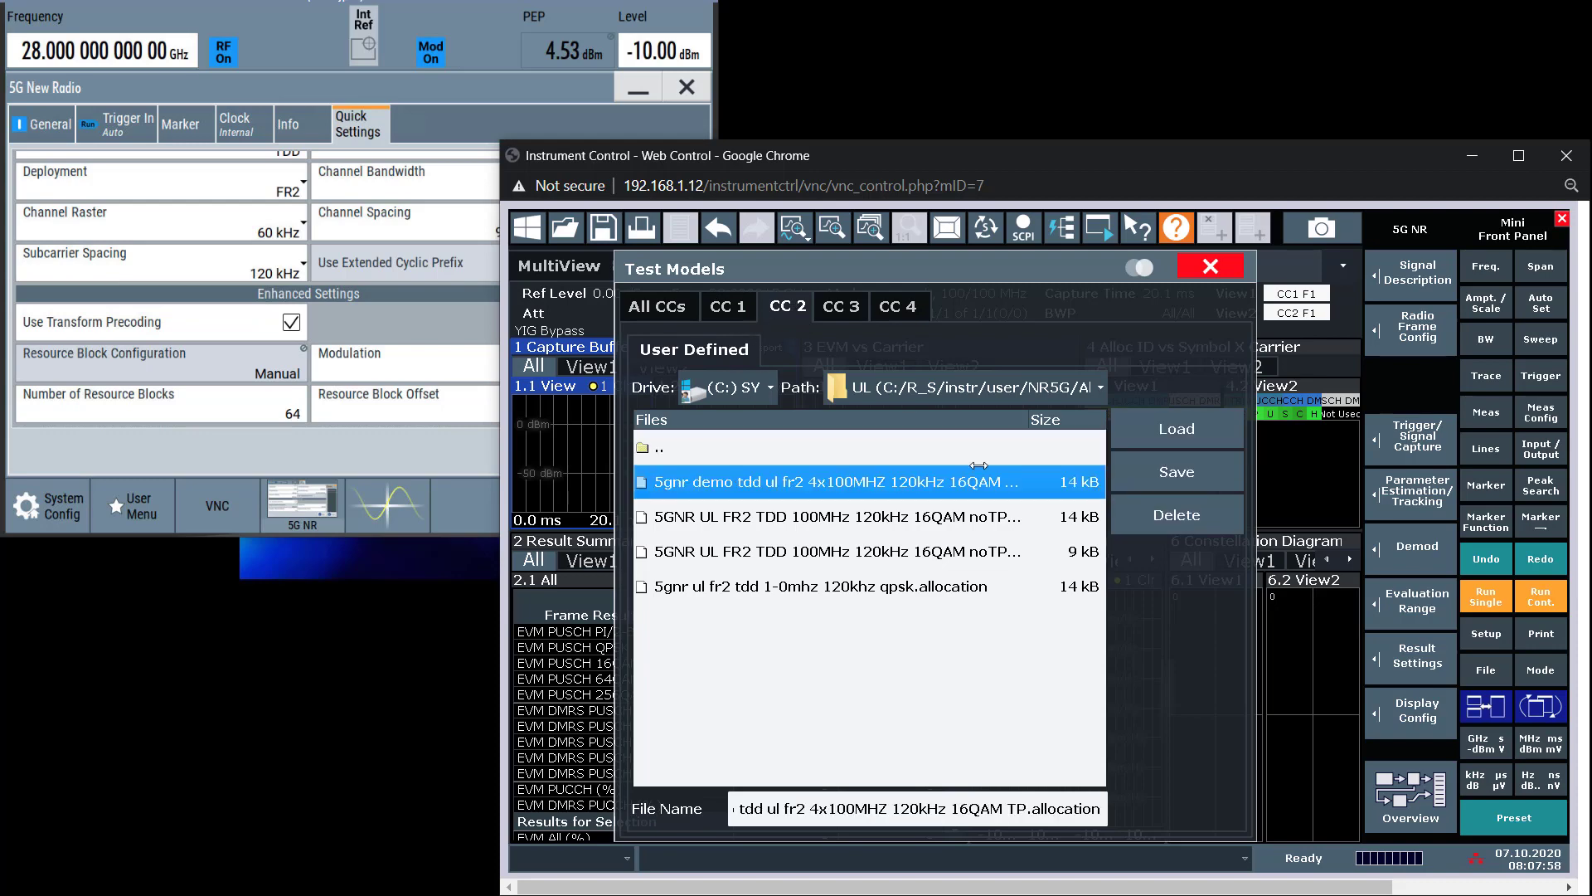
click(1155, 428)
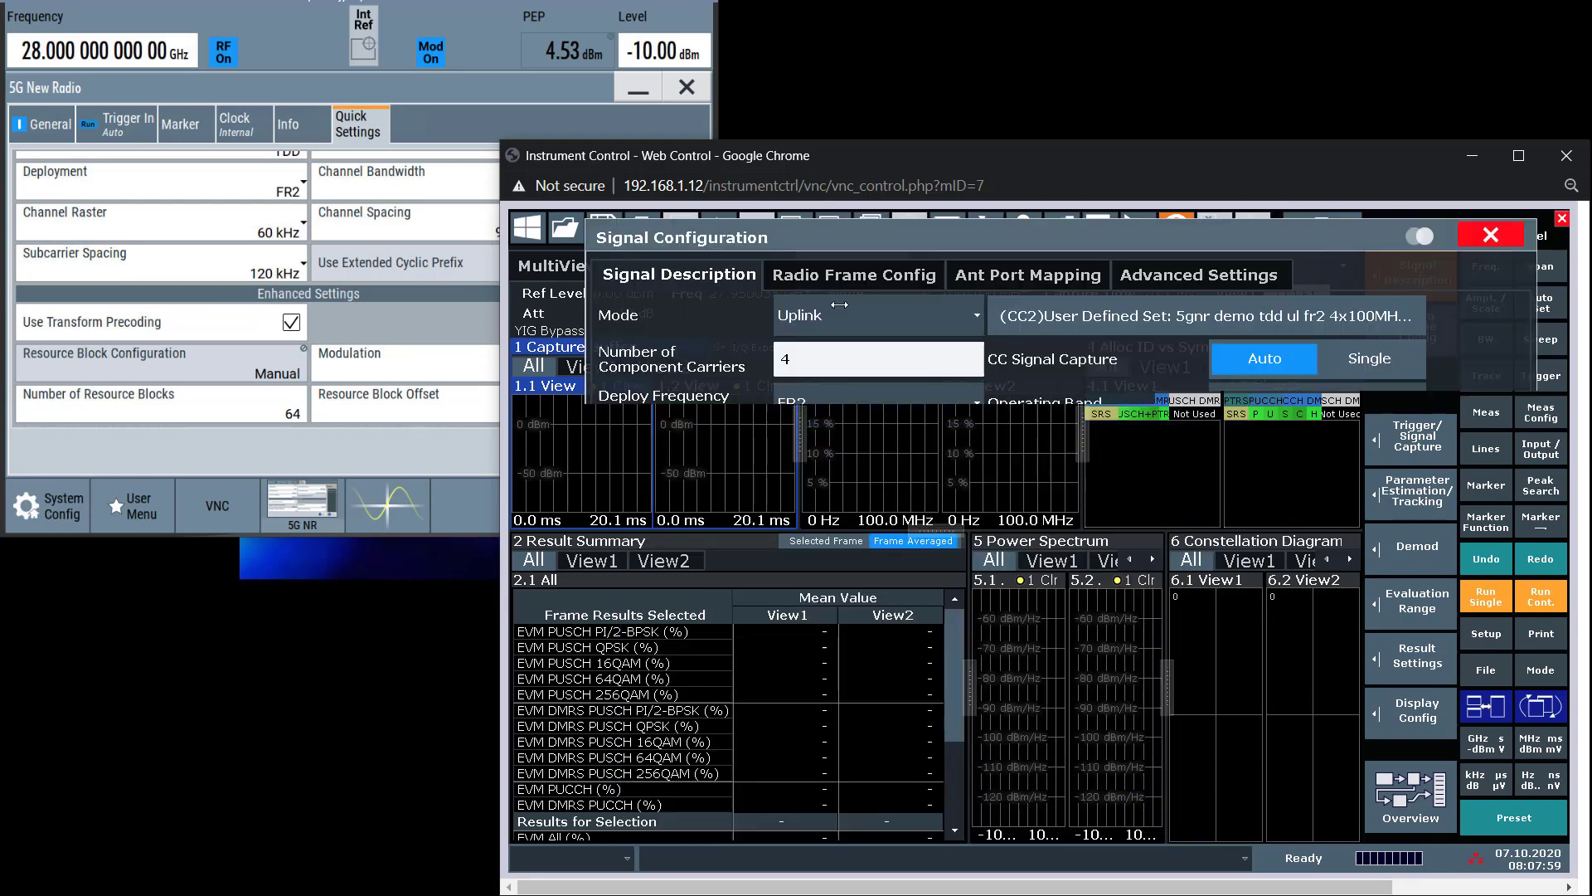
click(900, 446)
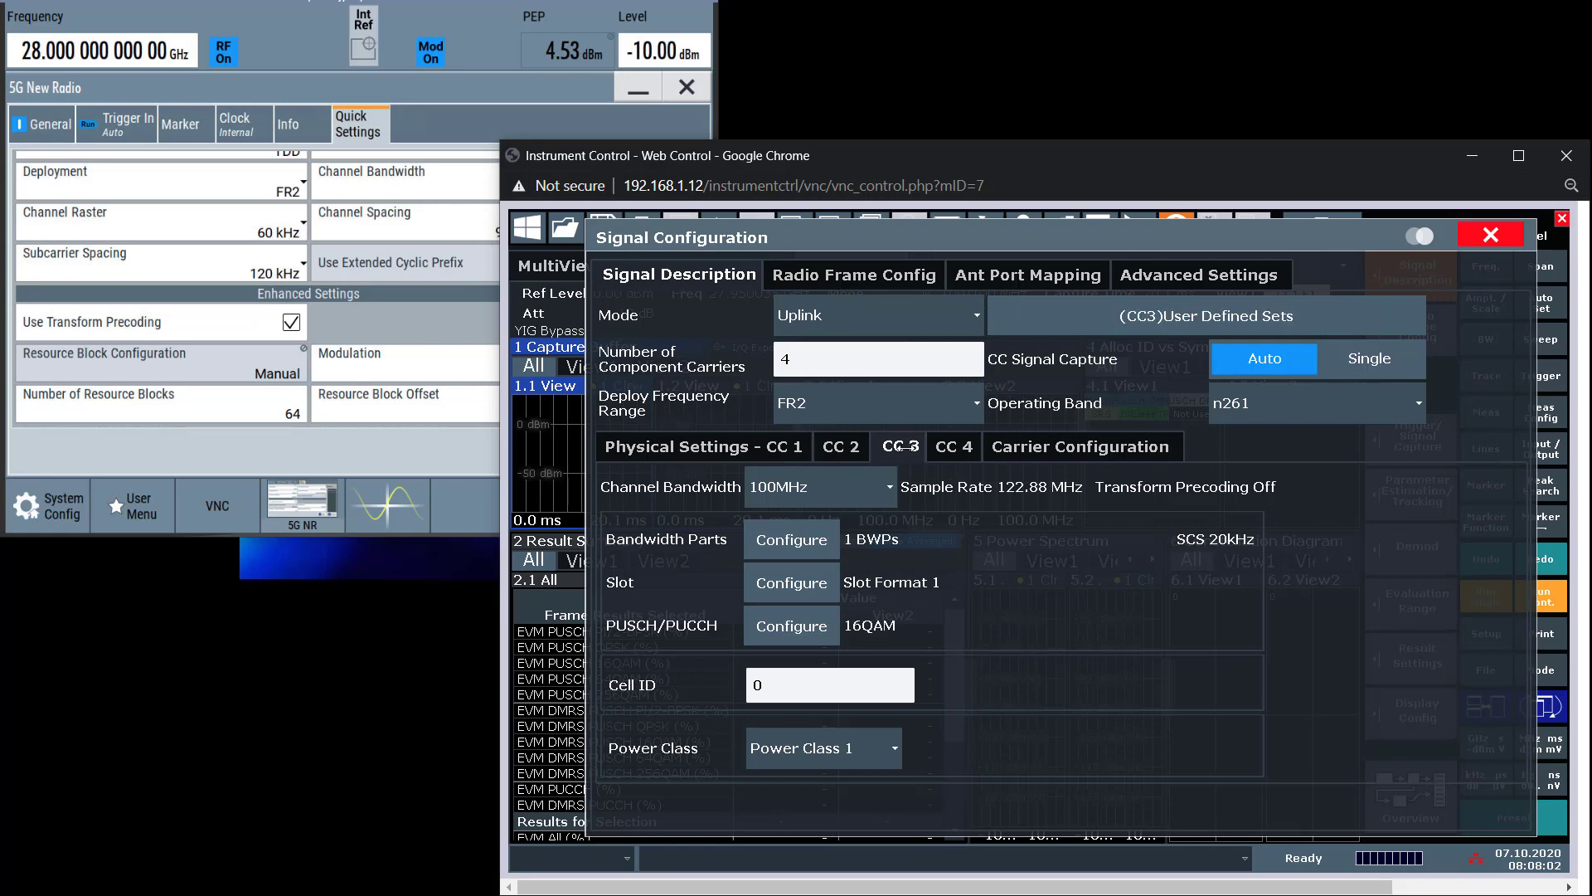
click(1118, 319)
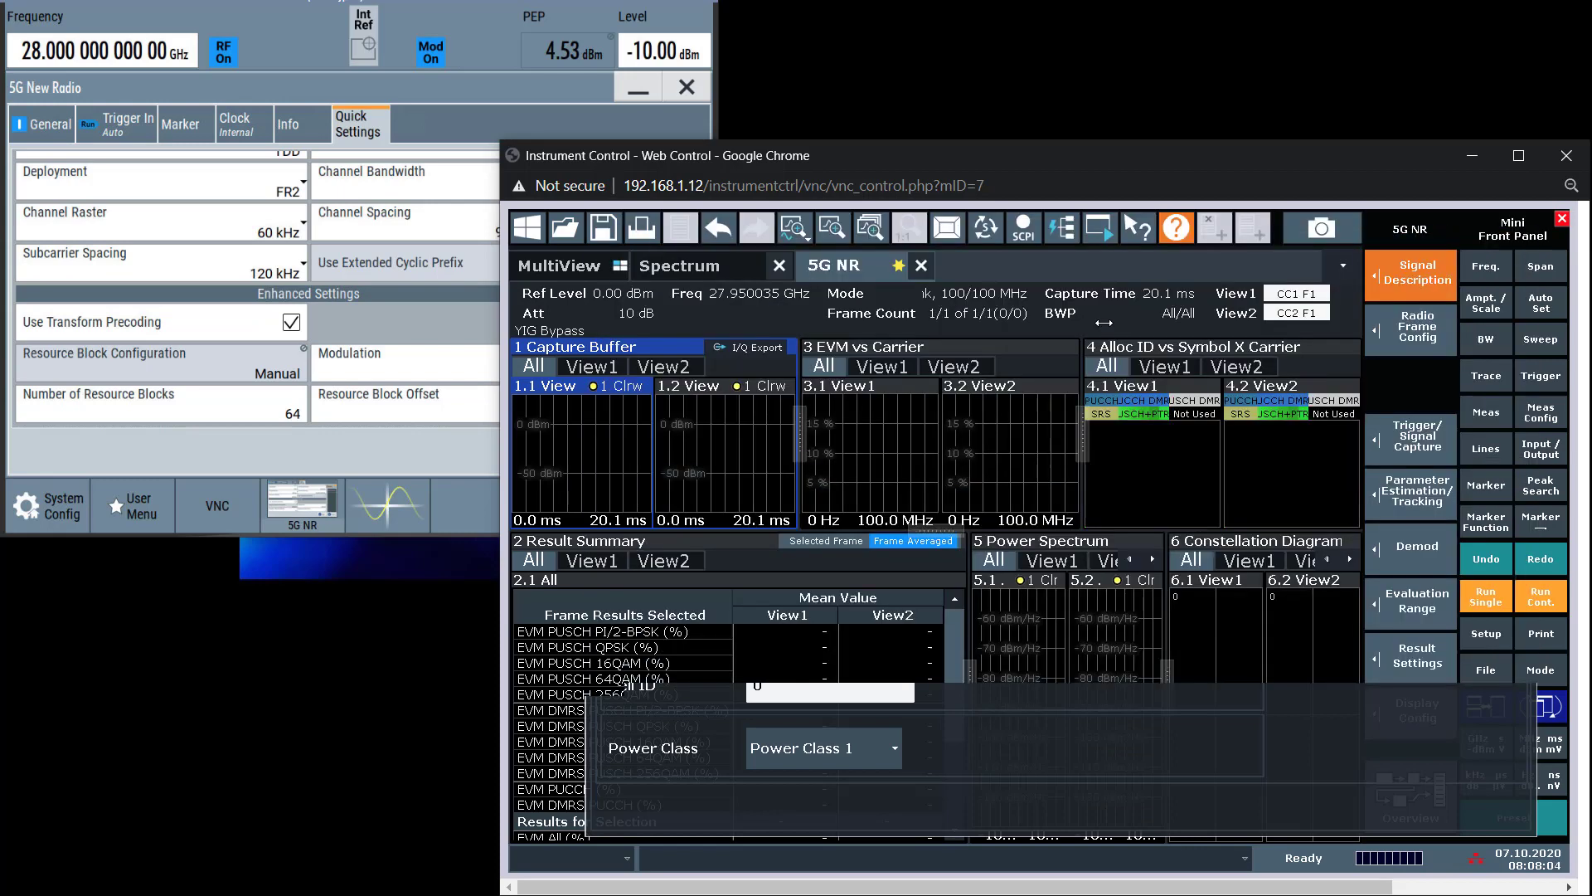
click(859, 481)
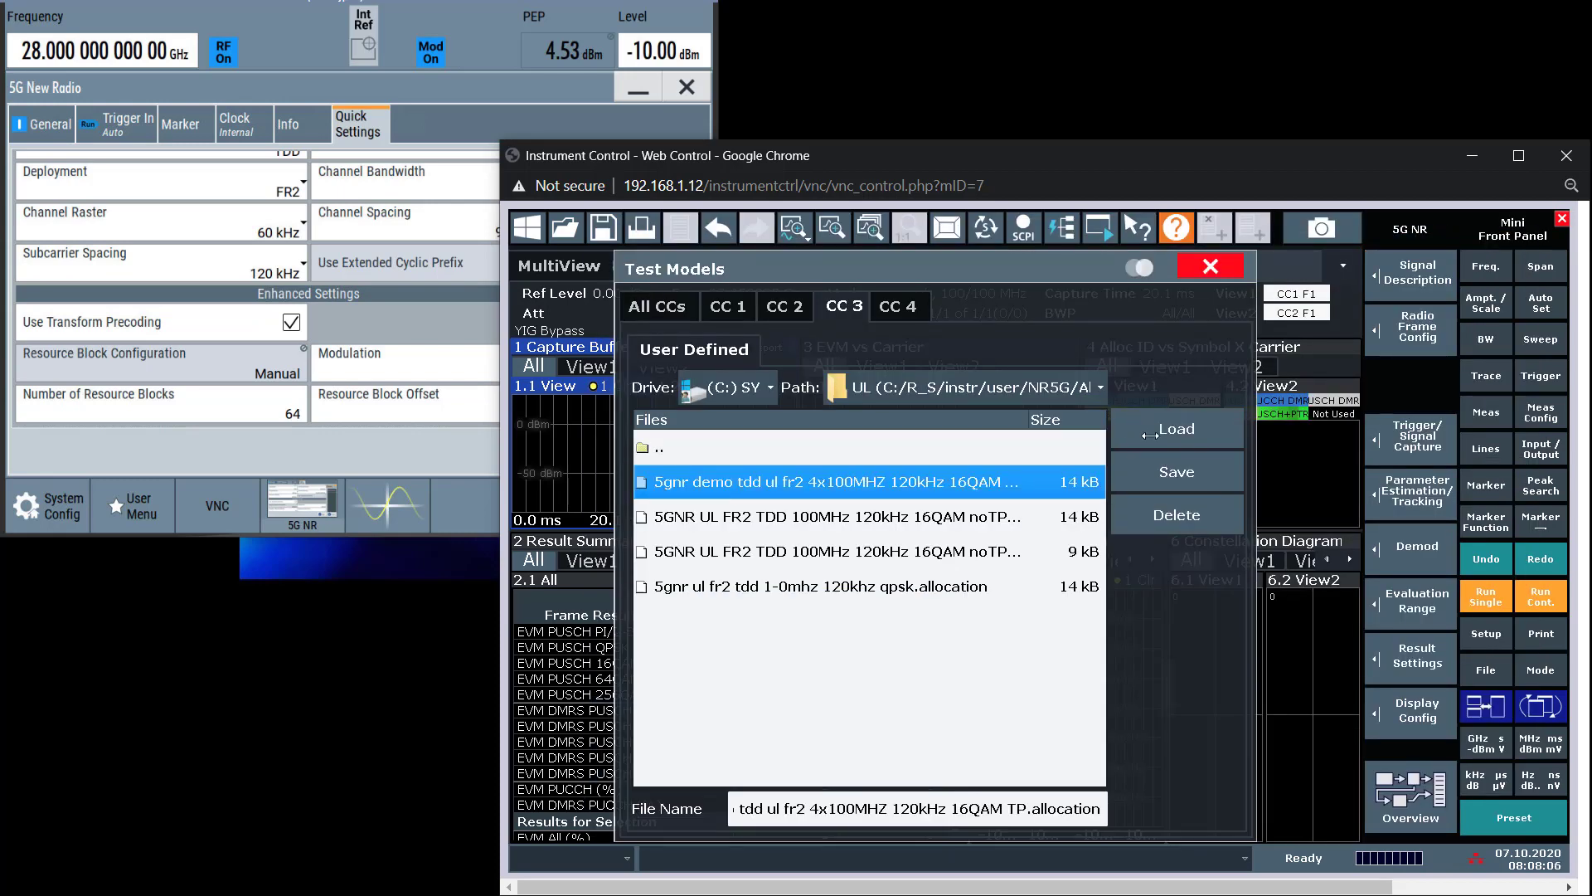
click(1159, 429)
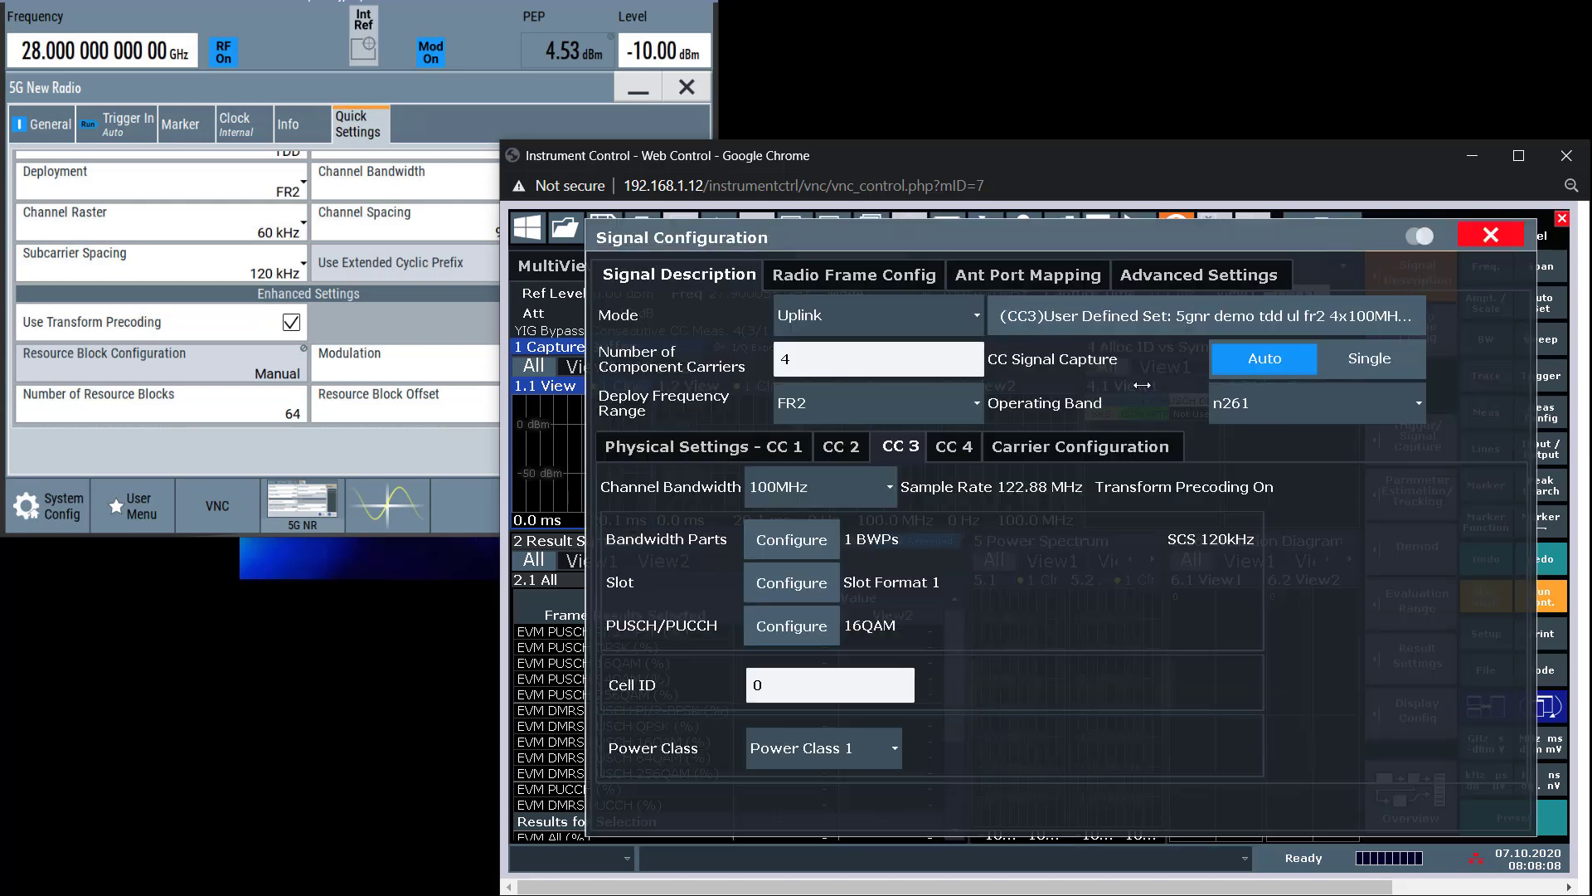
click(953, 446)
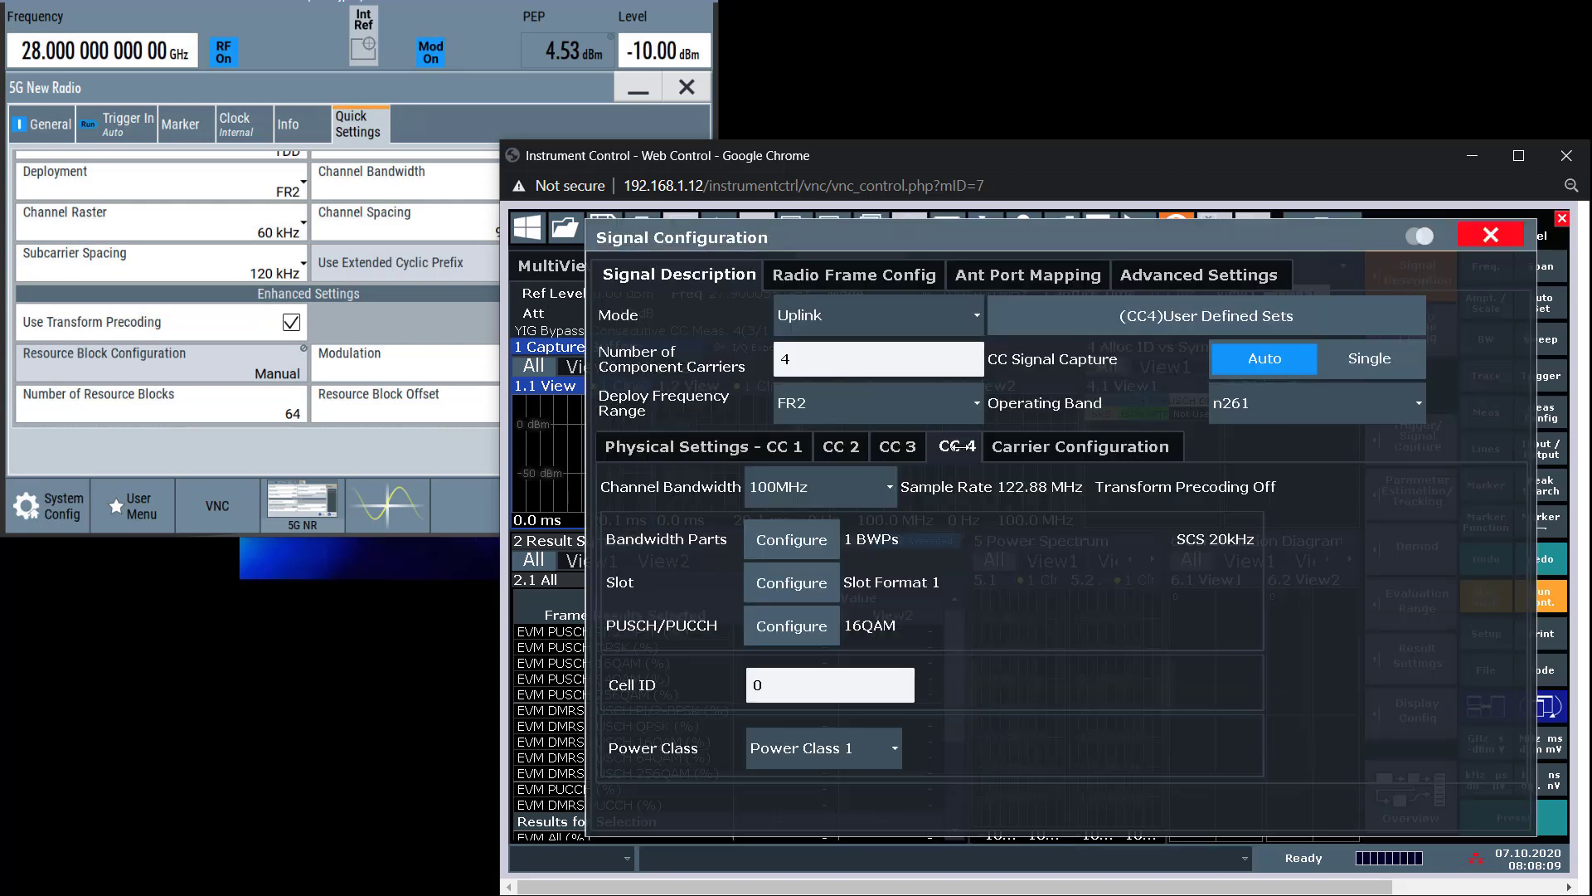
click(1070, 316)
click(824, 480)
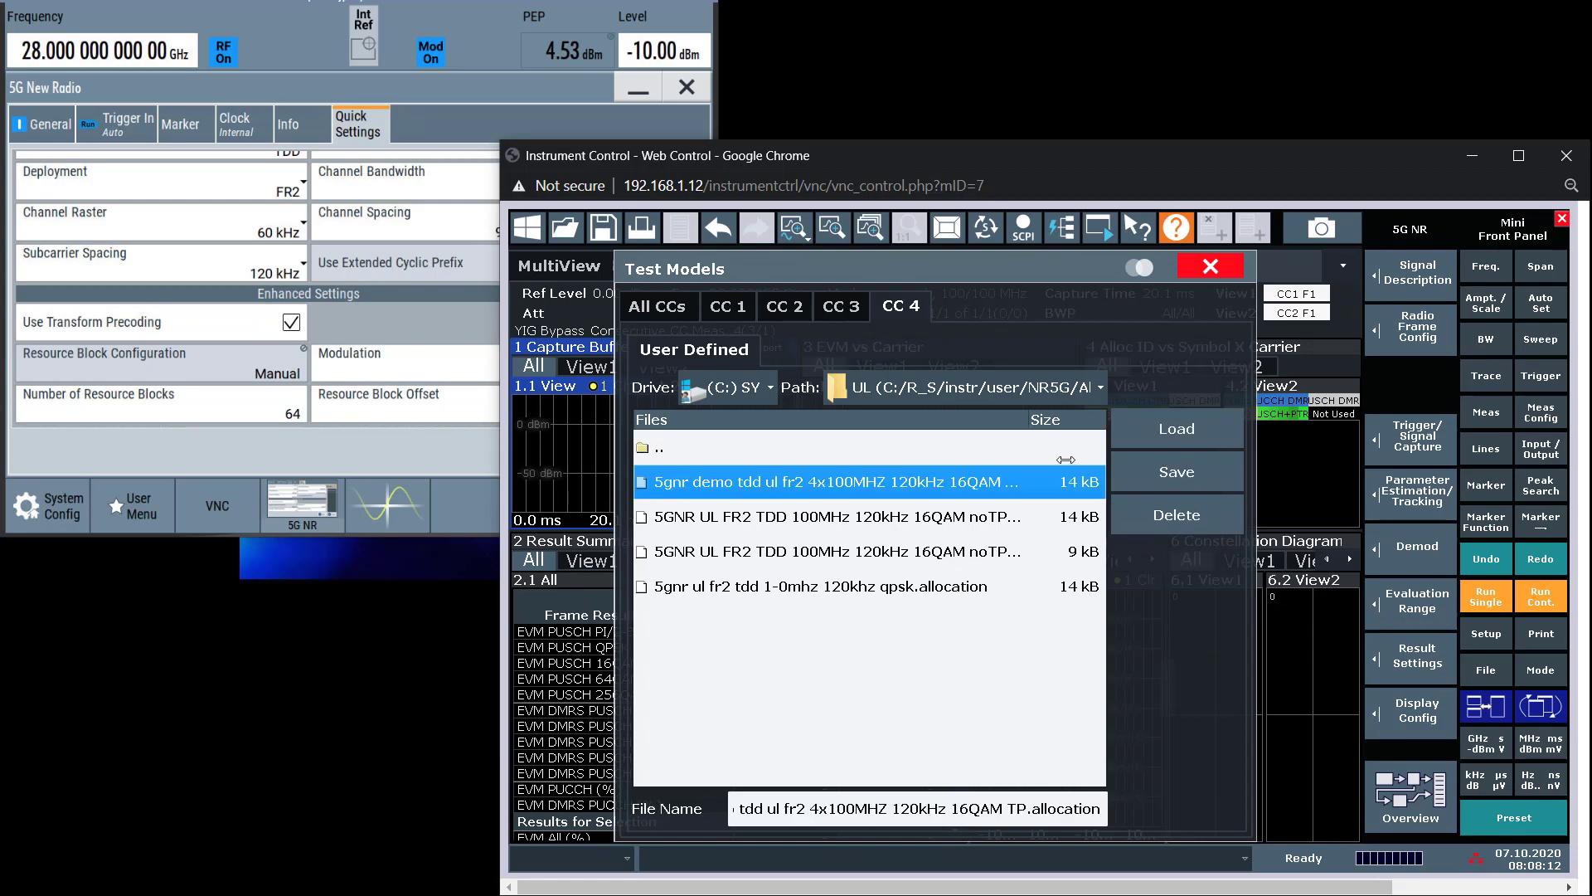
click(1150, 432)
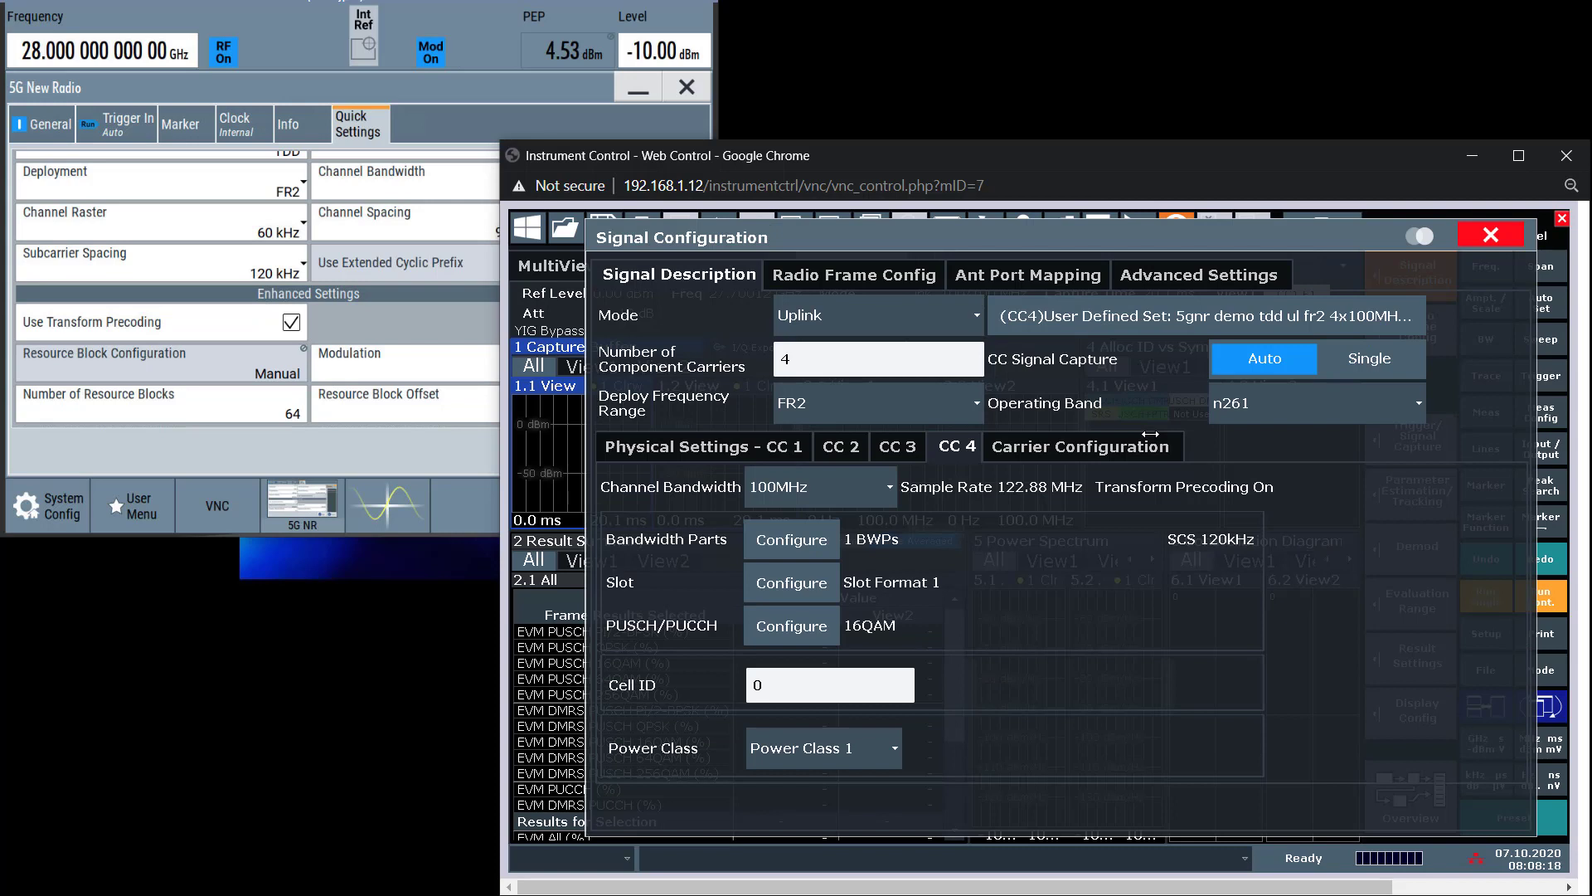
- Set Cell ID 2 for CC 3 and Cell ID 3 for CC 4
click(1115, 446)
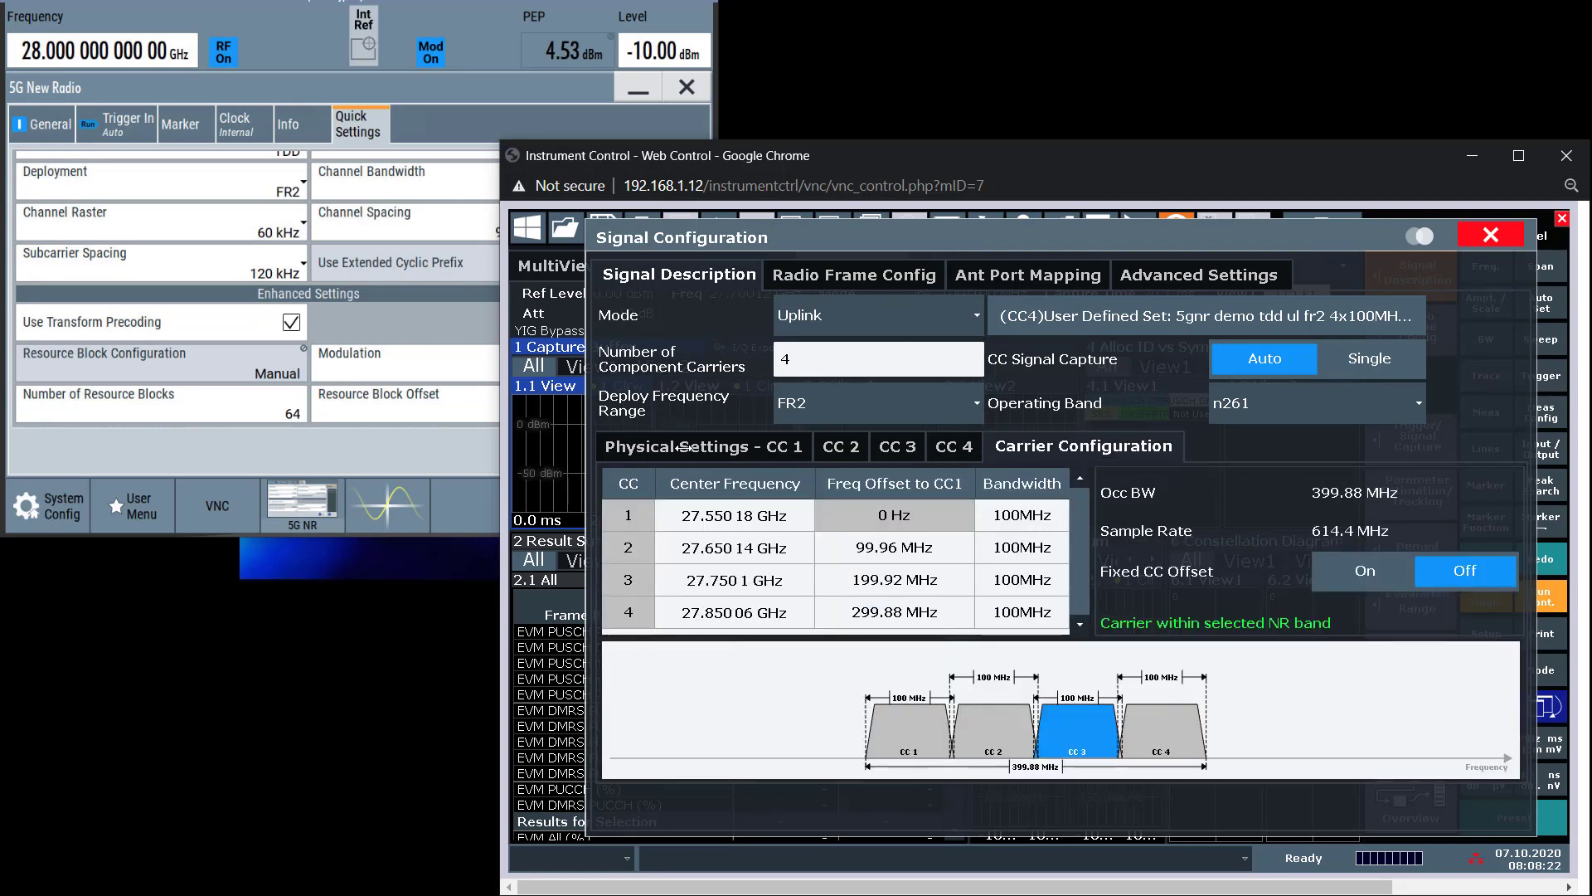
click(684, 446)
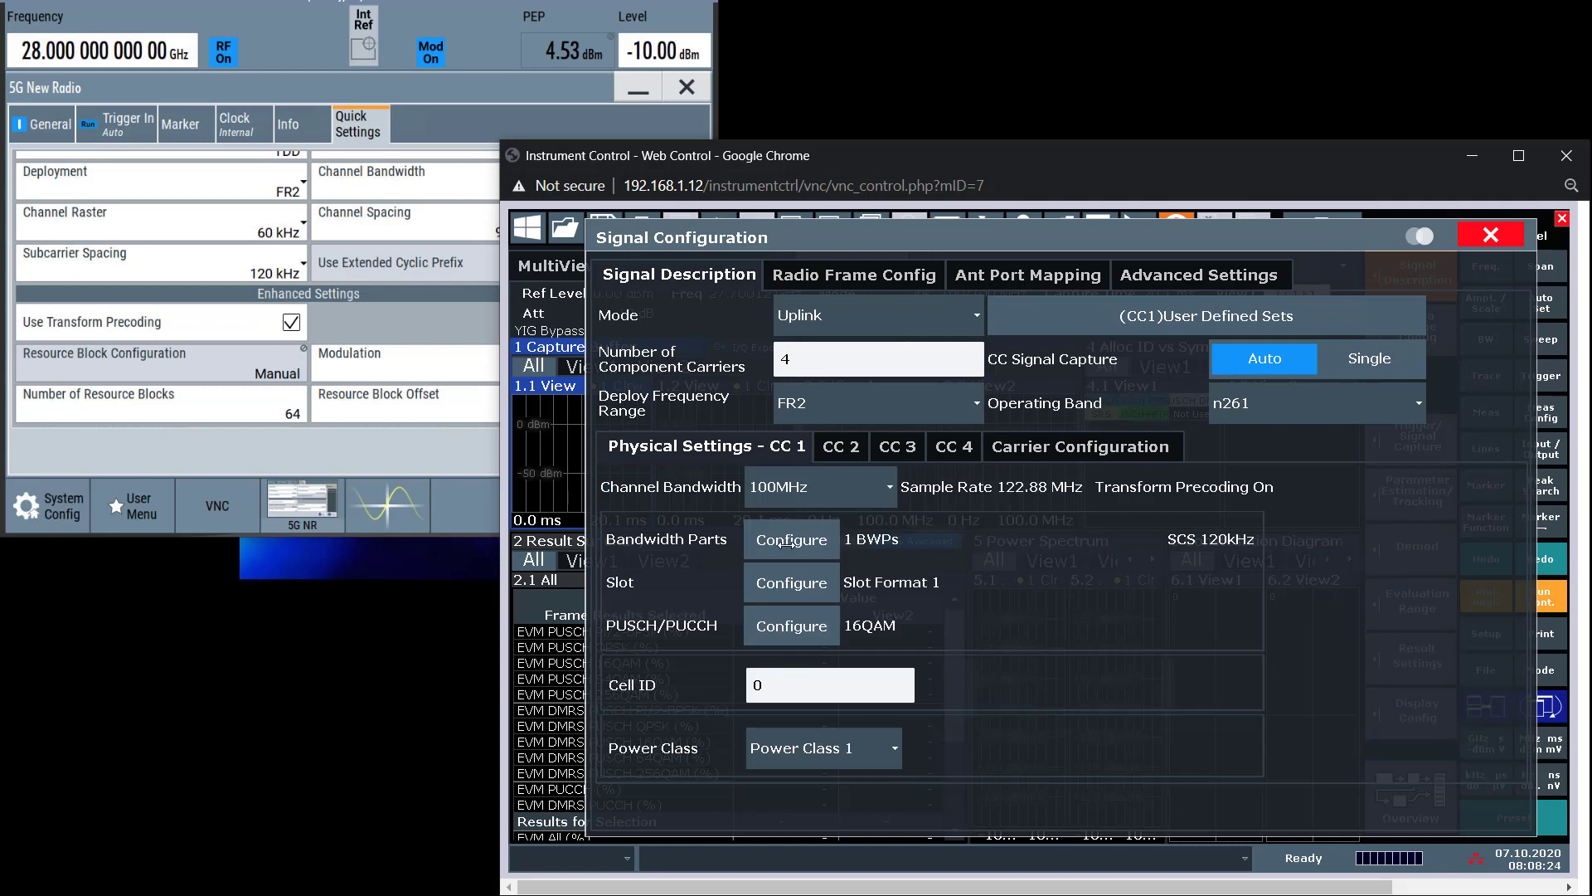
click(789, 685)
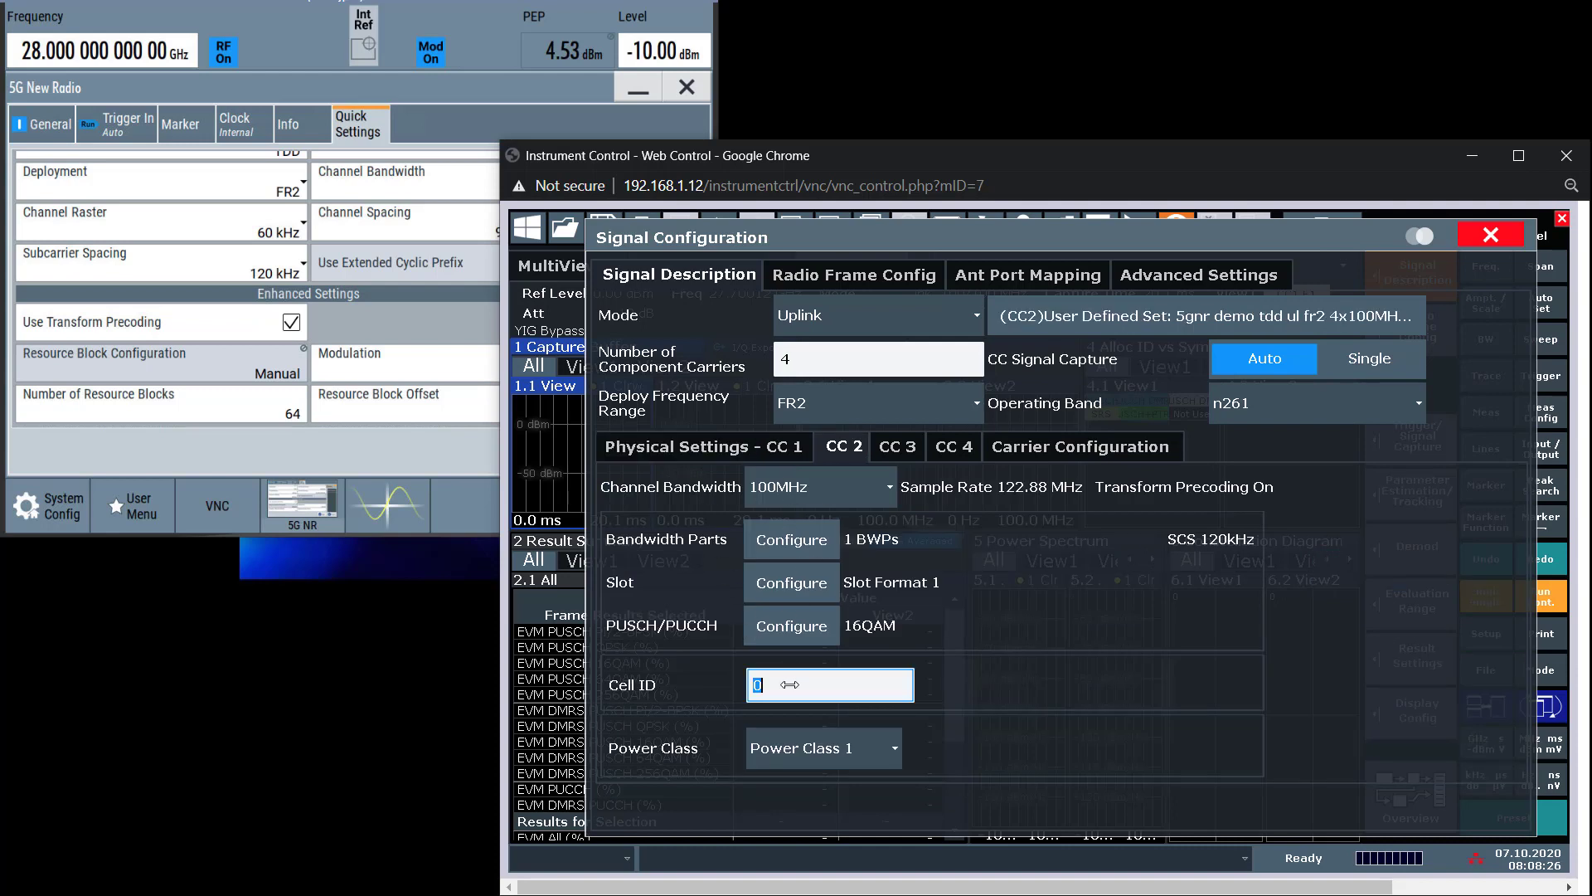
click(898, 445)
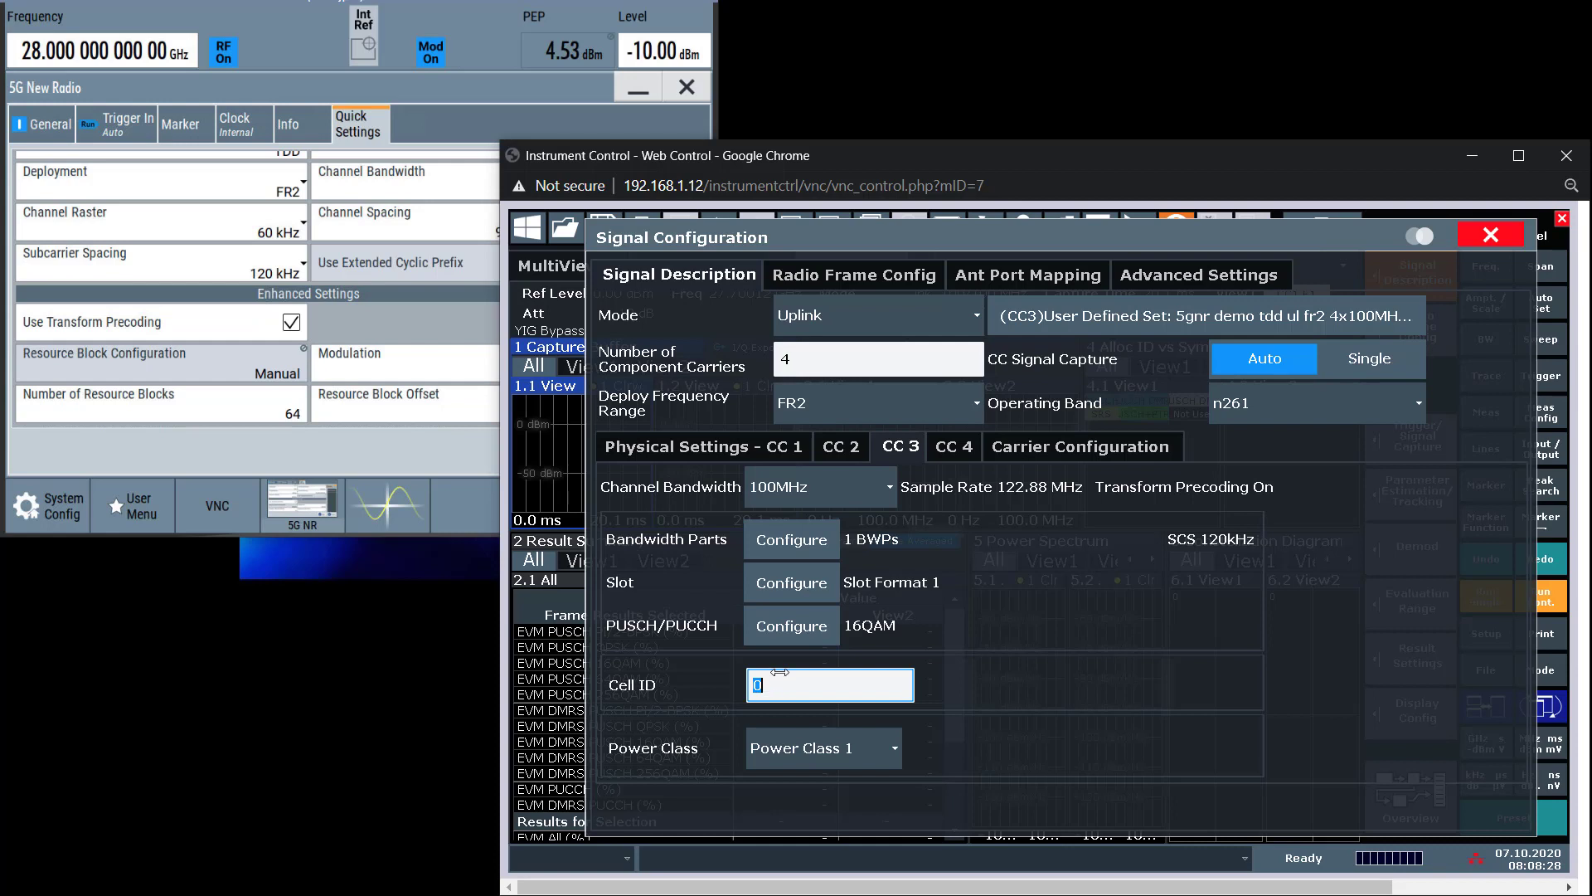
click(780, 672)
text(2)
key(Return)
click(950, 446)
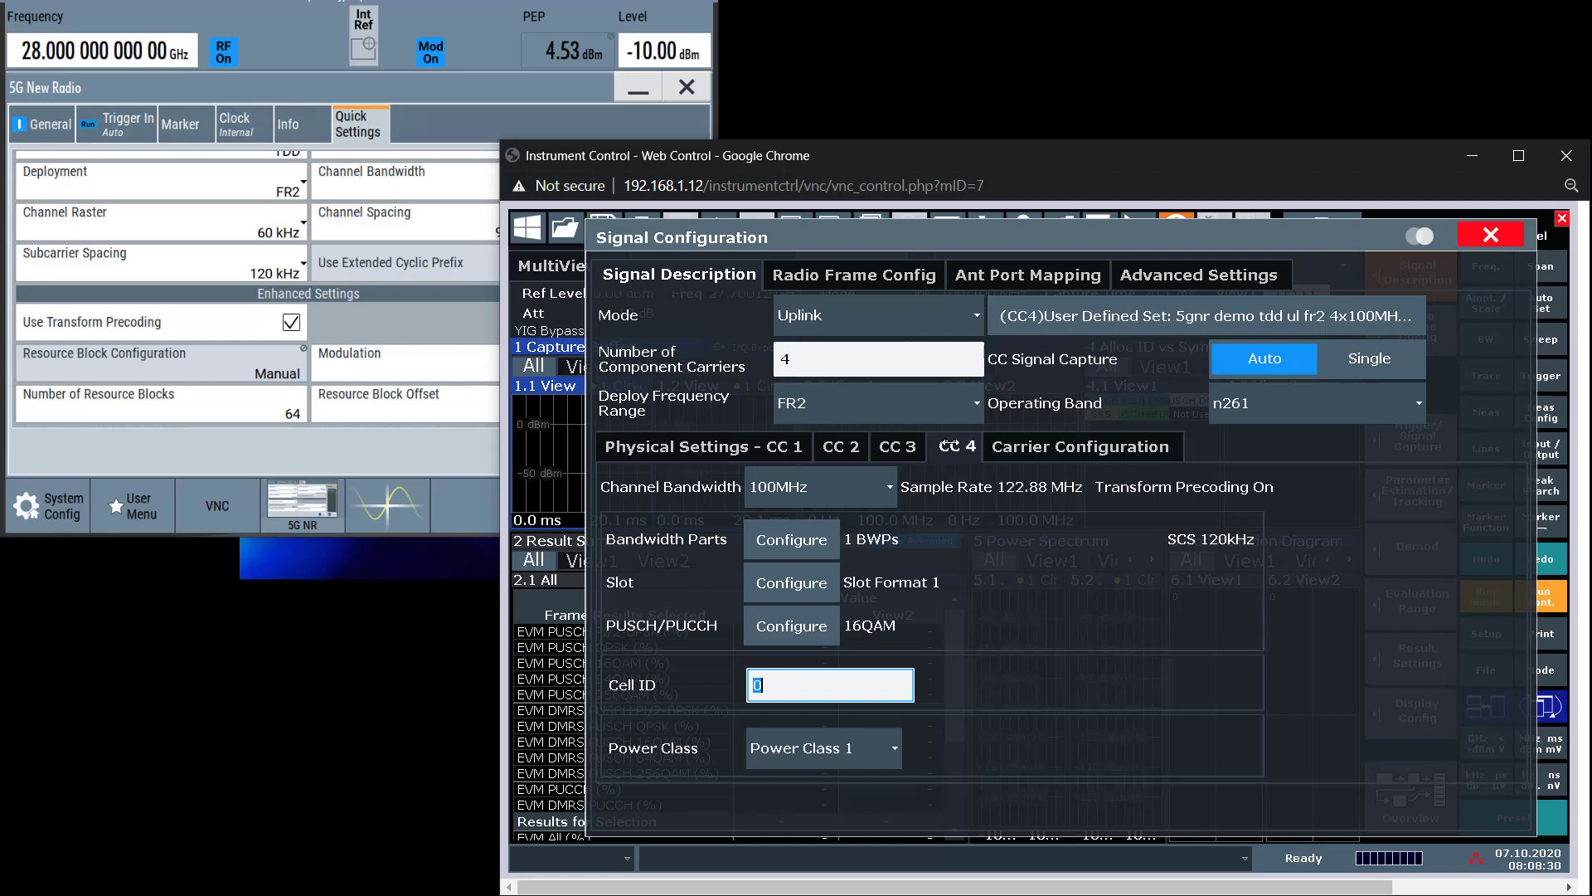
text(3)
- Check the carrier frequency table, then start continuous measurement
click(1013, 446)
click(1490, 234)
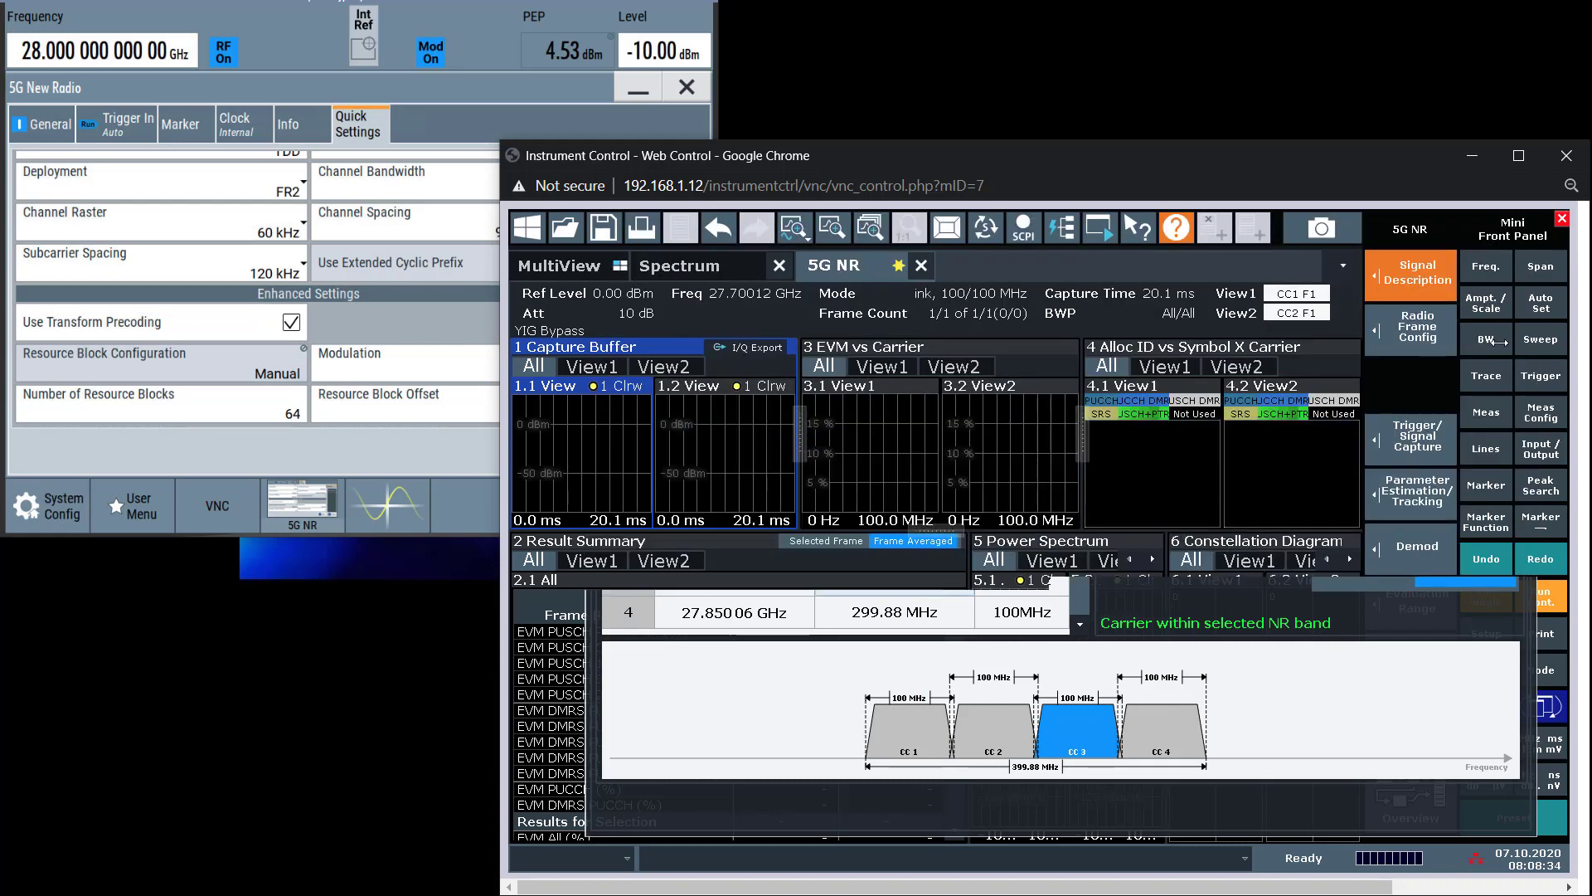
click(1532, 601)
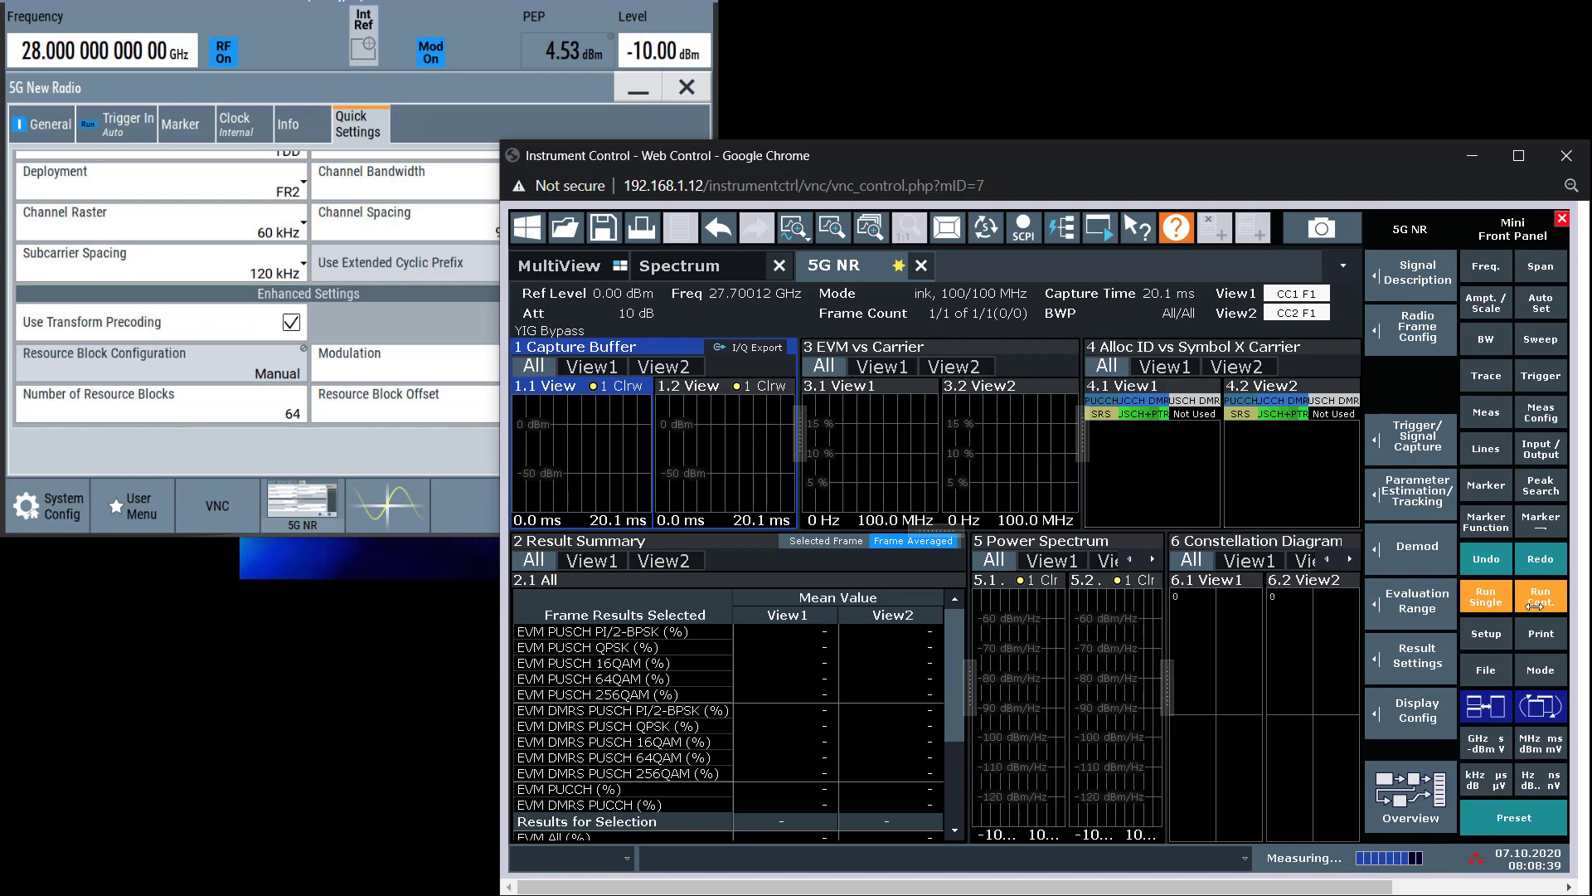
- Turn on Fixed CC Offset and set CC1's center frequency to 27.85006 GHz
click(1413, 266)
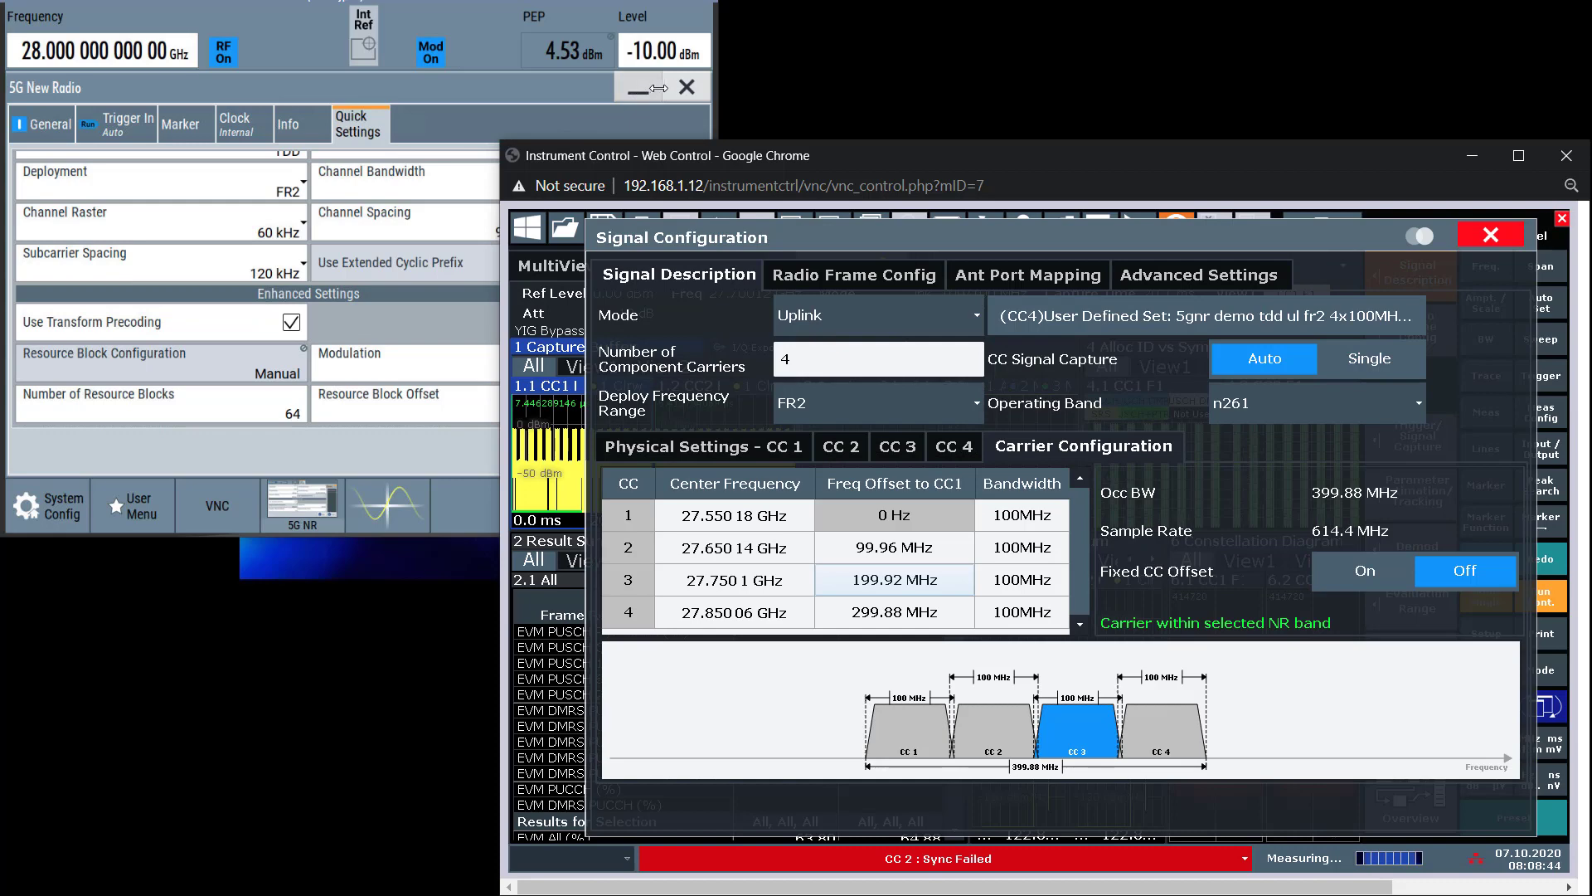
click(53, 114)
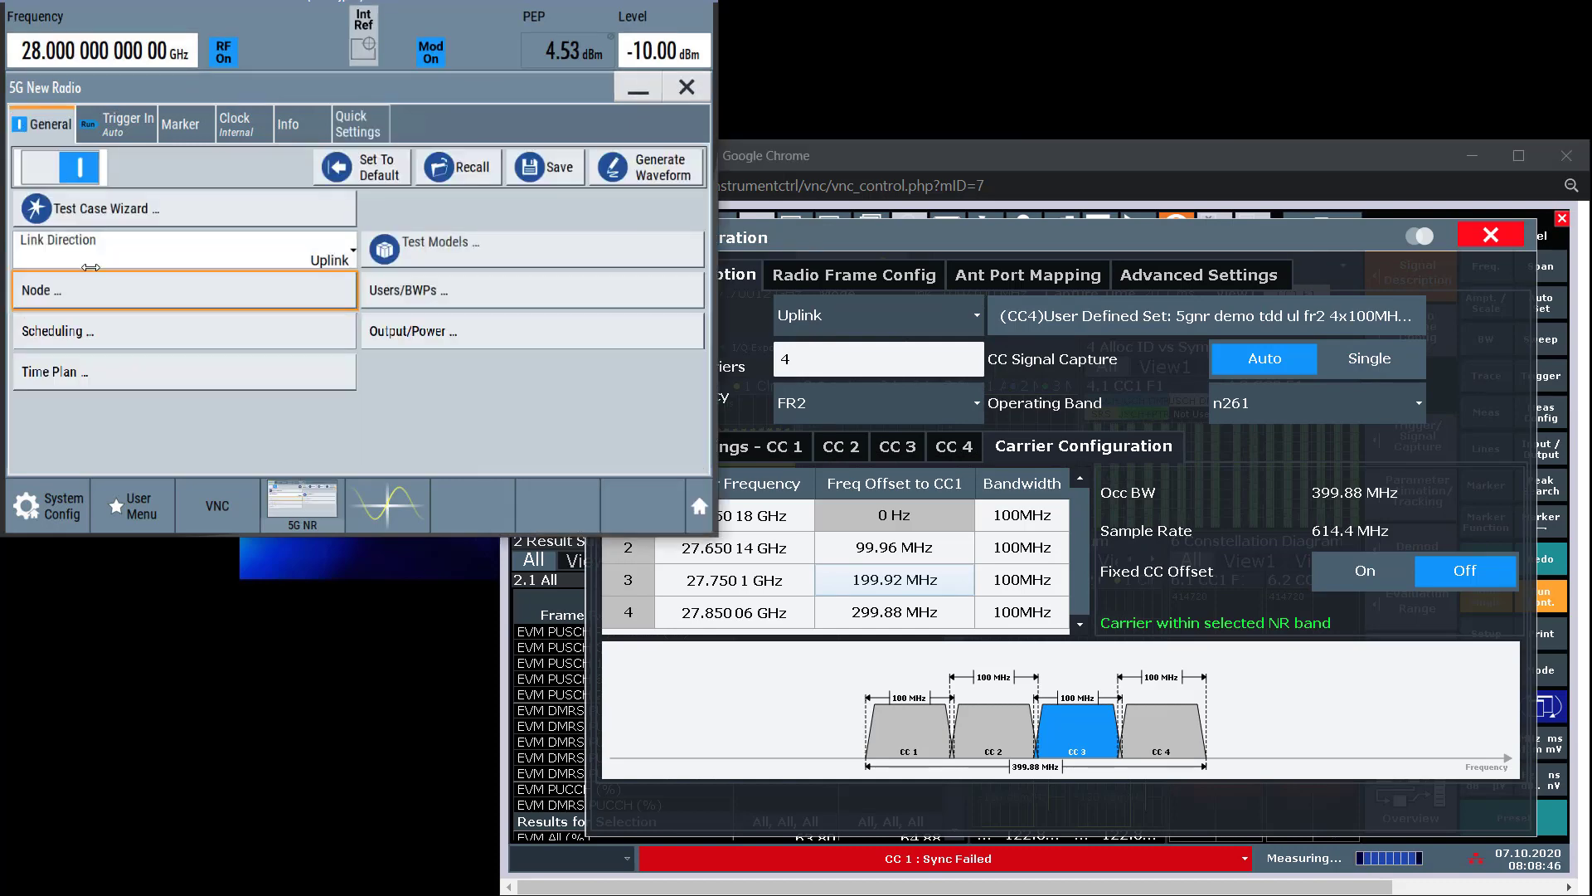
click(96, 290)
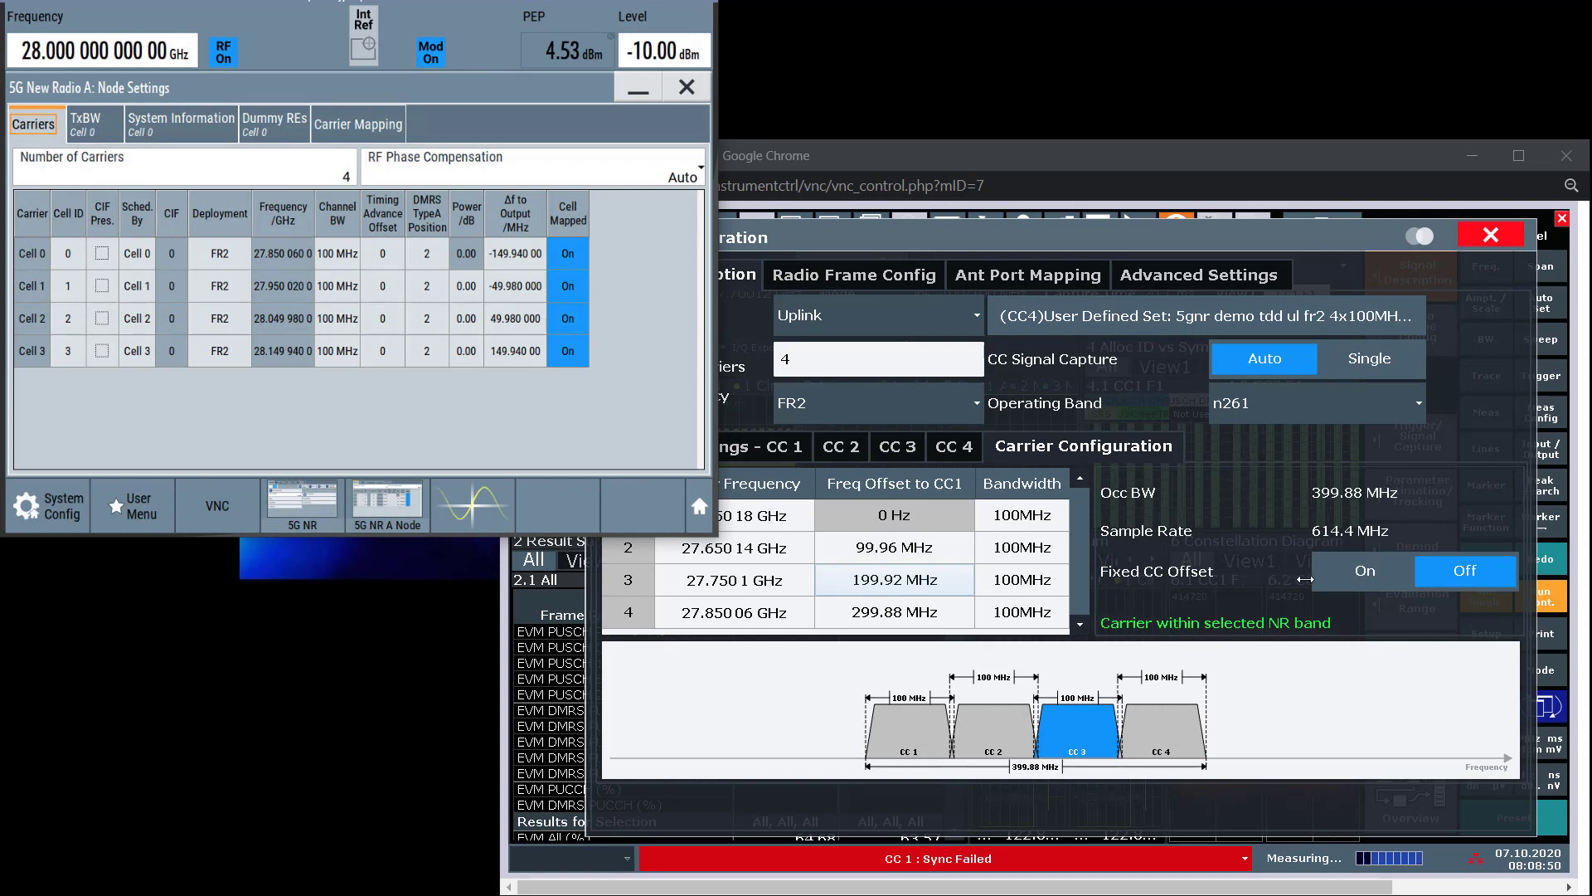
click(1352, 574)
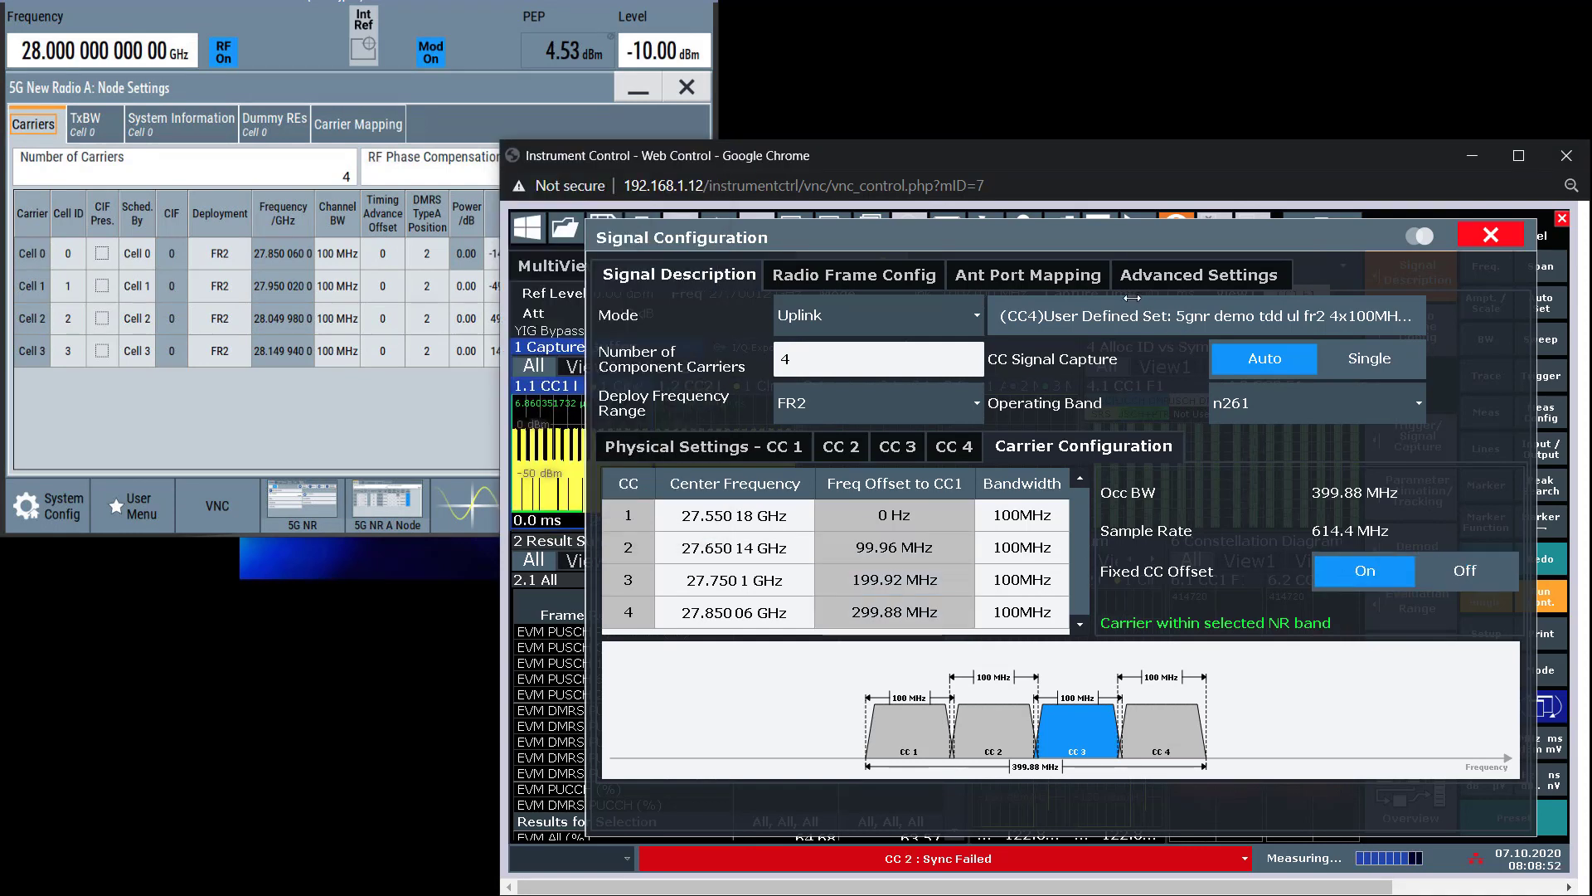
click(718, 516)
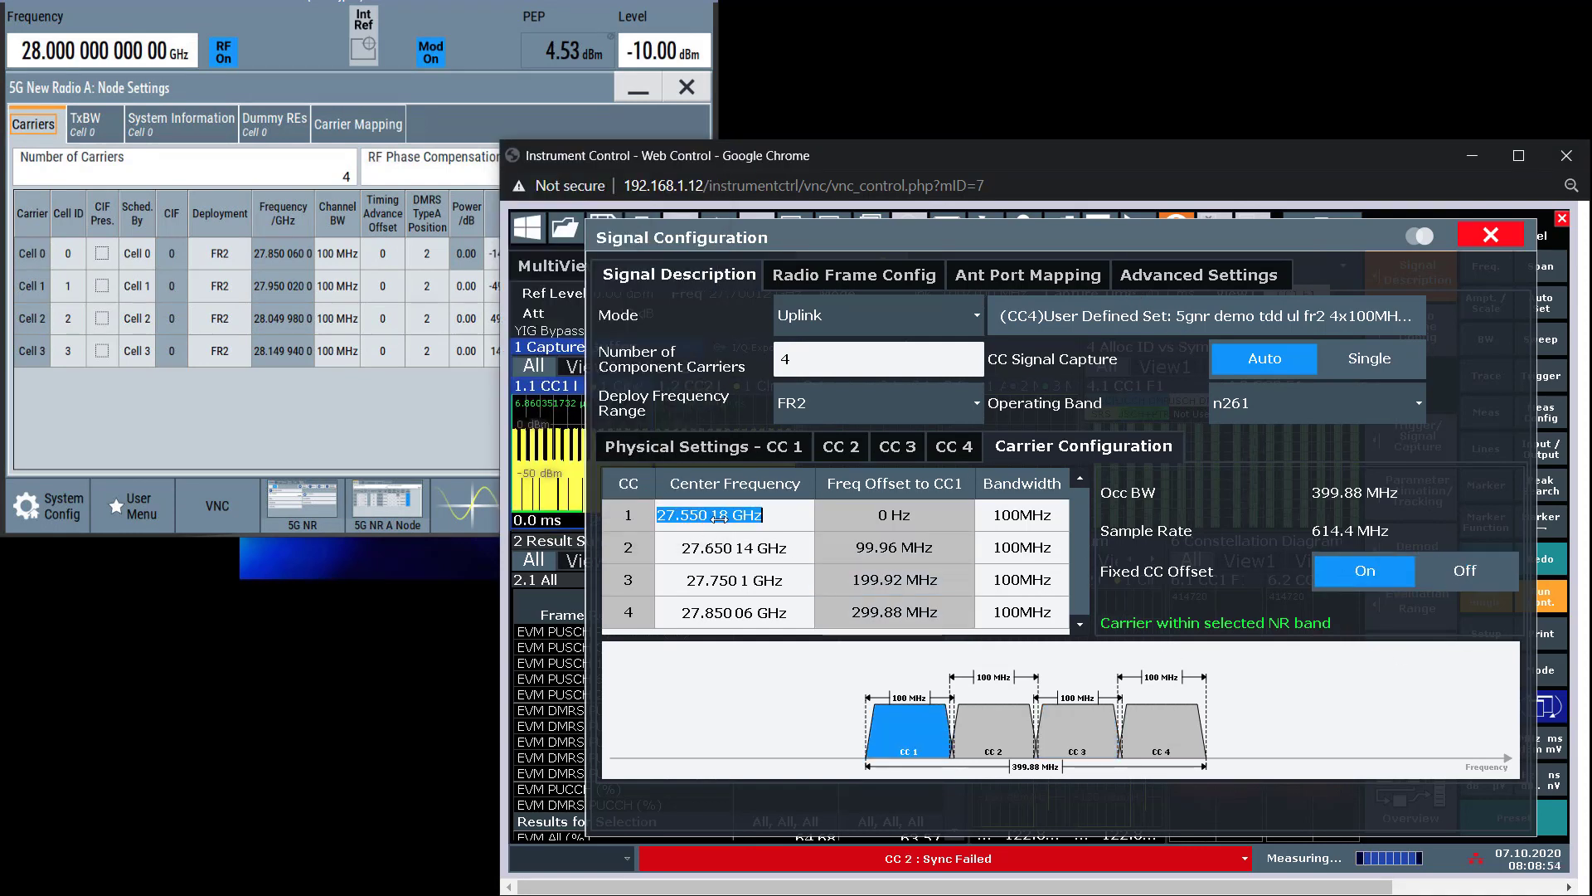
text(2)
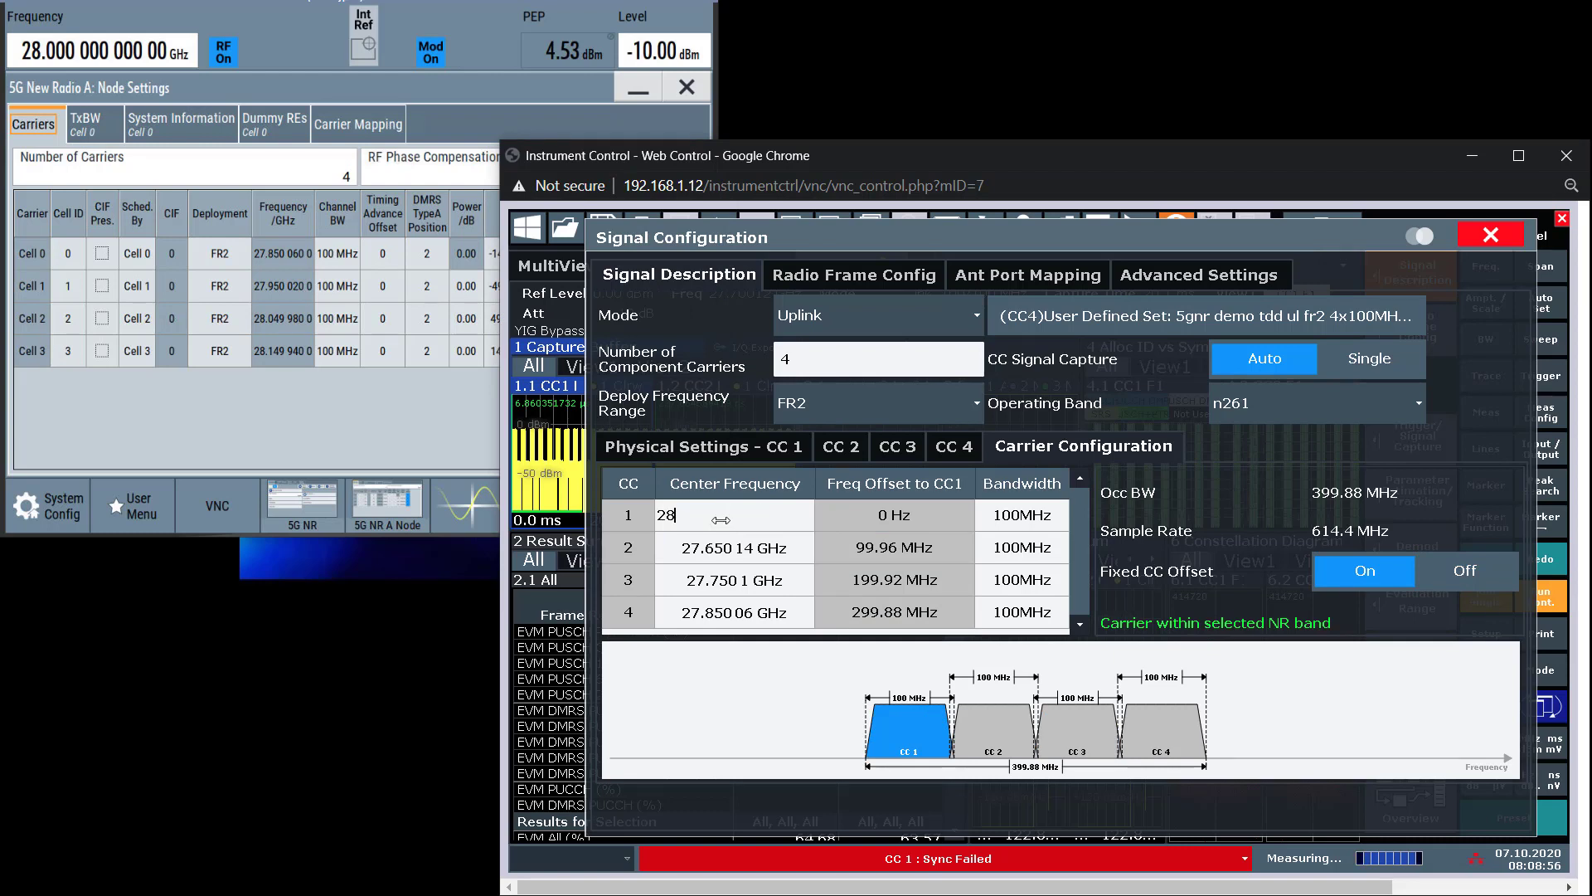
text(8)
key(BackSpace)
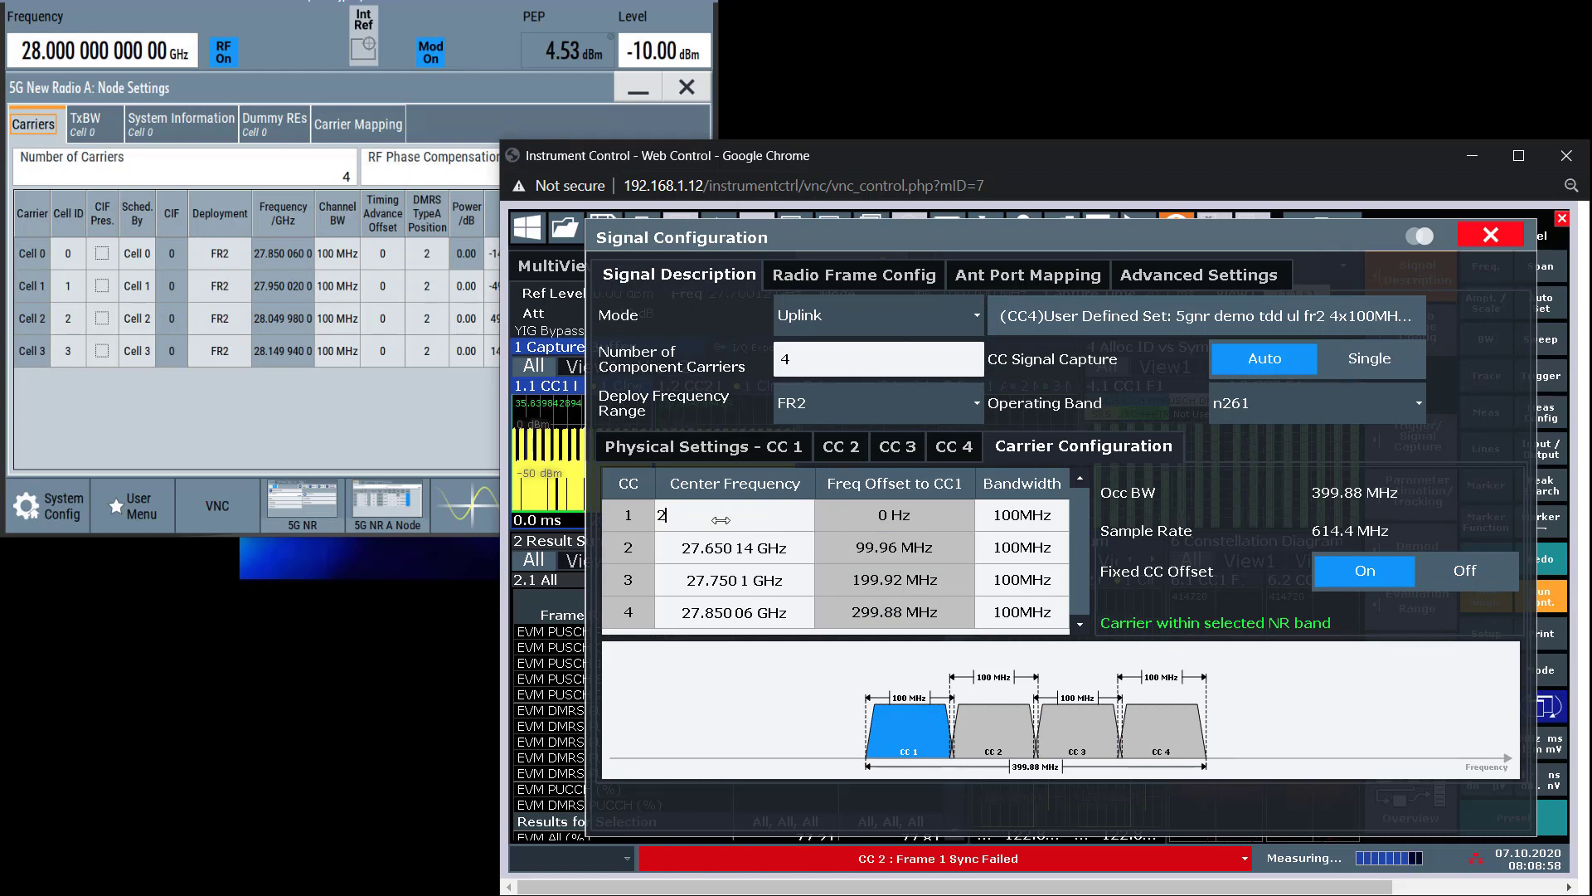
text(7.850060G)
key(Return)
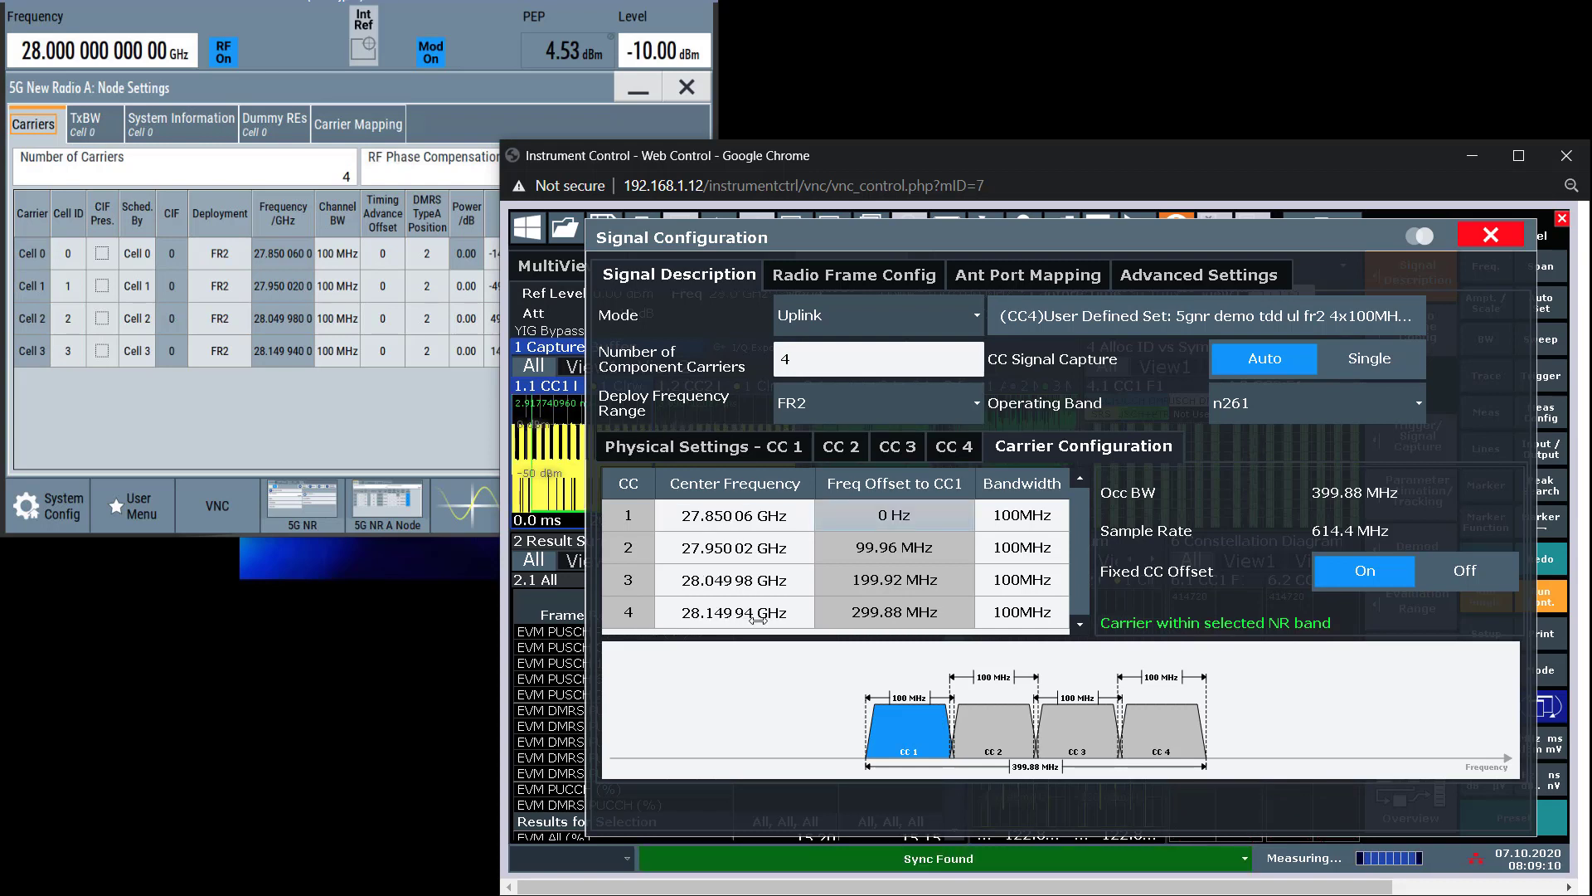
click(1477, 238)
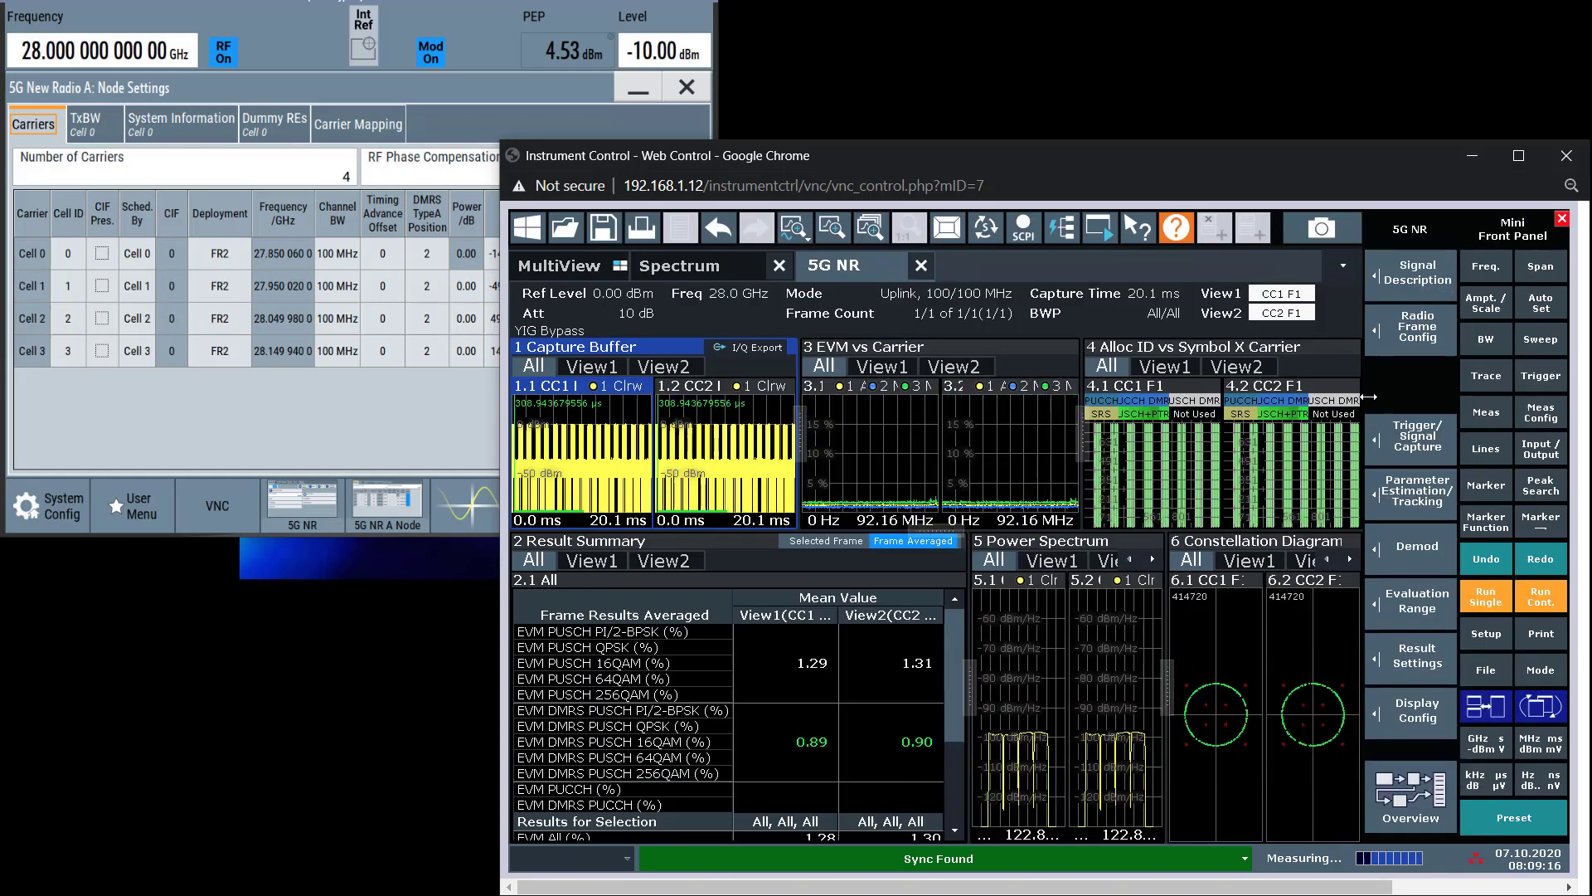
- Review the result table settings and close them without changes
click(1401, 654)
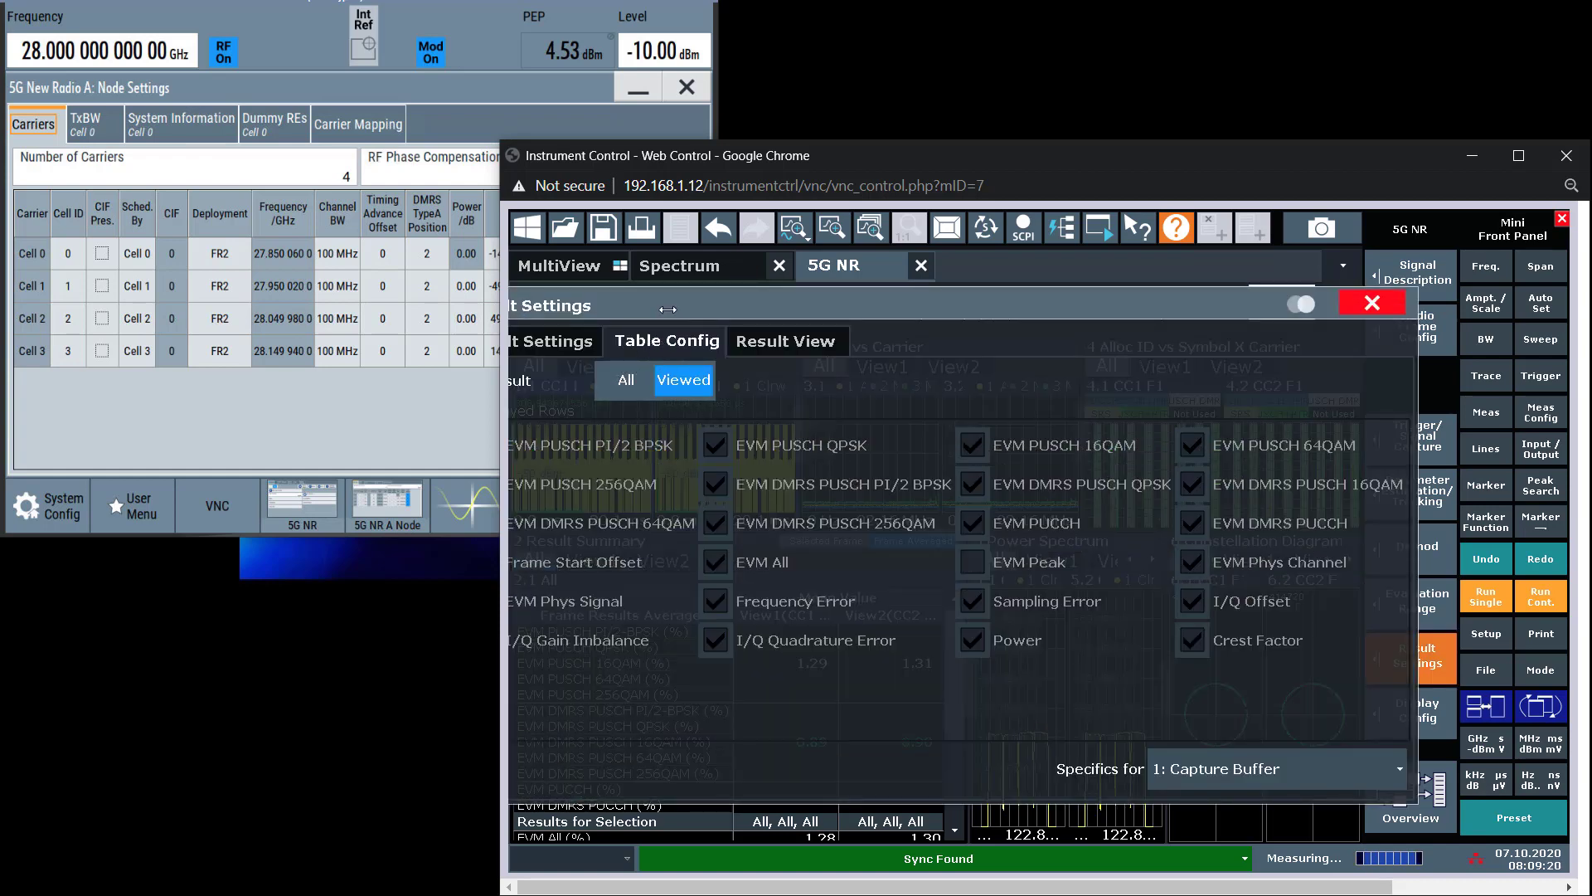
drag(667, 308, 776, 291)
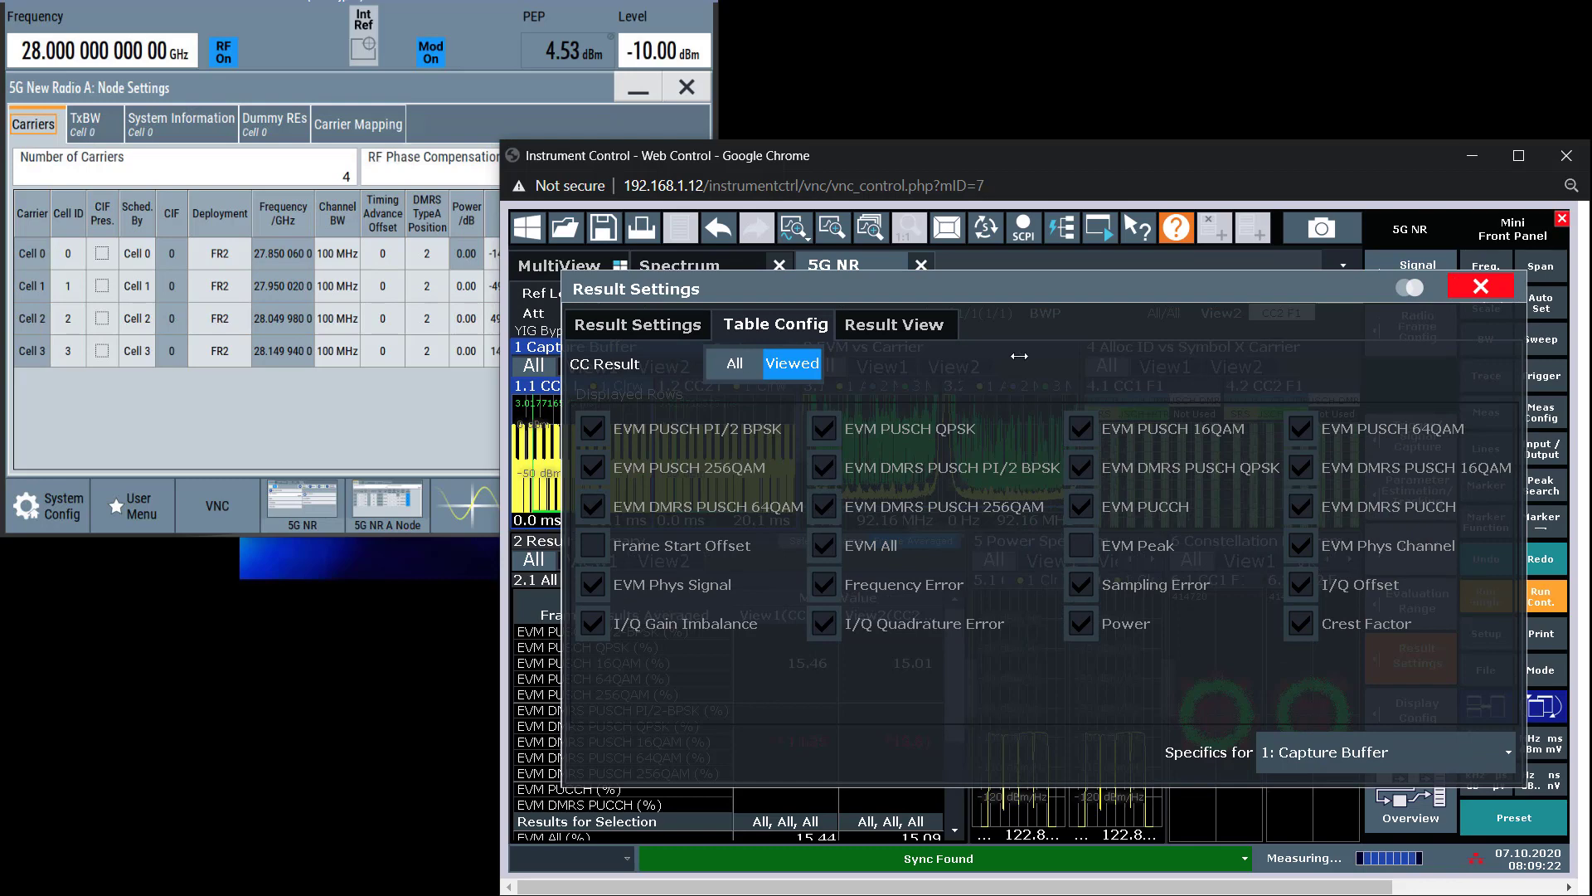
click(1479, 286)
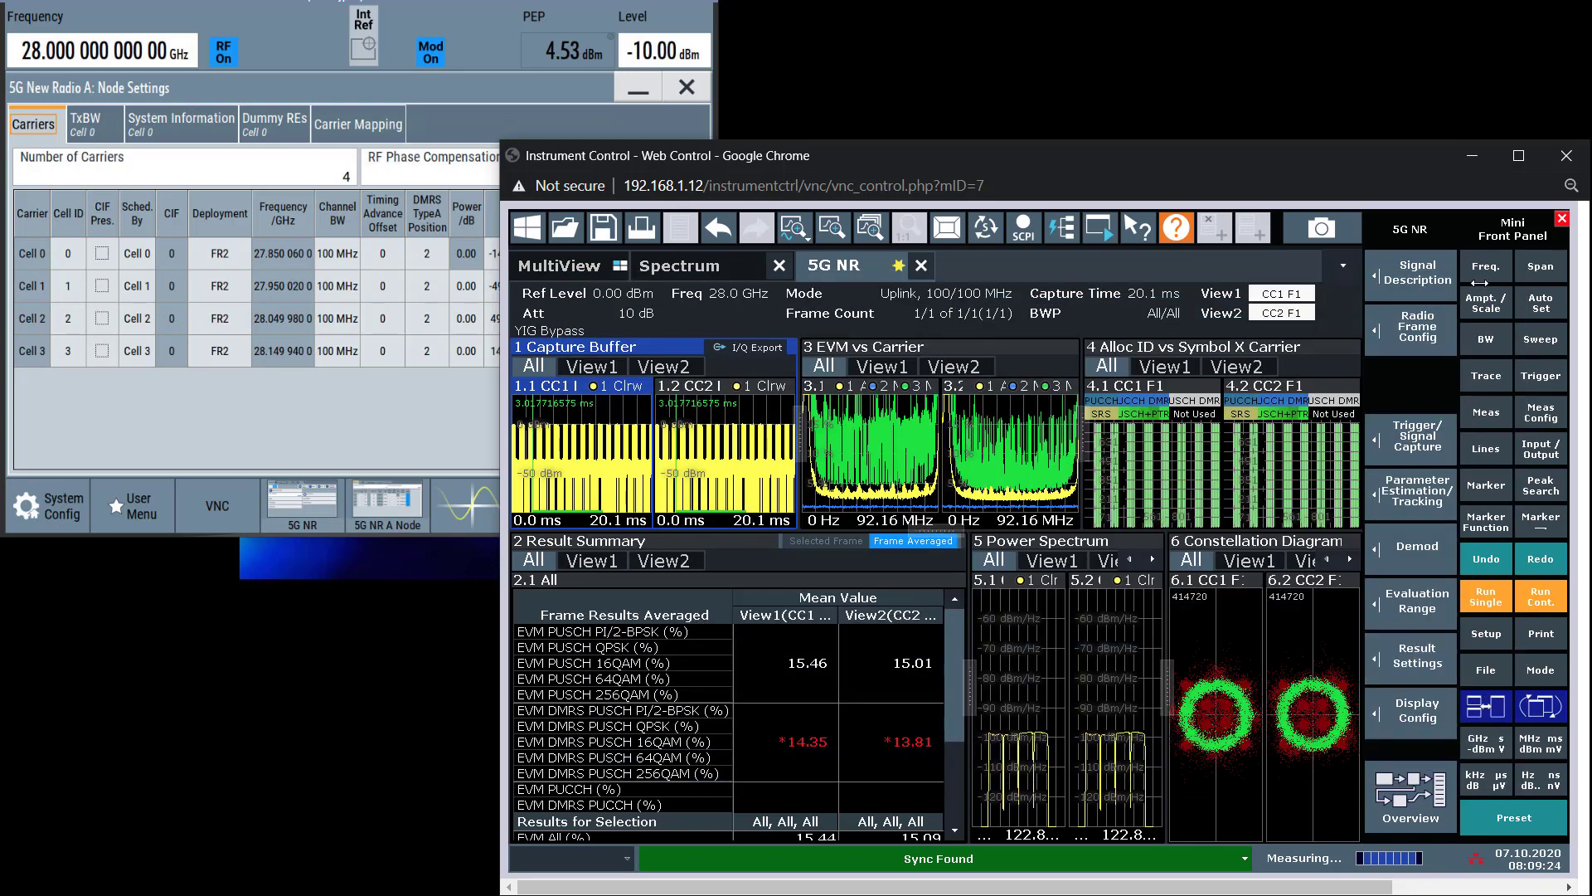
- Maximize Result Summary, then EVM vs Carrier, restoring the multi-window layout after each
double_click(823, 684)
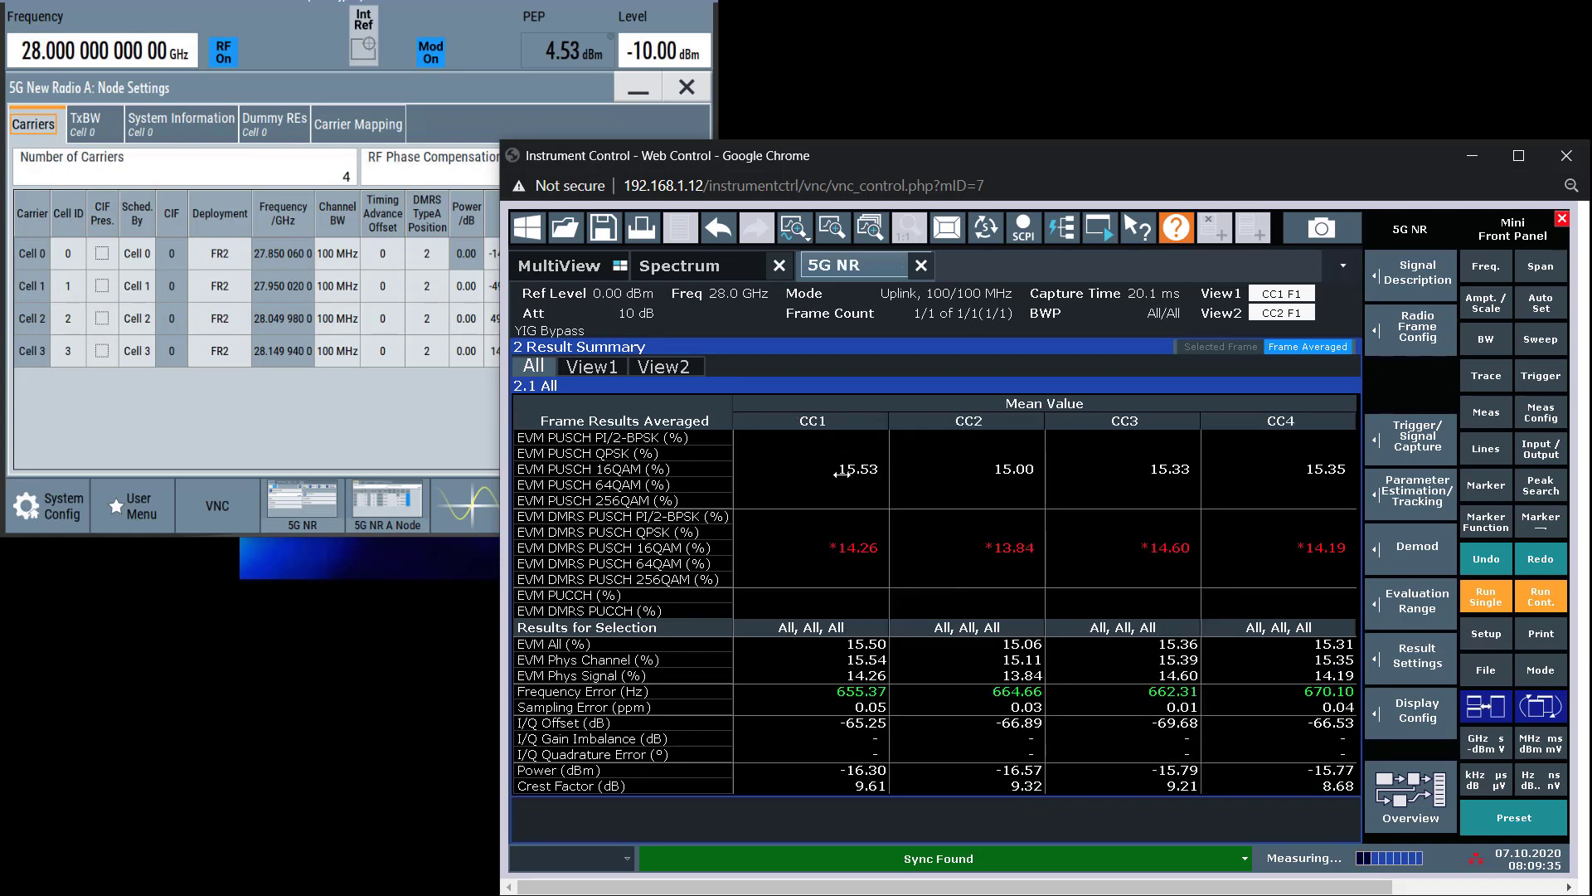
click(1311, 478)
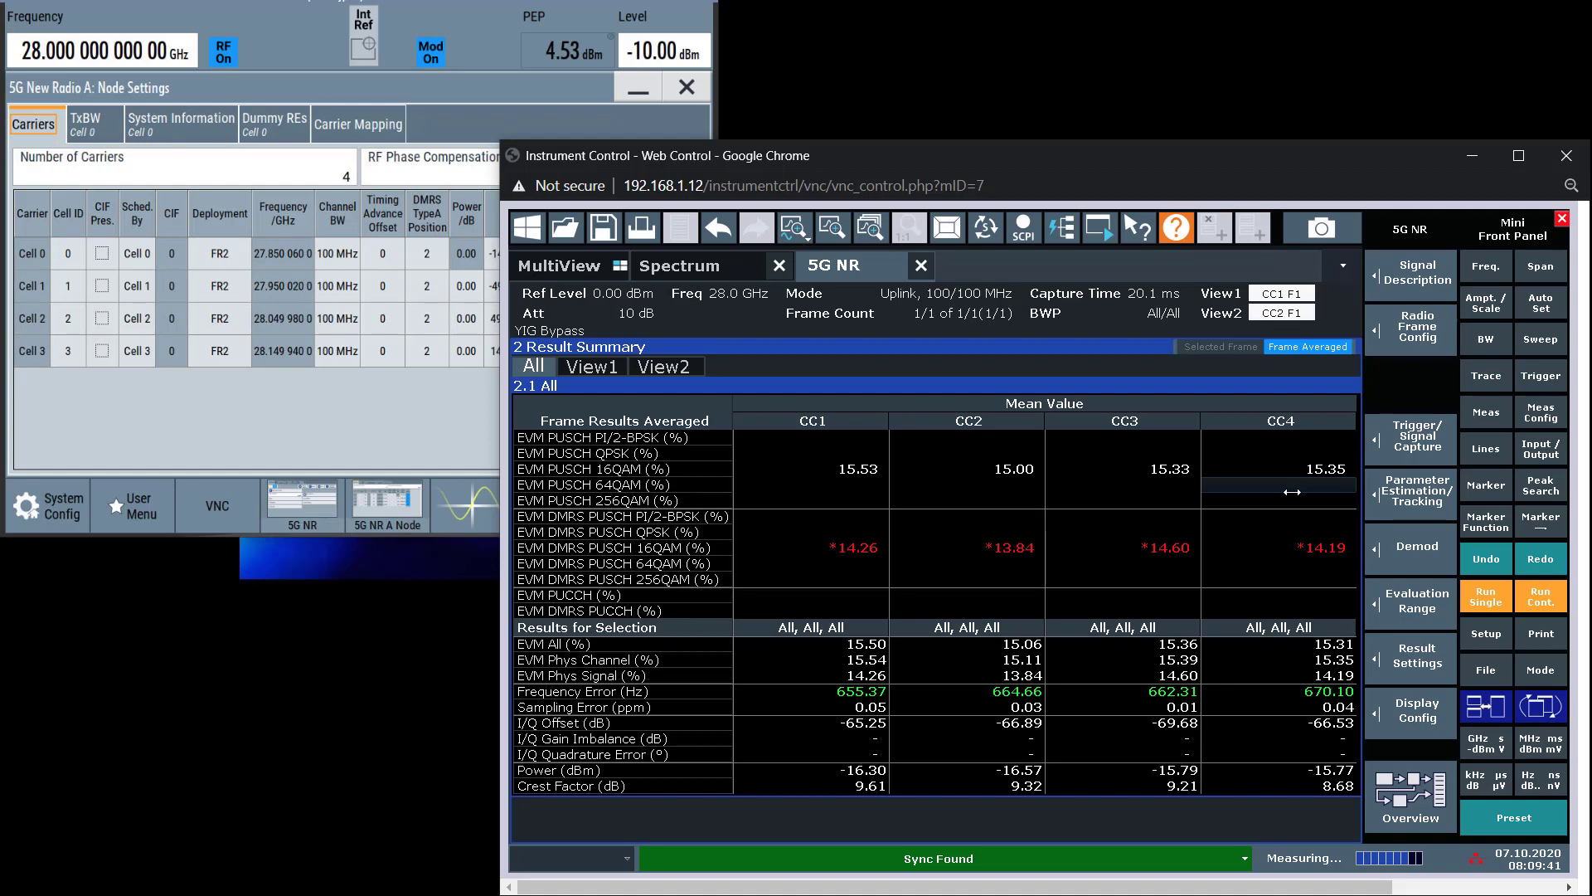
double_click(1292, 492)
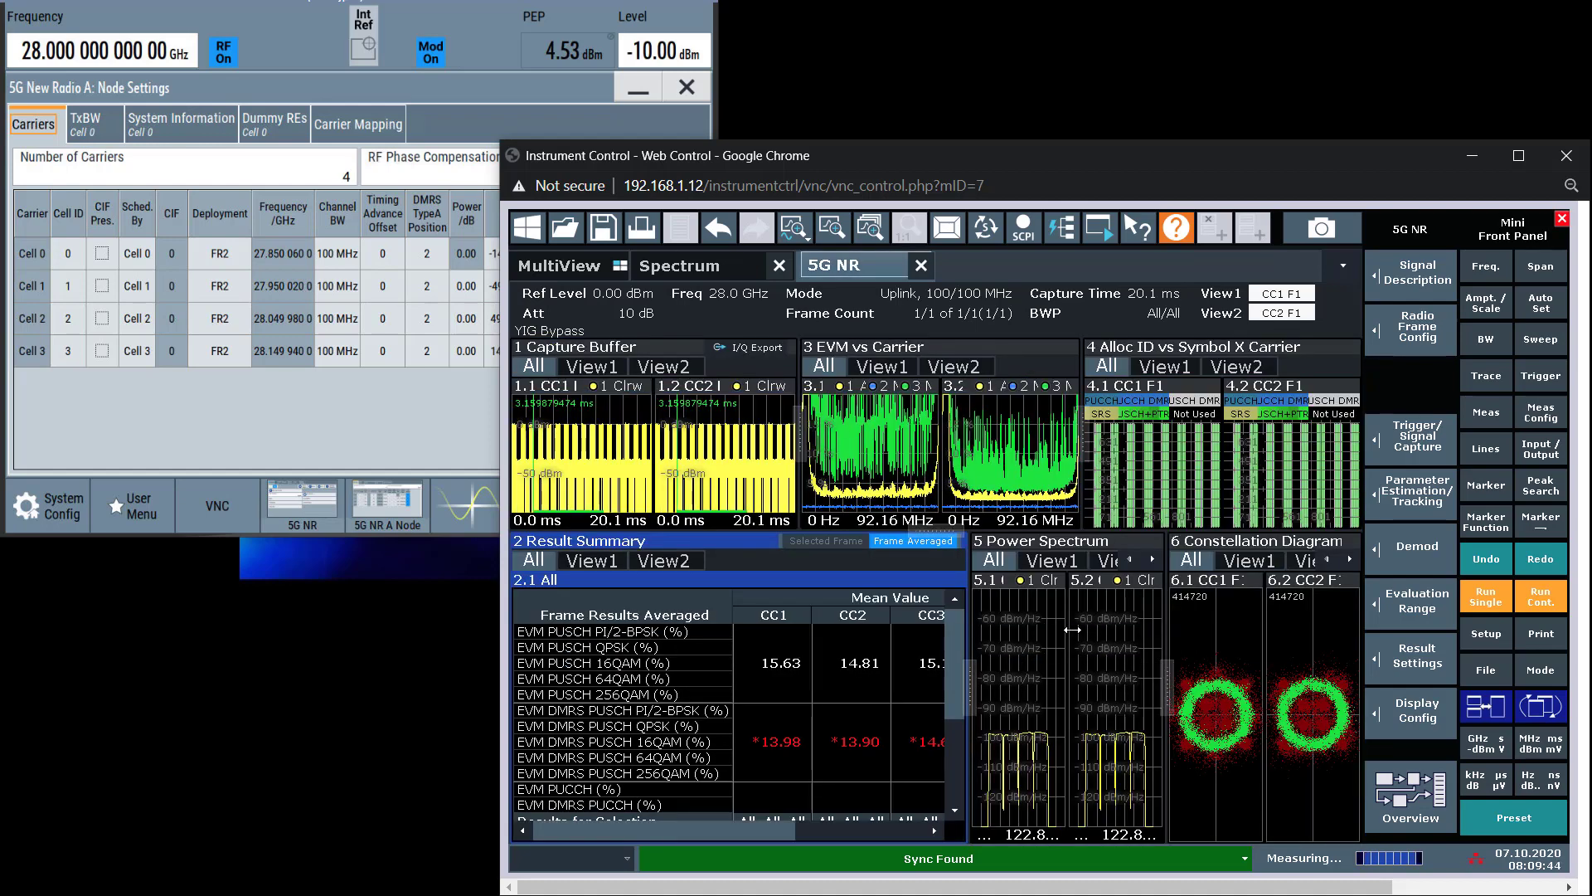
double_click(871, 447)
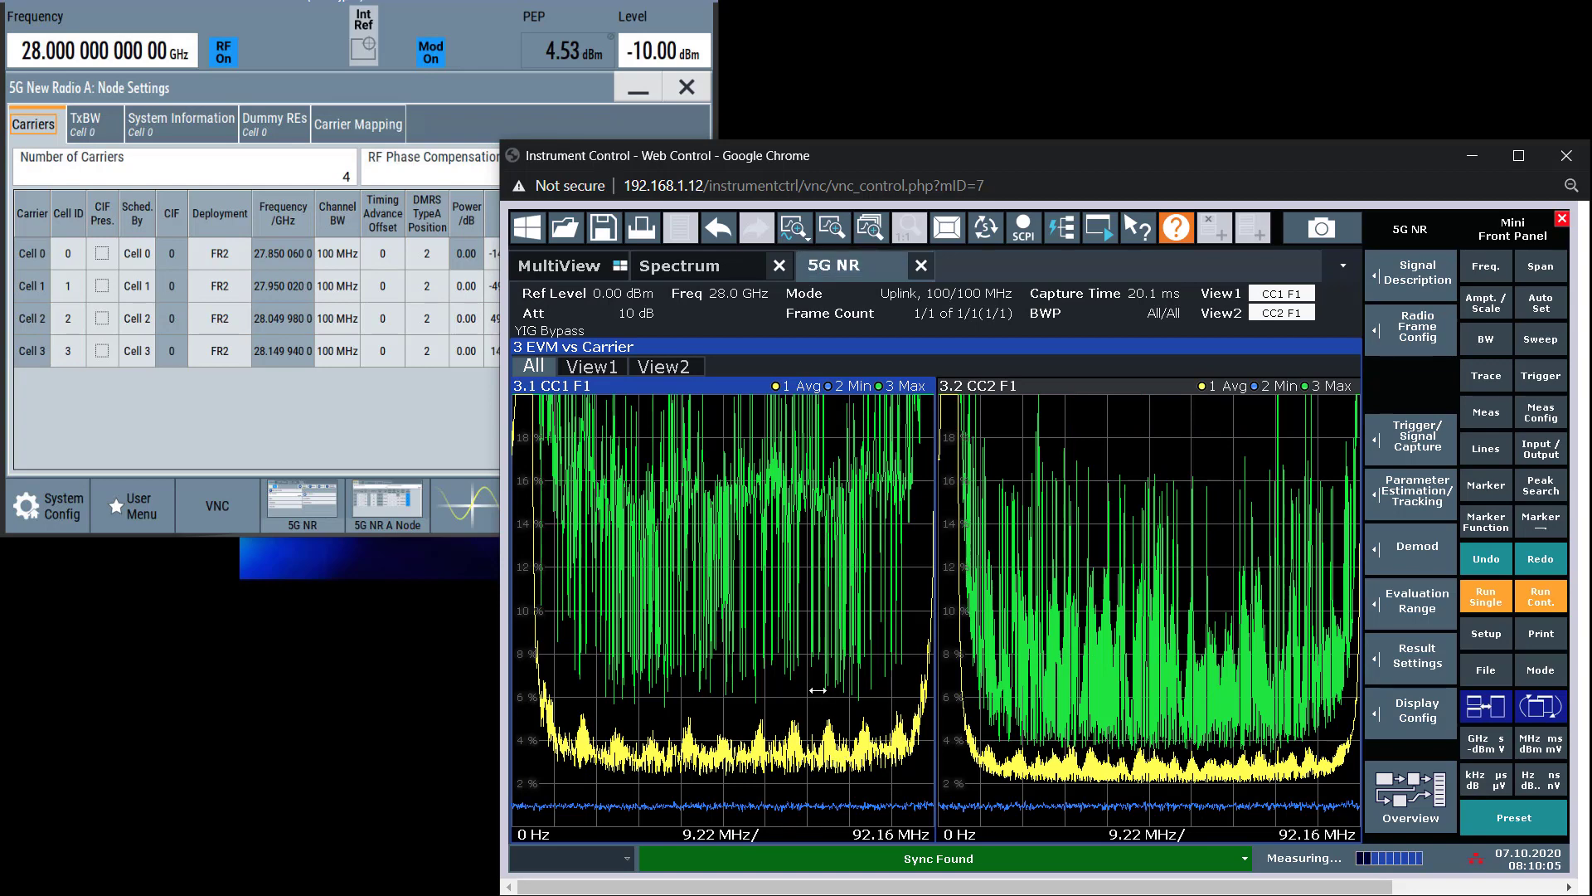
double_click(818, 690)
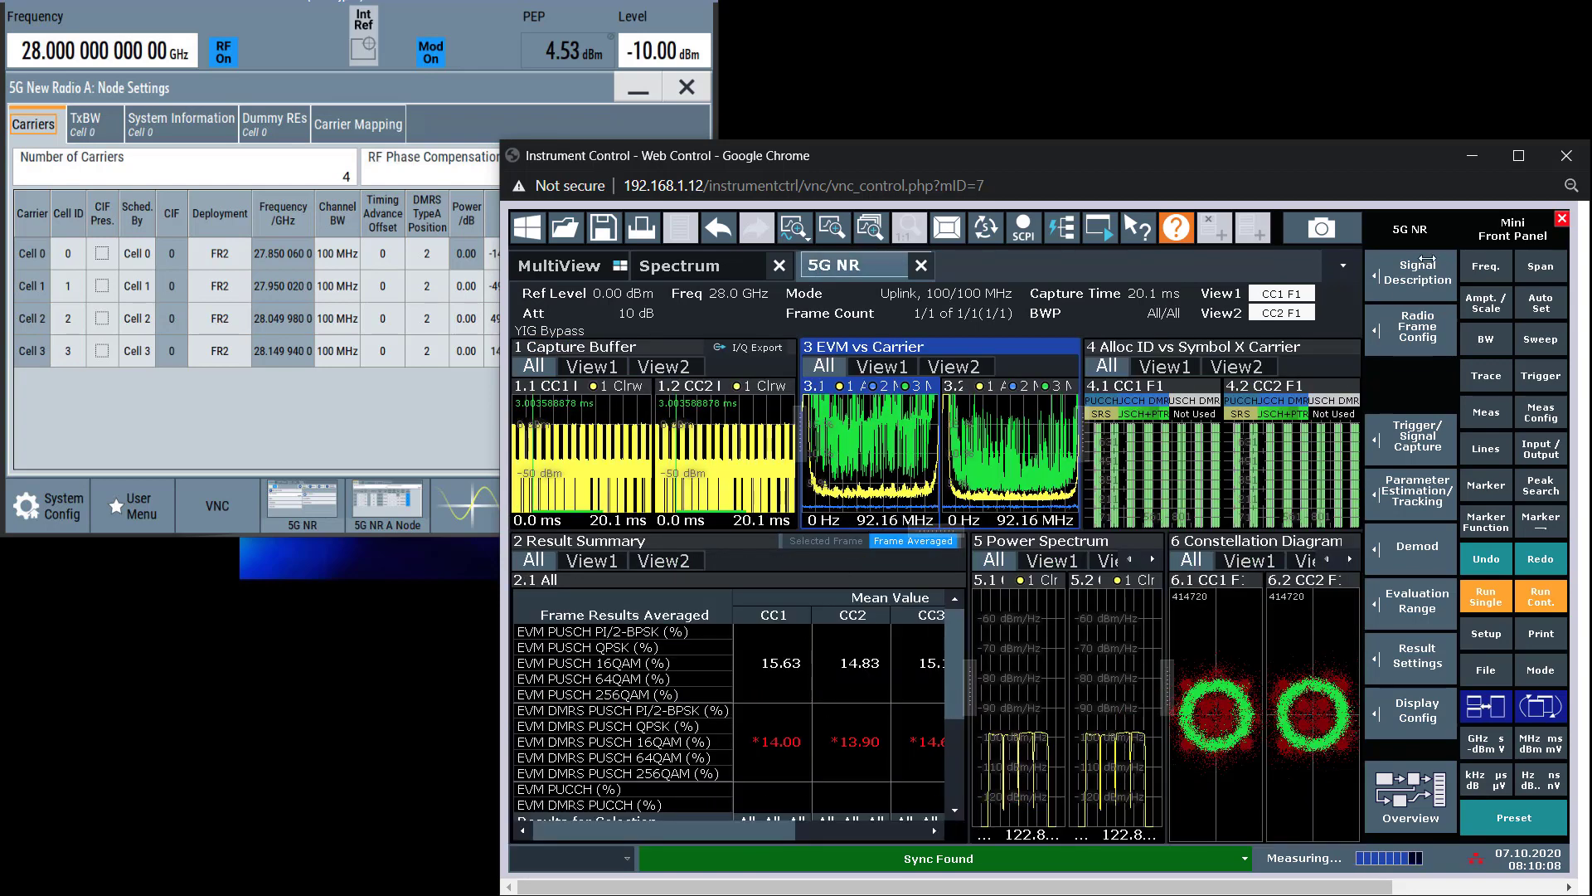
click(1422, 270)
click(1201, 274)
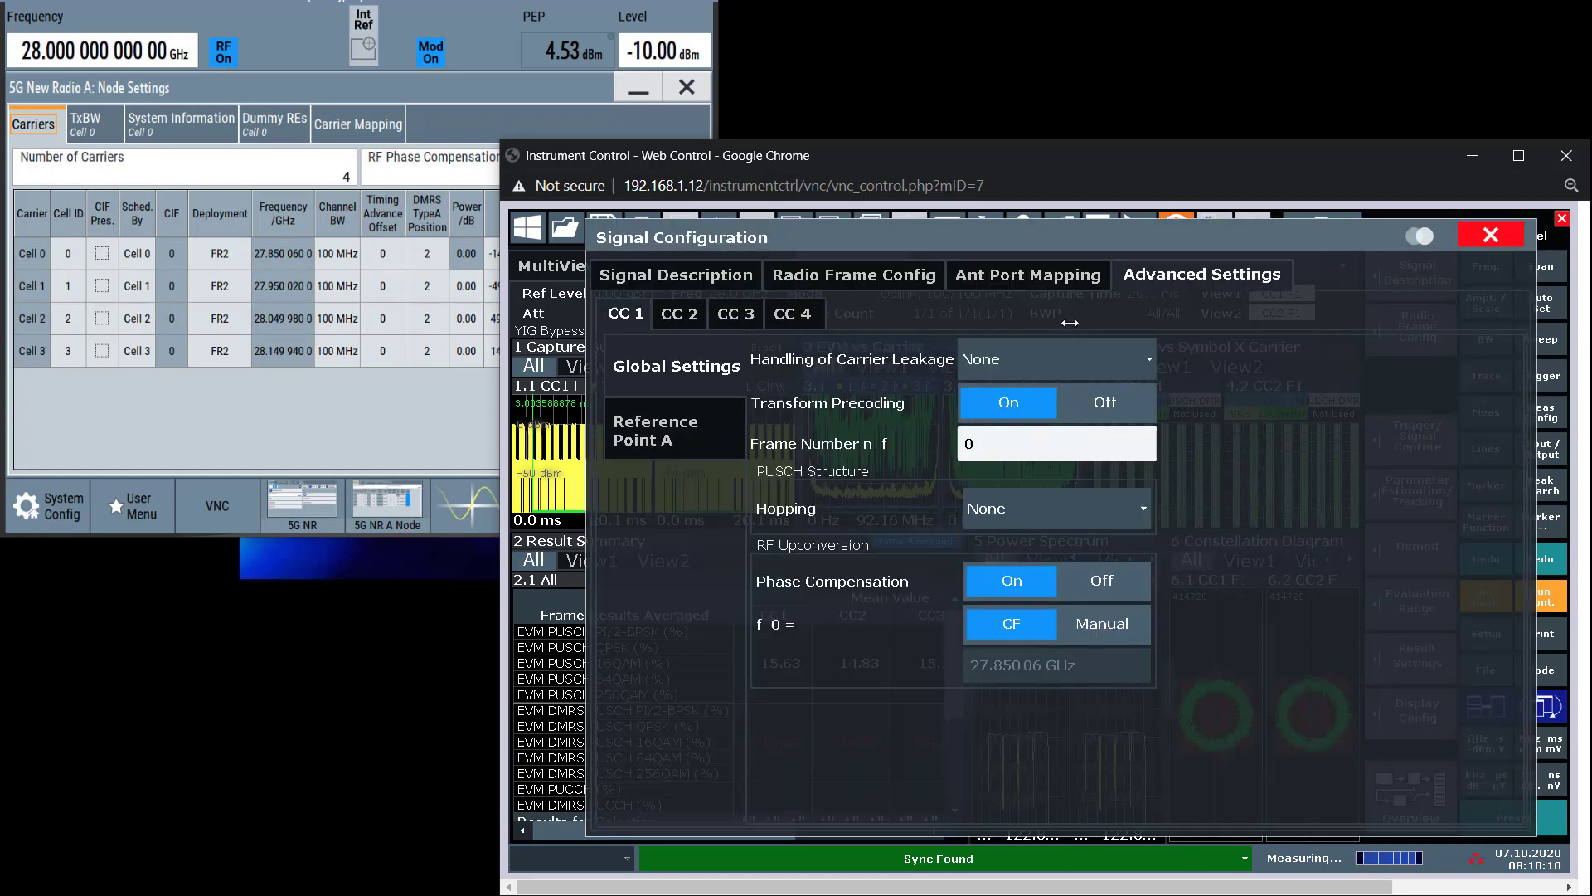
click(680, 312)
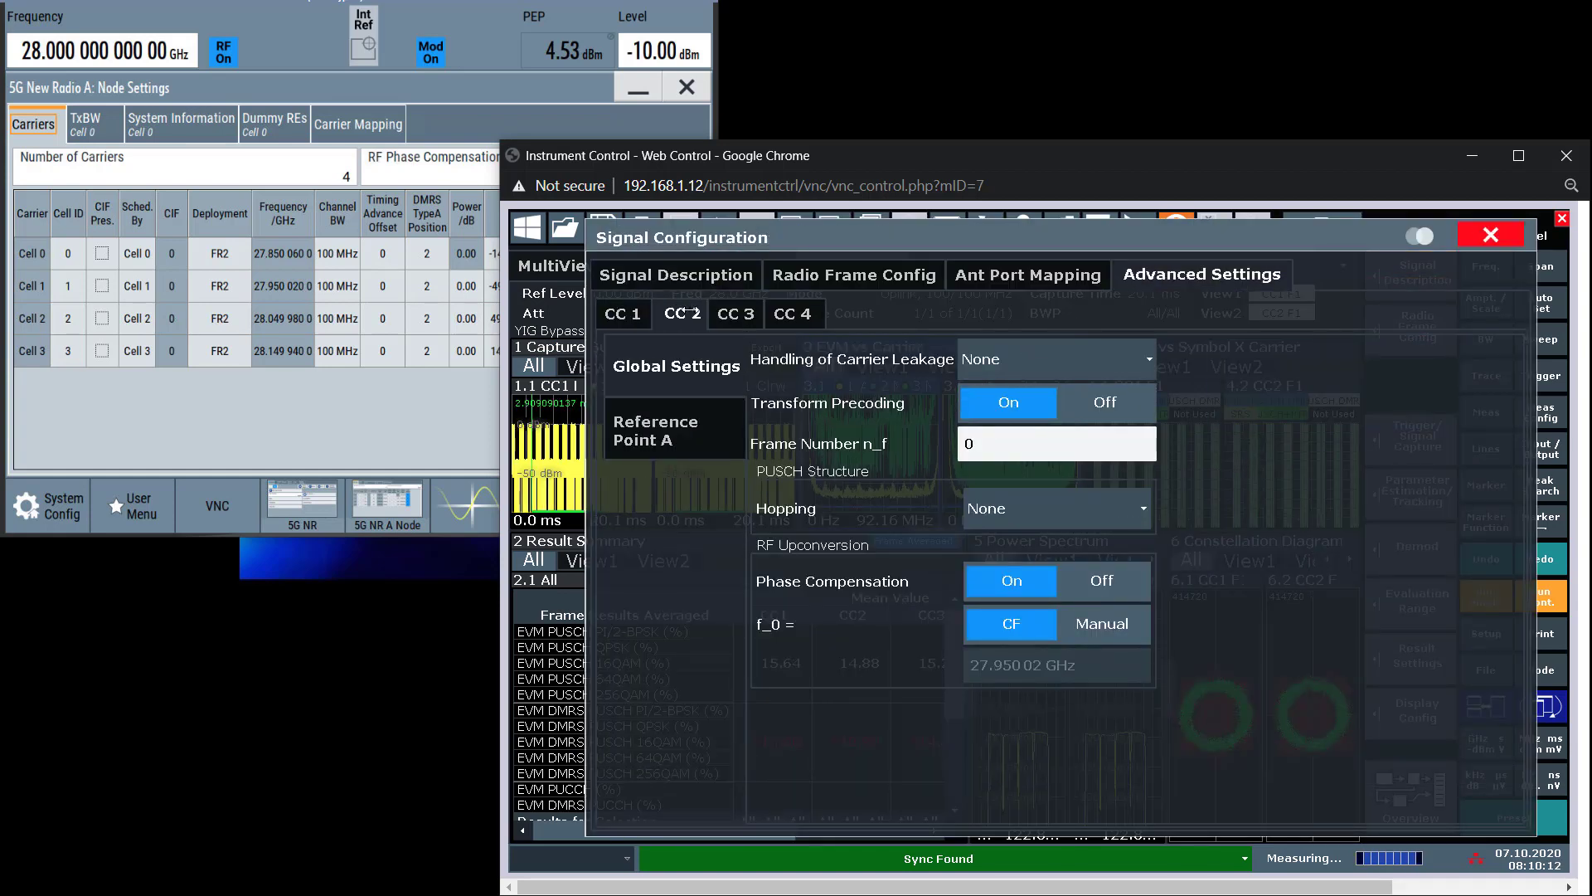
click(734, 313)
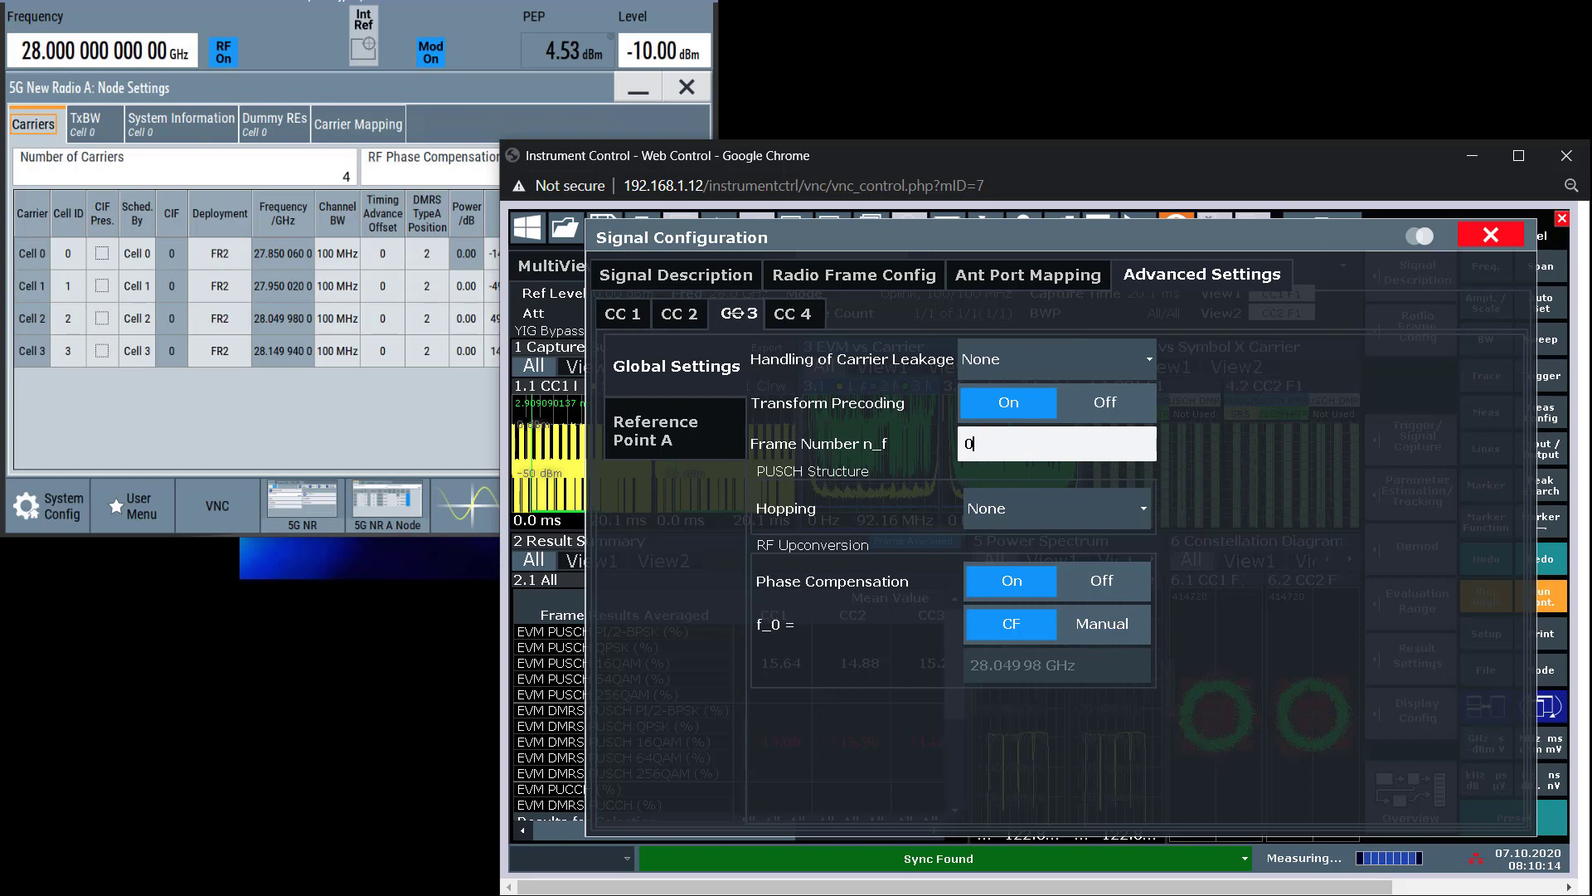
click(789, 313)
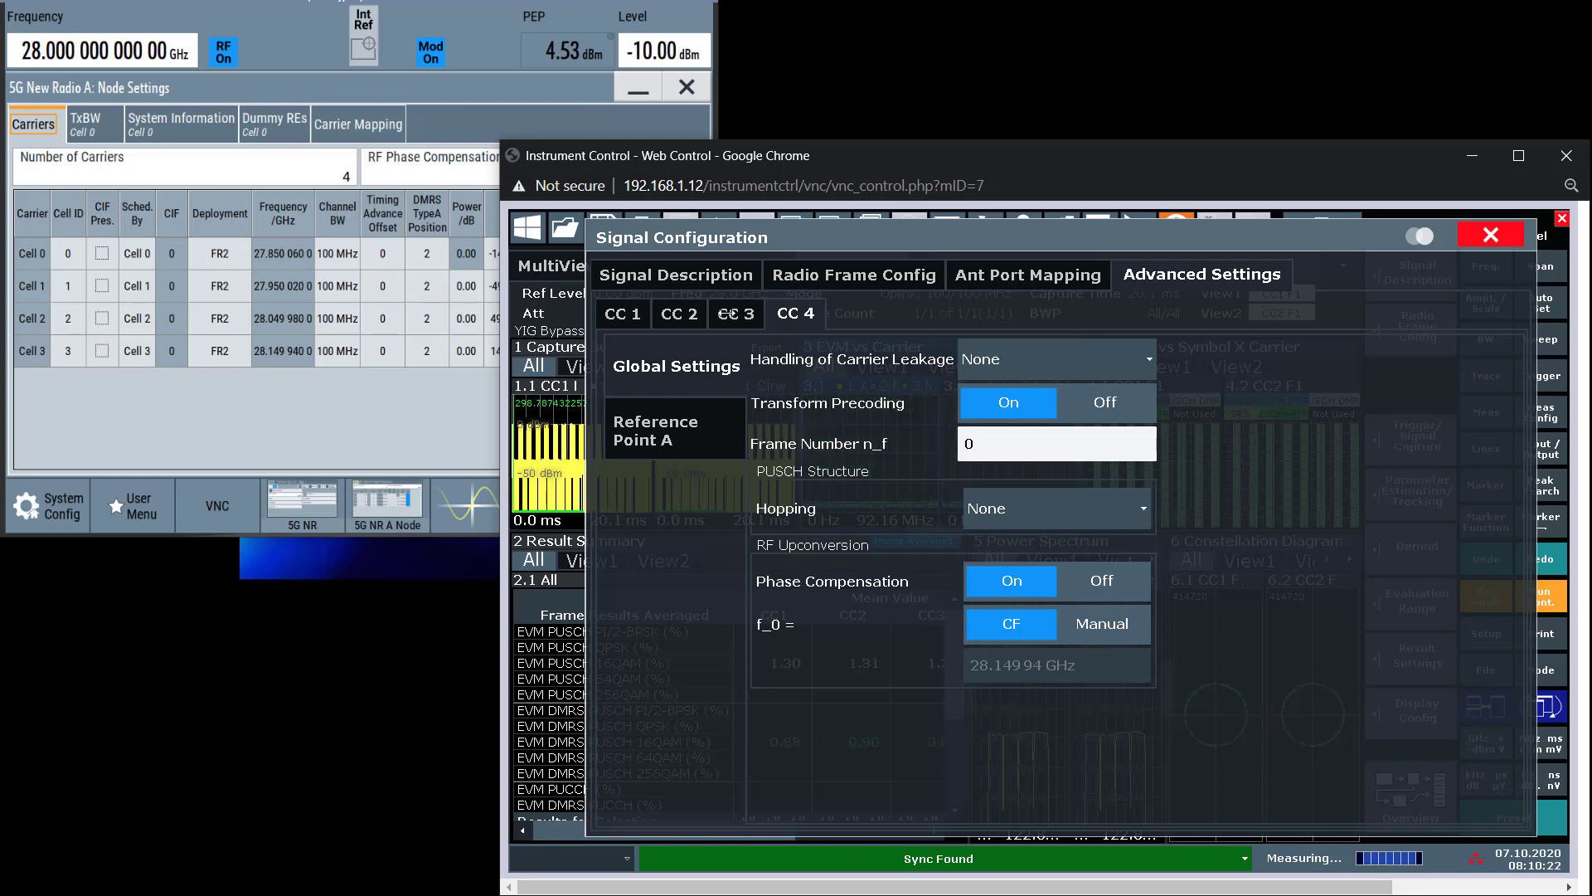
click(720, 315)
click(681, 314)
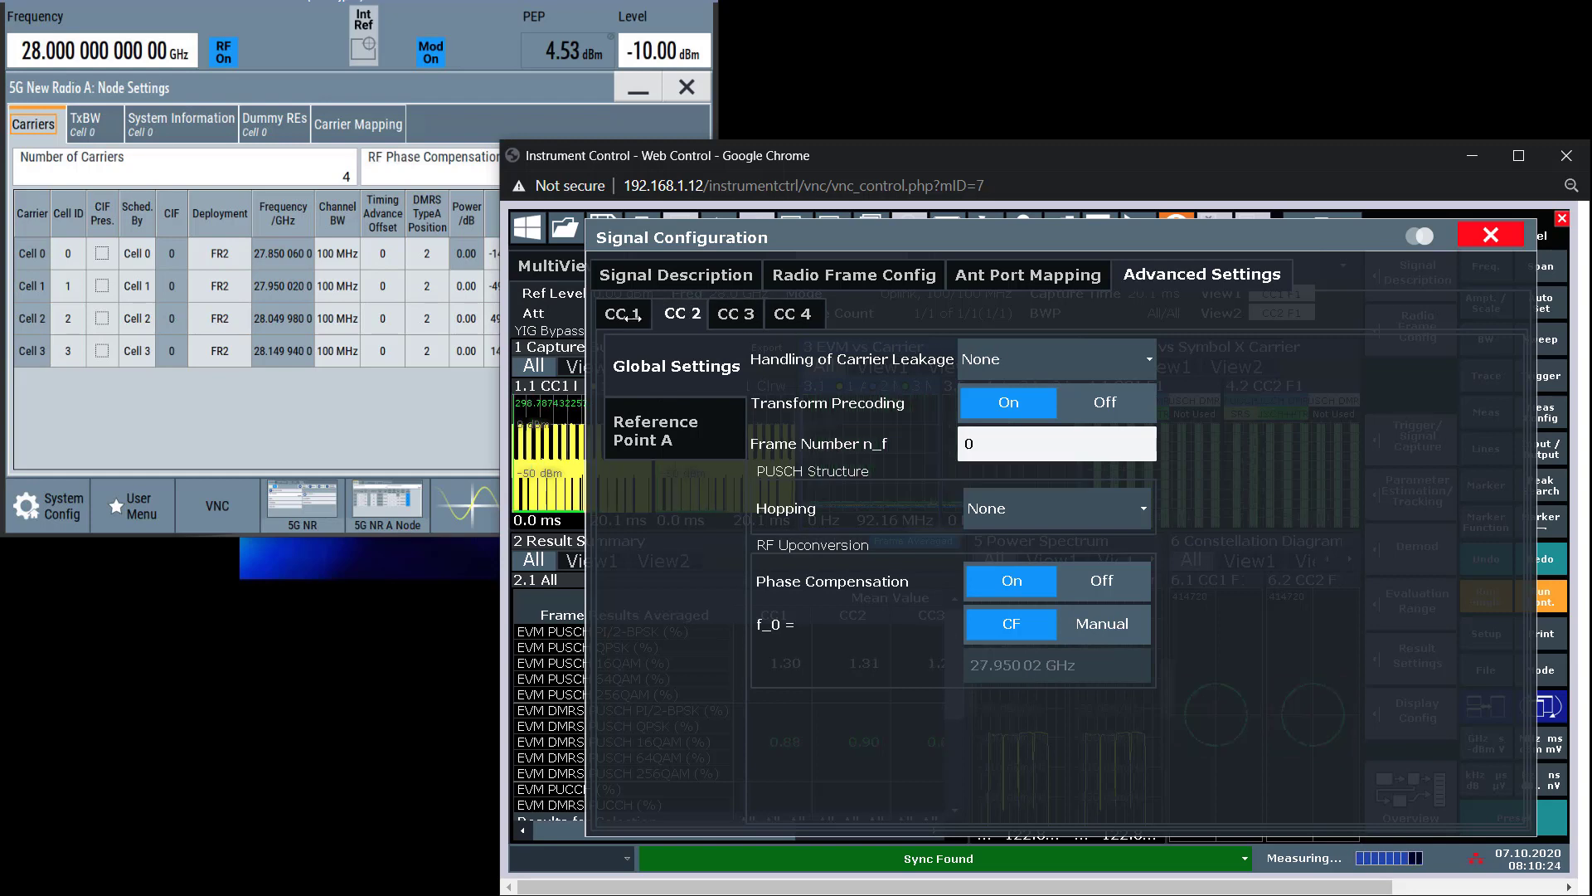
click(630, 315)
click(1467, 238)
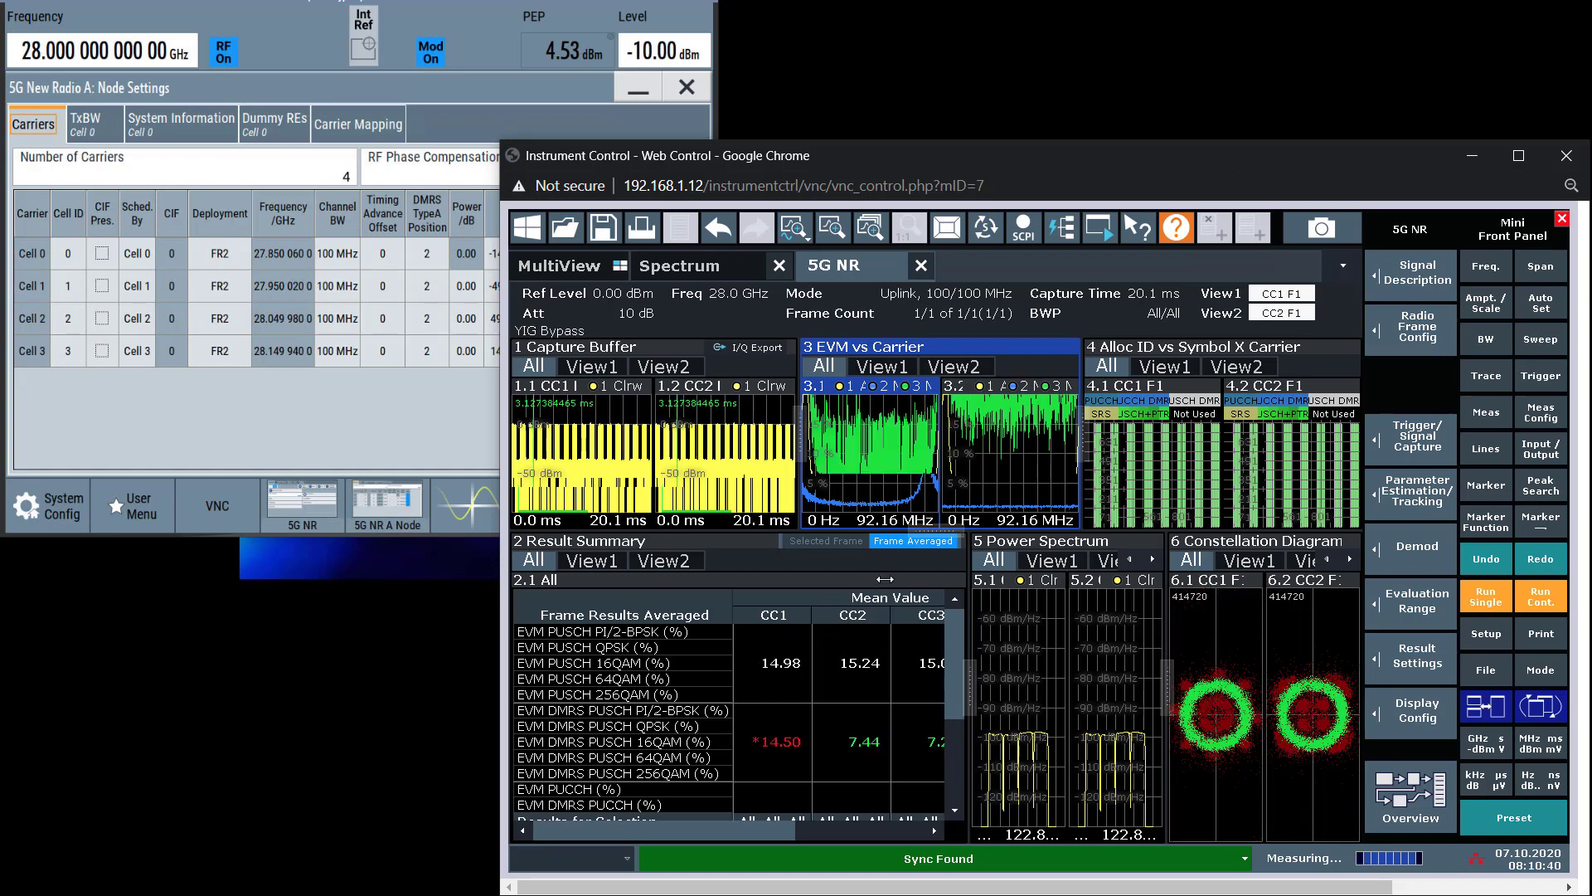
- Trigger on External Trigger 1 at 1.4 V and verify it in Trigger Config
click(1541, 376)
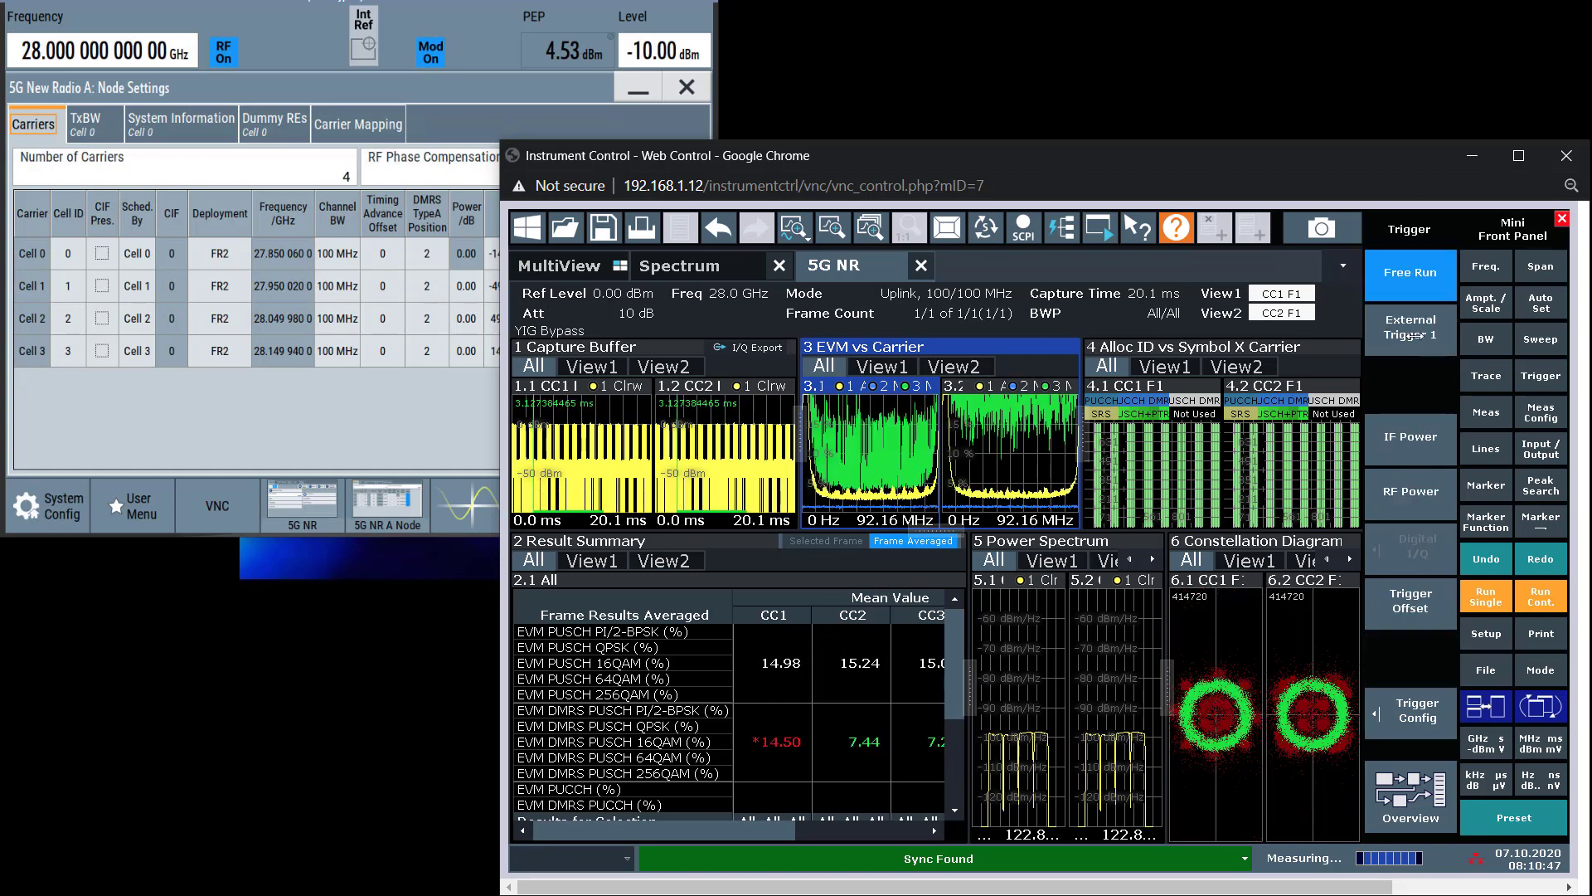
click(1412, 327)
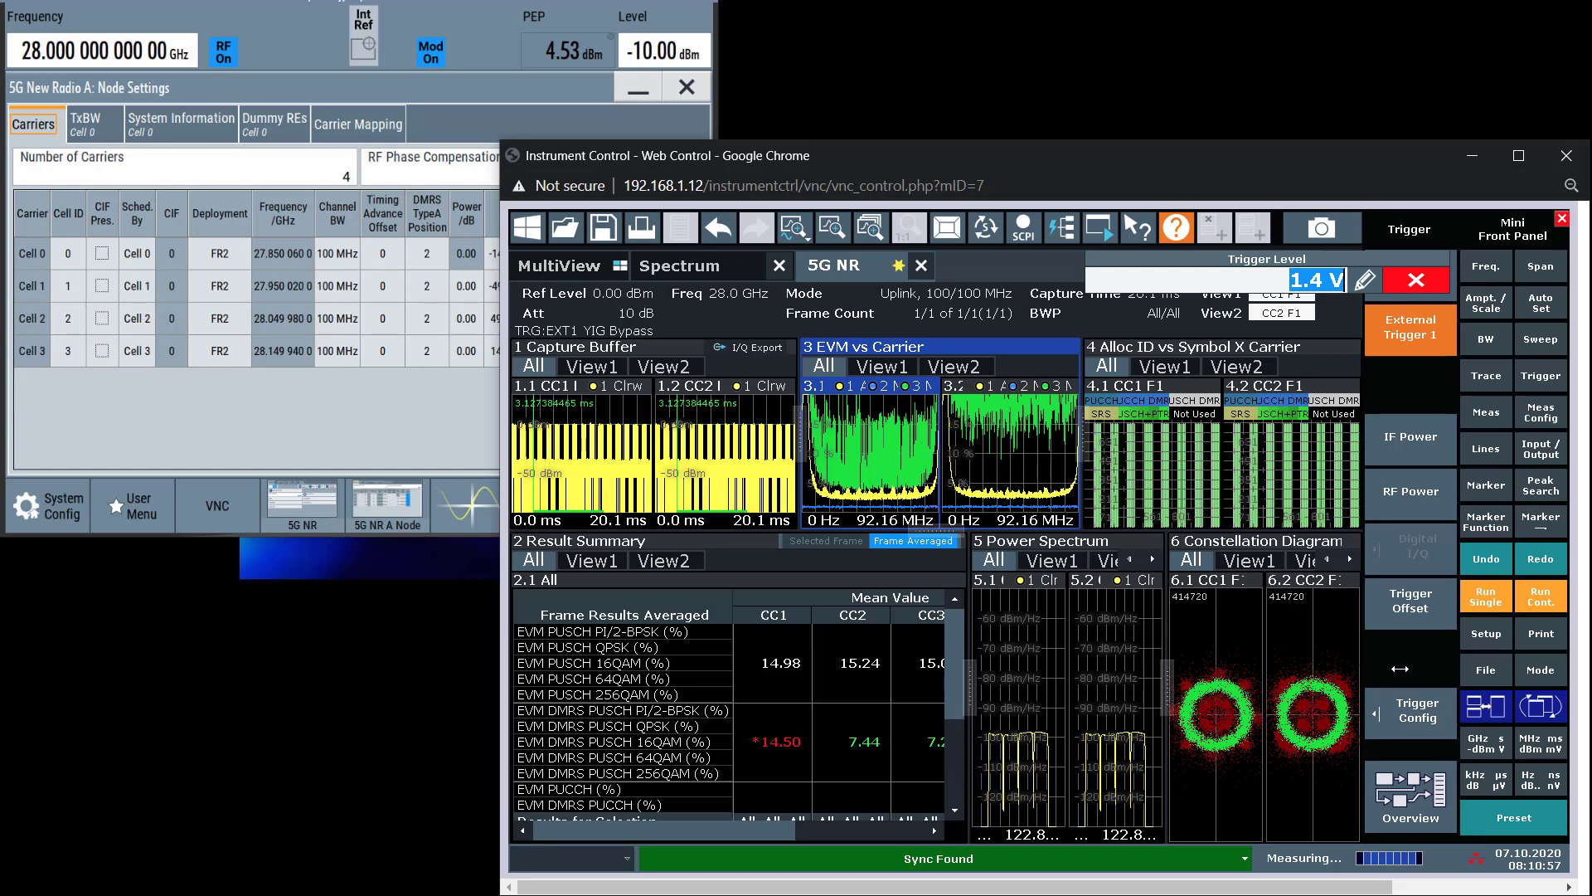
click(1400, 713)
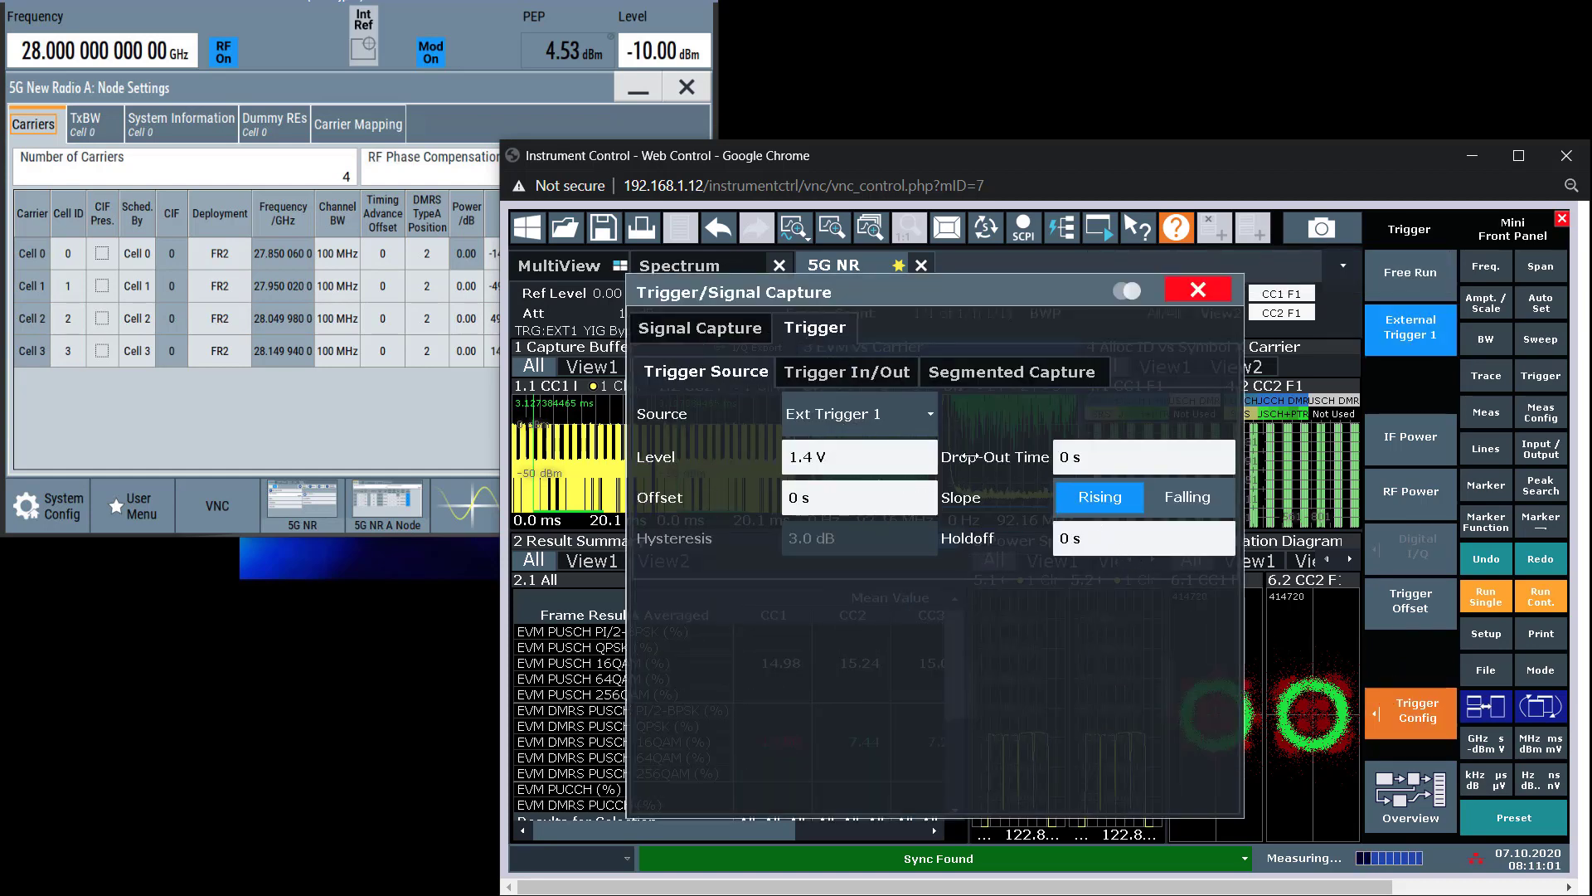
click(1198, 289)
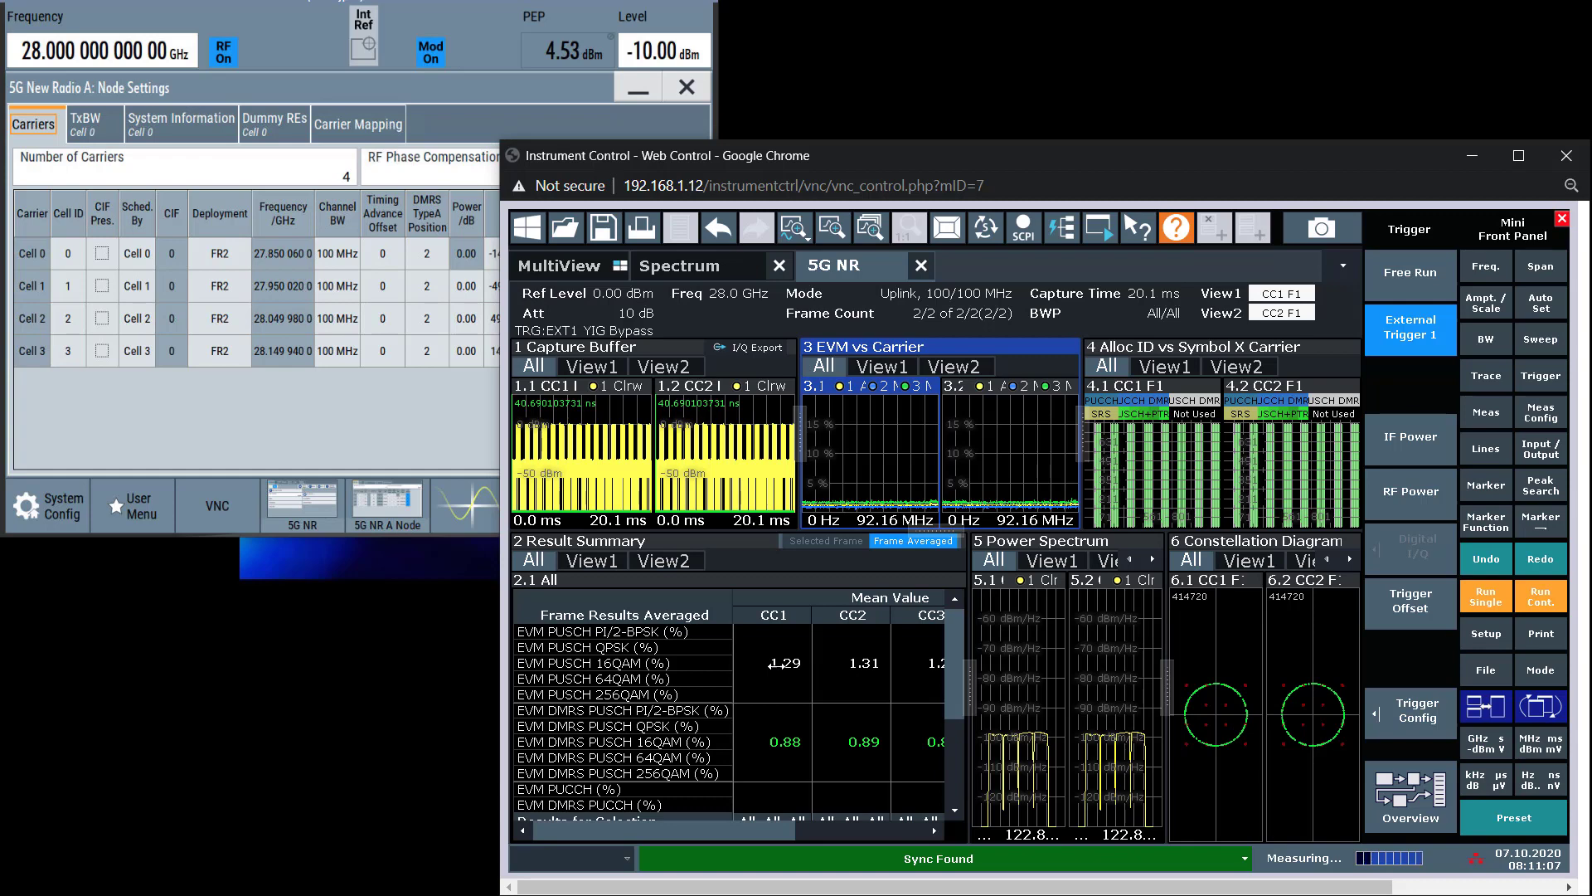
- Enlarge the Result Summary to review all four carriers, then restore the layout
double_click(845, 663)
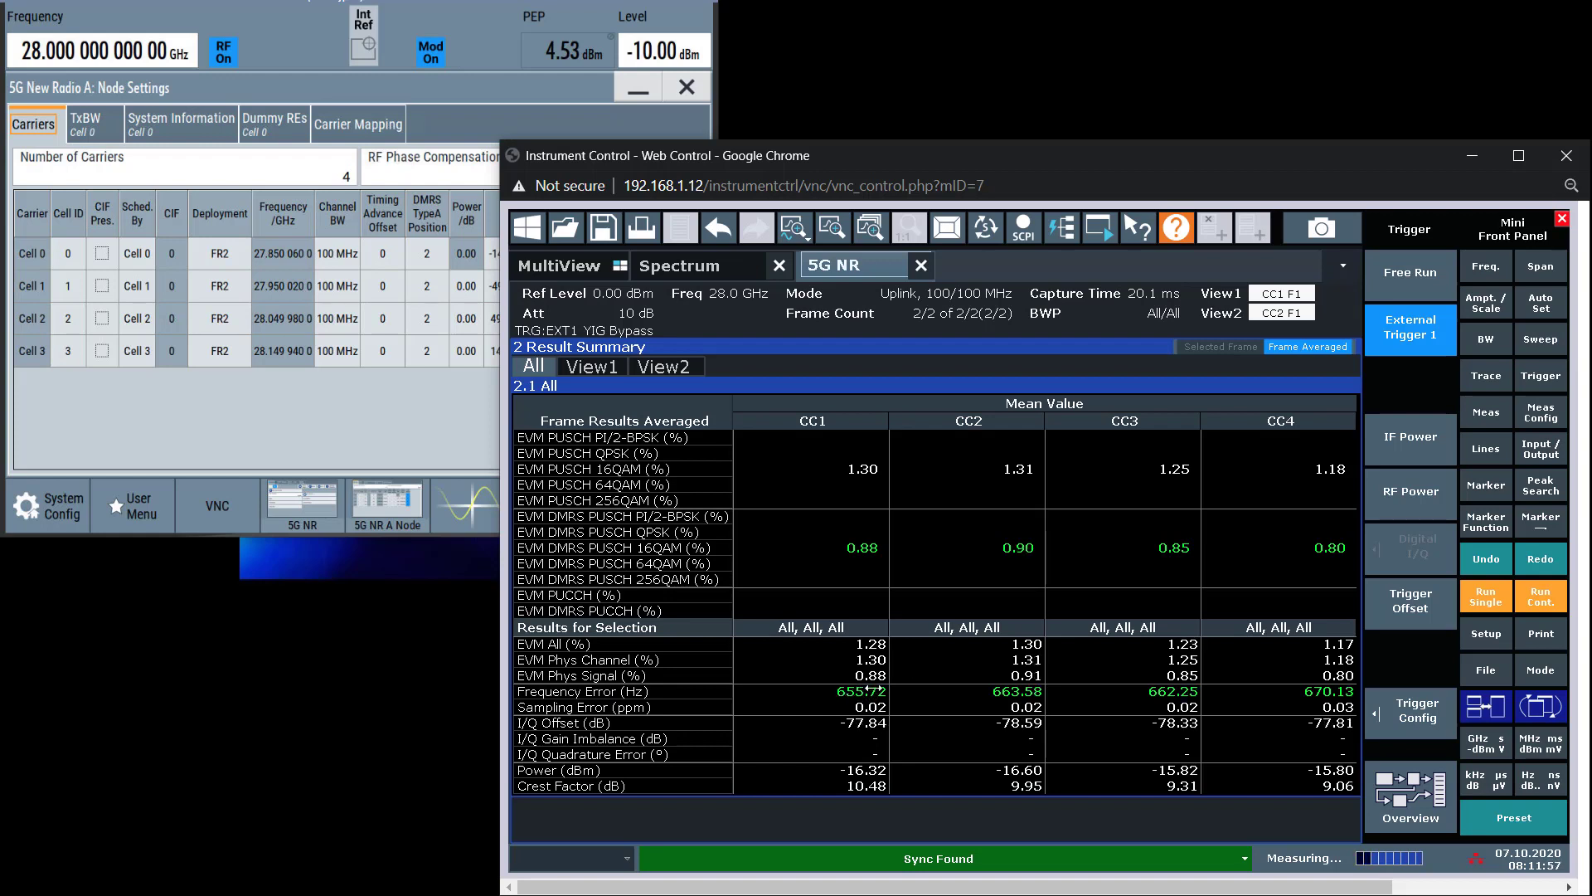
click(936, 606)
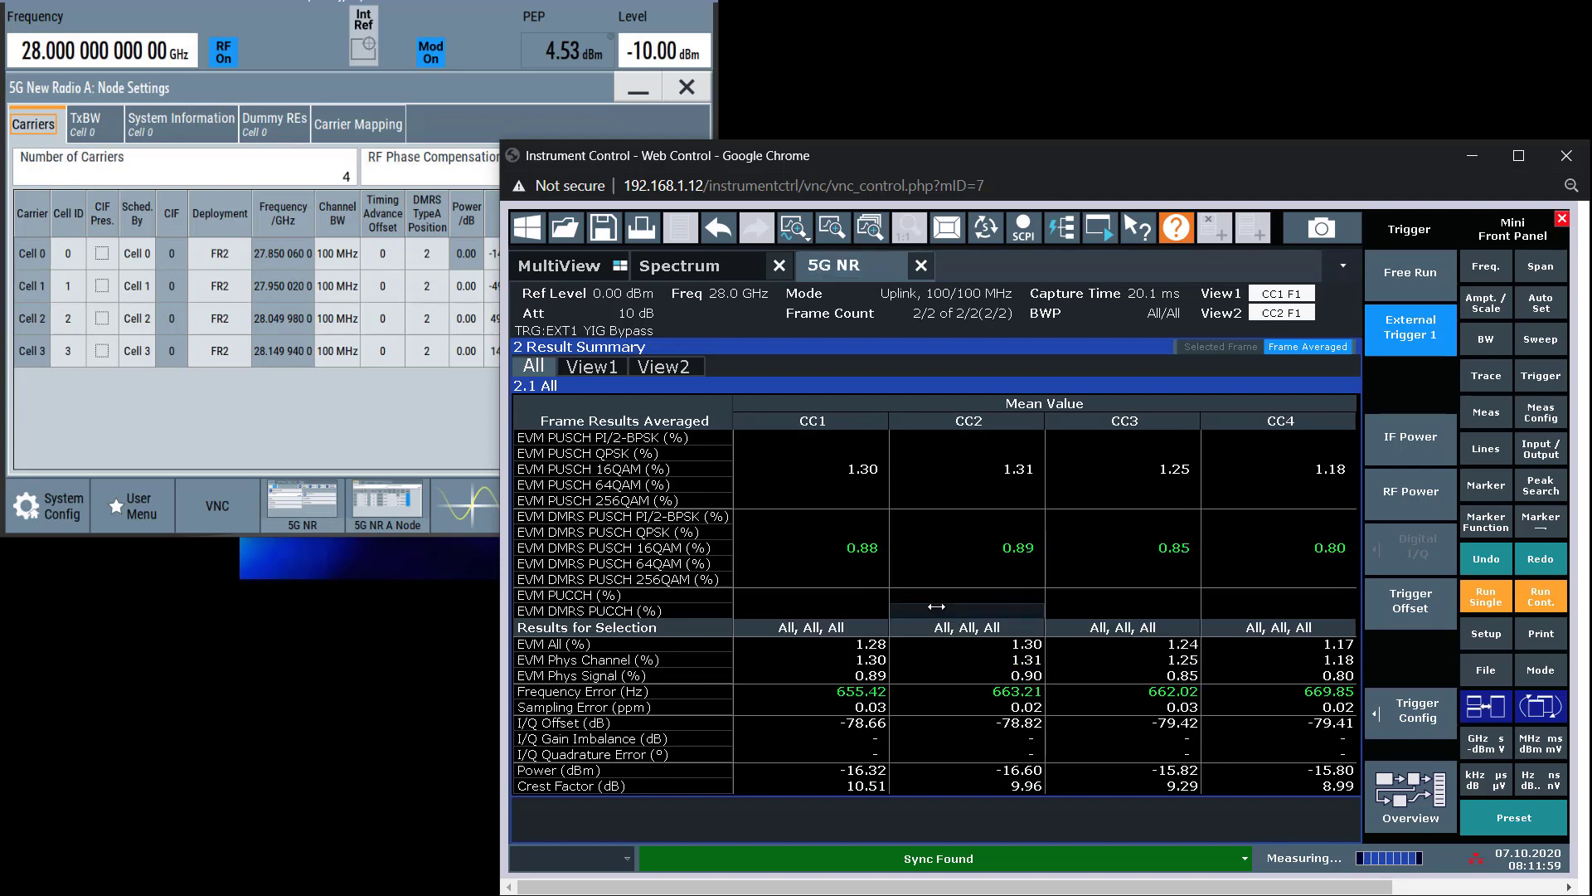
double_click(937, 606)
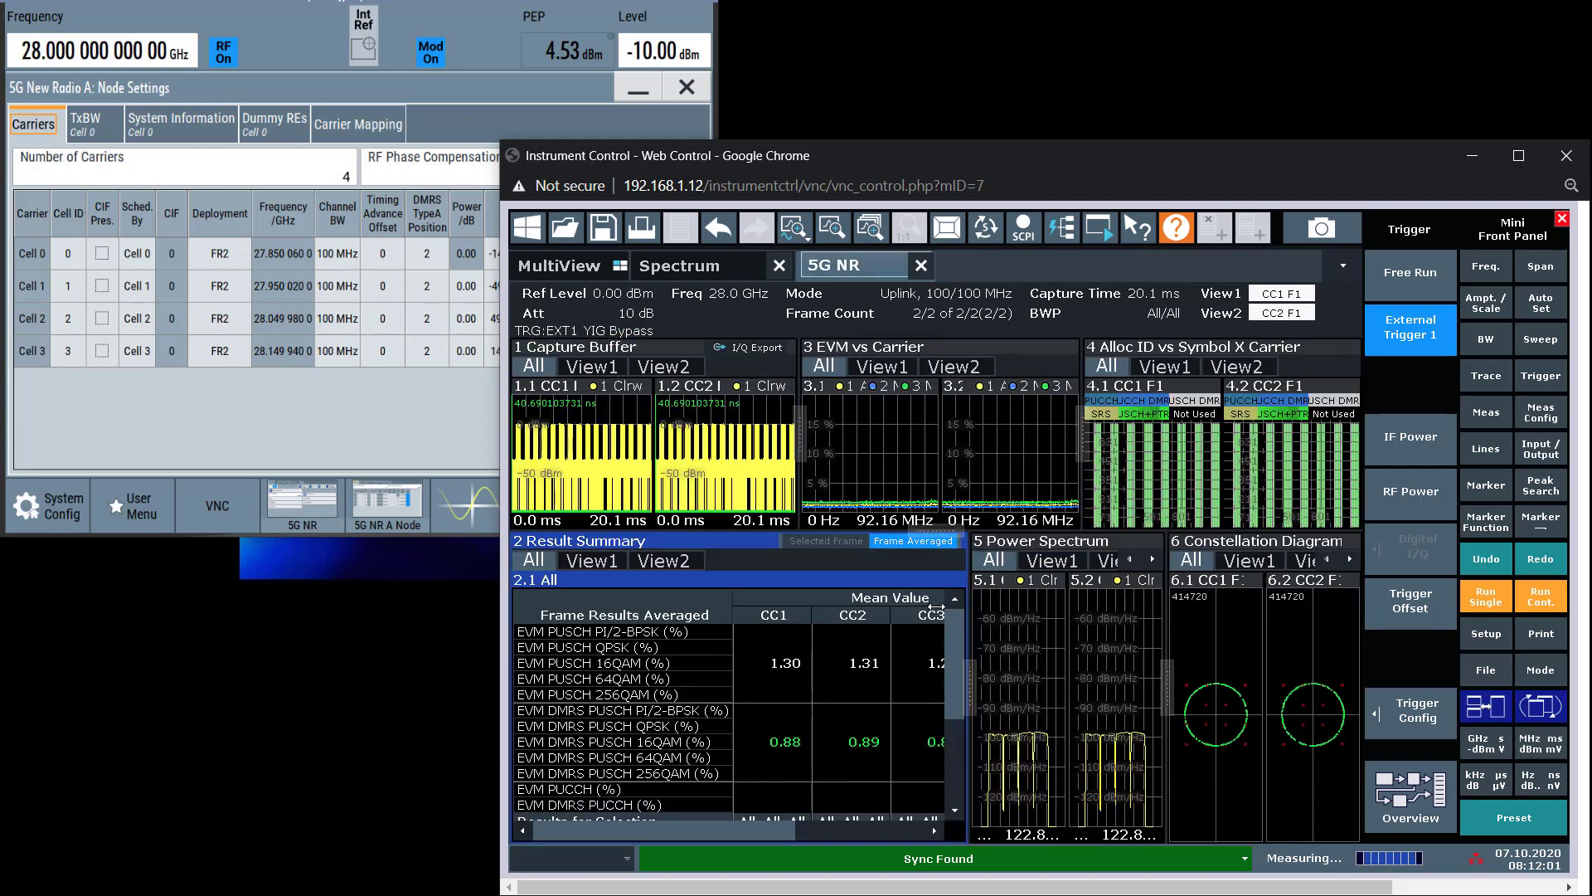
- Inspect the constellation diagrams full-size, then maximize Alloc ID vs Symbol X Carrier
click(1296, 629)
double_click(1296, 630)
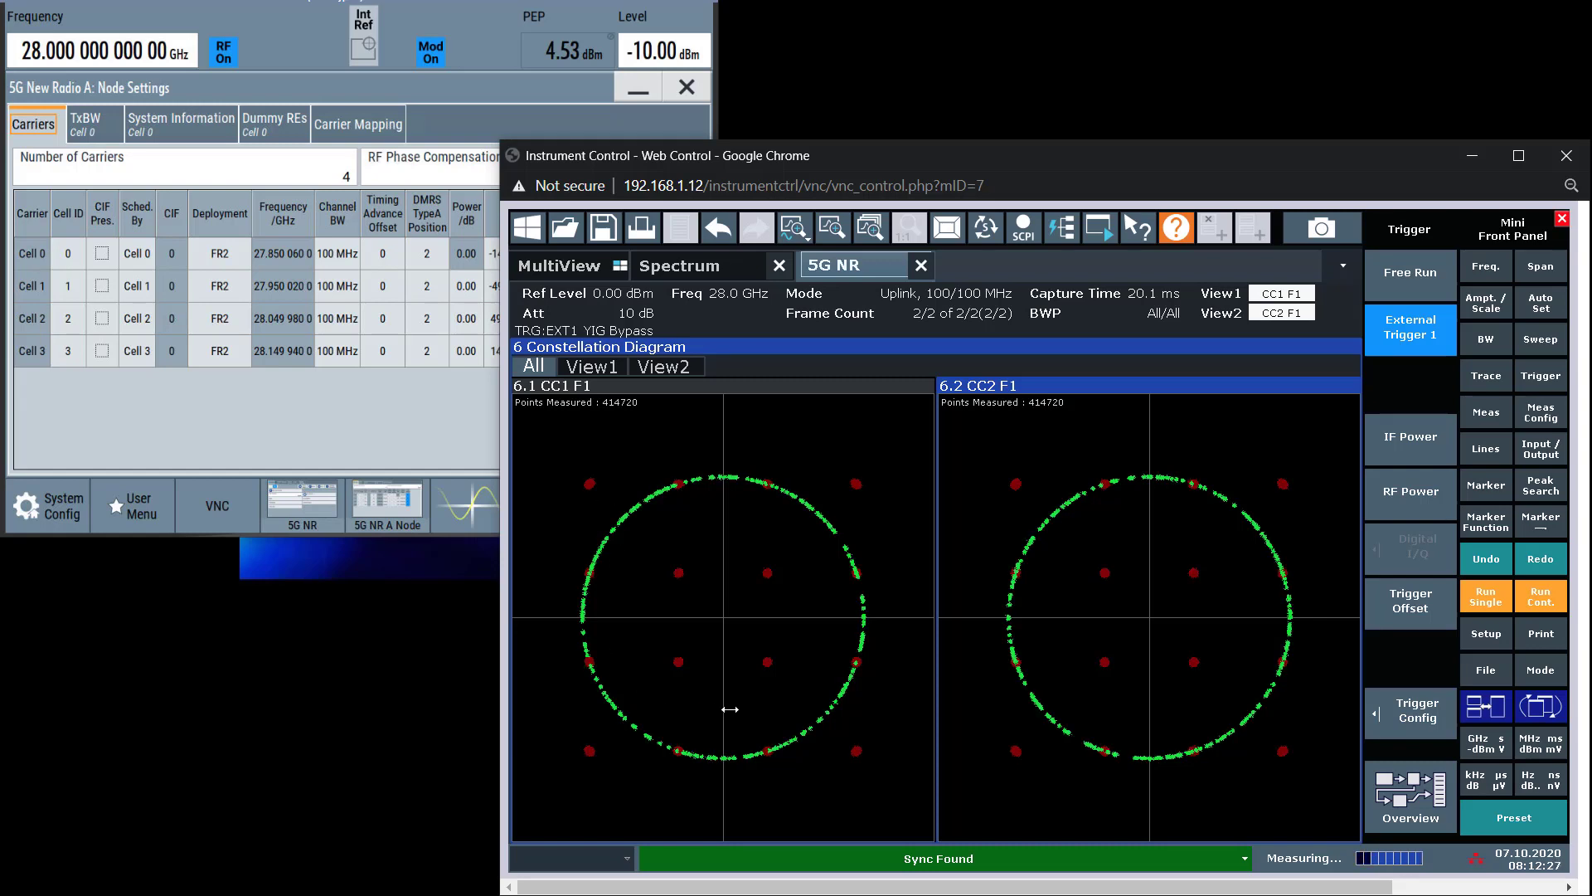
click(765, 552)
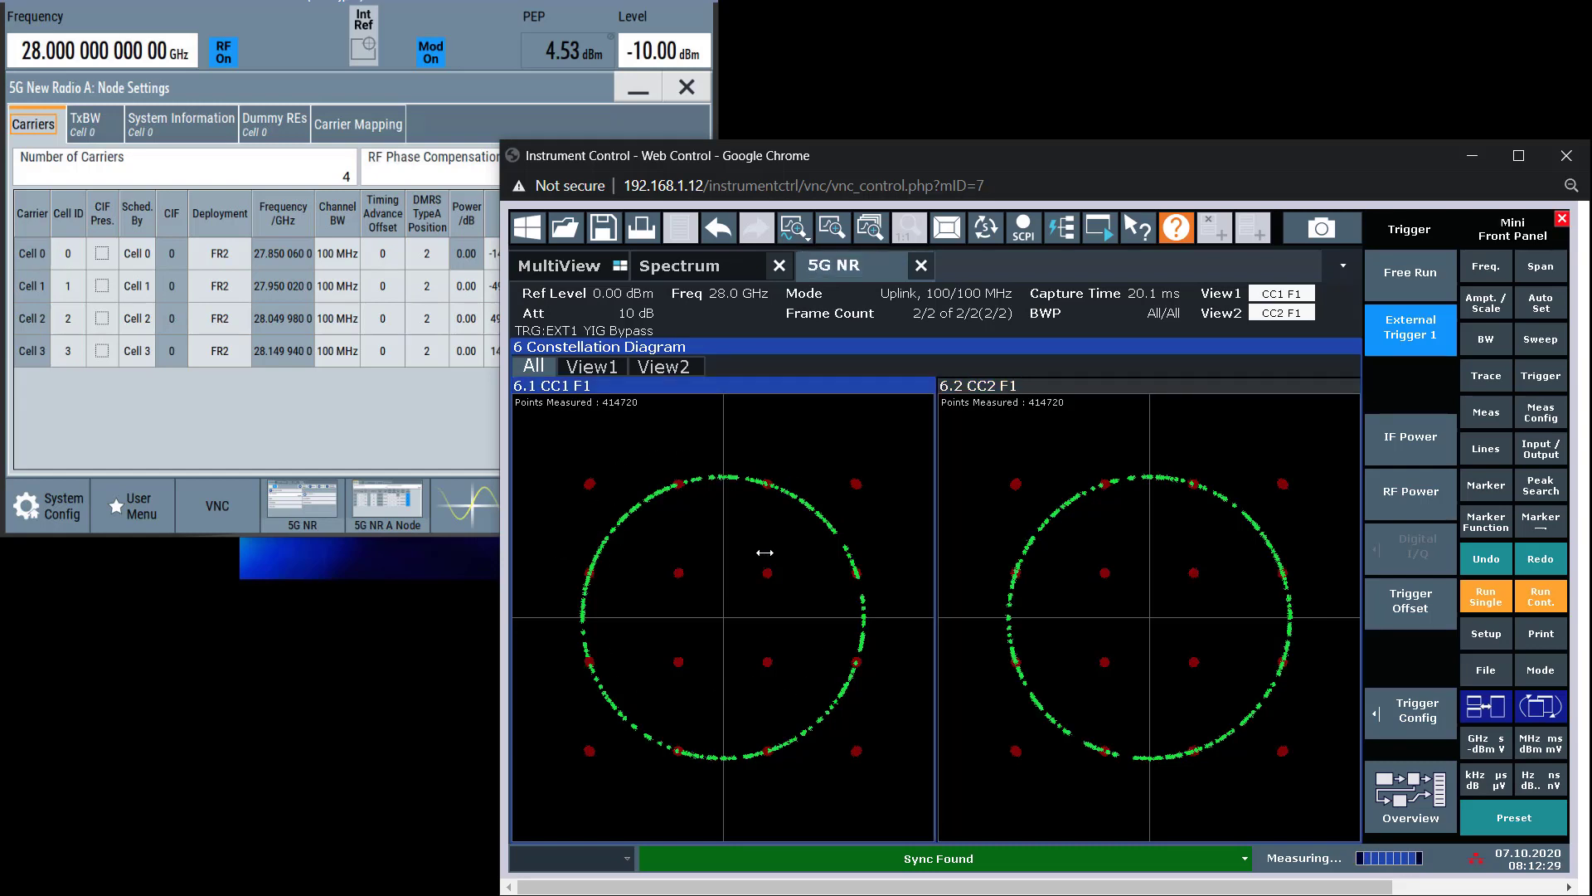
double_click(764, 552)
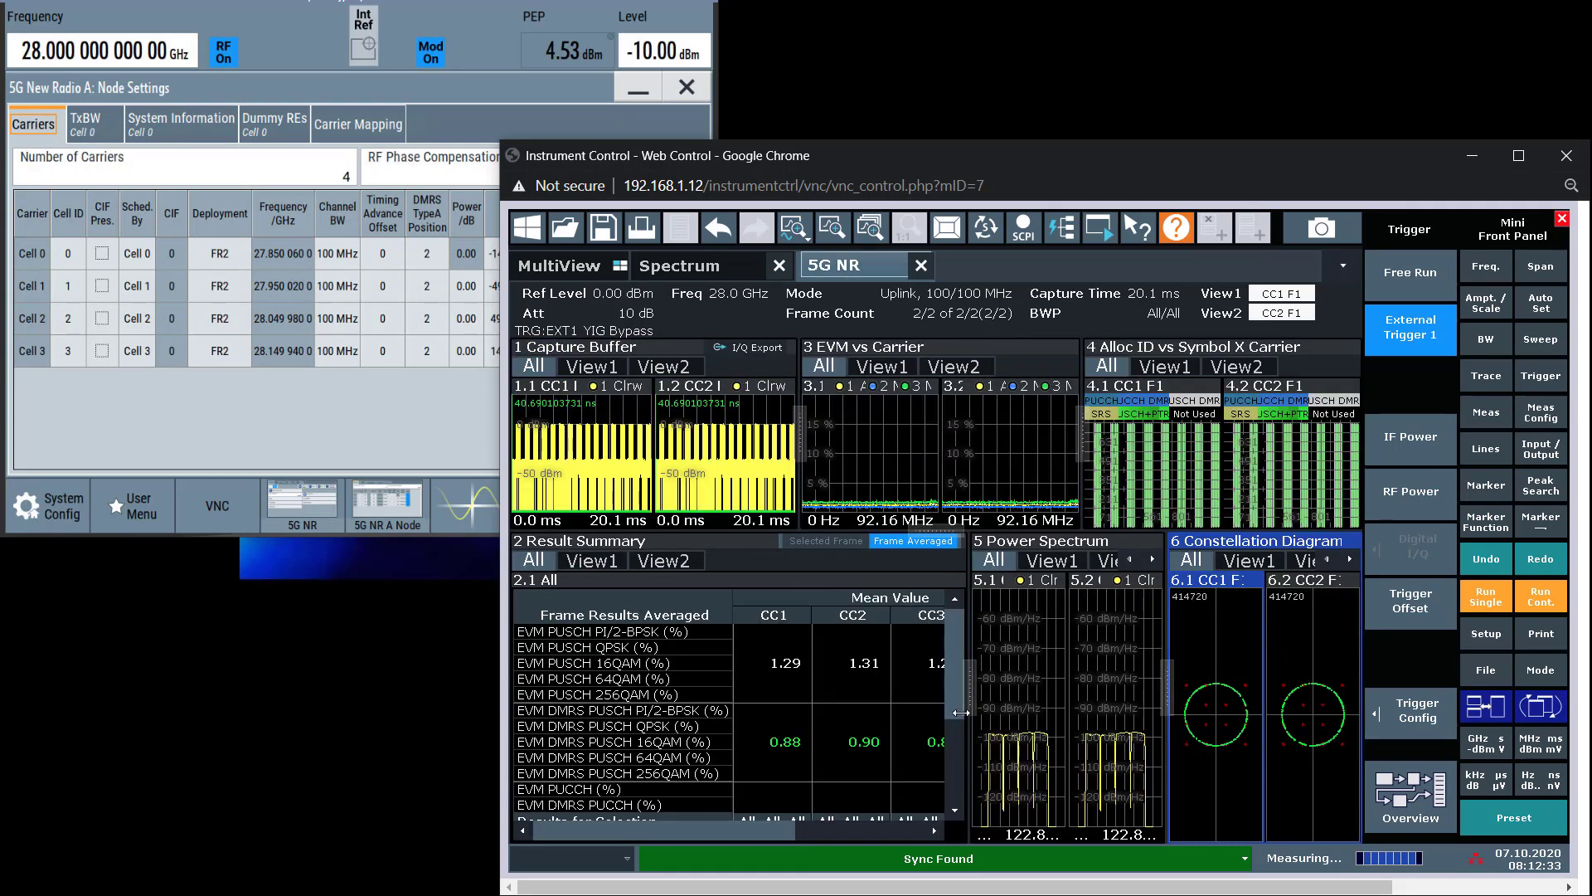
double_click(1160, 446)
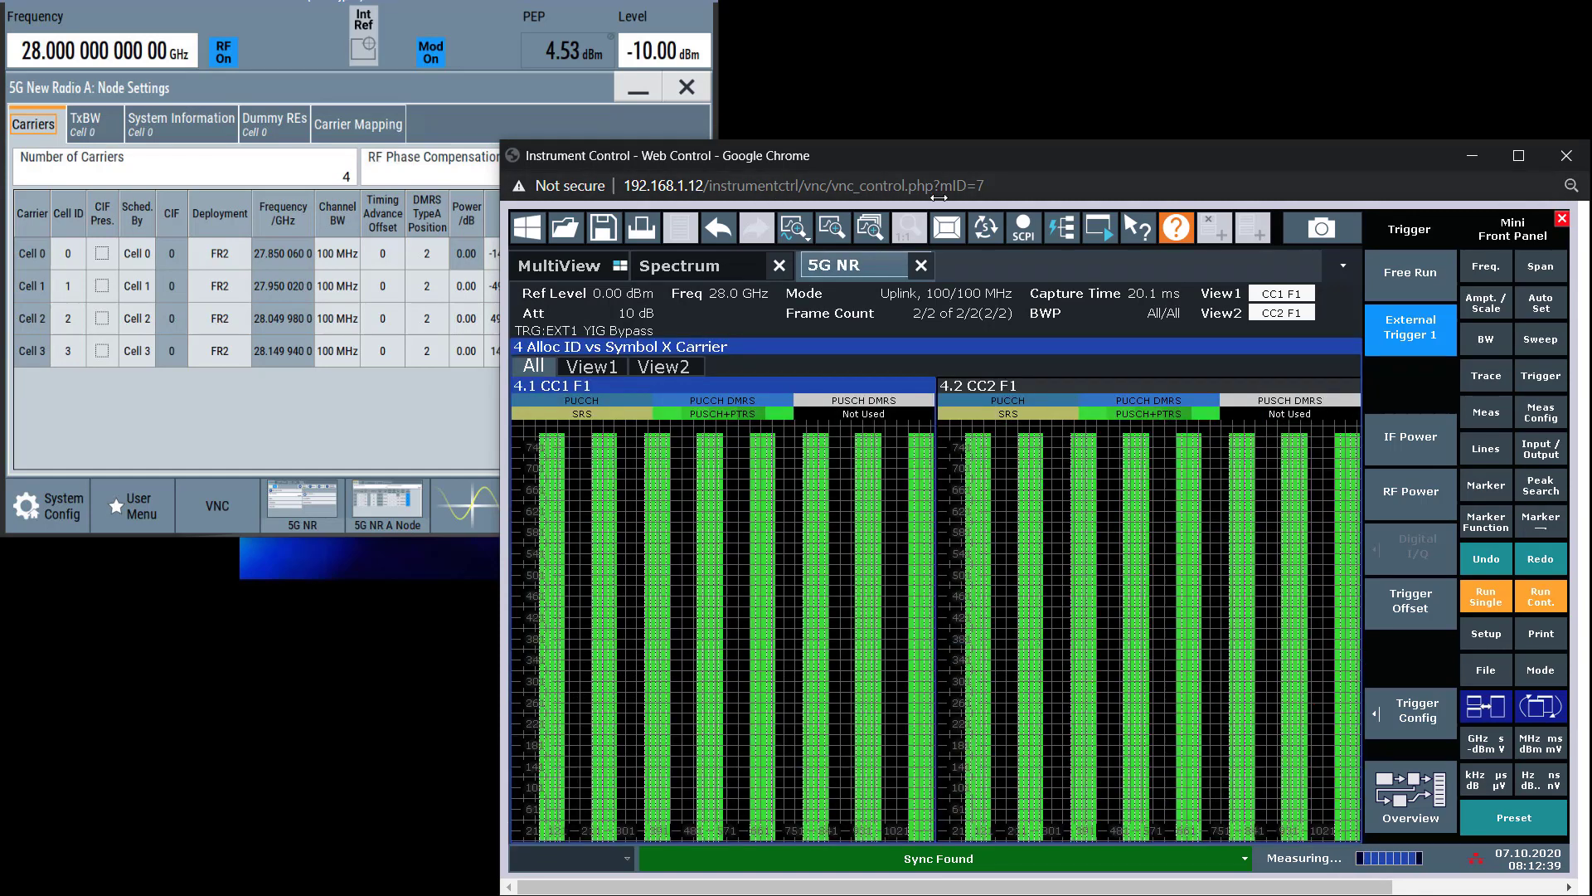
- Assign EVM vs Symbol X Carrier to window 4 via SmartGrid, maximize it, and run a single measurement
click(947, 227)
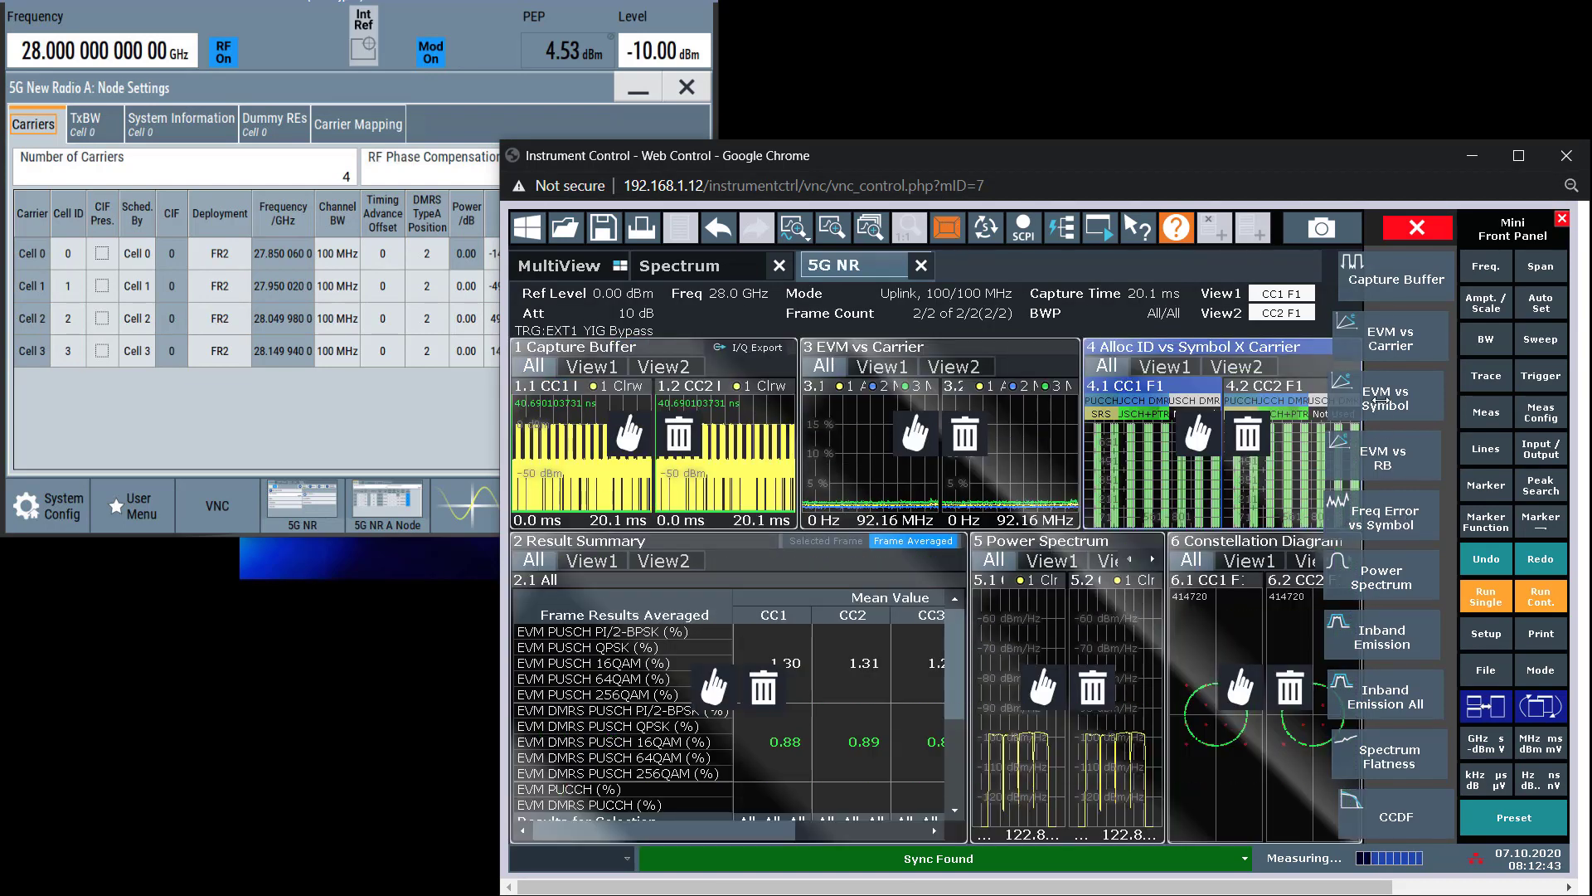
scroll(1387, 511, up, 2)
scroll(1387, 511, up, 3)
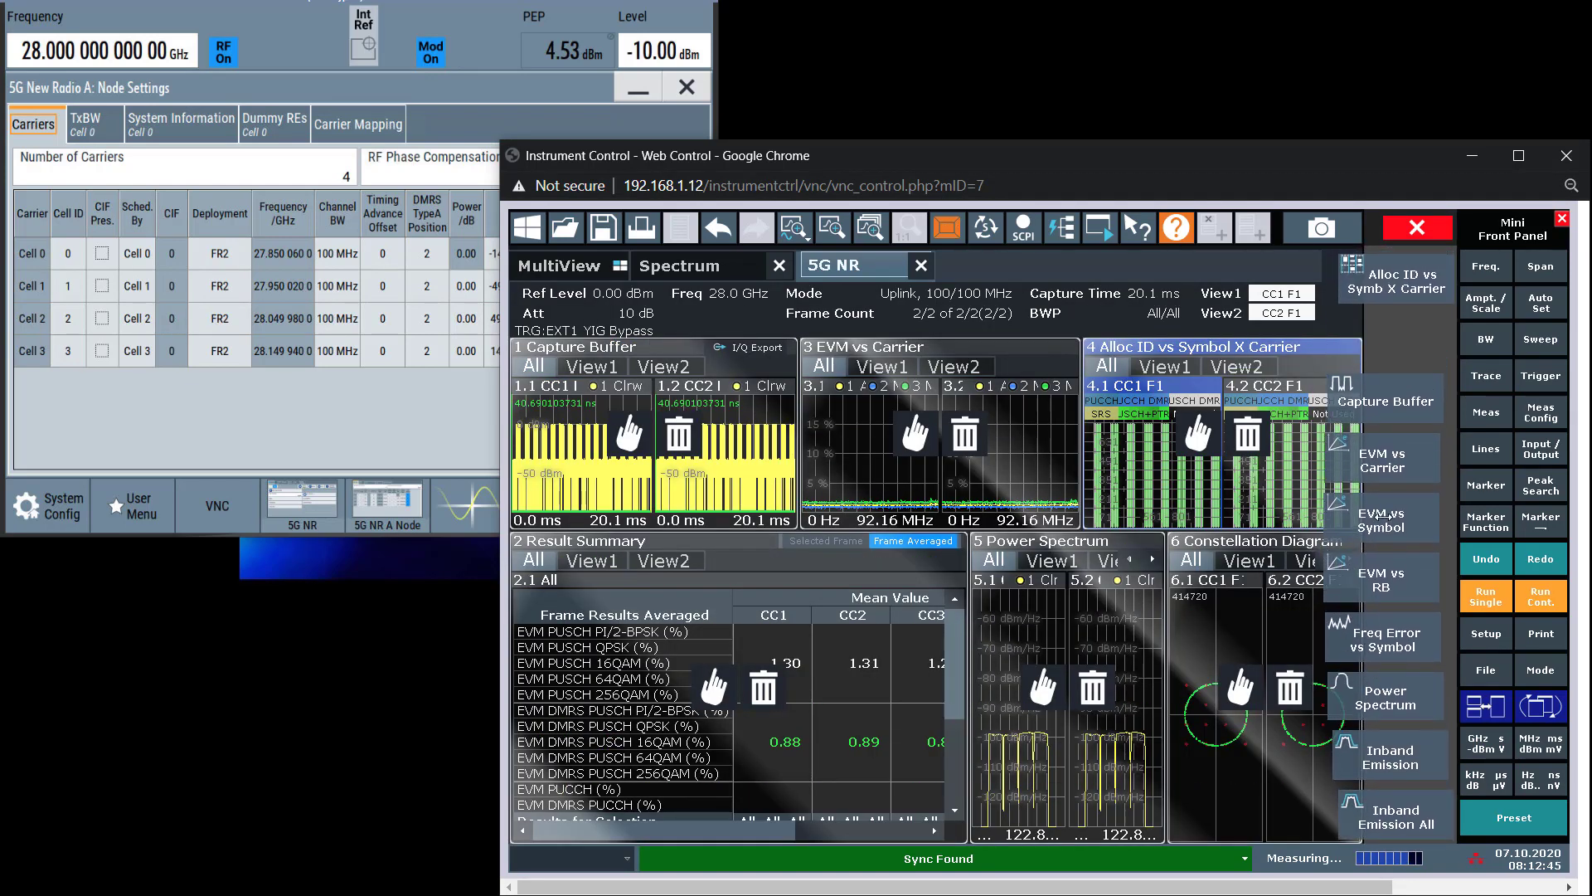
scroll(1389, 497, up, 2)
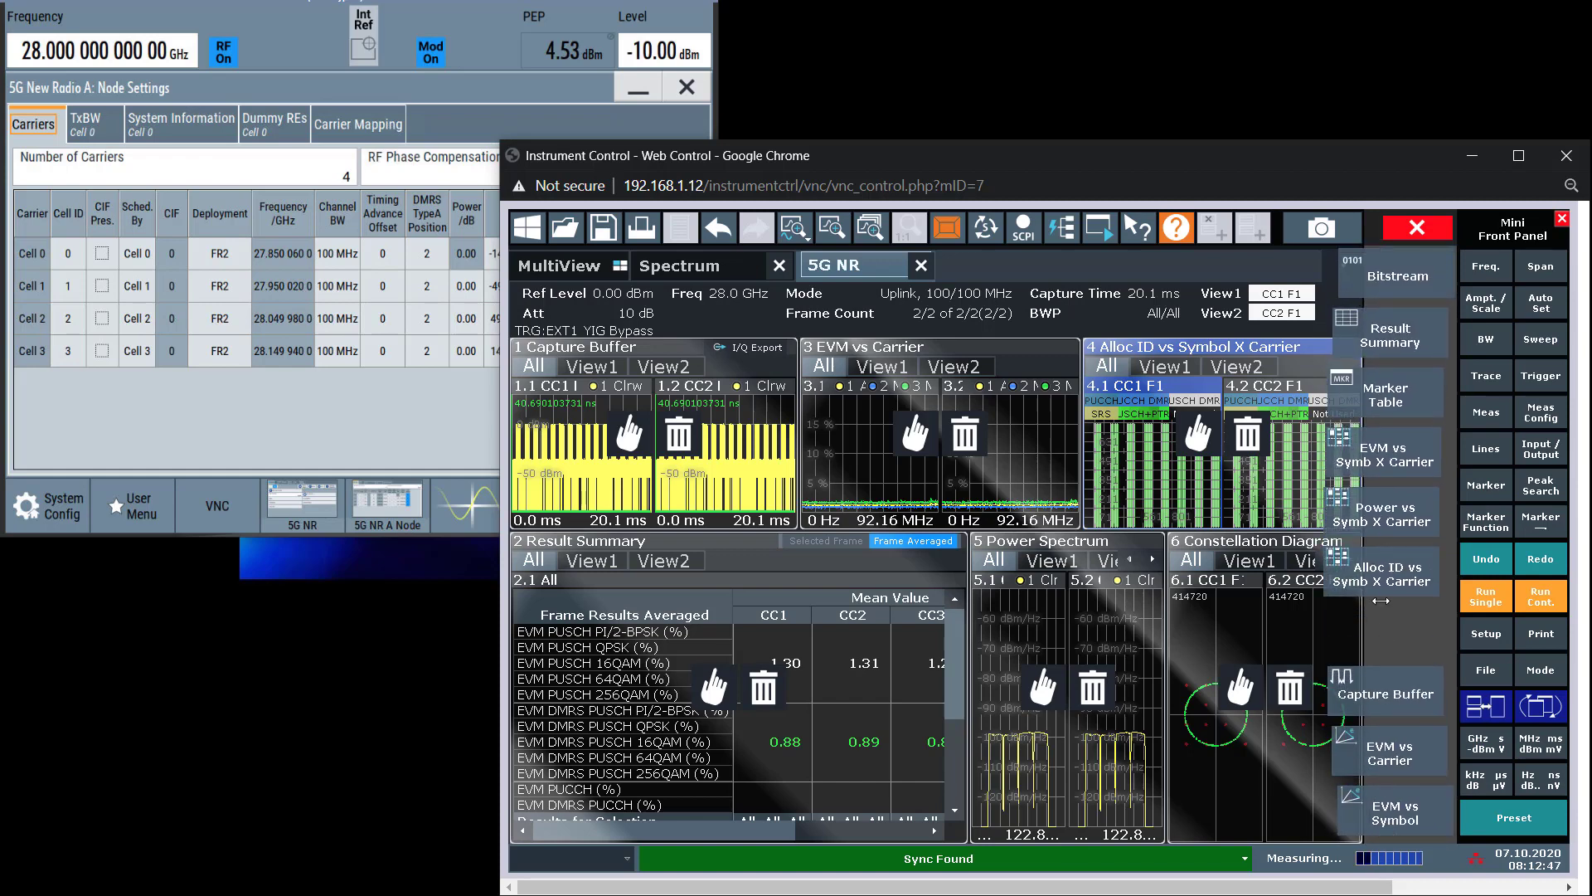
drag(1393, 459, 1158, 459)
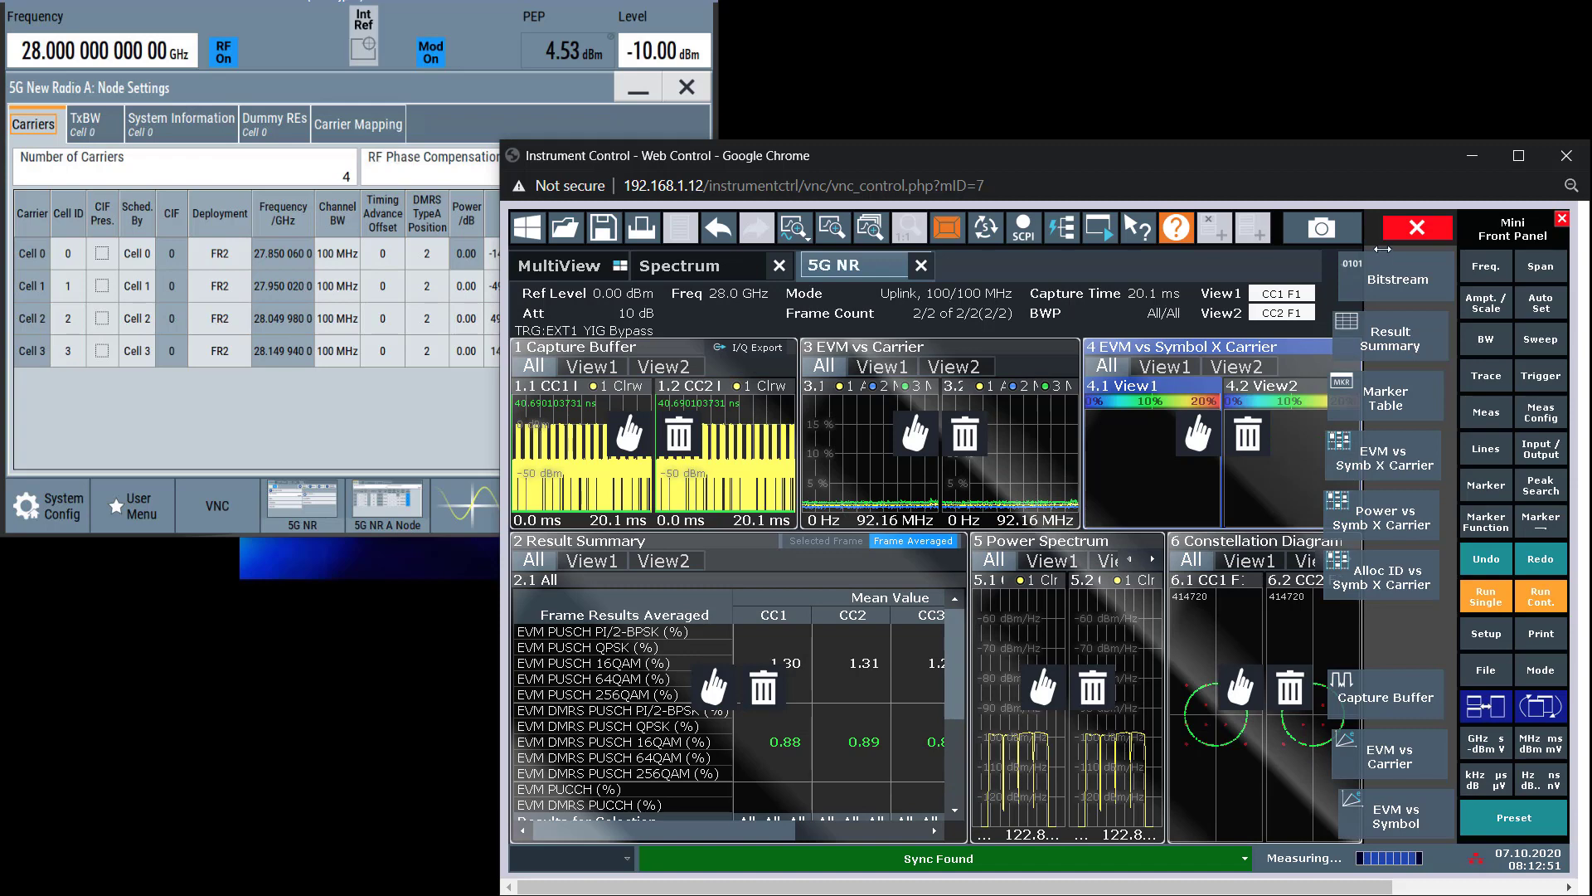
click(1409, 228)
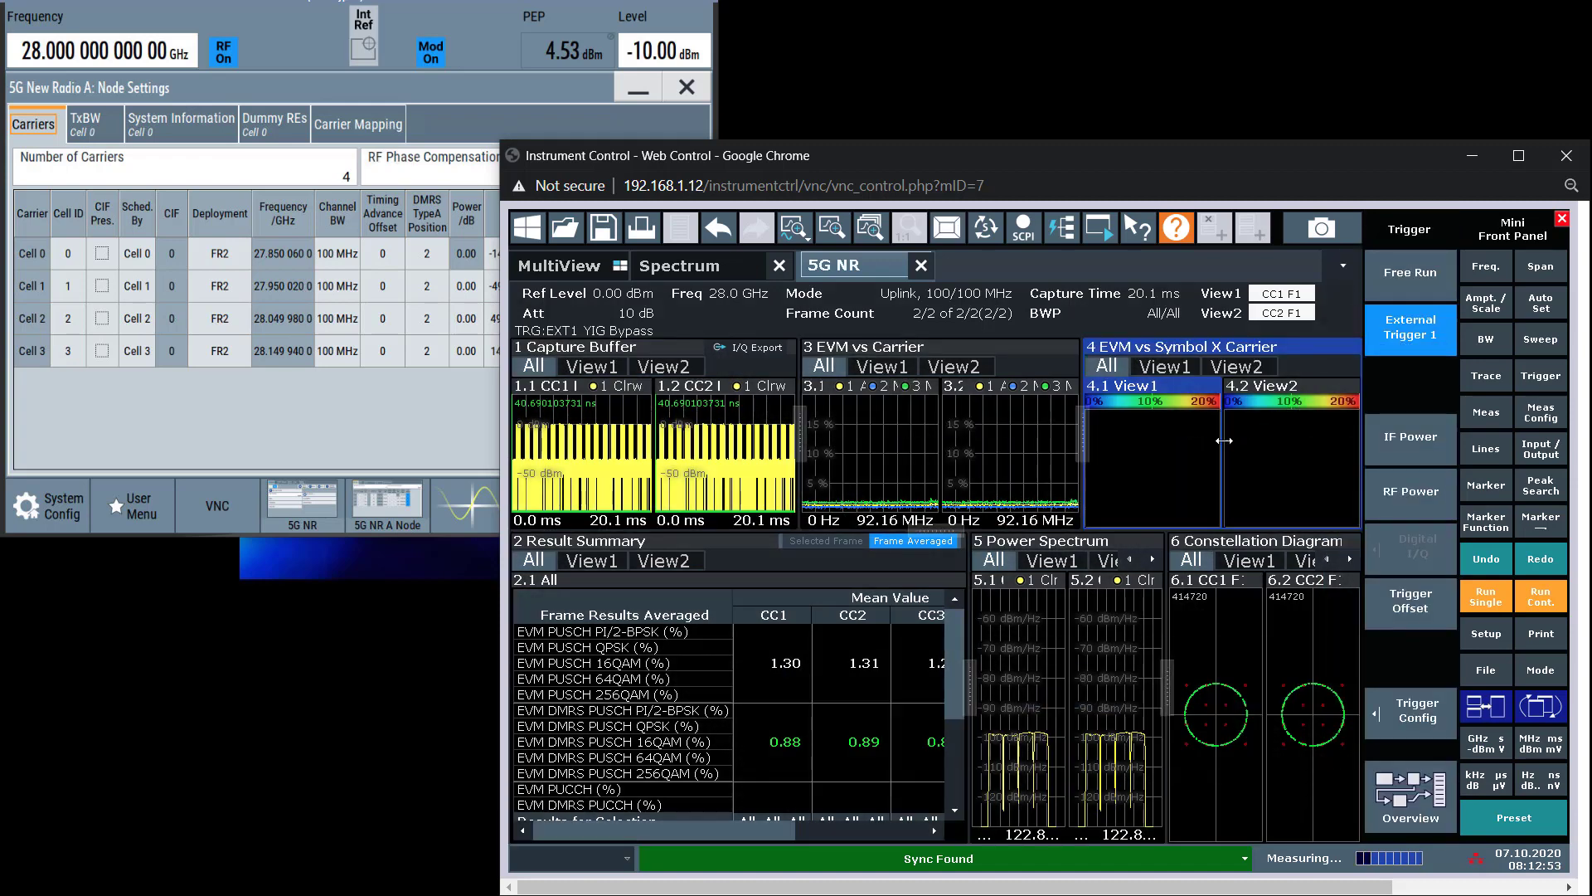
double_click(1164, 453)
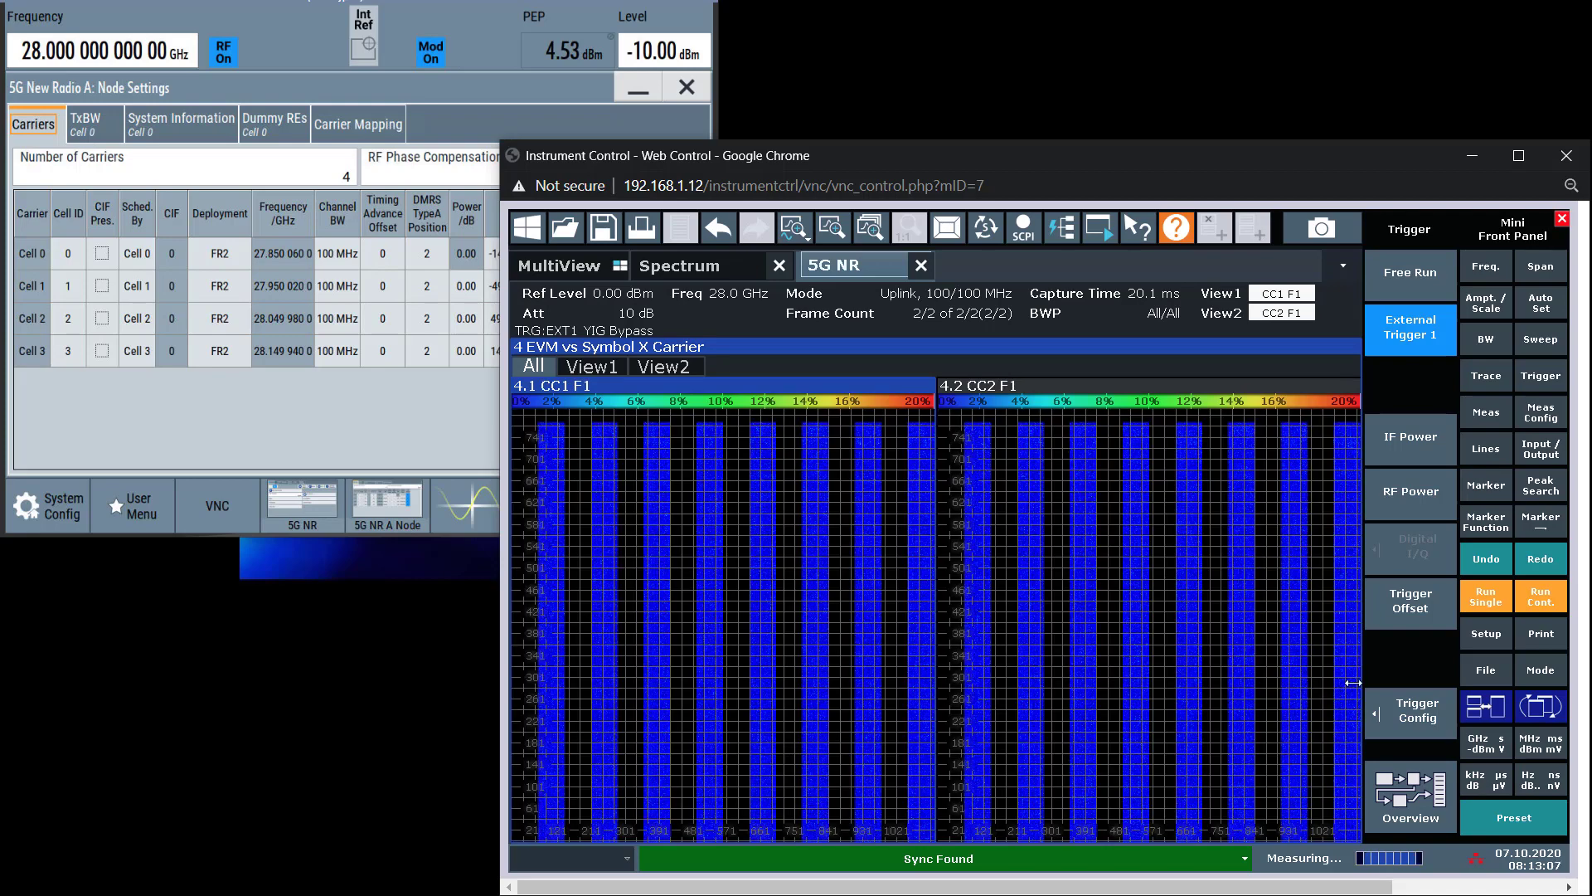
click(1485, 597)
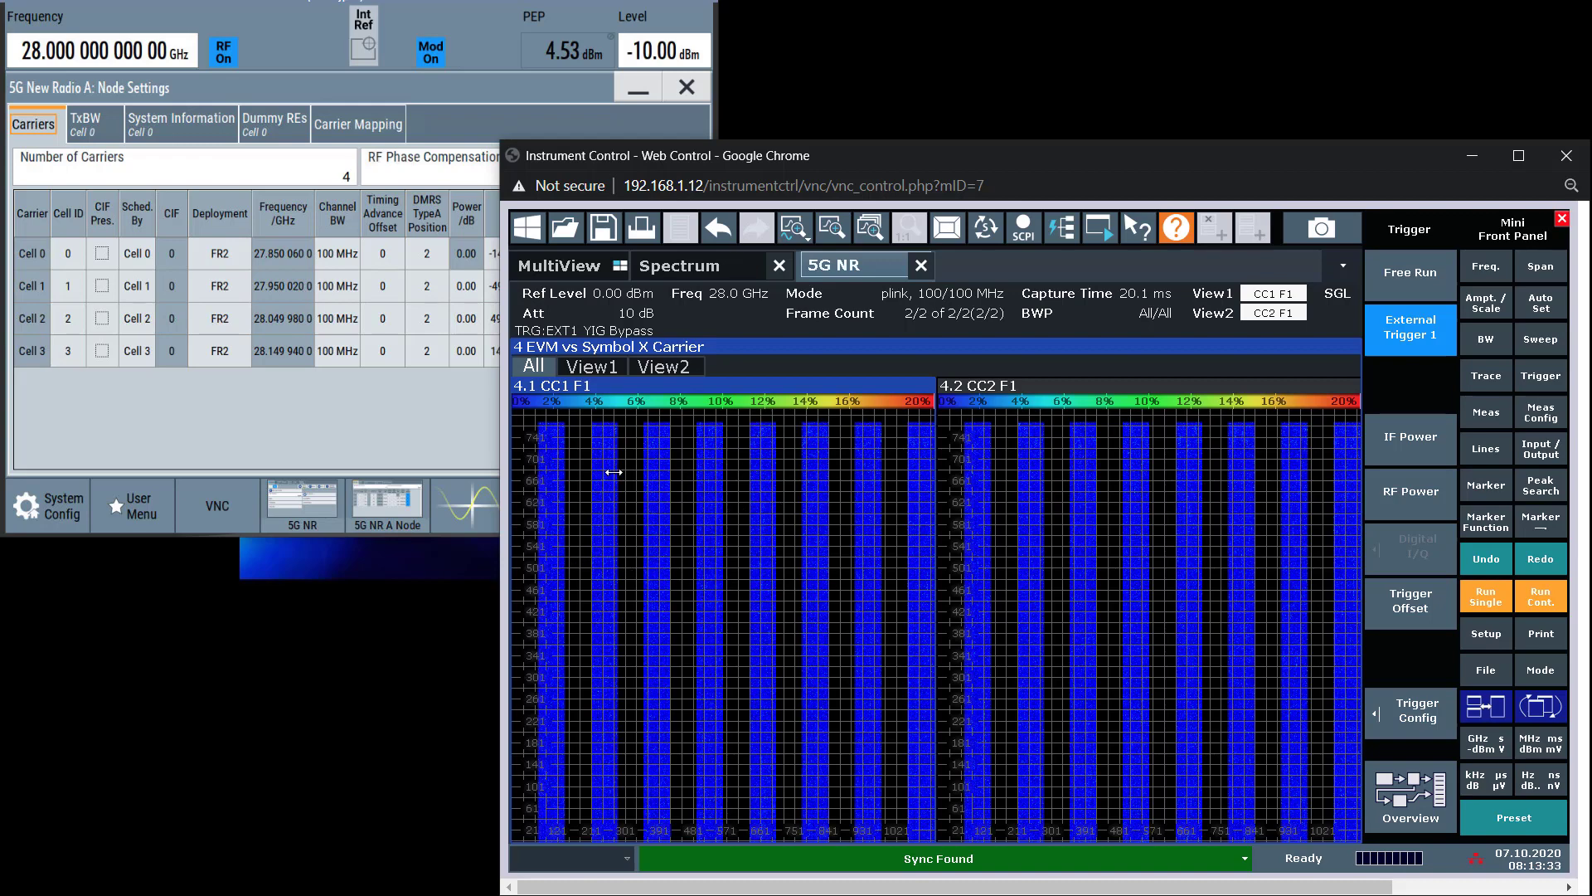
- Set the AWGN block's mode for path A to CW Interferer
click(689, 88)
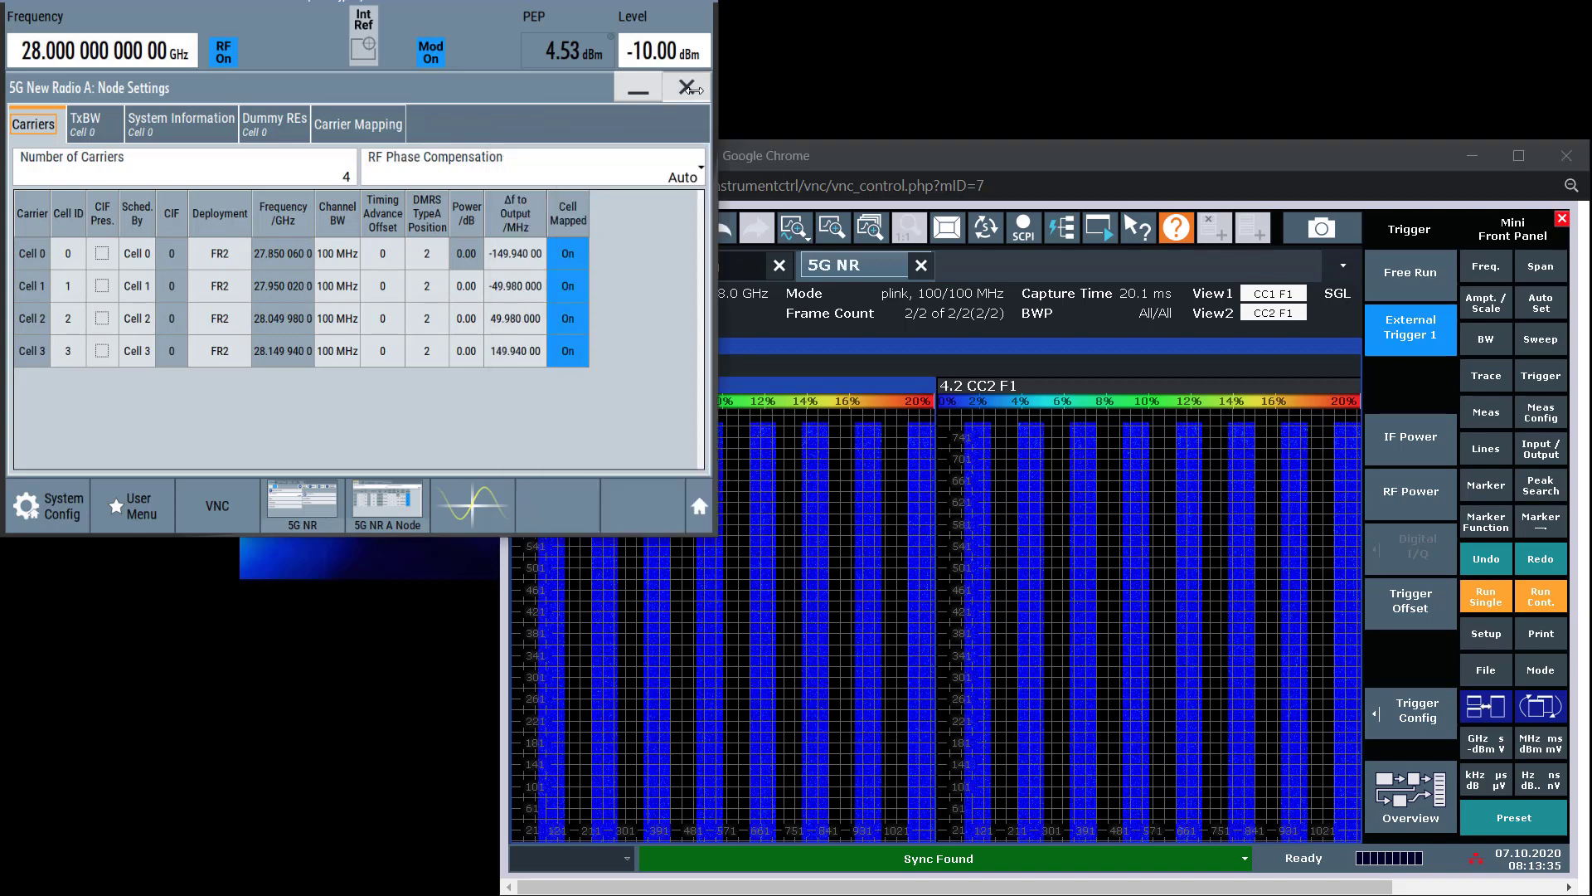
click(688, 88)
click(687, 88)
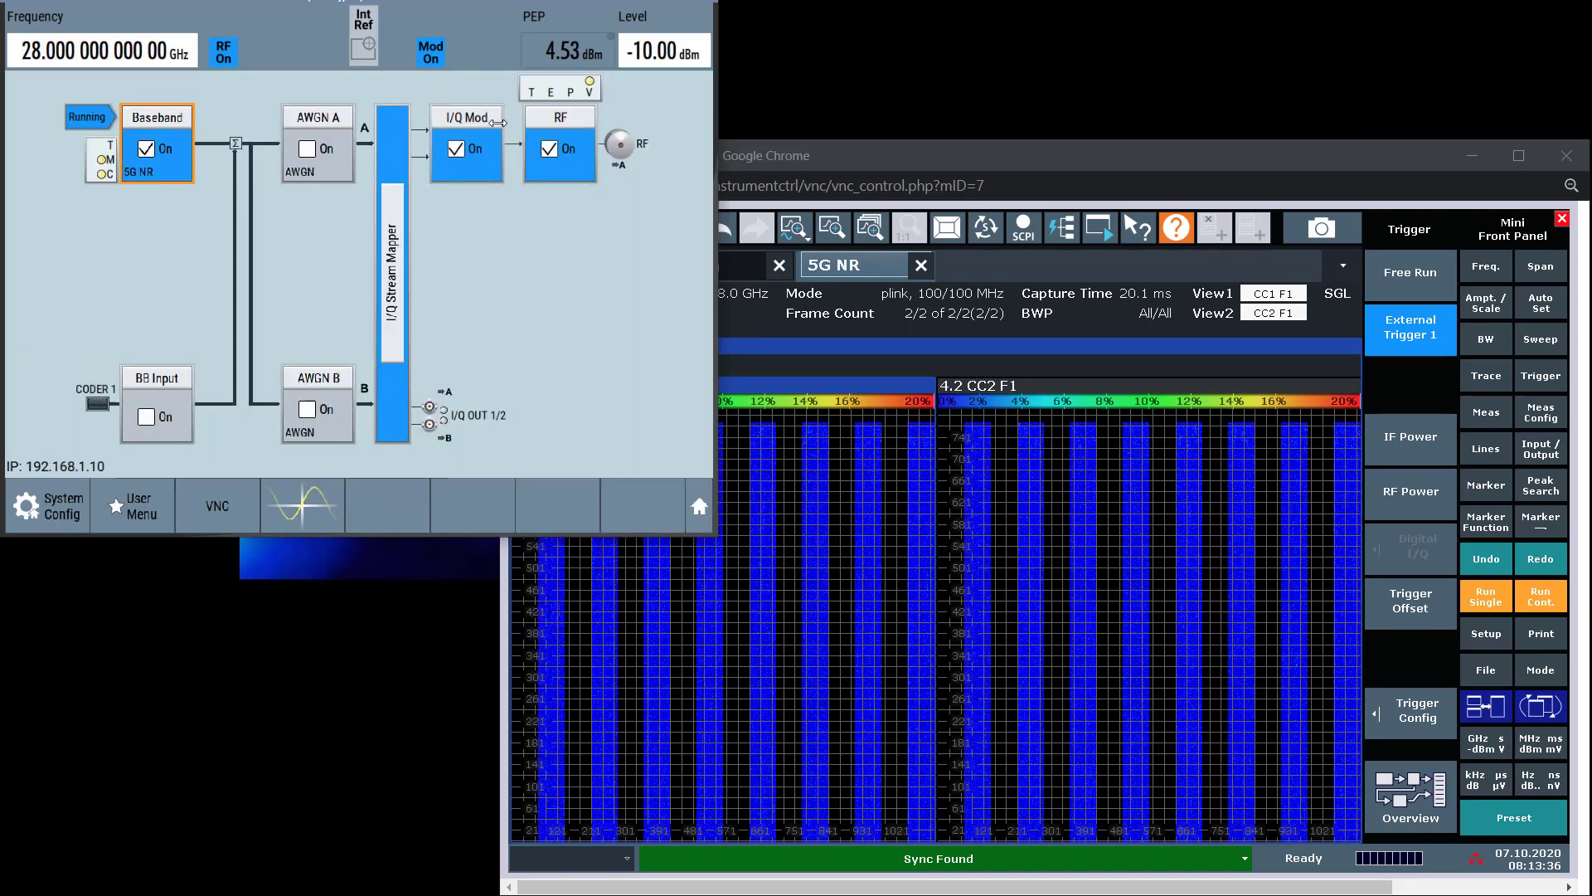
click(314, 117)
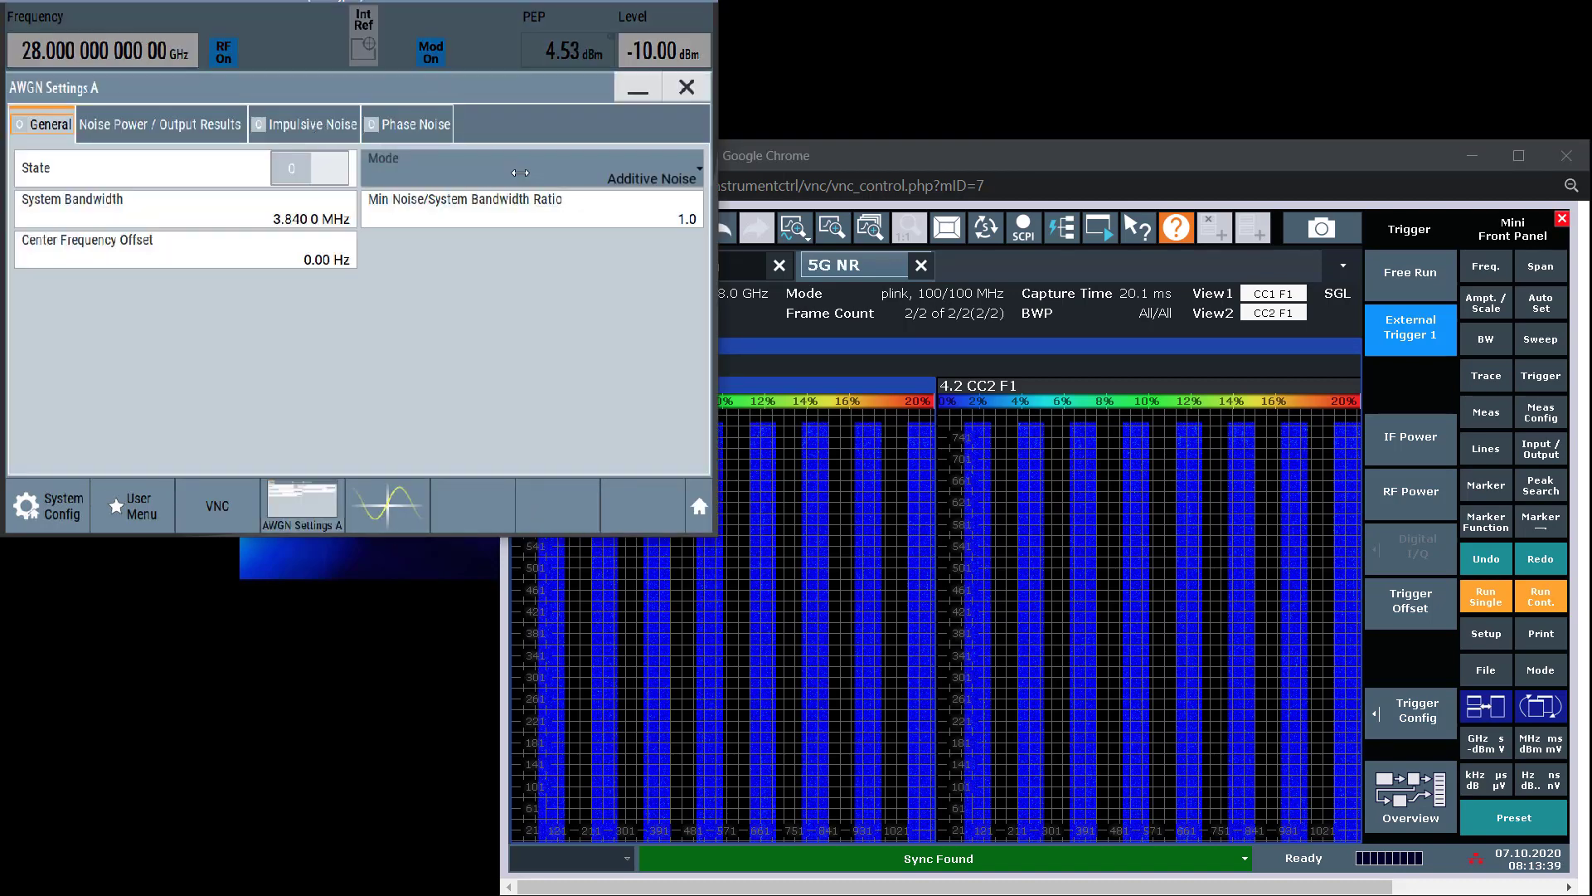
click(519, 172)
click(478, 309)
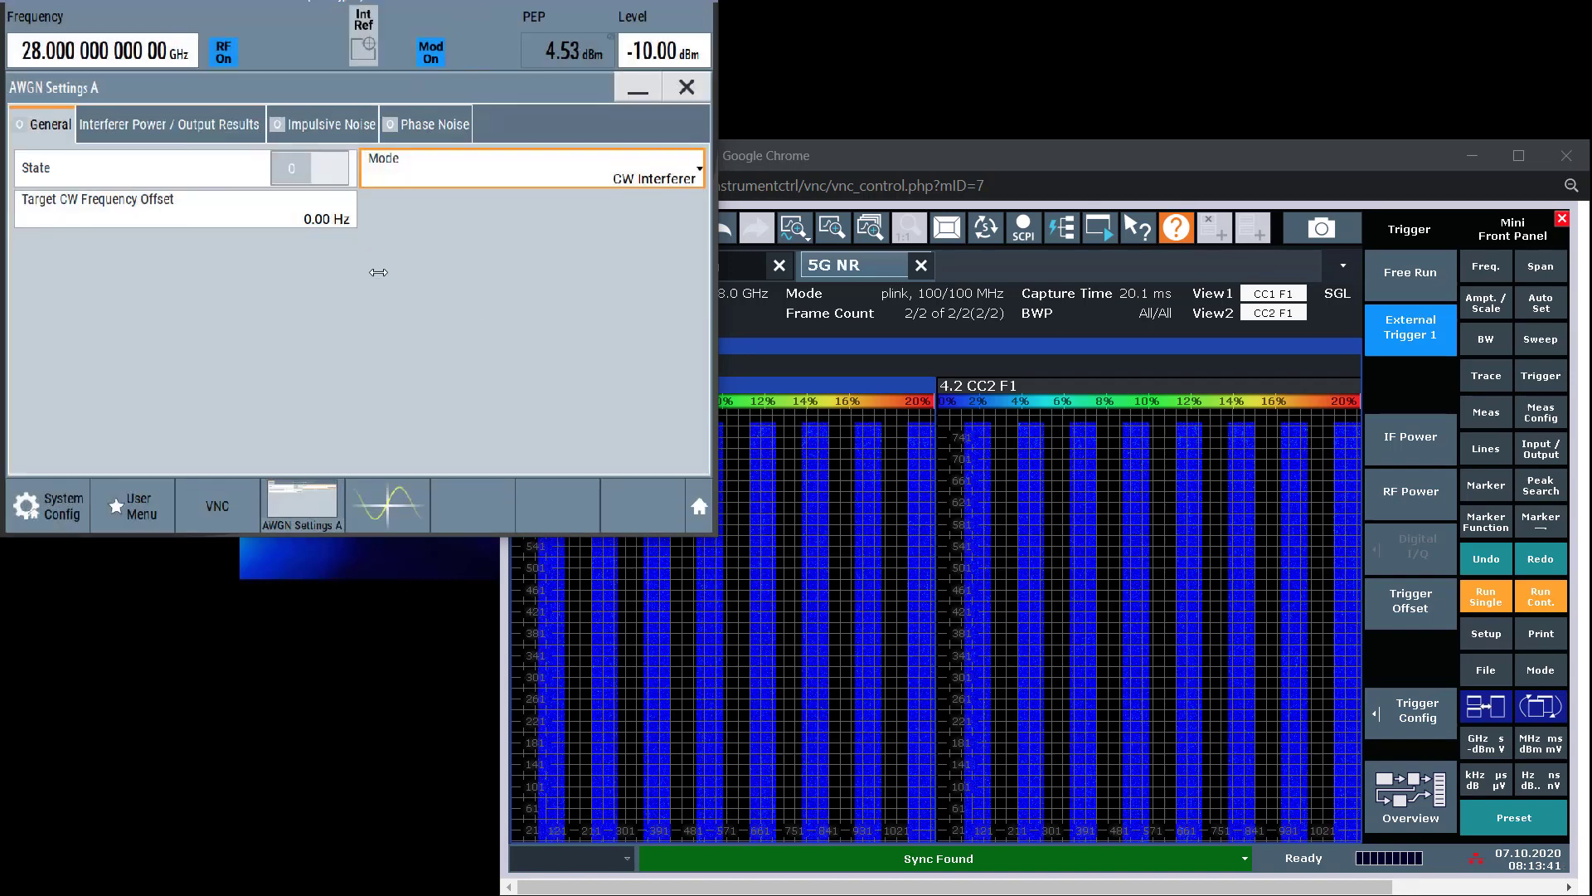
- Set the CW frequency offset to 20 MHz and switch the interferer on
click(289, 217)
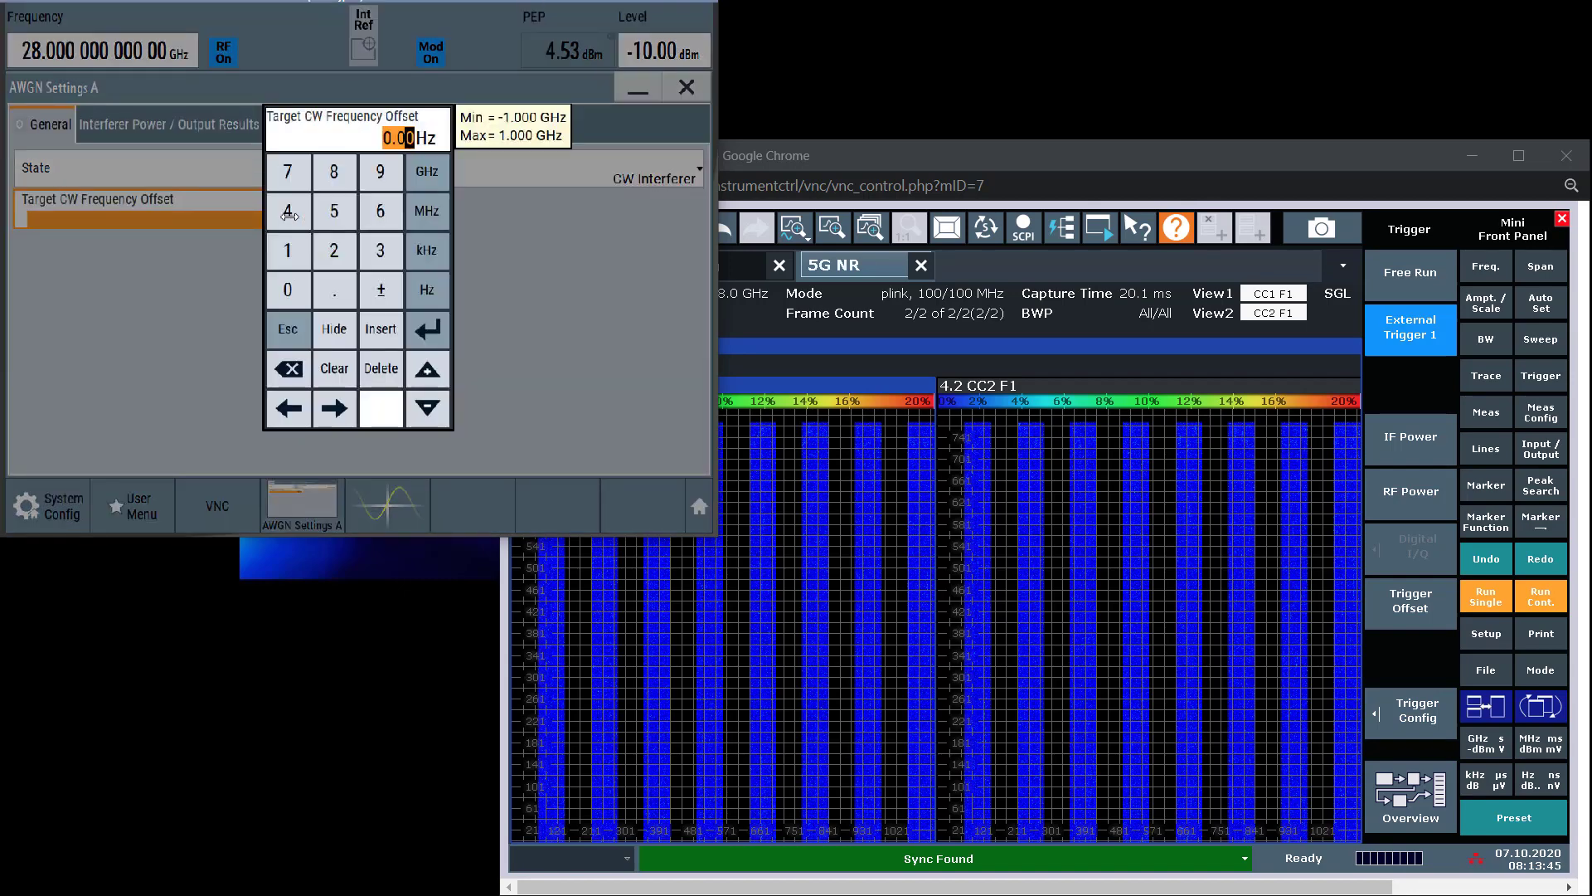
text(20)
key(Return)
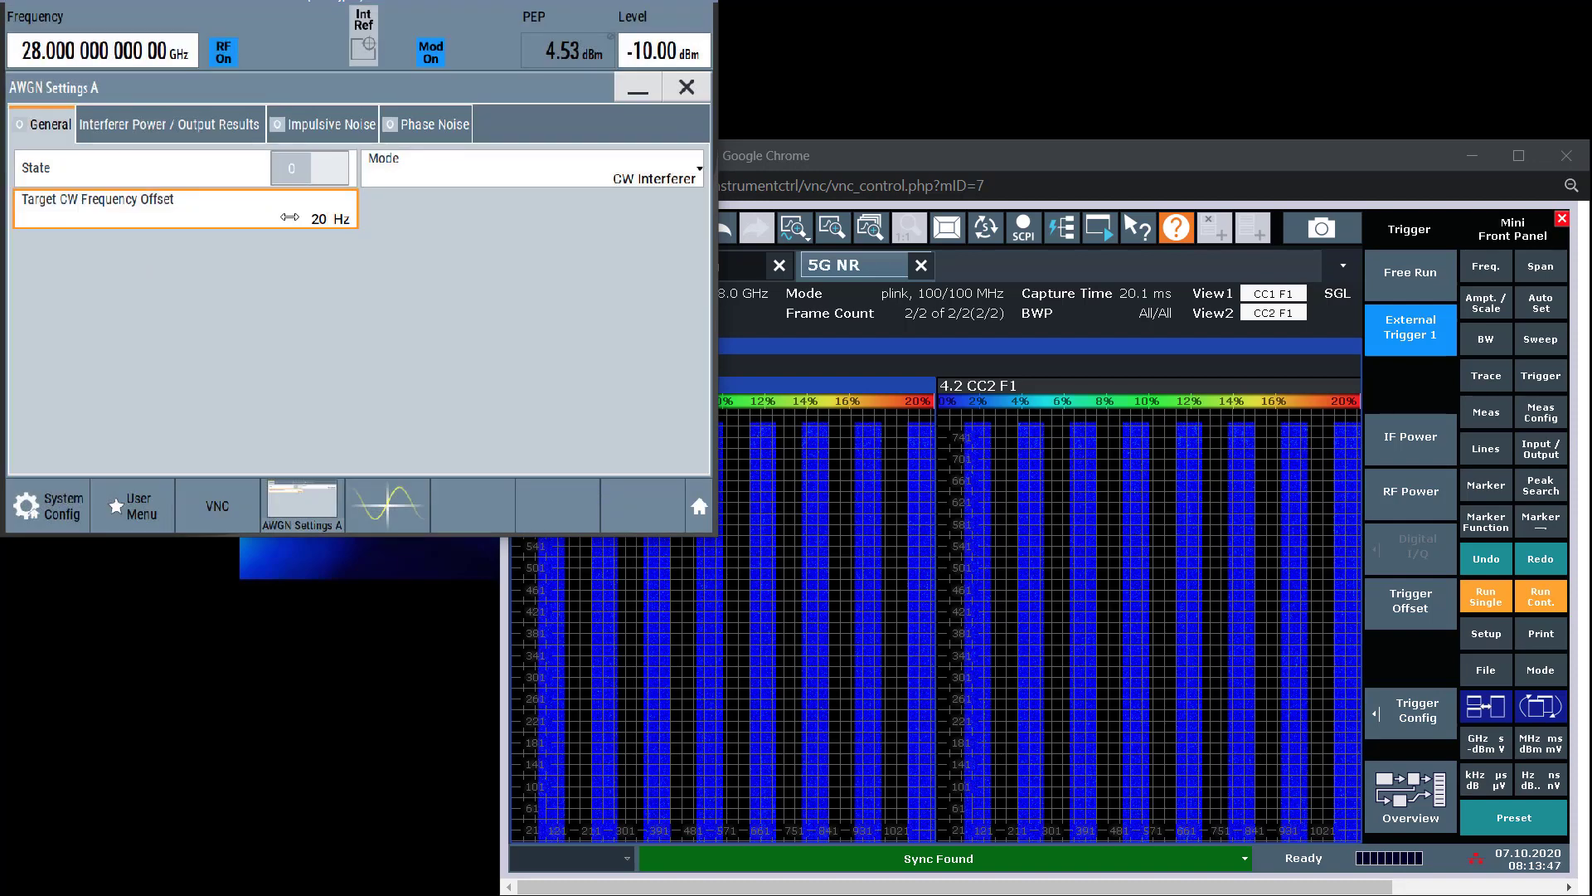
key(m)
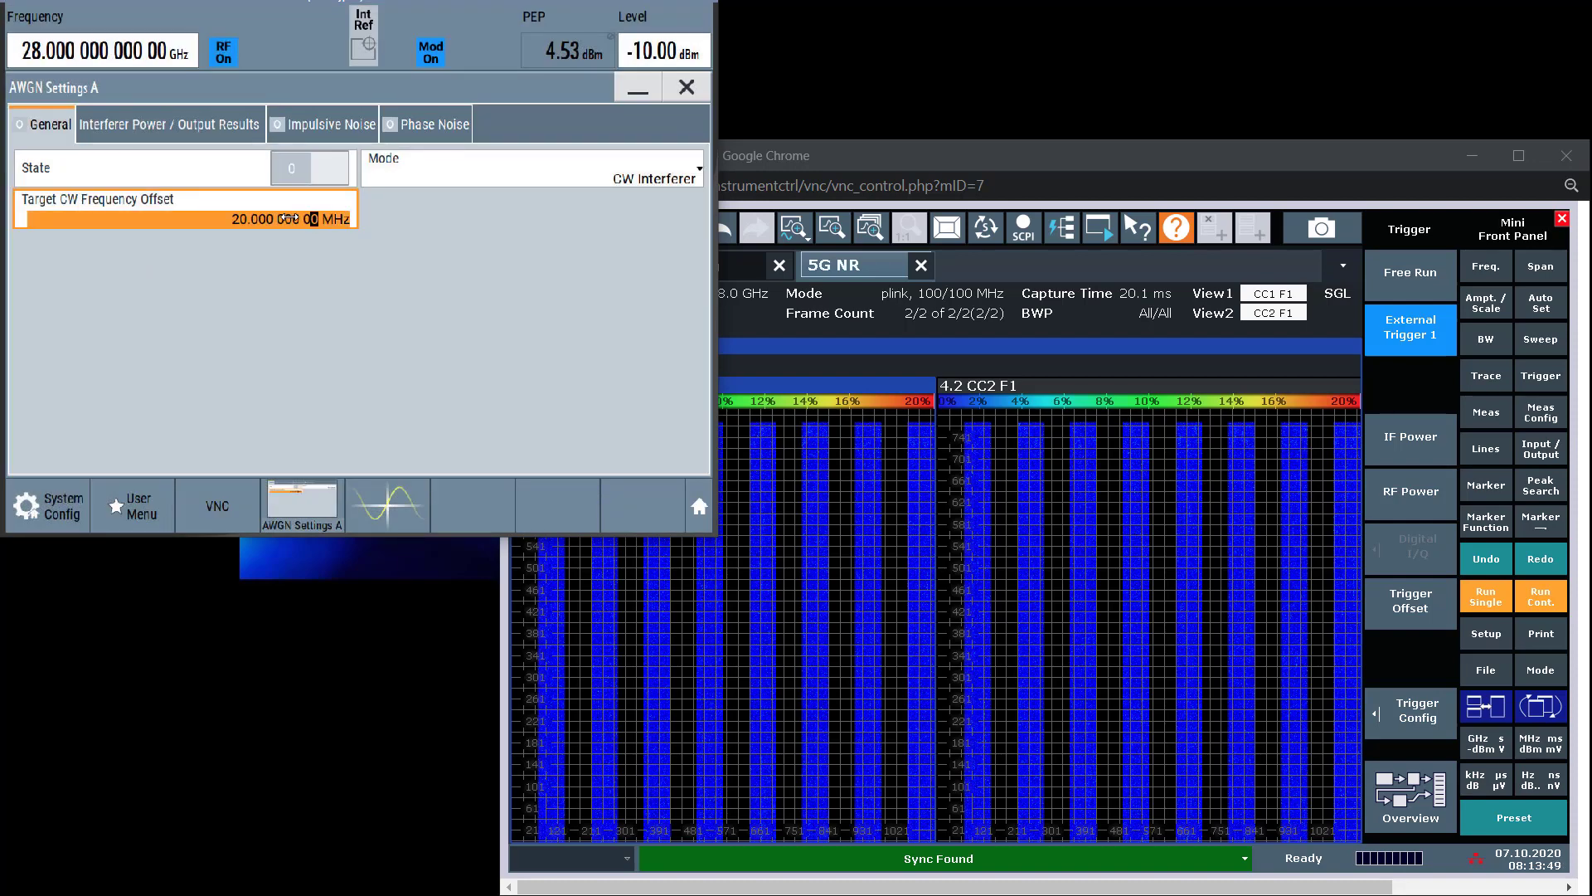
click(240, 129)
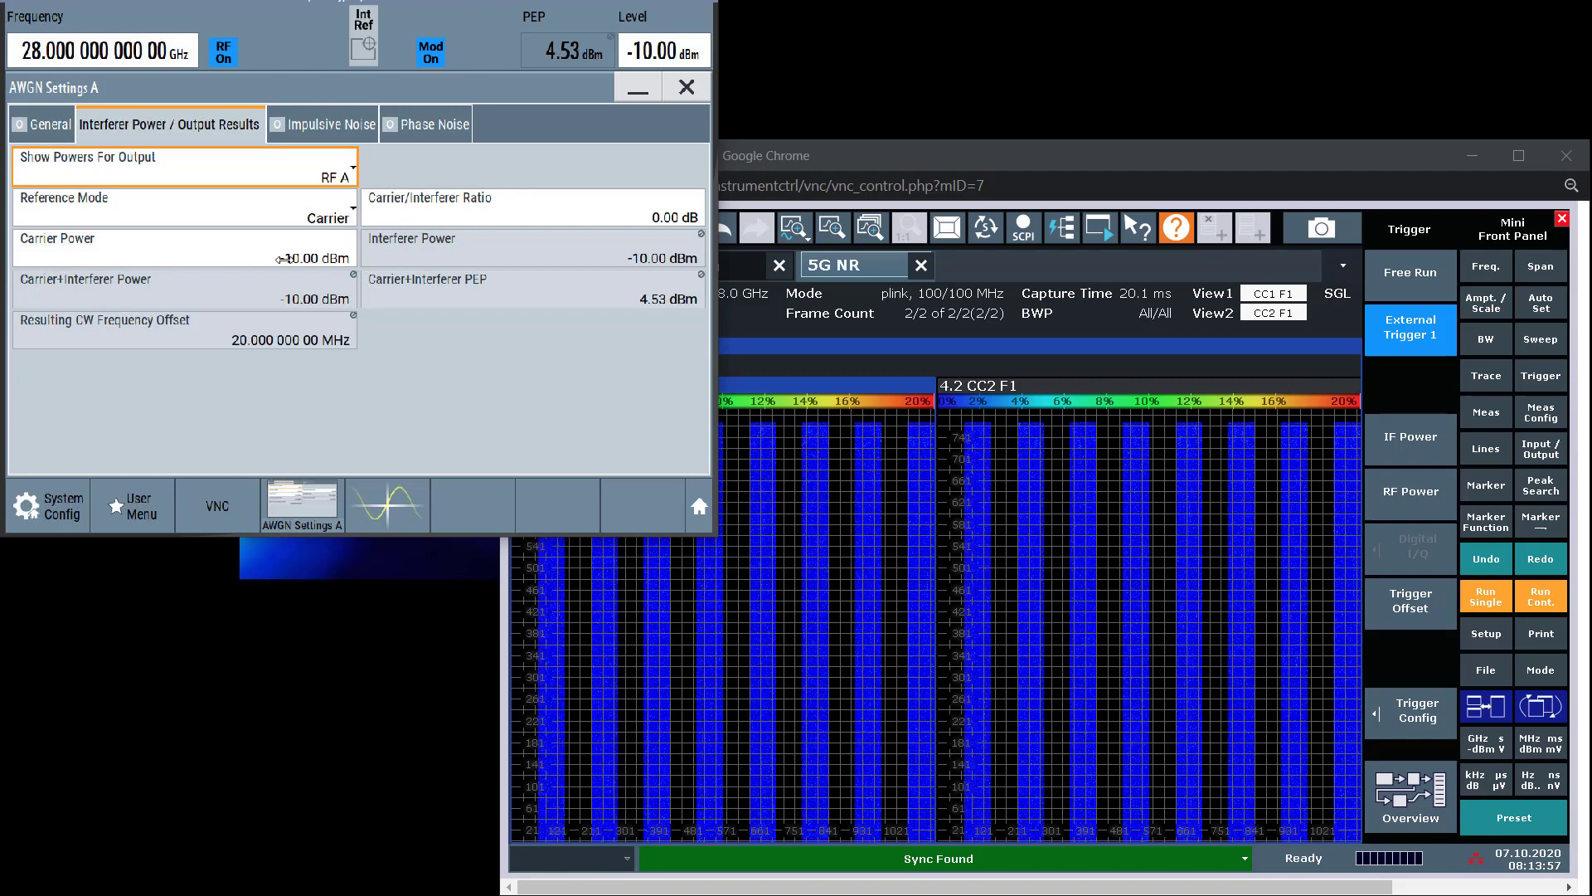
click(51, 129)
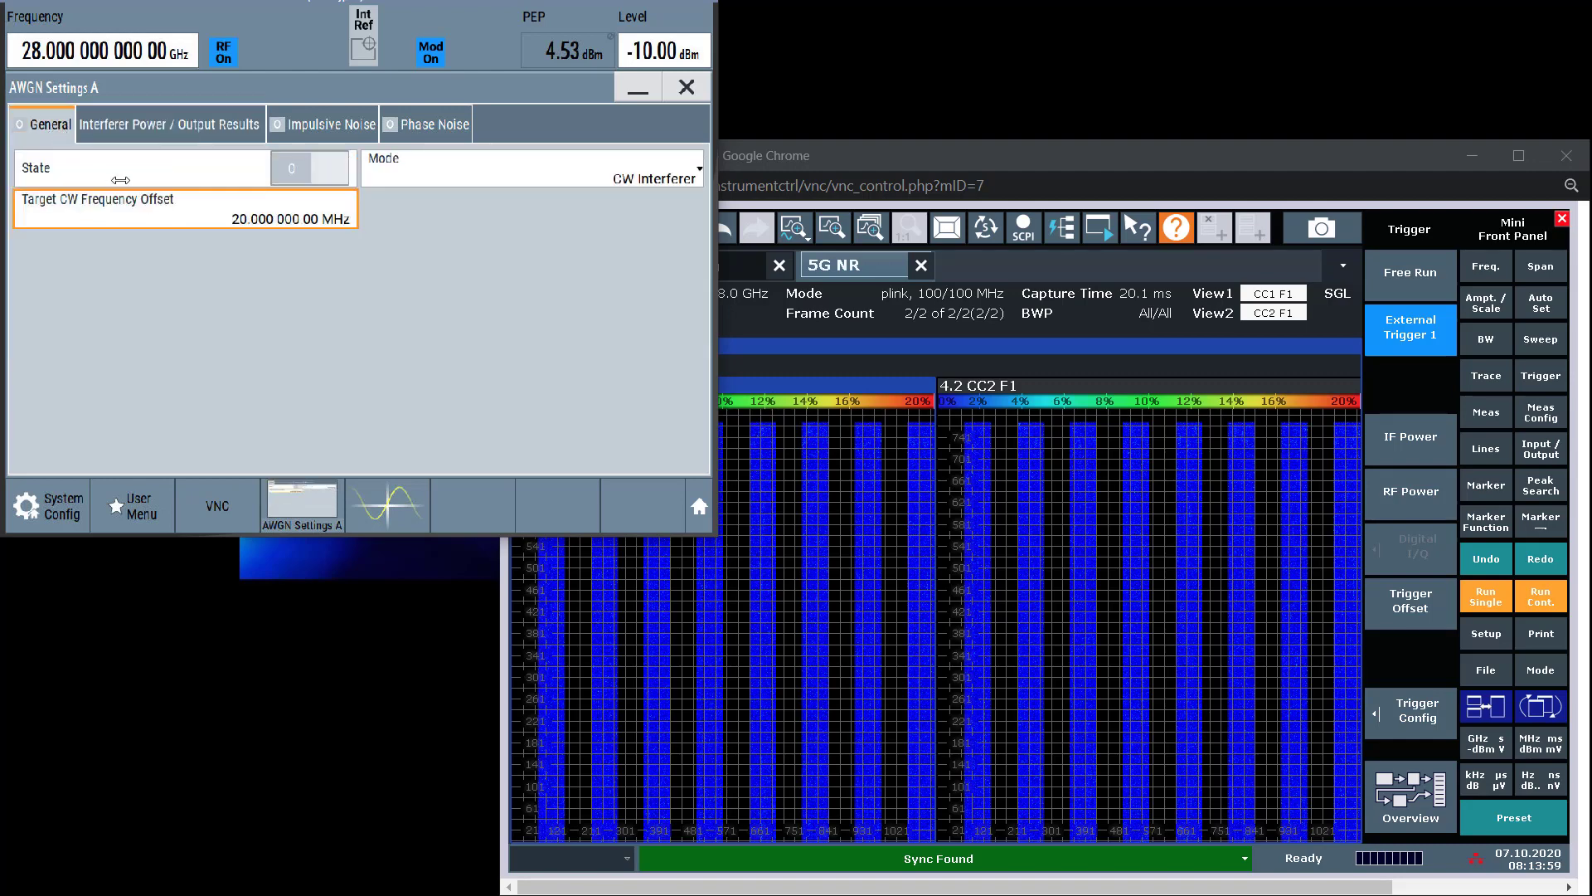
click(310, 170)
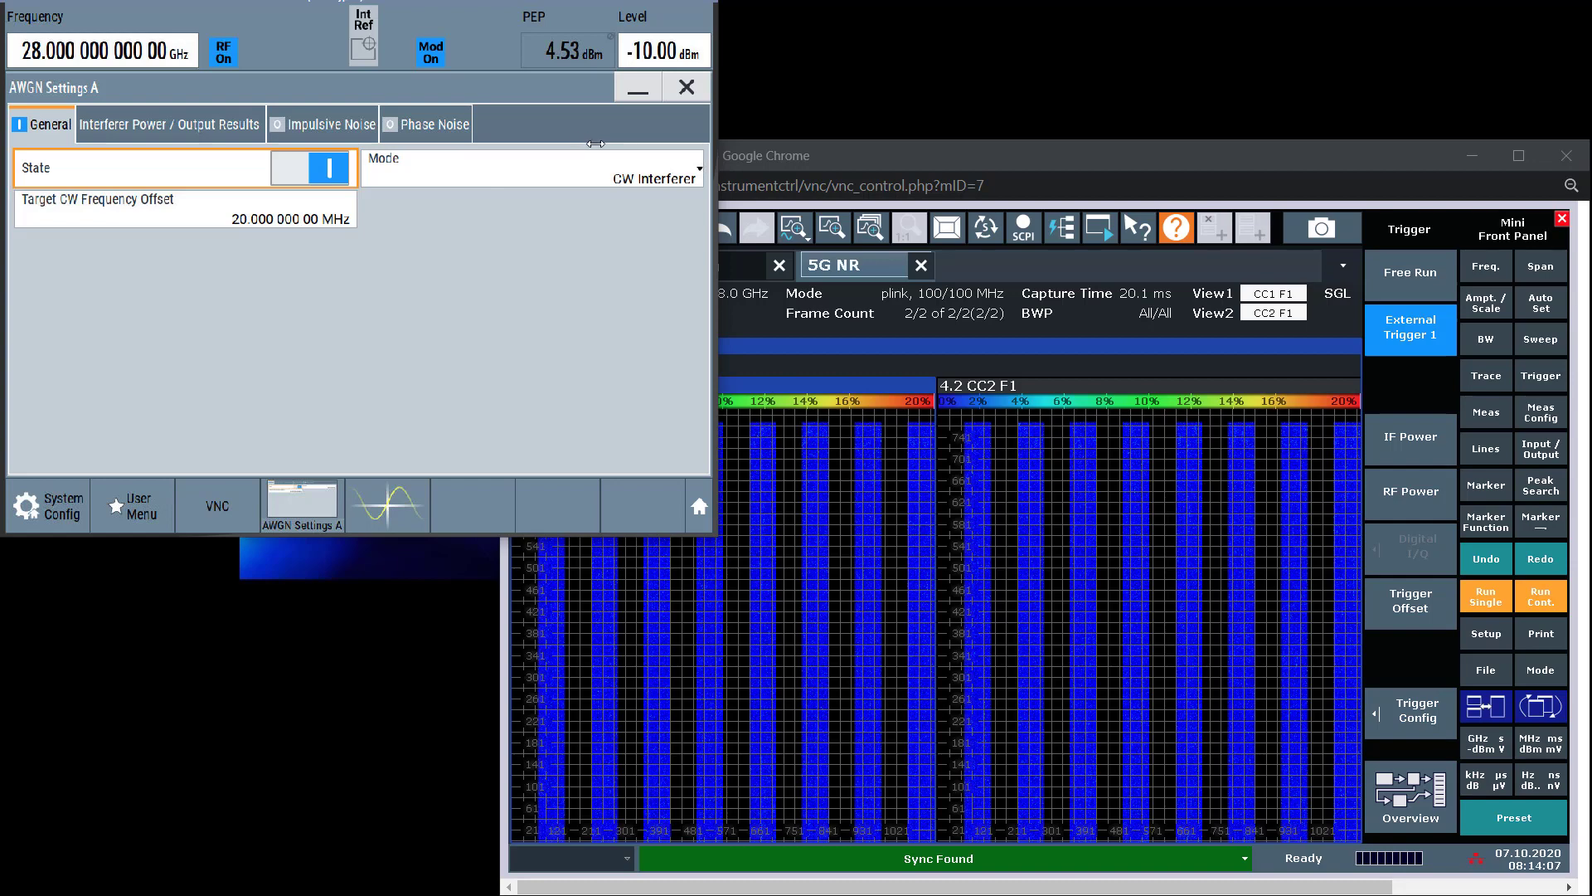
- Restore the six-window view, compare the ACLR spectrum, and enlarge EVM vs Carrier for CC1 and CC2
click(906, 538)
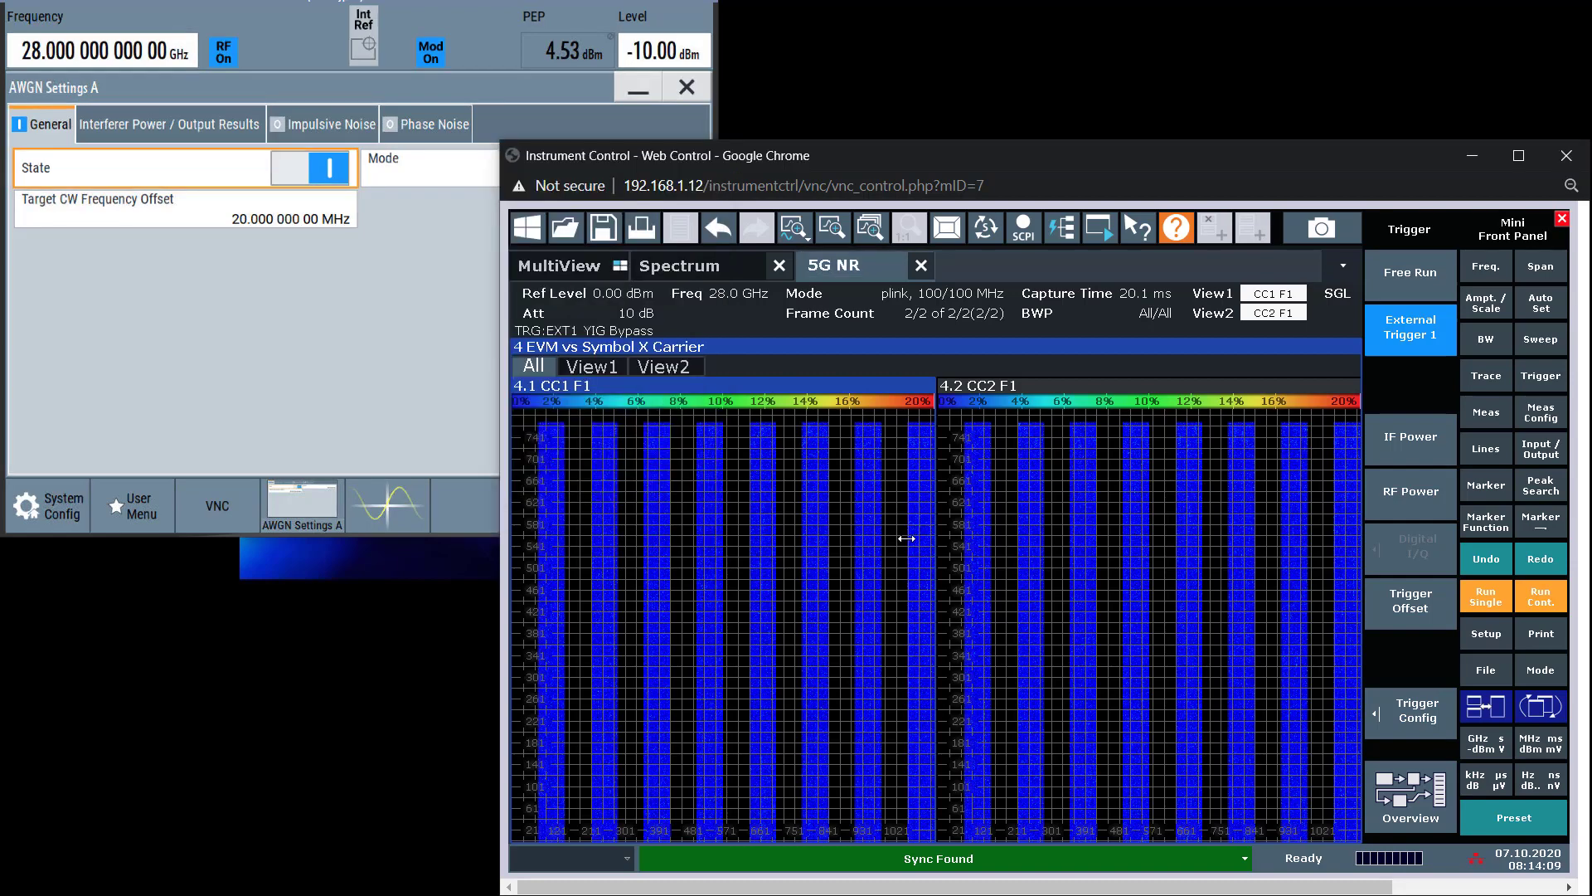
double_click(907, 538)
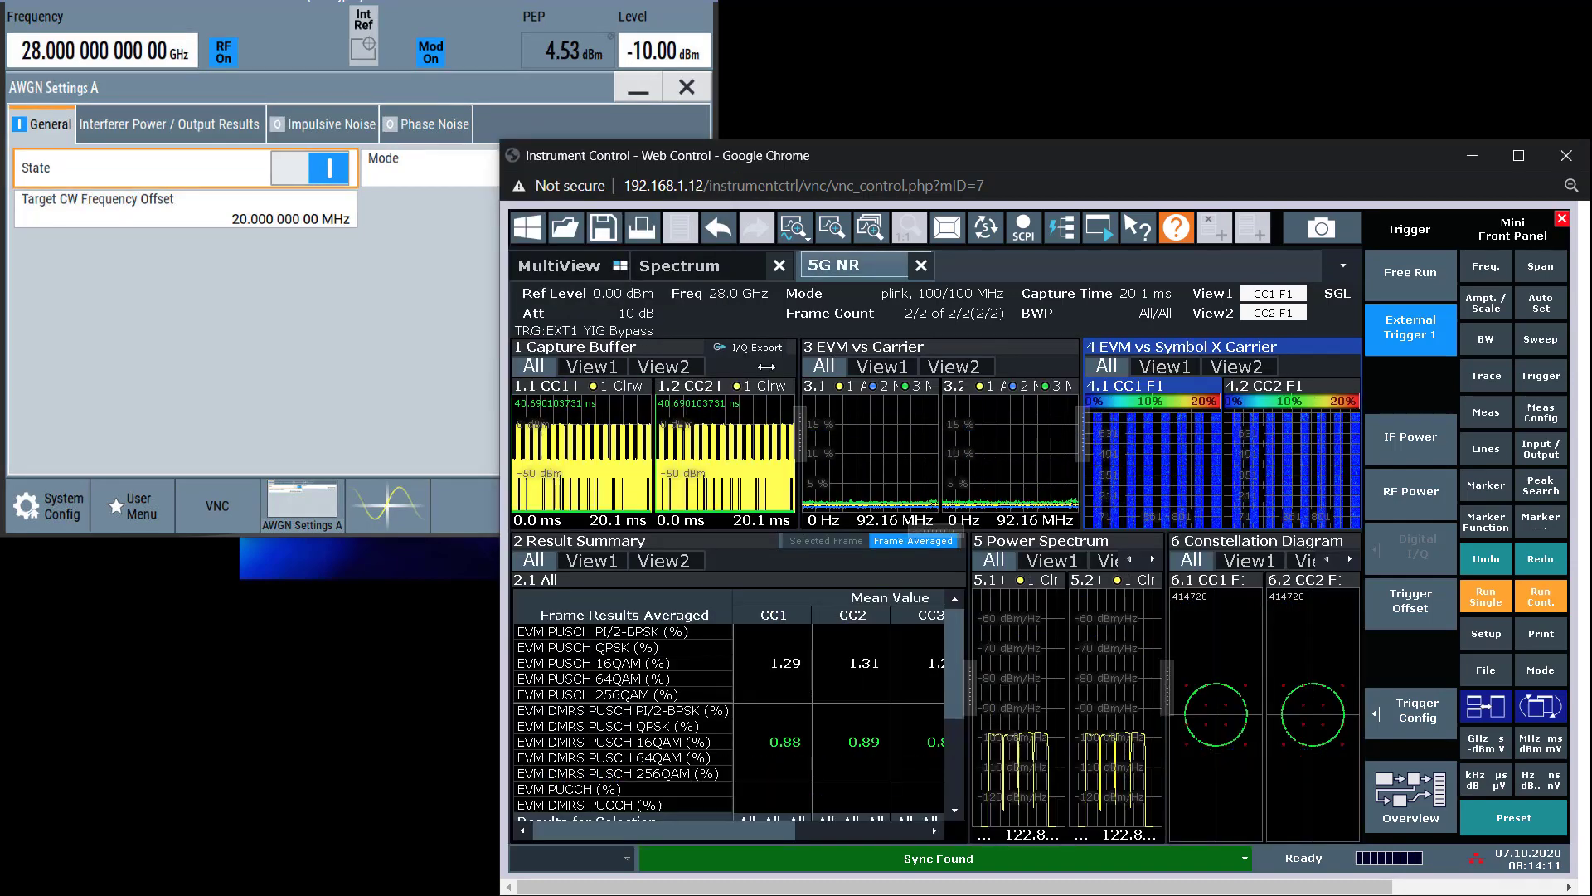
click(730, 267)
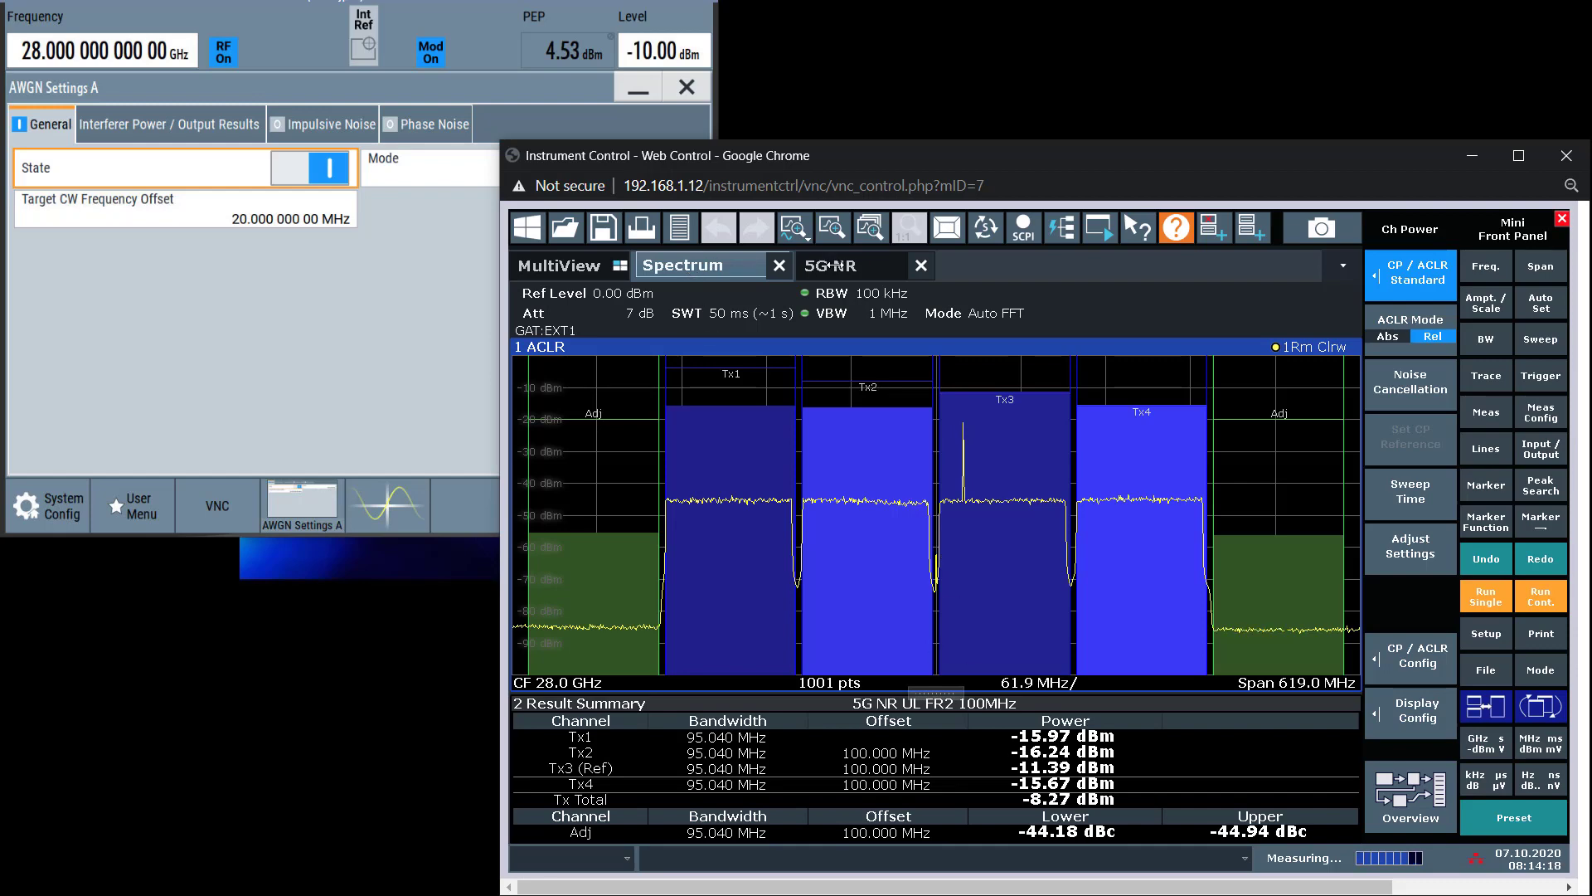
click(829, 266)
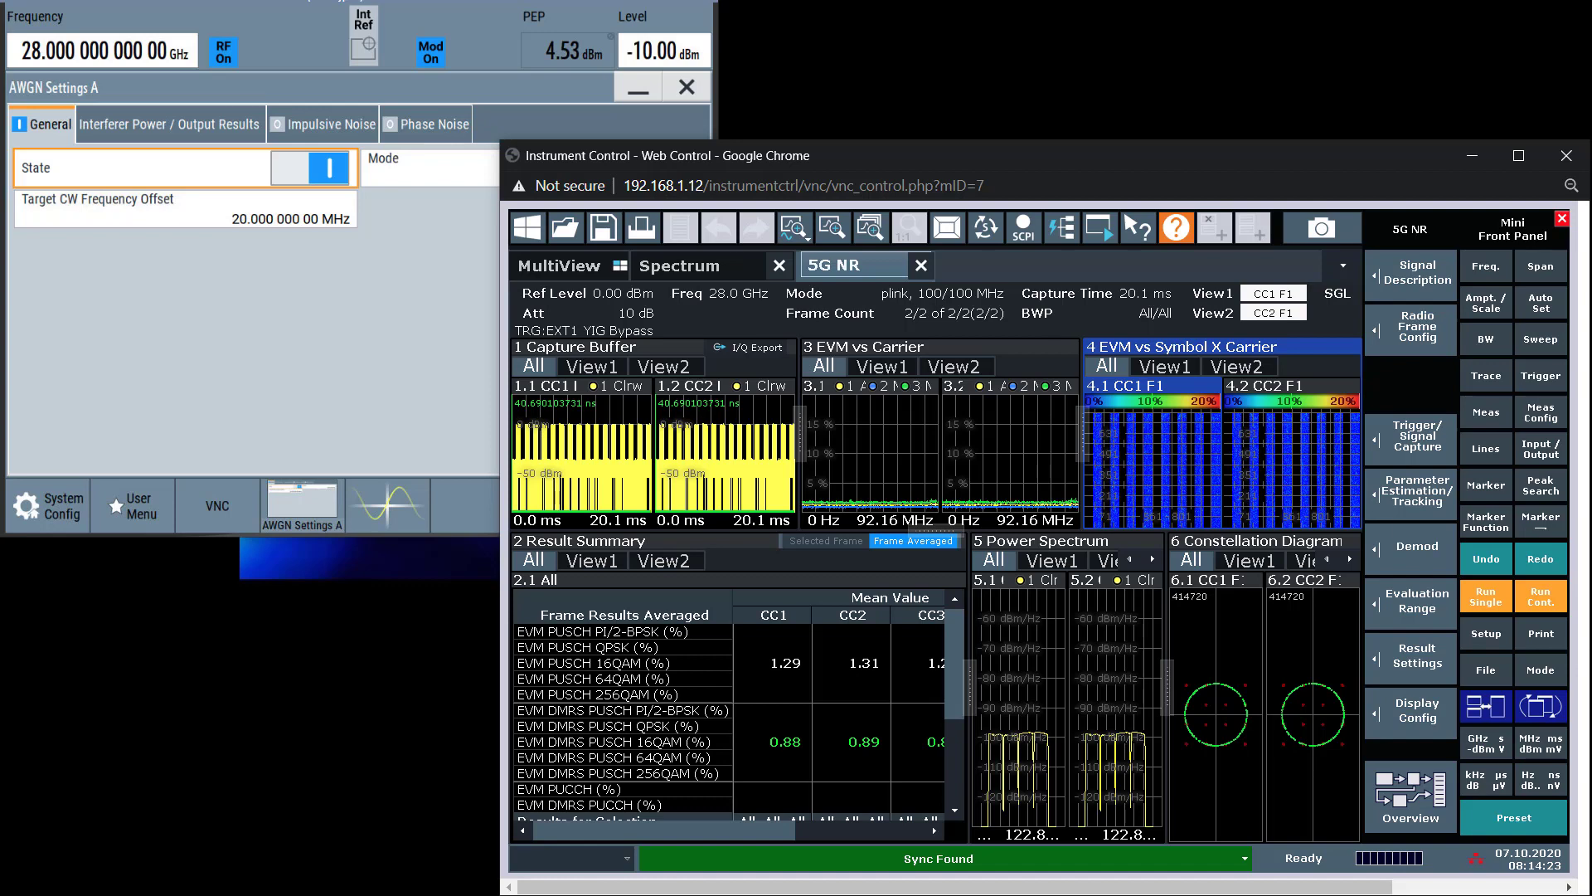
double_click(1010, 471)
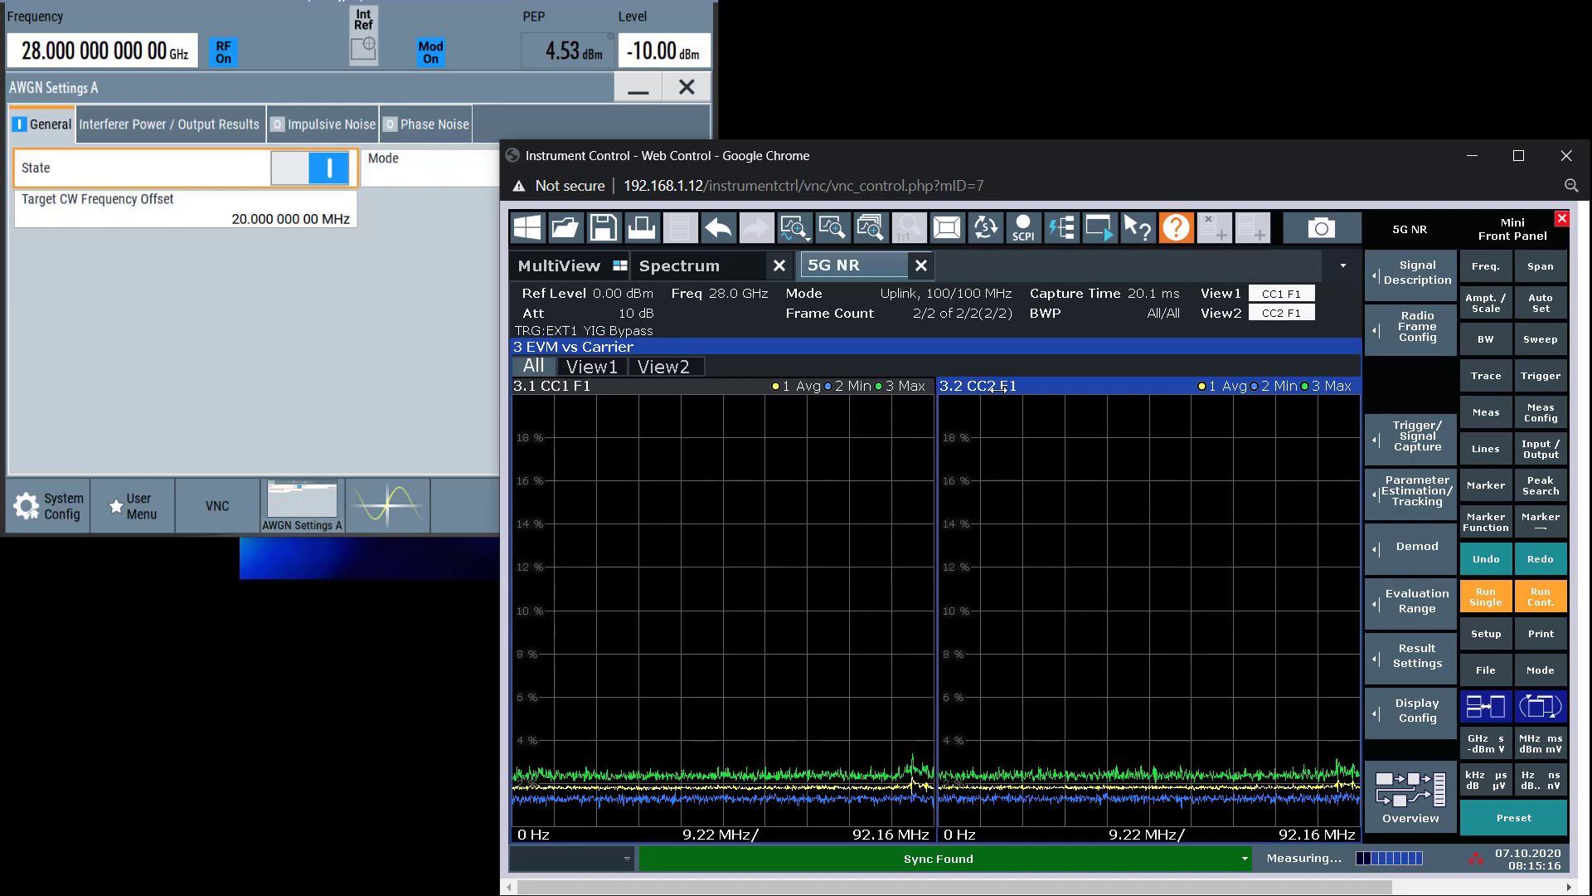
click(680, 261)
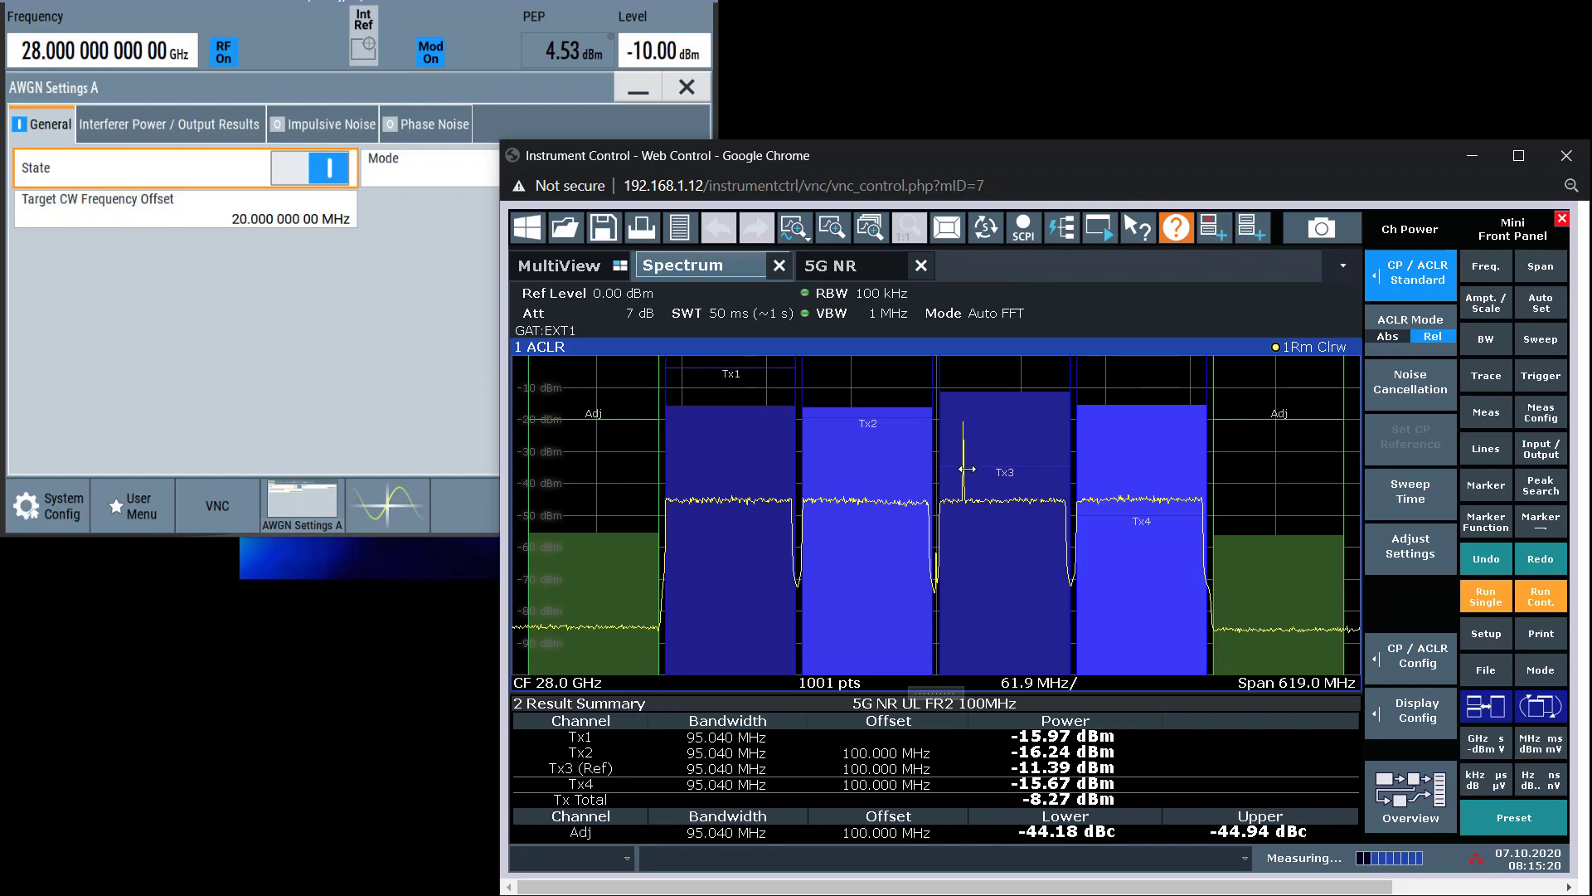
click(832, 265)
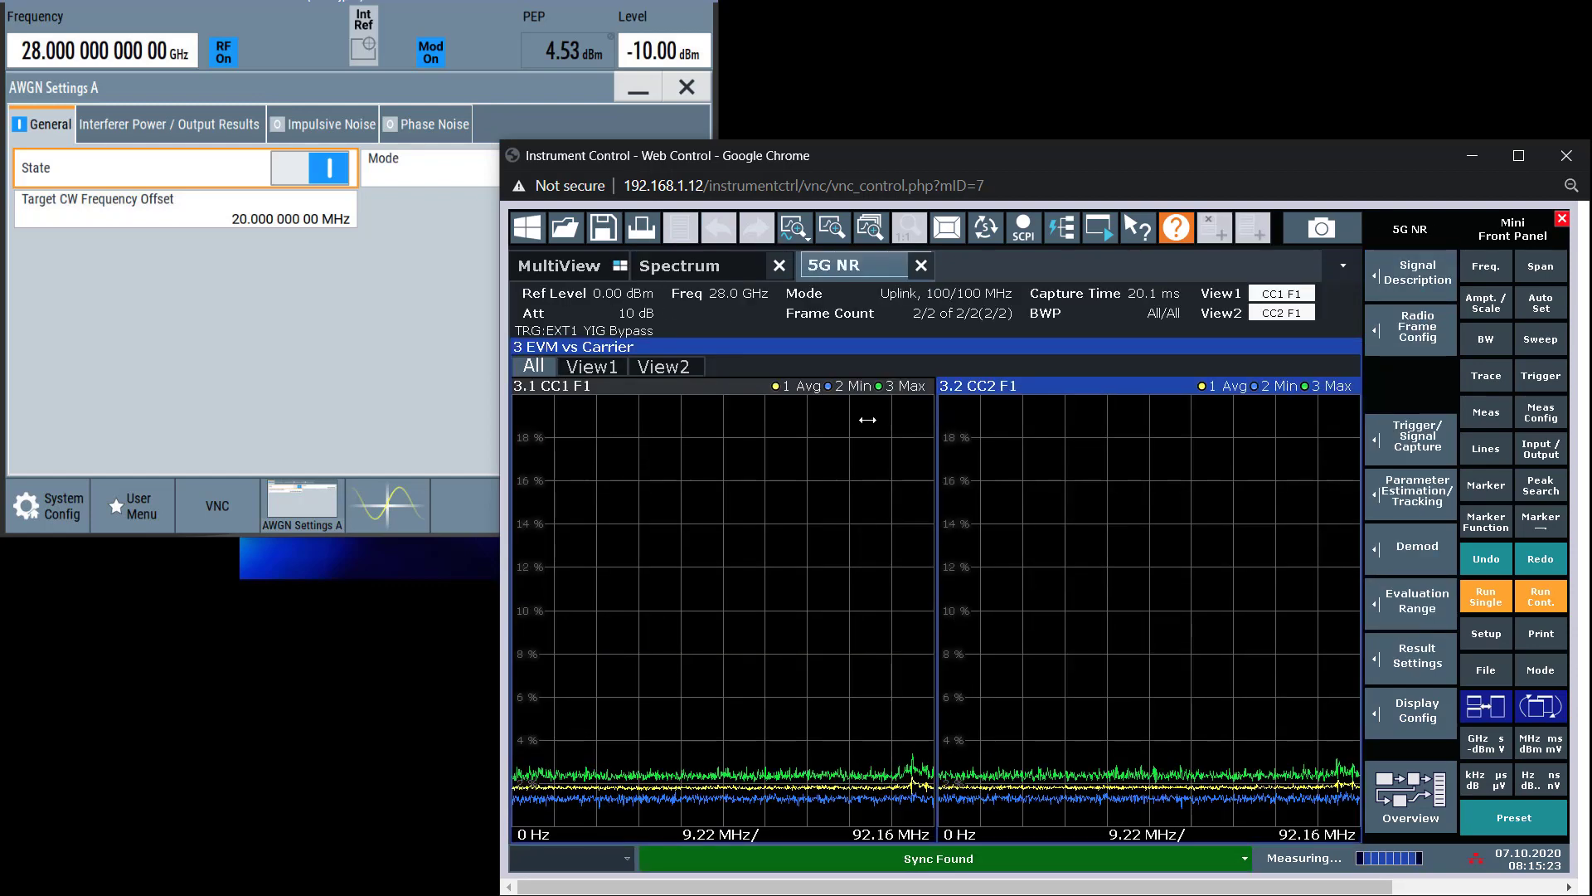
- Set View 2's Component Carrier No to 3 in the Result View settings
click(1290, 292)
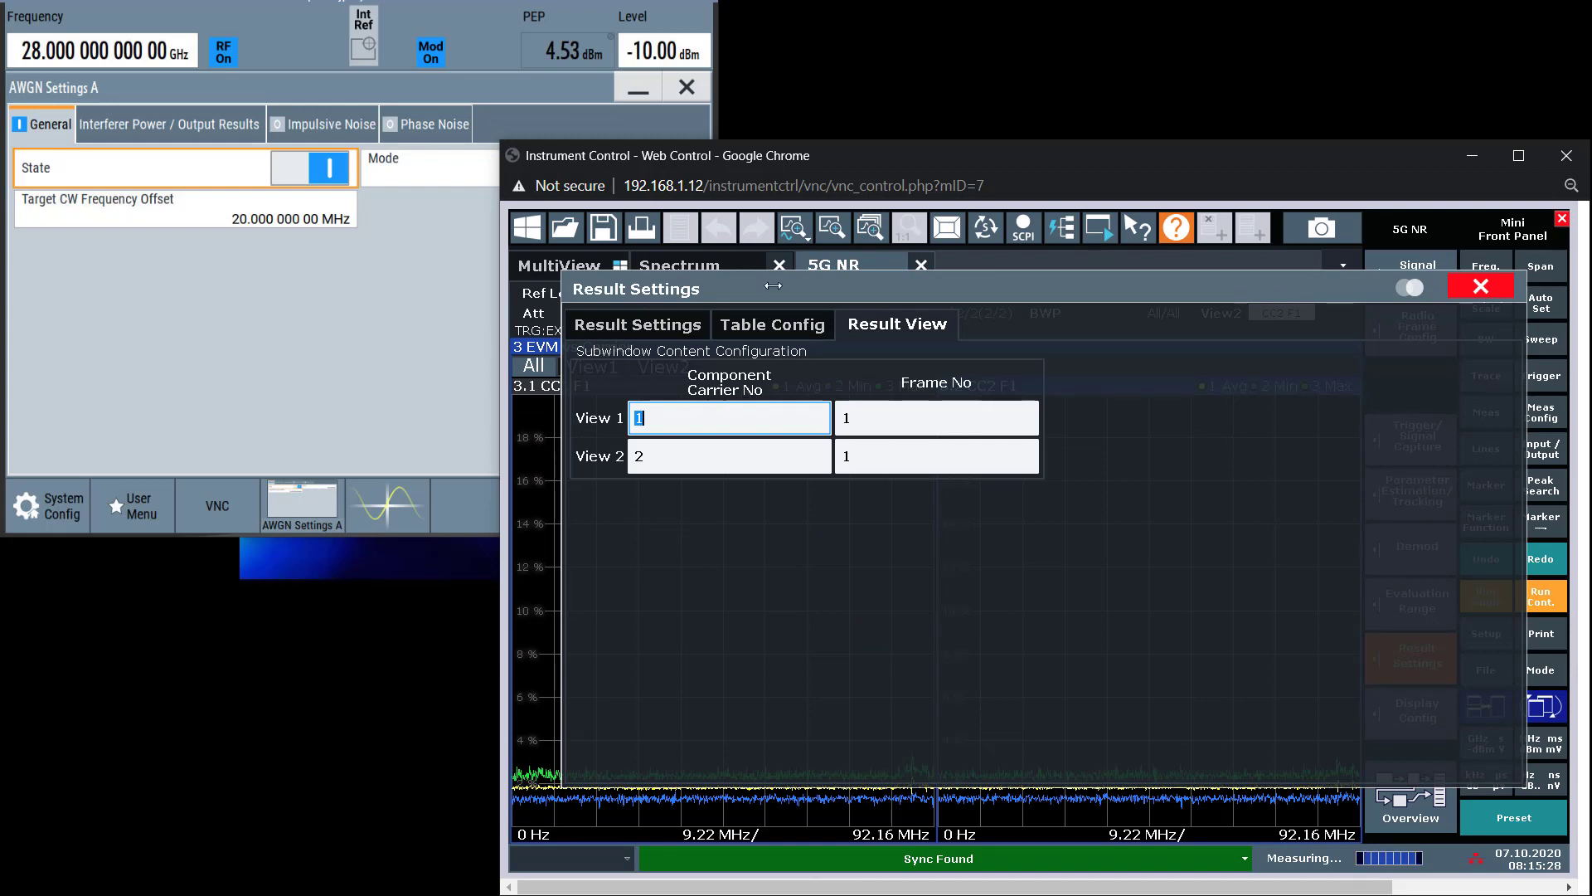
click(772, 460)
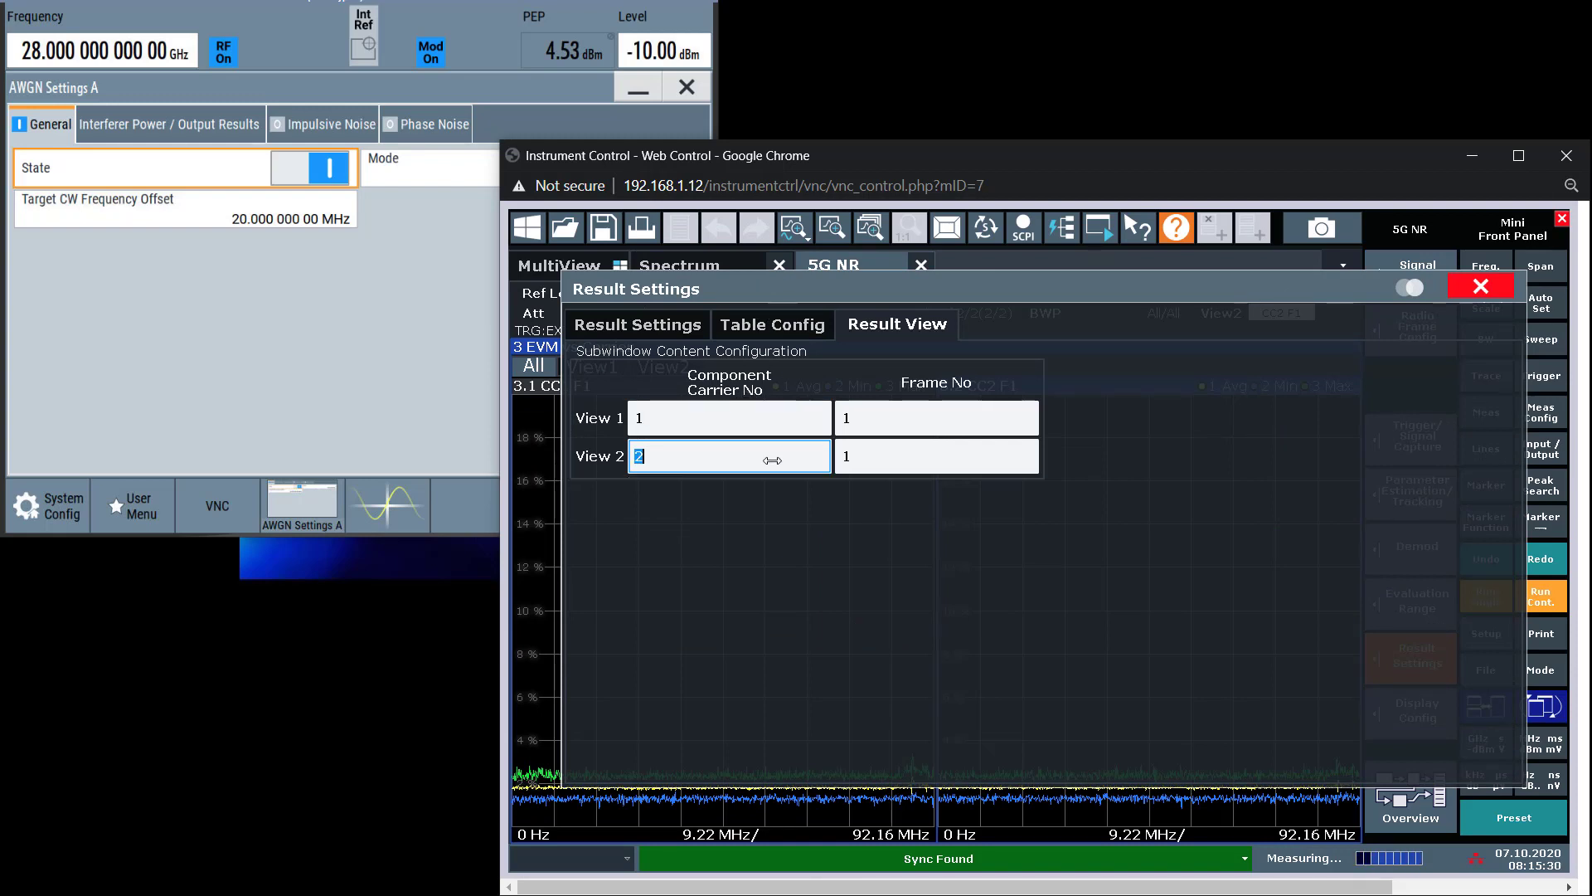
text(3)
key(Return)
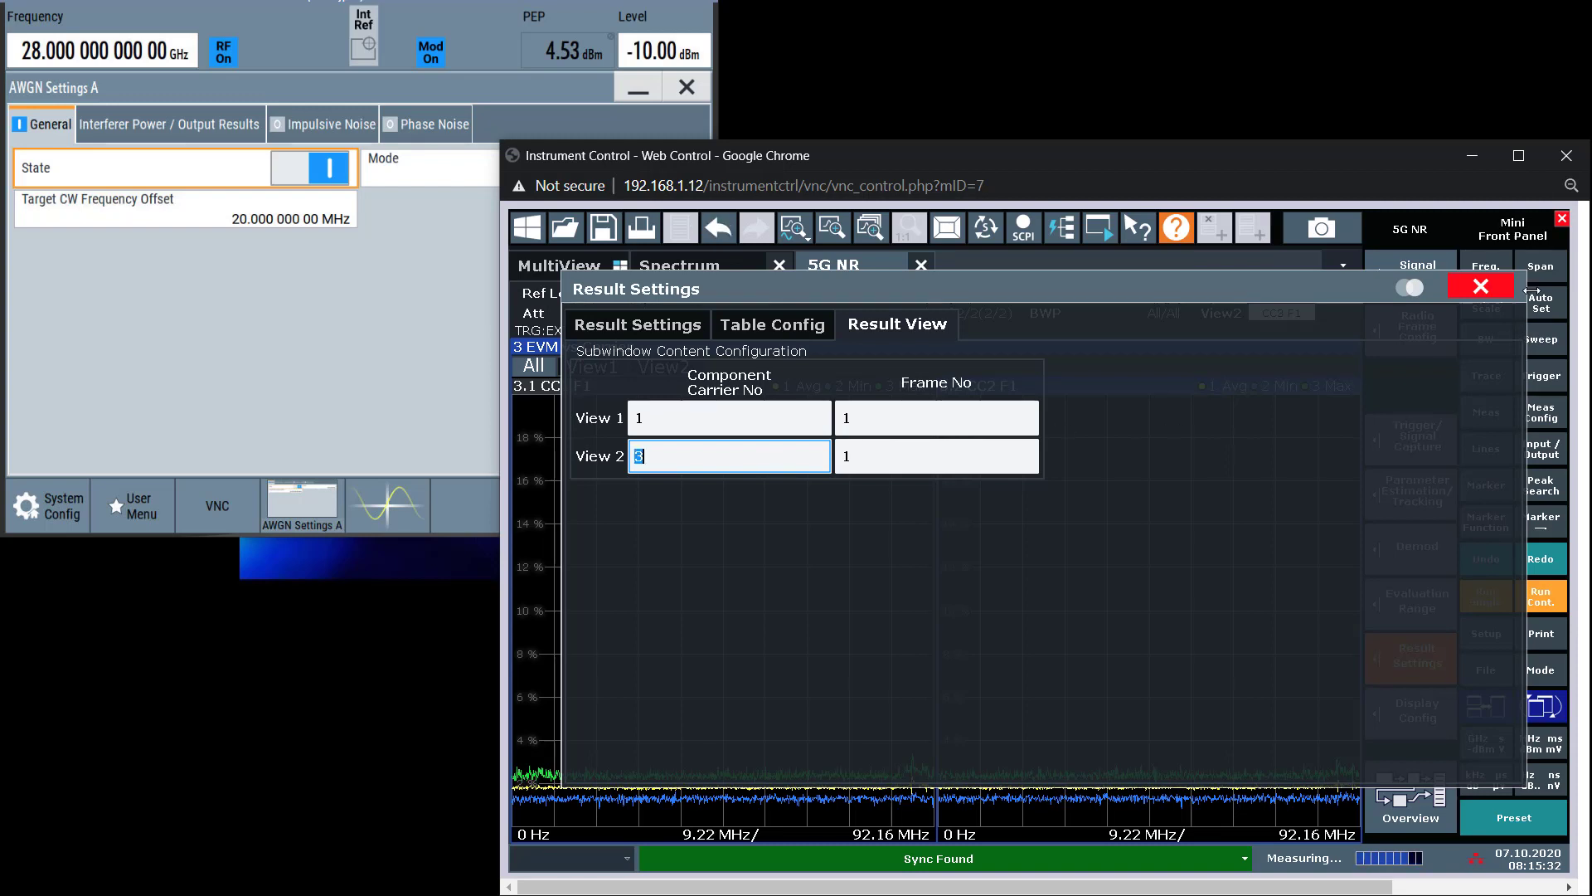
click(1481, 286)
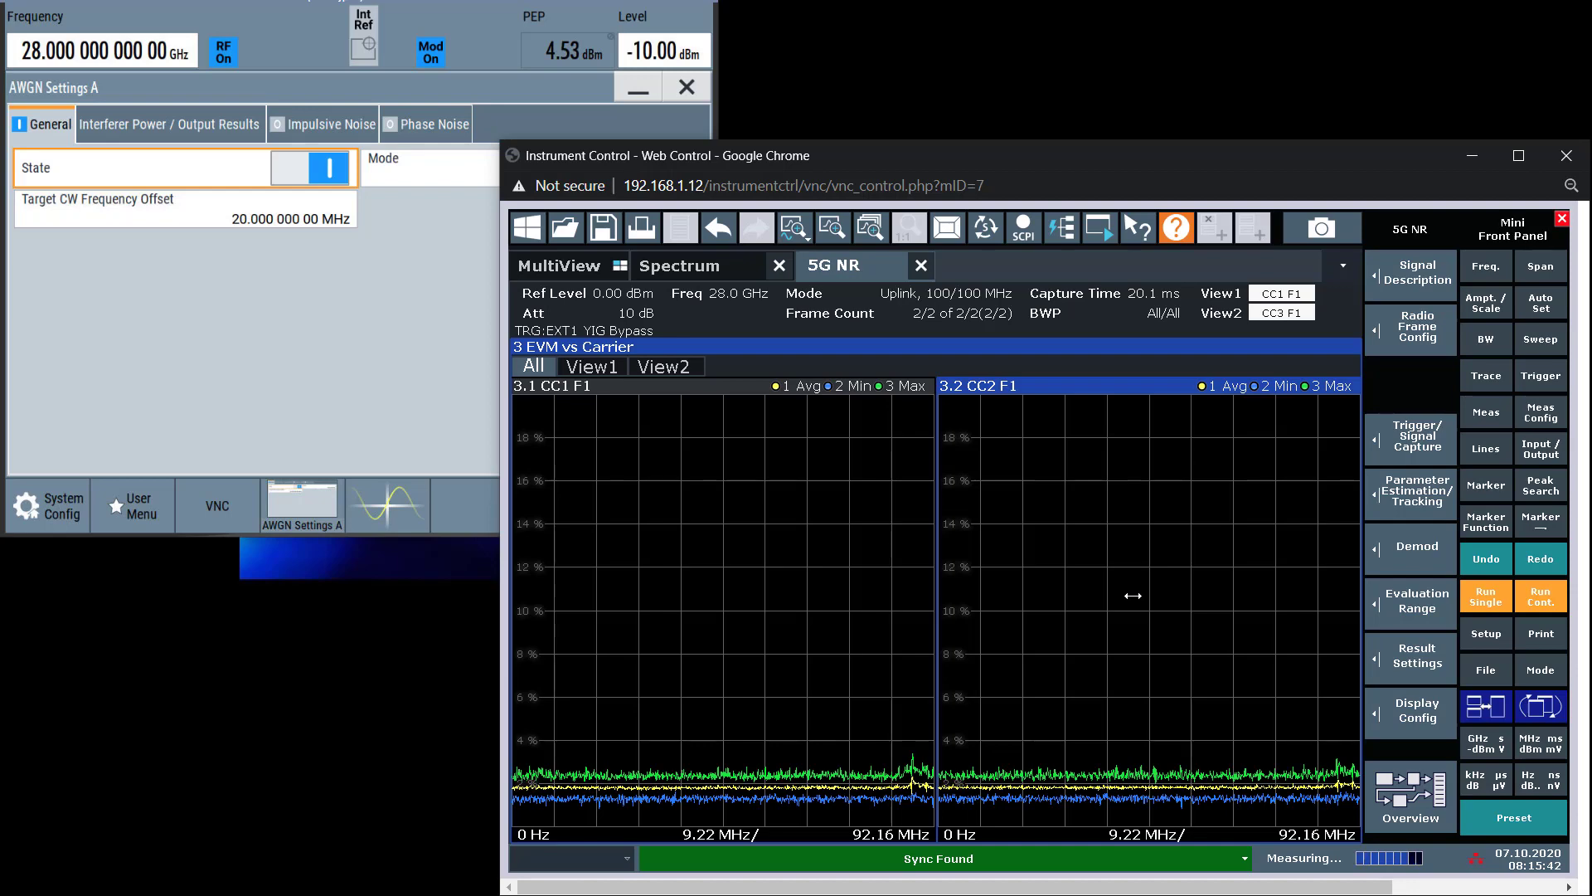
- Enlarge CC3's EVM vs Symbol X Carrier and constellation in turn, then restore the six-window layout
double_click(1133, 595)
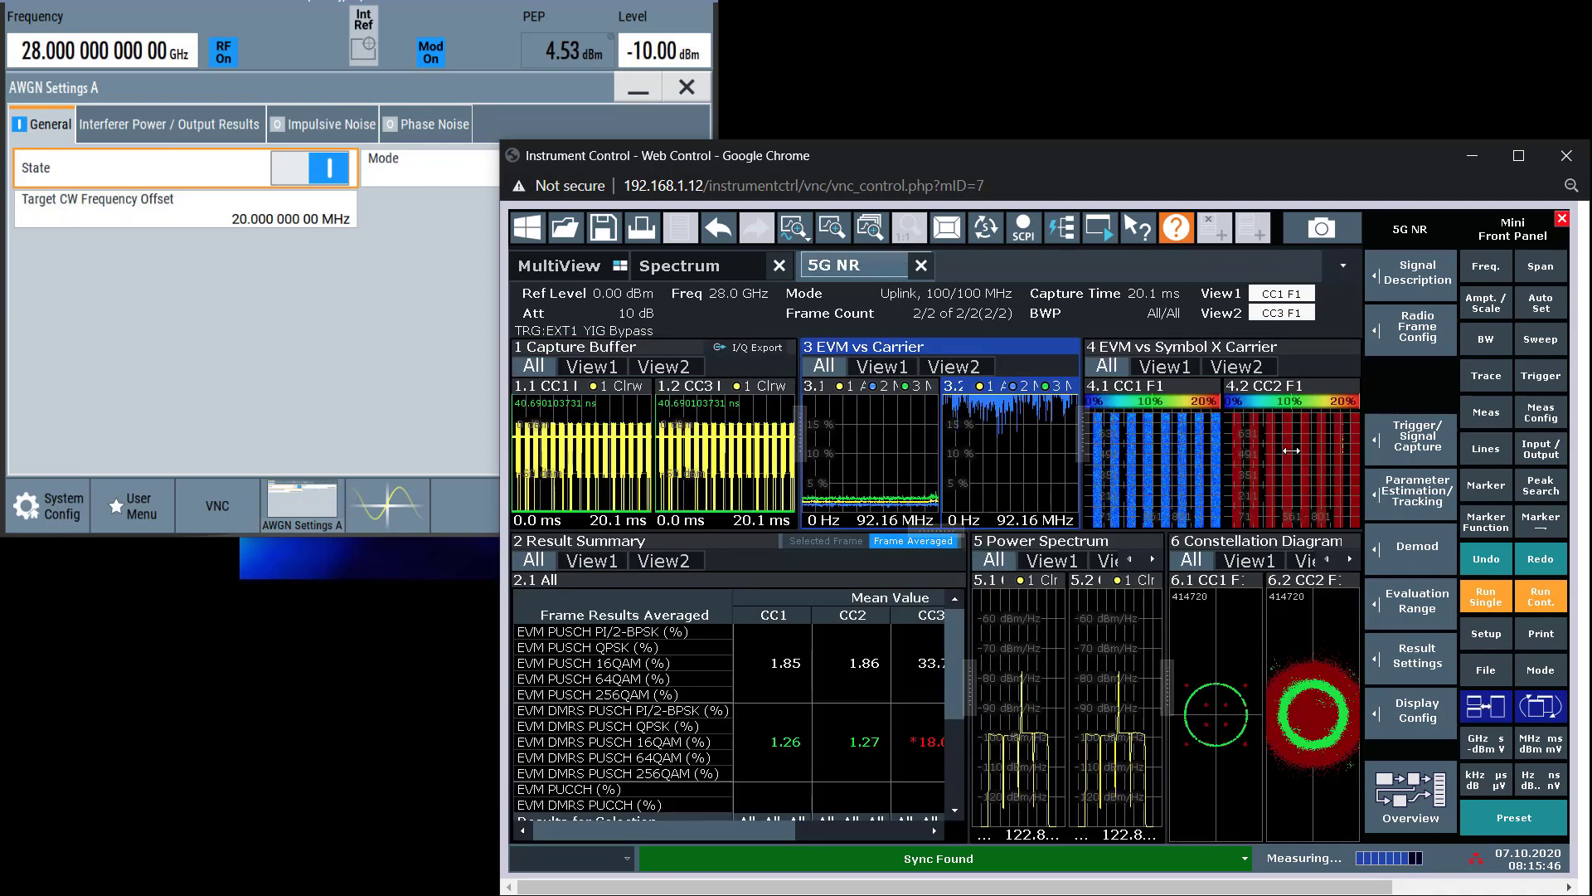
double_click(1272, 431)
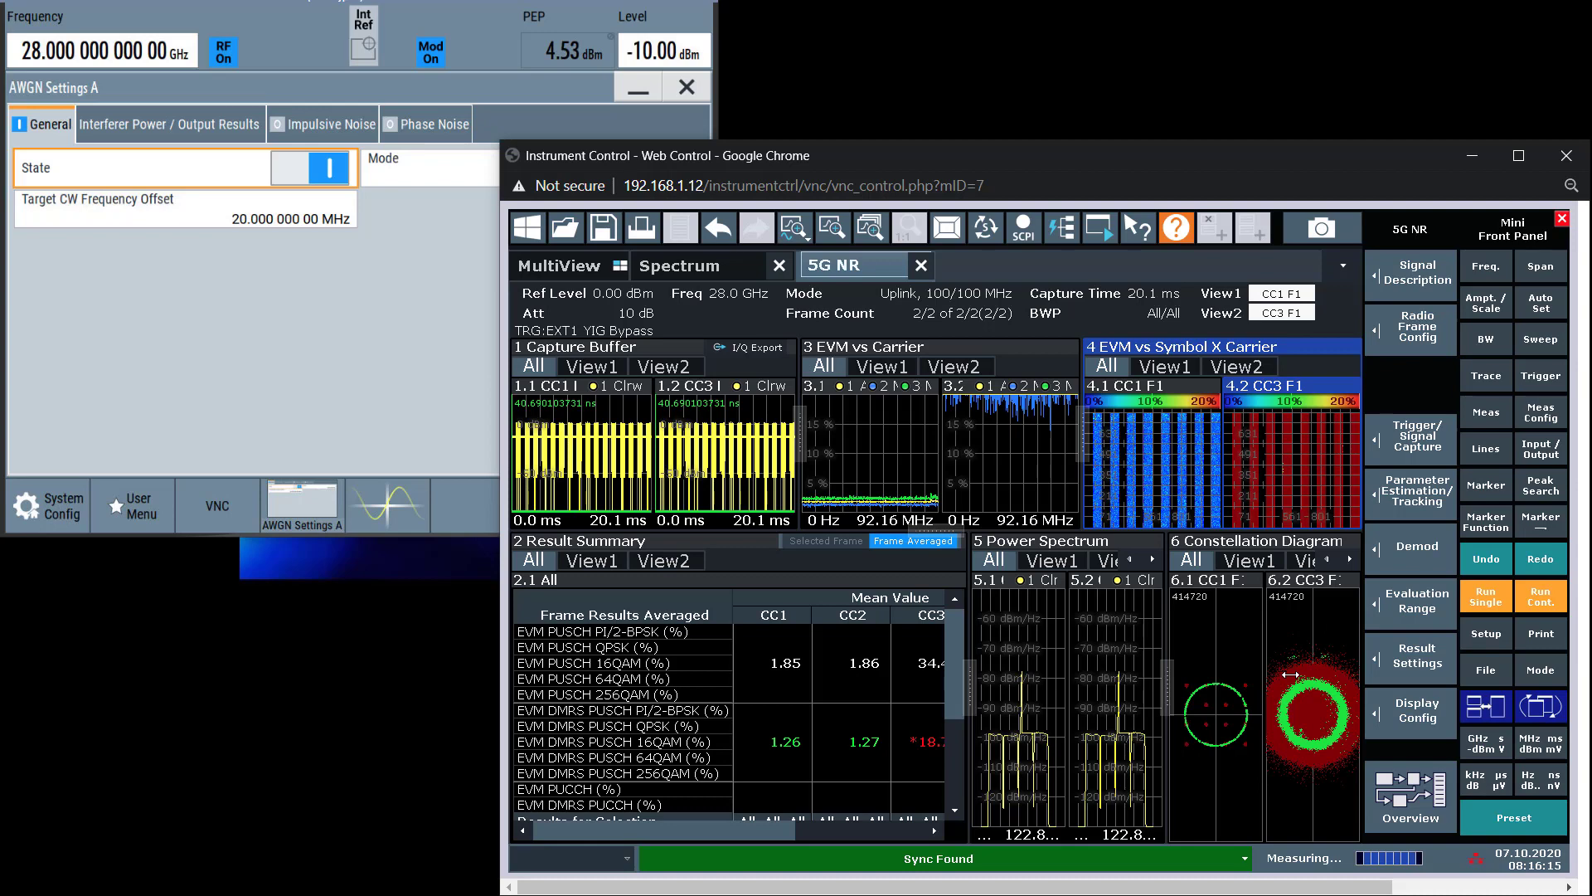
double_click(1291, 674)
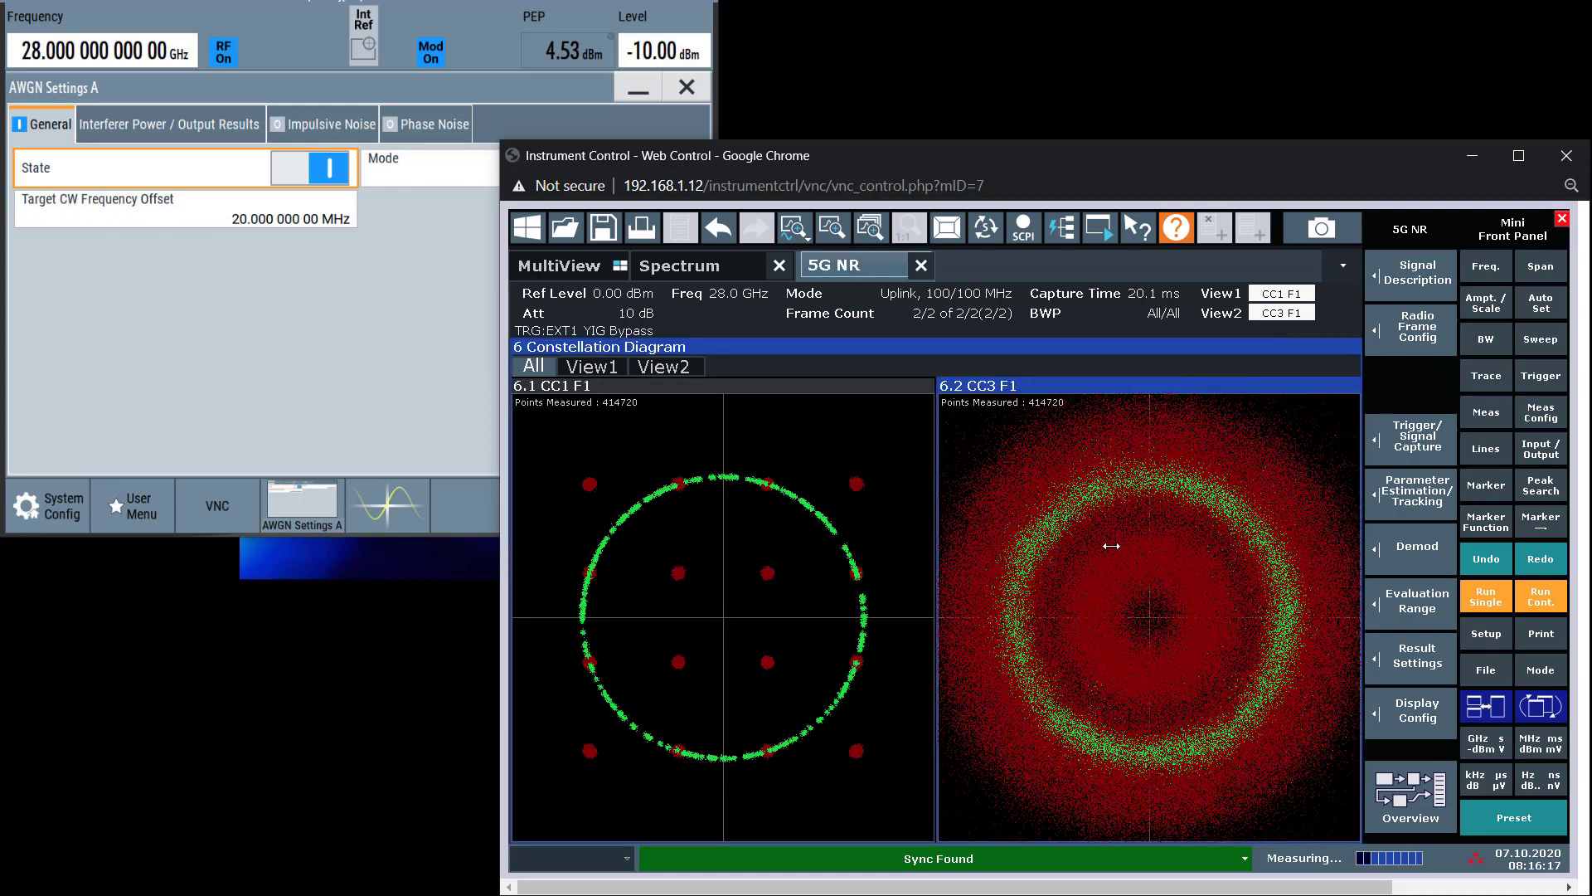
double_click(1186, 594)
click(310, 259)
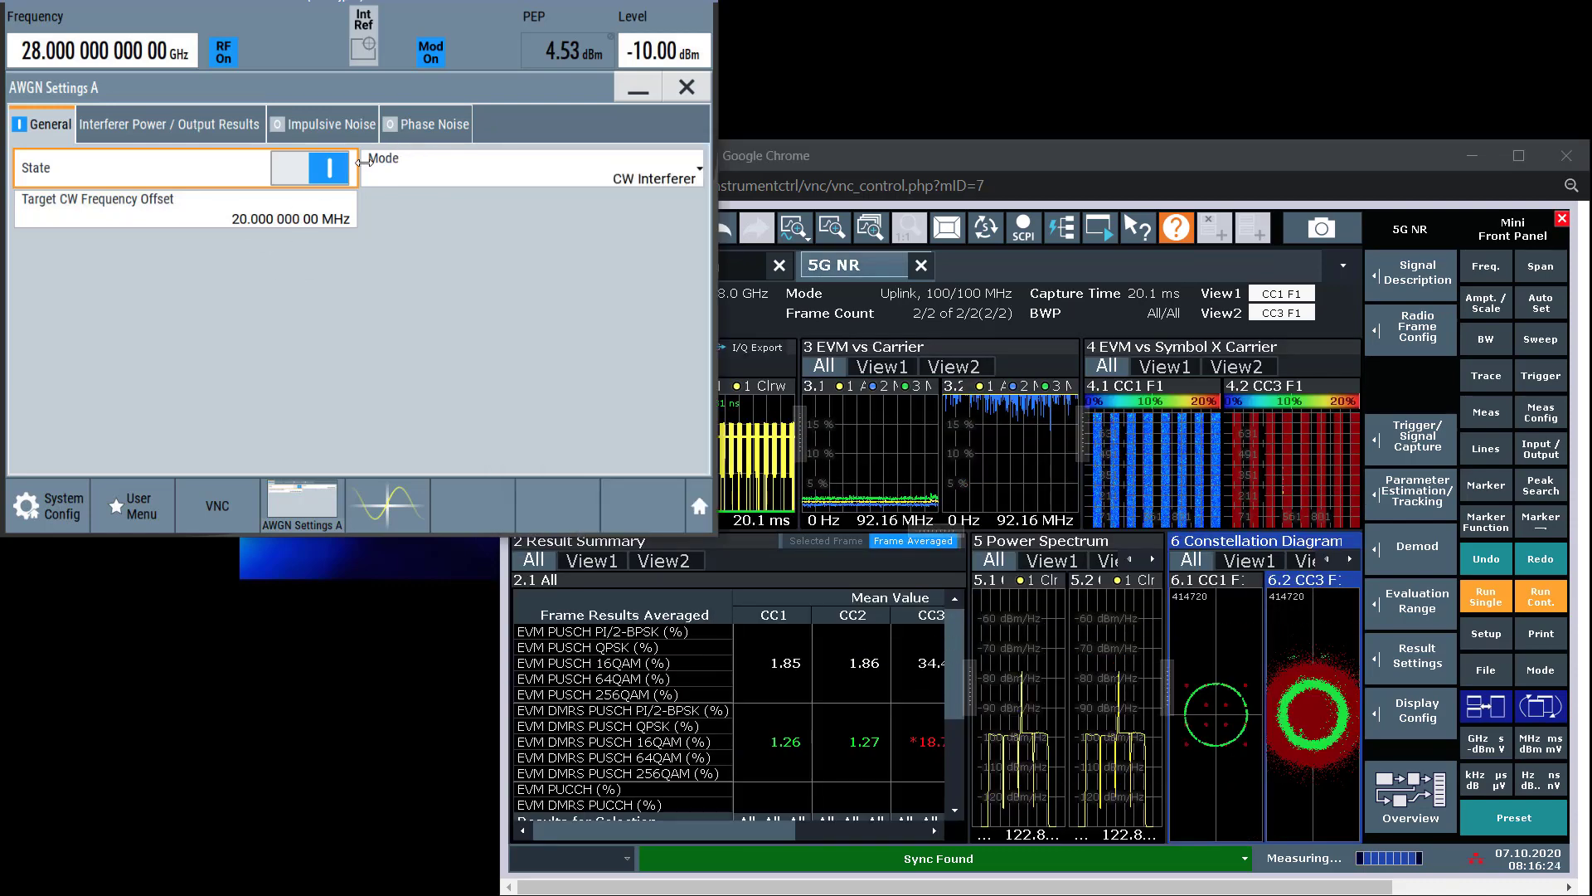
- Set the carrier/interferer ratio to 30 dB and enlarge the analyzer's EVM vs Carrier view
click(210, 130)
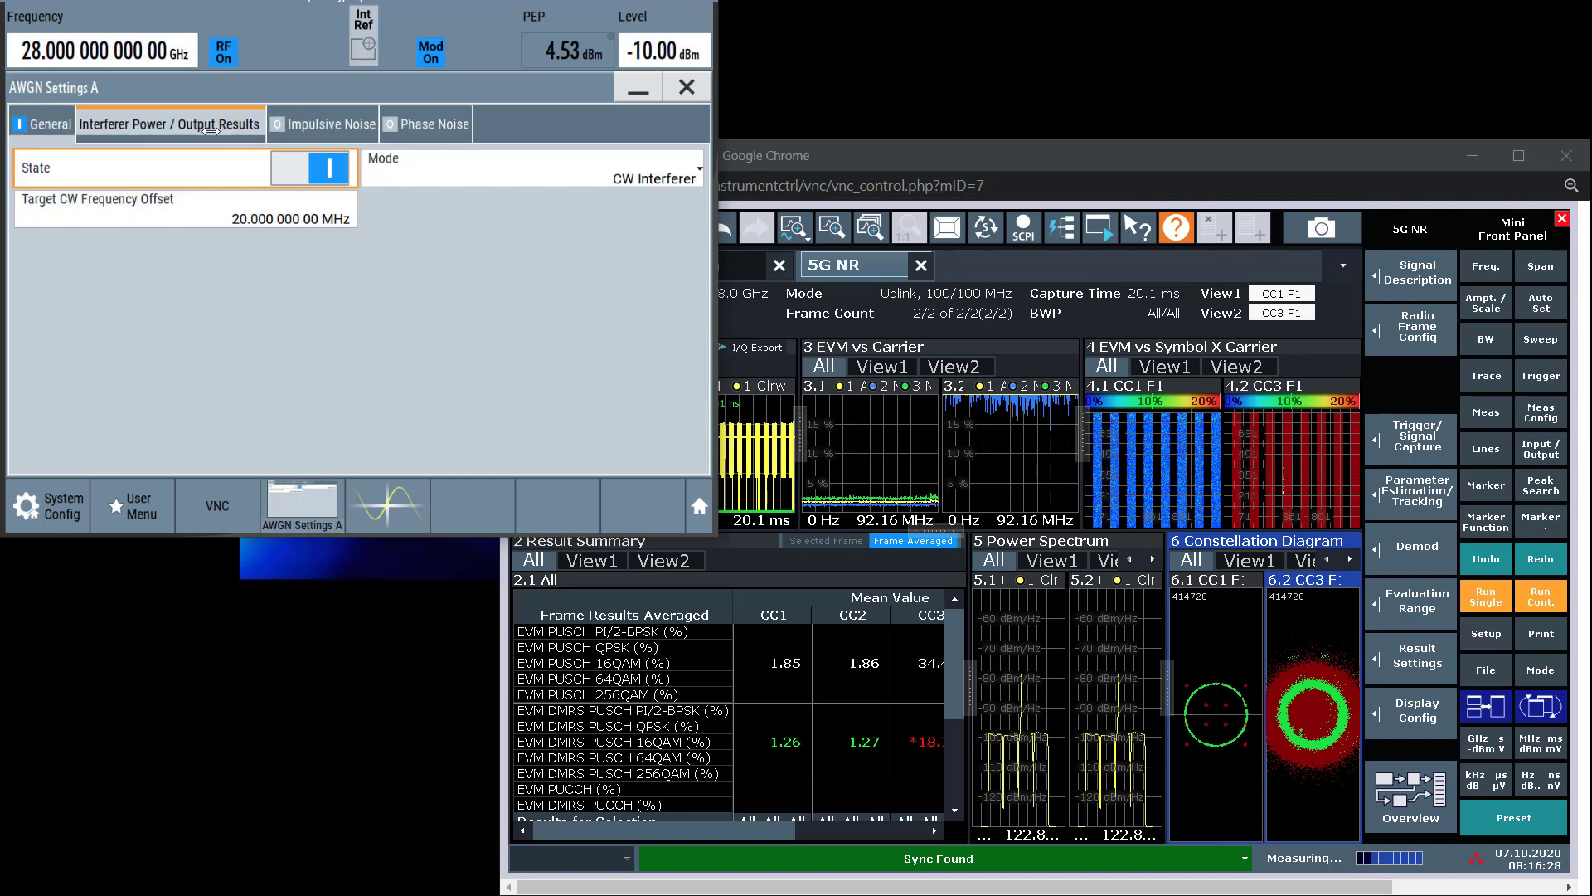
click(498, 201)
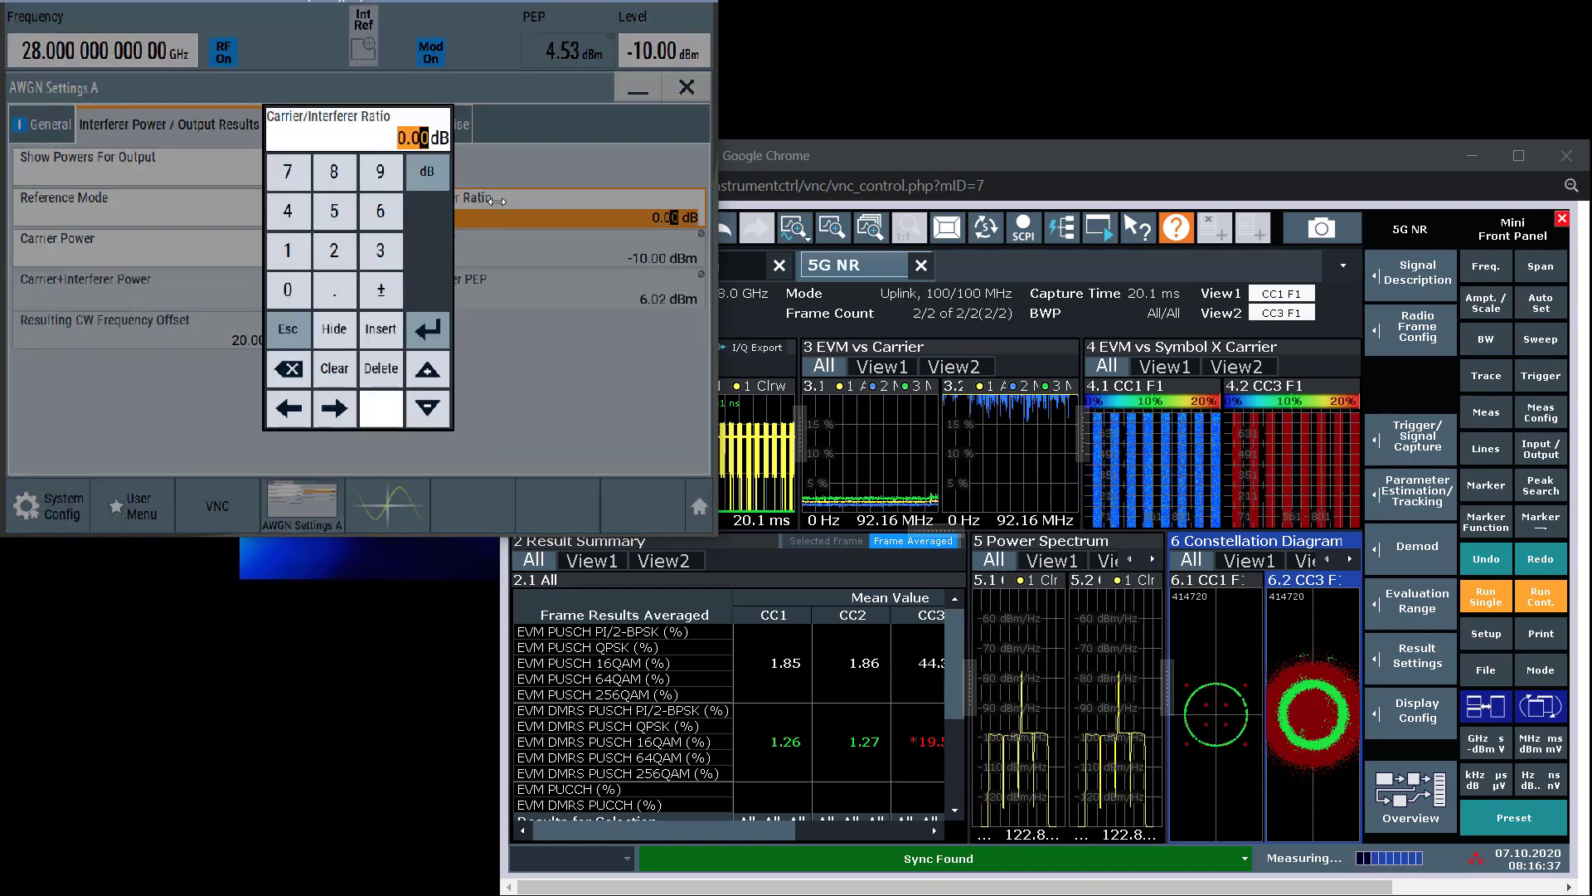
text(30)
key(Return)
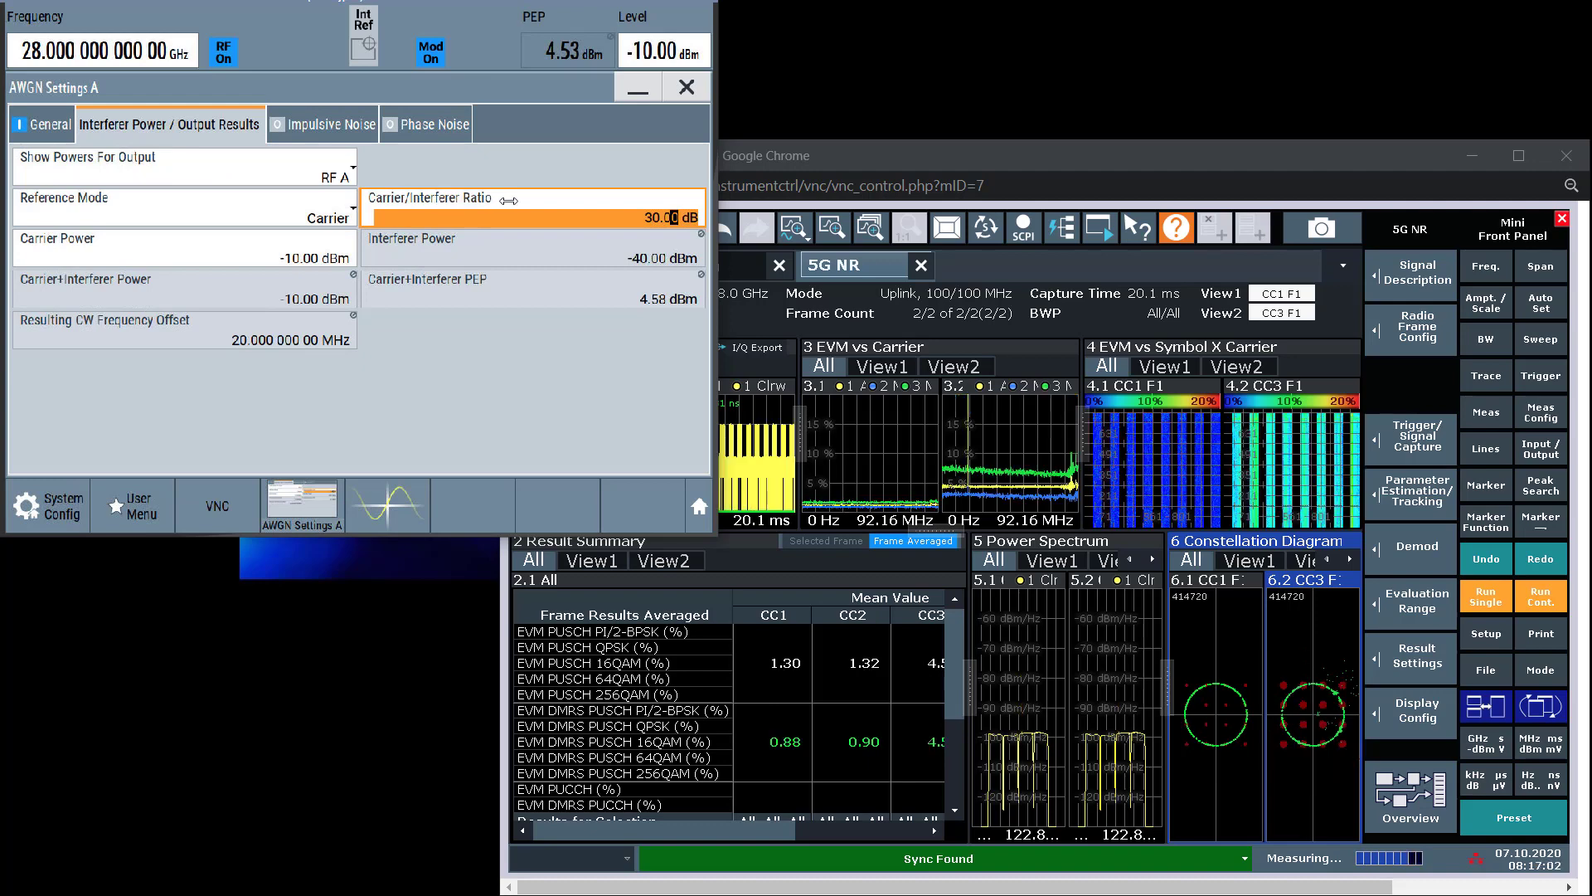
double_click(1038, 456)
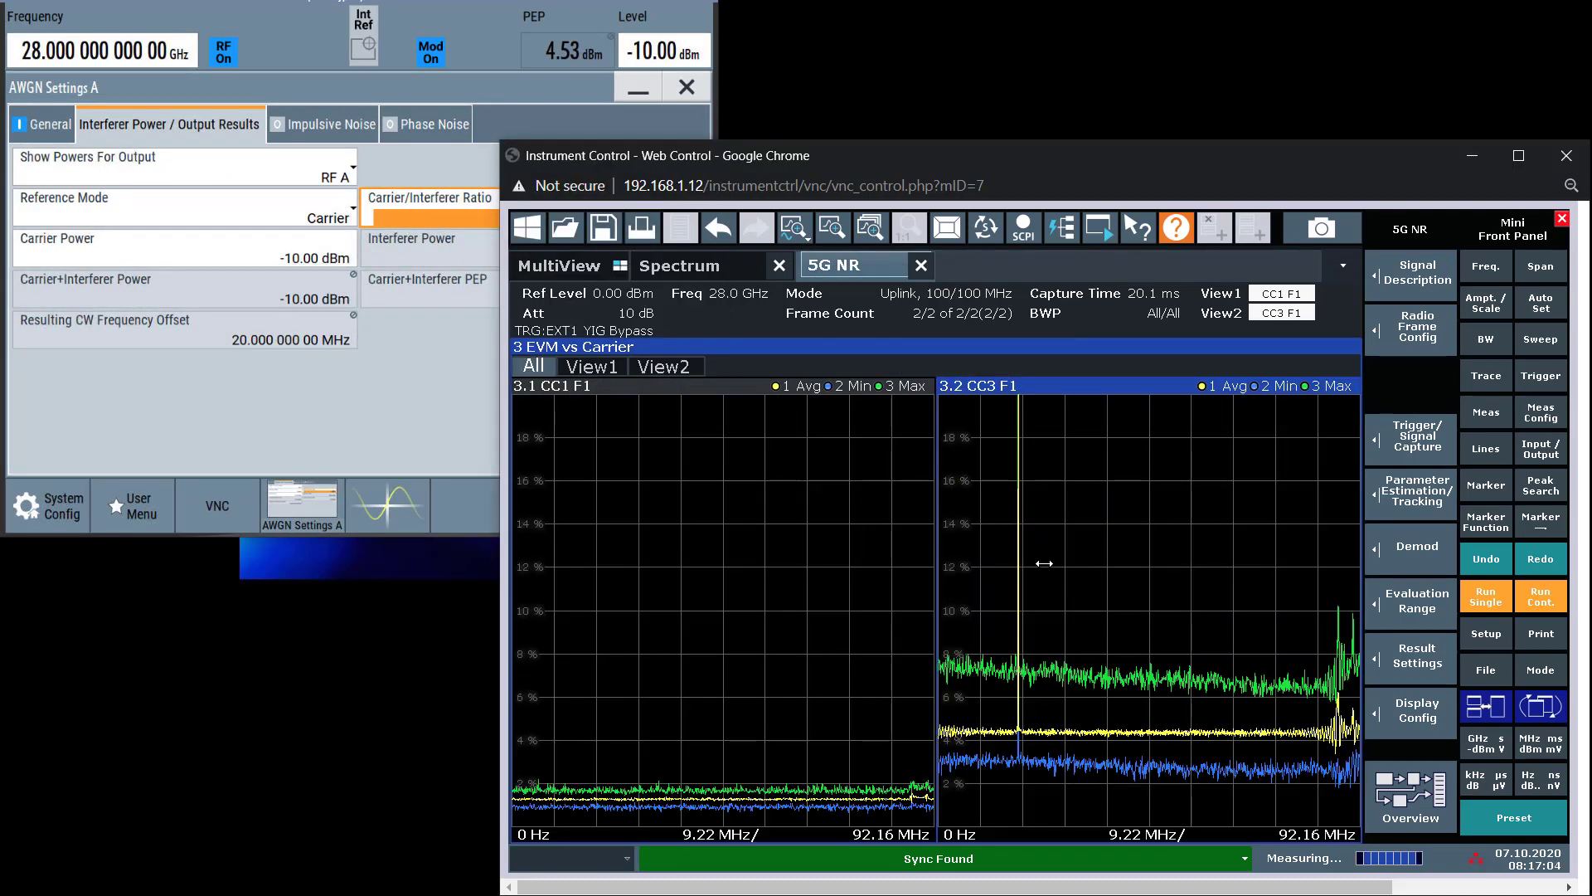